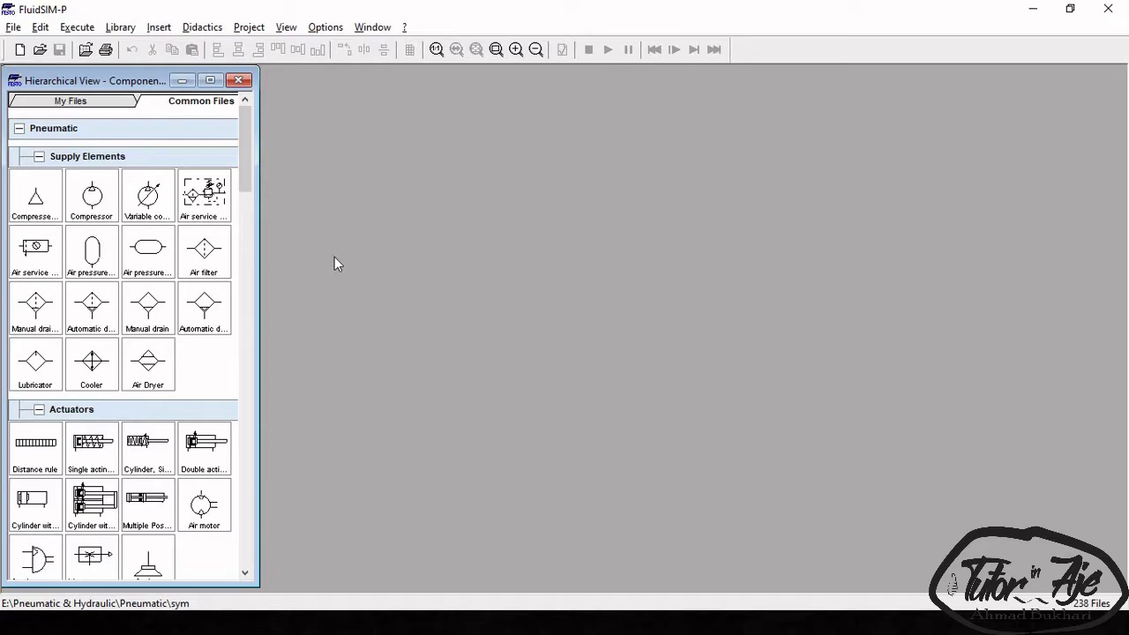
# Step: Create a new blank circuit drawing next to the component library
pyautogui.scroll(-5, 245, 200)
pyautogui.scroll(-5, 249, 291)
pyautogui.scroll(15, 250, 174)
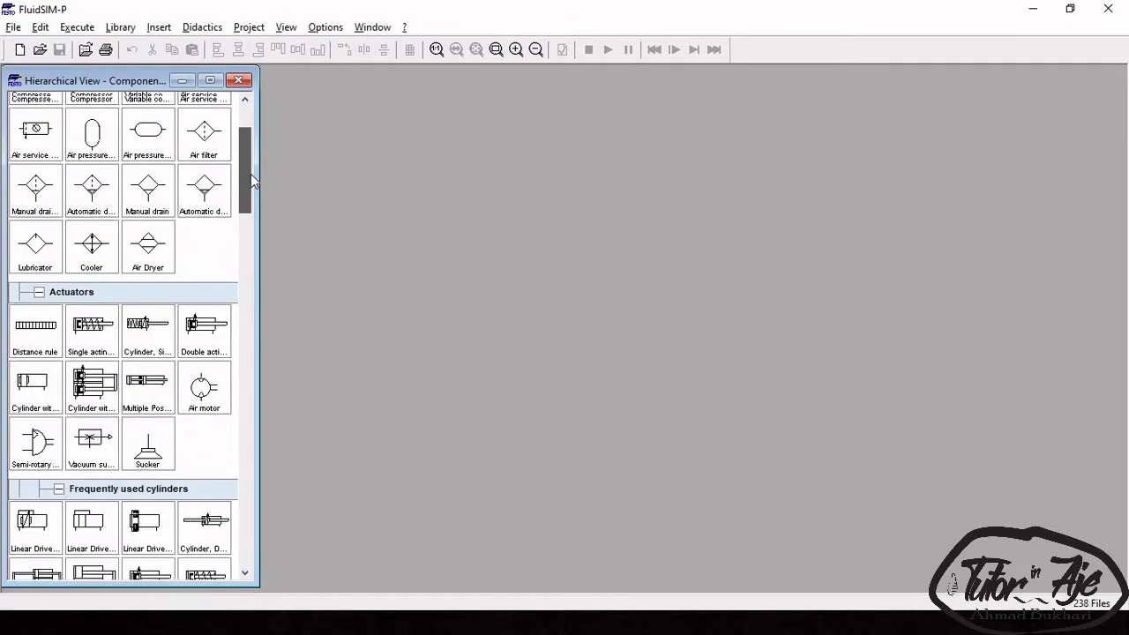
pyautogui.click(19, 50)
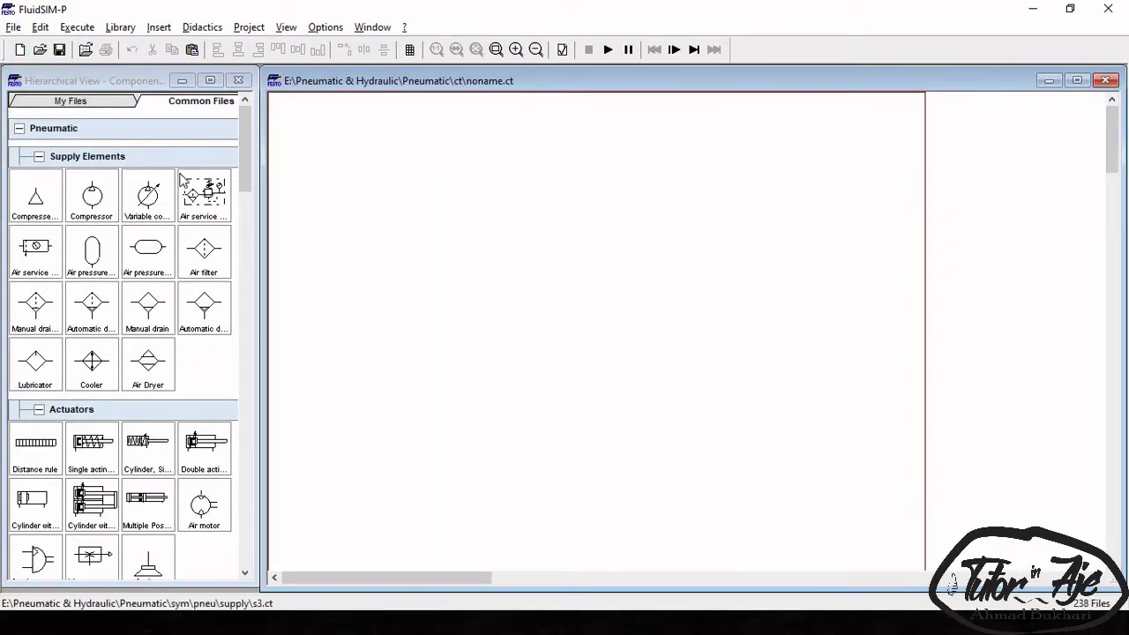
# Step: Place a compressed air supply and an air service unit in the drawing's lower-left corner and connect them
pyautogui.moveTo(38, 212); pyautogui.dragTo(294, 540)
pyautogui.moveTo(45, 260); pyautogui.dragTo(335, 548)
pyautogui.moveTo(319, 506)
pyautogui.mouseDown()
pyautogui.moveTo(324, 527)
pyautogui.moveTo(298, 523)
pyautogui.mouseUp()
pyautogui.click(312, 547)
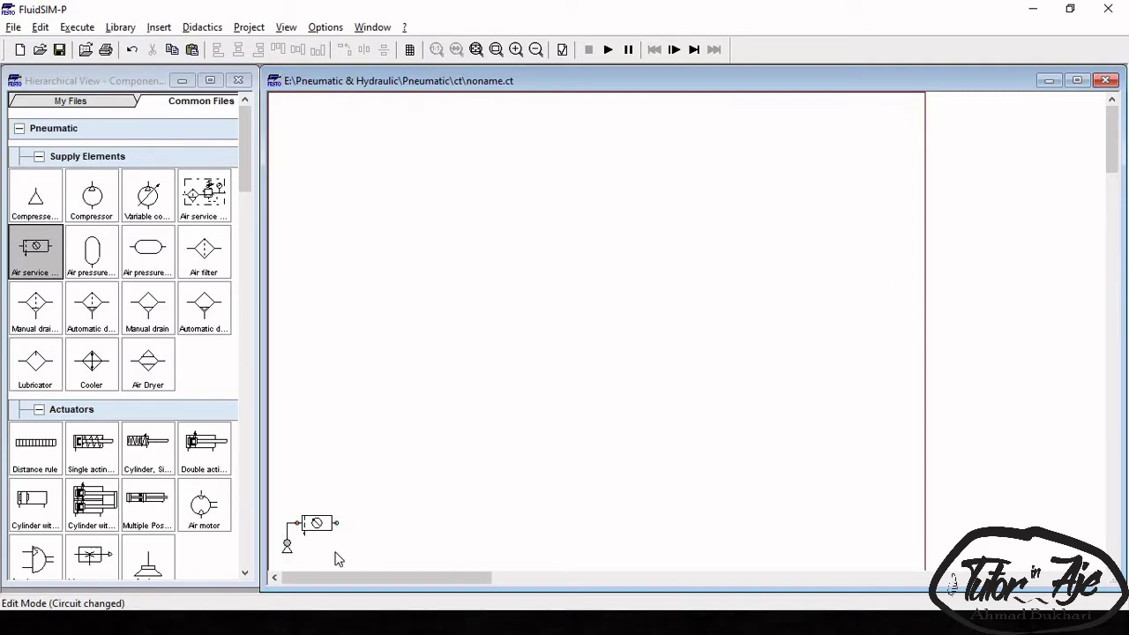
# Step: Examine the pressure and flow settings of the compressed air supply and the air service unit
pyautogui.doubleClick(288, 549)
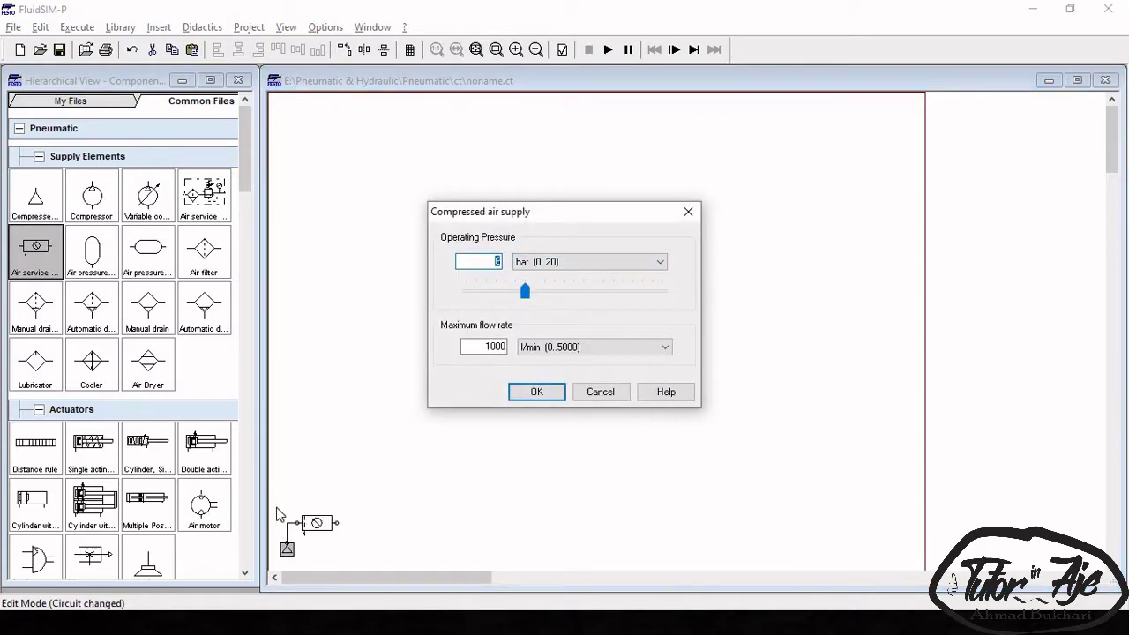
pyautogui.click(607, 394)
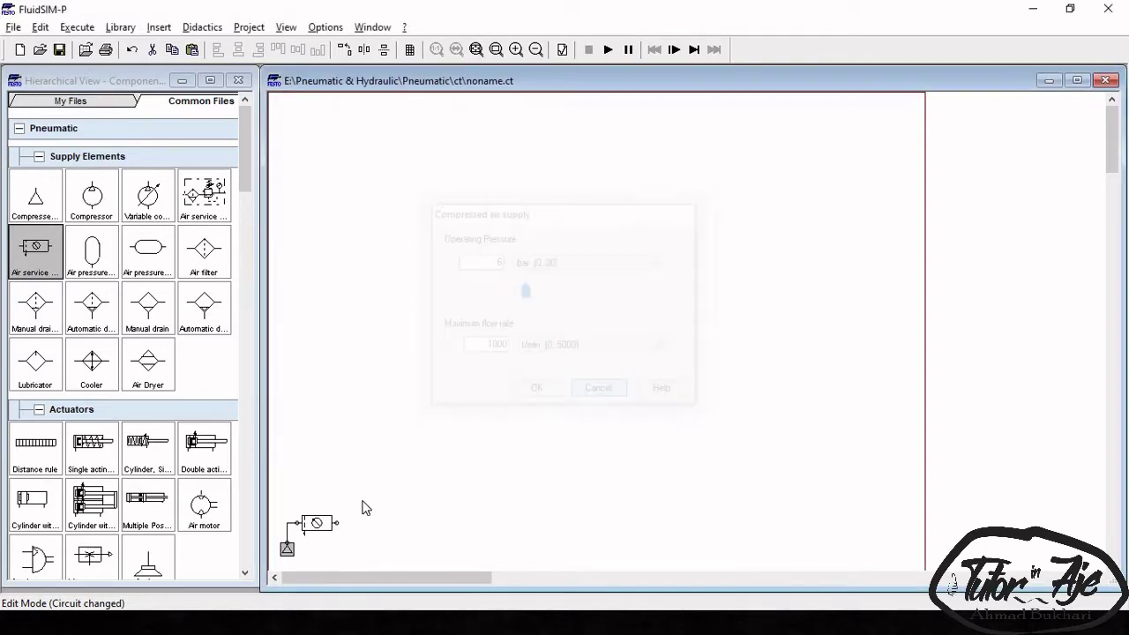
pyautogui.doubleClick(316, 524)
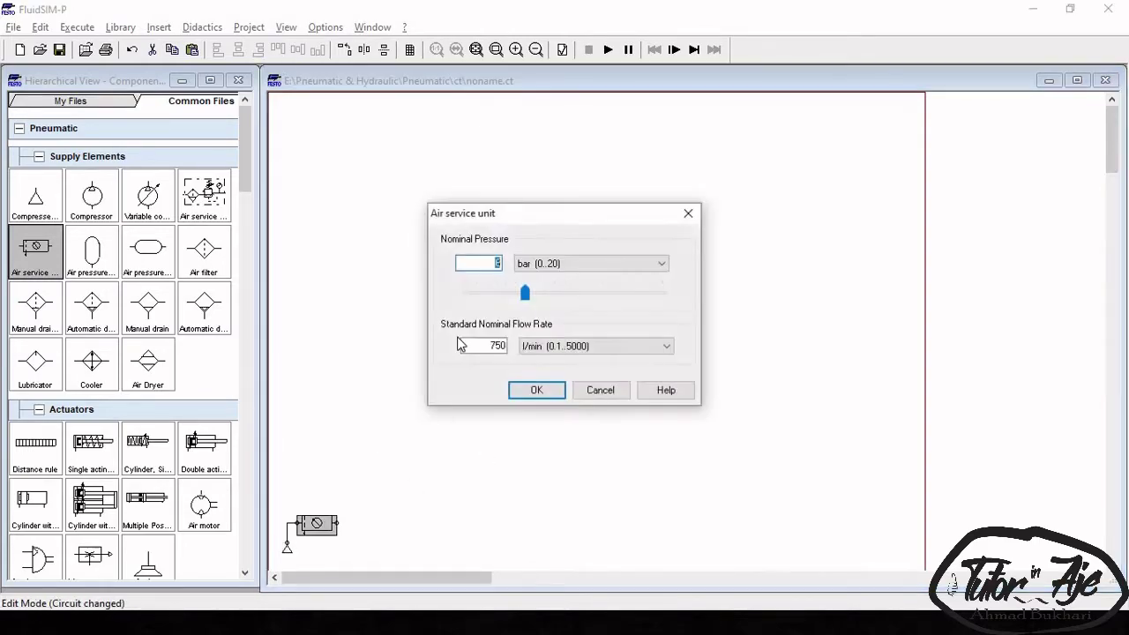
pyautogui.click(614, 397)
# Step: Place two double acting cylinders side by side along the upper edge of the drawing
pyautogui.moveTo(247, 169); pyautogui.dragTo(247, 176)
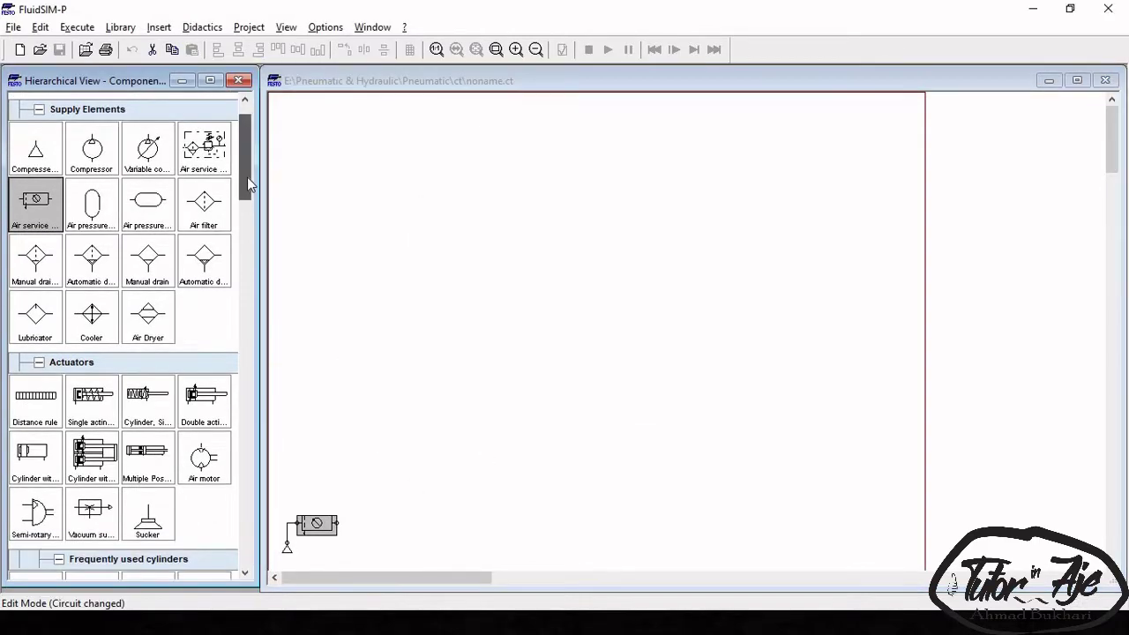
pyautogui.moveTo(211, 388); pyautogui.dragTo(727, 109)
pyautogui.moveTo(438, 127); pyautogui.dragTo(449, 111)
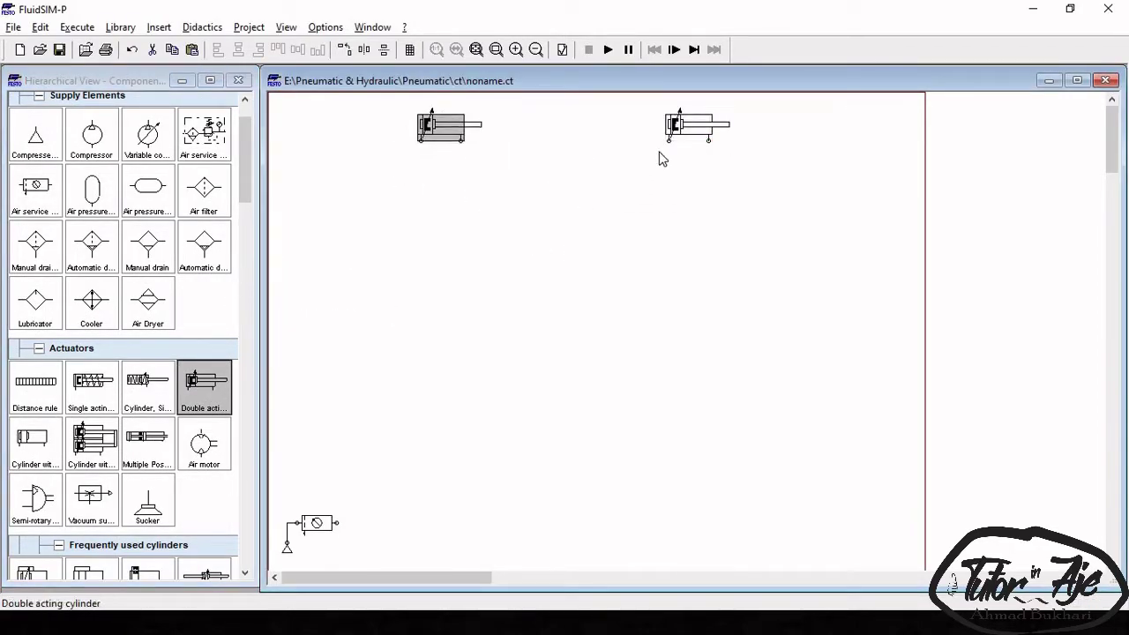
pyautogui.moveTo(703, 128); pyautogui.dragTo(703, 133)
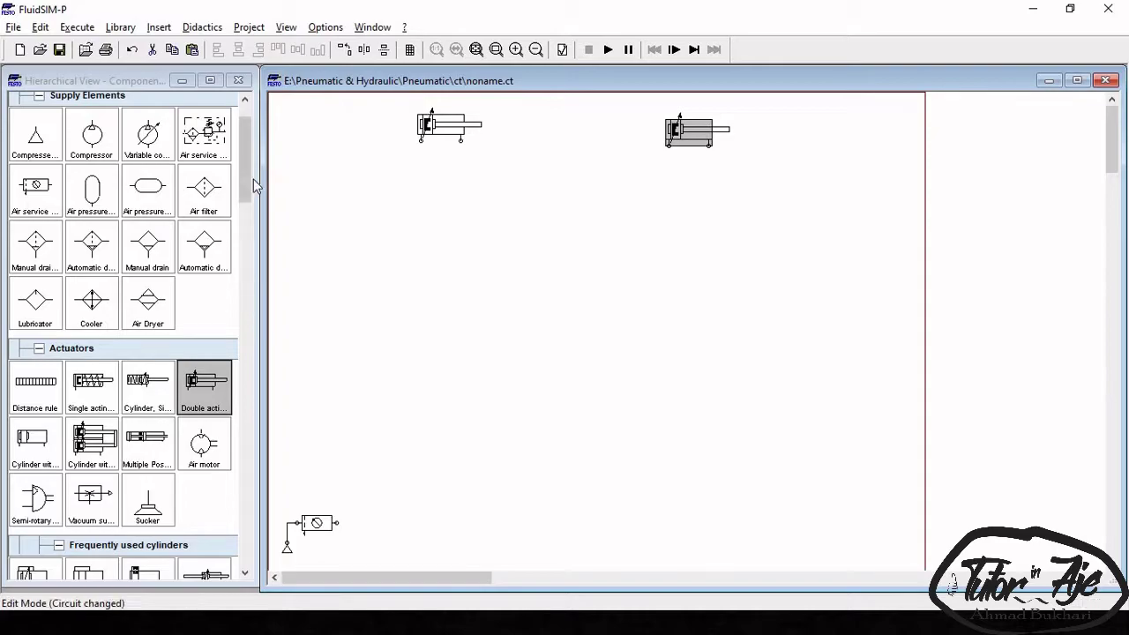
# Step: Place two 3/2-way valves with pushbutton side by side above the air service unit
pyautogui.moveTo(248, 201); pyautogui.dragTo(251, 326)
pyautogui.moveTo(35, 167); pyautogui.dragTo(411, 432)
pyautogui.moveTo(35, 167); pyautogui.dragTo(482, 433)
pyautogui.click(408, 412)
pyautogui.moveTo(406, 418); pyautogui.dragTo(377, 403)
pyautogui.moveTo(499, 422); pyautogui.dragTo(494, 411)
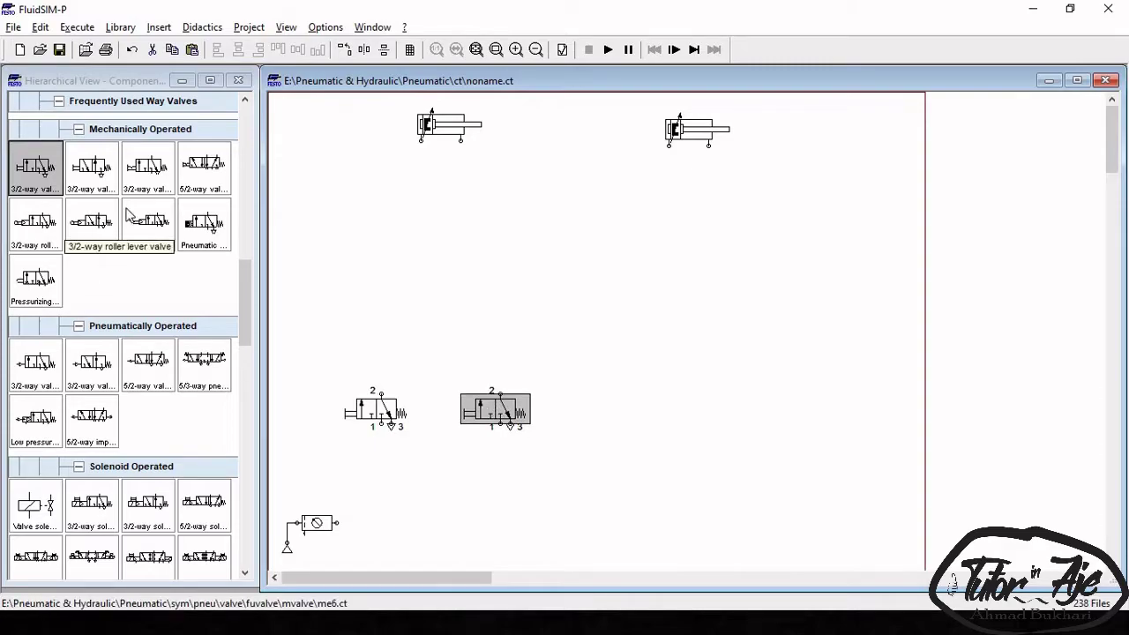
# Step: Place four 3/2-way roller lever valves, two below the first cylinder and two in the second cylinder's area
pyautogui.moveTo(35, 233); pyautogui.dragTo(530, 199)
pyautogui.moveTo(382, 207)
pyautogui.mouseDown()
pyautogui.moveTo(390, 215)
pyautogui.moveTo(382, 210)
pyautogui.mouseUp()
pyautogui.moveTo(555, 211); pyautogui.dragTo(522, 218)
pyautogui.moveTo(35, 221); pyautogui.dragTo(733, 225)
pyautogui.moveTo(33, 225); pyautogui.dragTo(799, 228)
pyautogui.moveTo(692, 212); pyautogui.dragTo(691, 267)
pyautogui.moveTo(869, 216)
pyautogui.mouseDown()
pyautogui.moveTo(859, 235)
pyautogui.moveTo(869, 238)
pyautogui.mouseUp()
pyautogui.moveTo(516, 221); pyautogui.dragTo(486, 239)
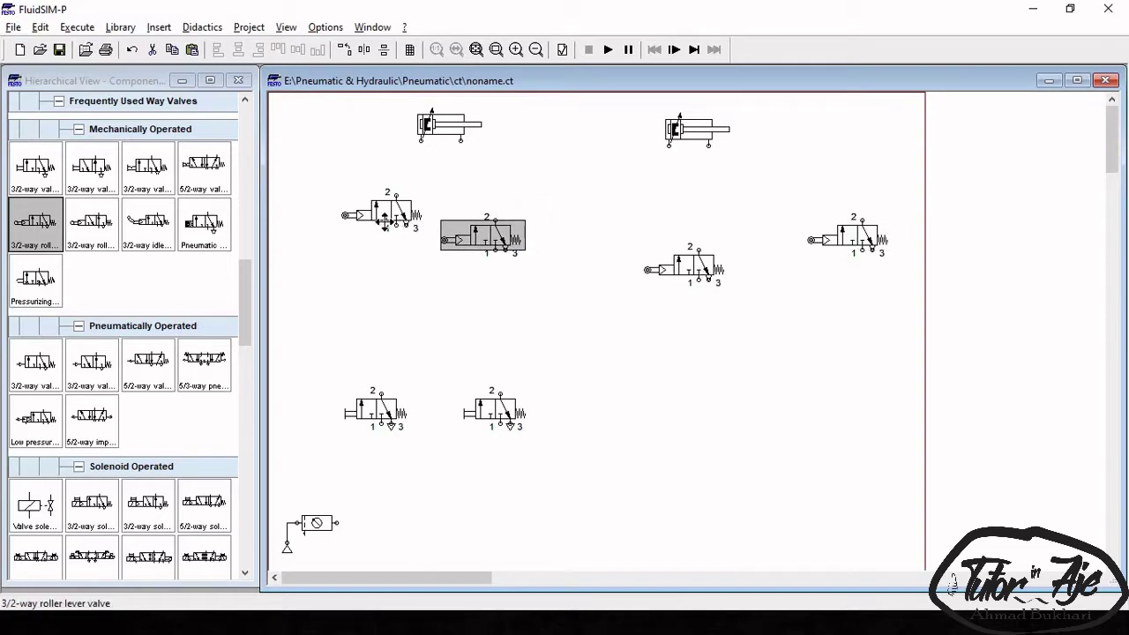
pyautogui.moveTo(388, 221); pyautogui.dragTo(364, 240)
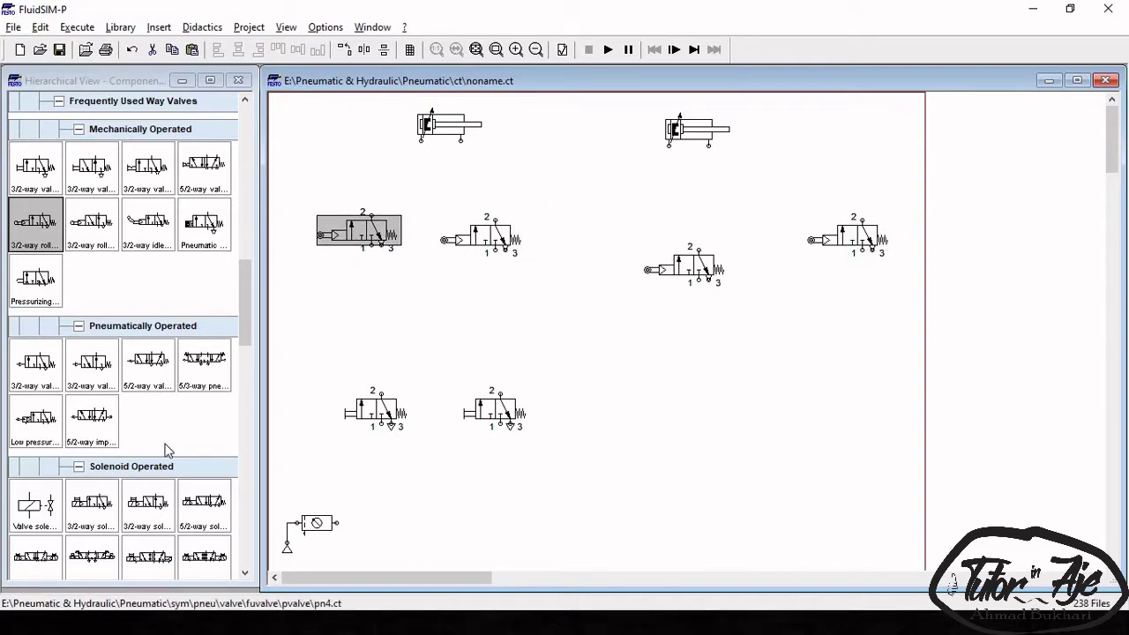
# Step: Place three pneumatically operated 5/2-way impulse valves, one beneath each cylinder and one midway between and below them
pyautogui.click(132, 432)
pyautogui.scroll(-3, 249, 321)
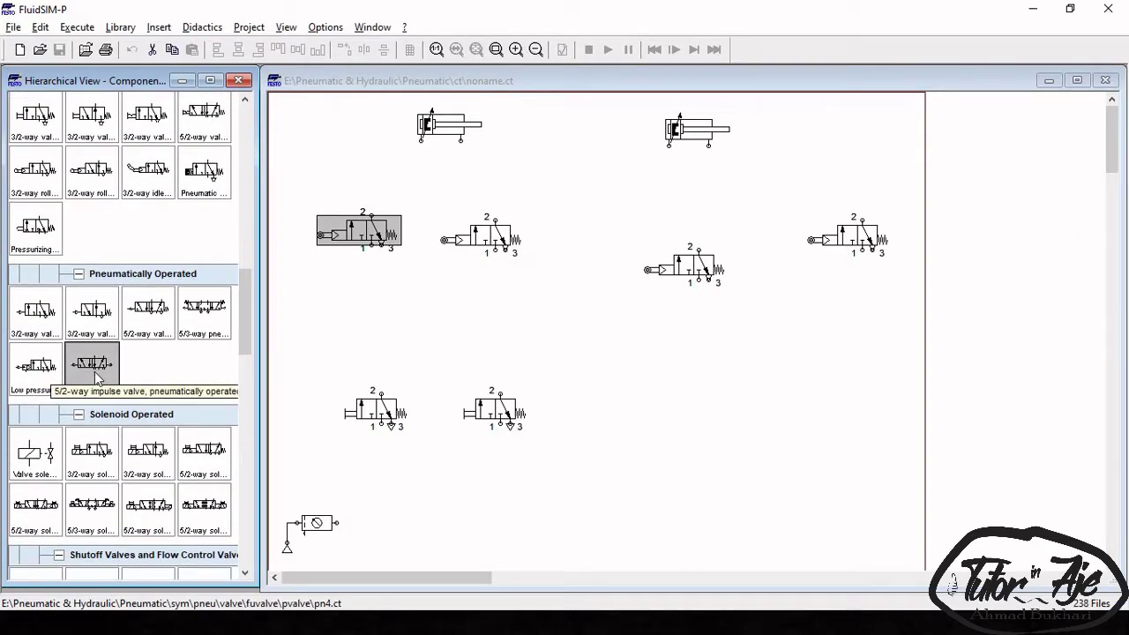
pyautogui.moveTo(102, 361); pyautogui.dragTo(681, 181)
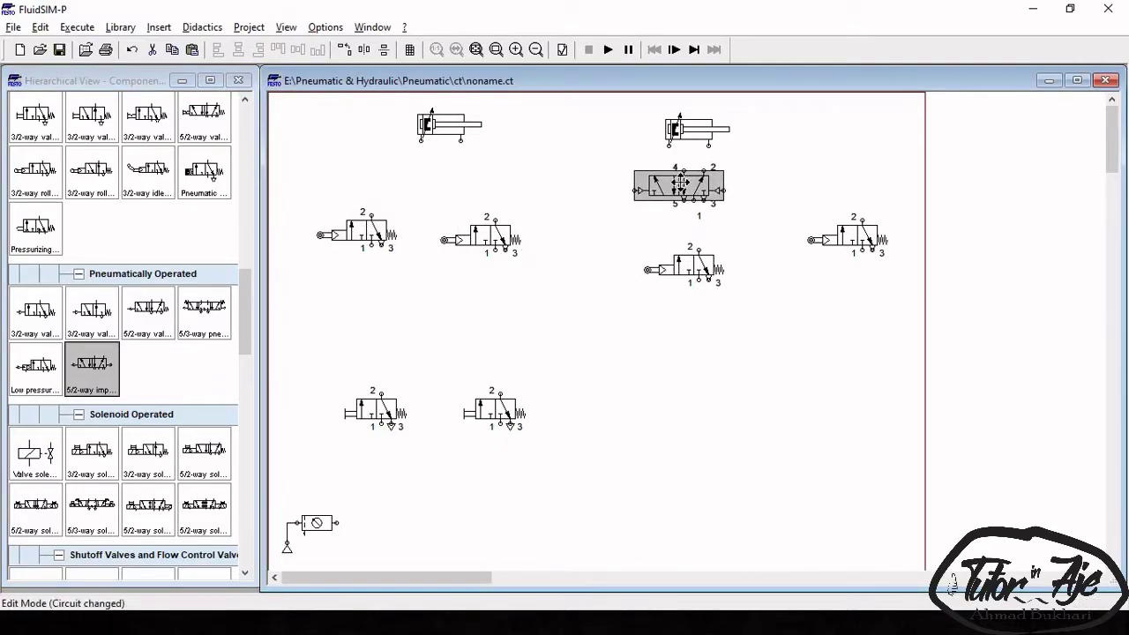
pyautogui.moveTo(309, 258); pyautogui.dragTo(434, 189)
pyautogui.moveTo(324, 353); pyautogui.dragTo(558, 294)
pyautogui.moveTo(463, 240)
pyautogui.mouseDown()
pyautogui.moveTo(450, 255)
pyautogui.moveTo(444, 245)
pyautogui.mouseUp()
pyautogui.moveTo(549, 276); pyautogui.dragTo(550, 272)
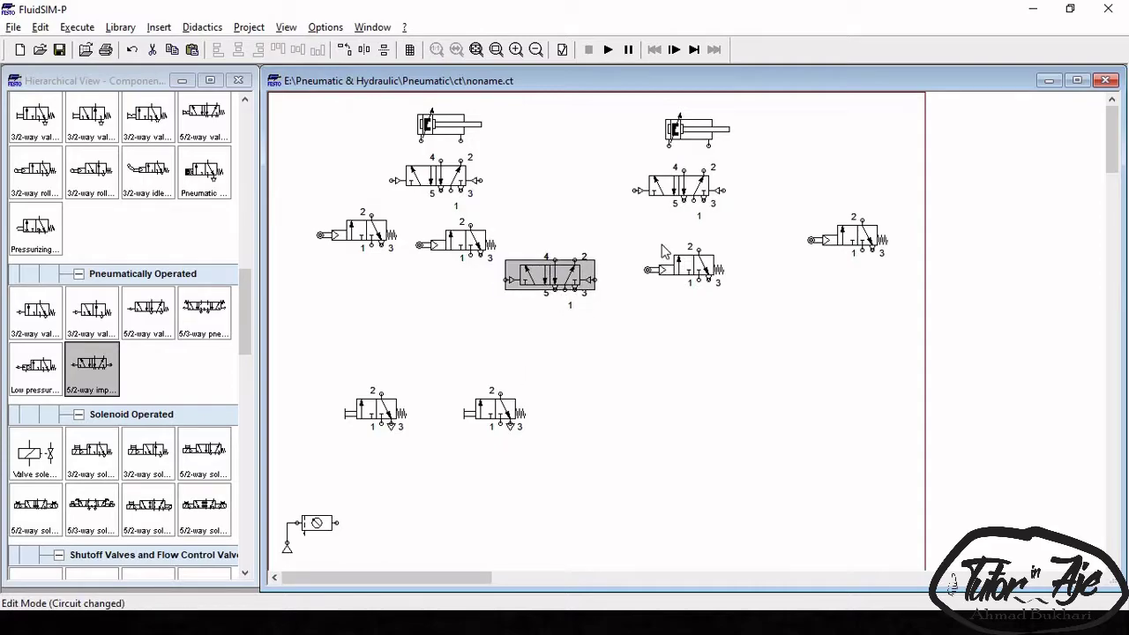
# Step: Add a fourth 5/2-way impulse valve above the two pushbutton valves, moving the pushbutton valves down to make room
pyautogui.moveTo(97, 381); pyautogui.dragTo(512, 363)
pyautogui.moveTo(309, 313); pyautogui.dragTo(594, 503)
pyautogui.moveTo(502, 419)
pyautogui.mouseDown()
pyautogui.moveTo(501, 461)
pyautogui.moveTo(491, 463)
pyautogui.mouseUp()
pyautogui.click(641, 415)
pyautogui.click(432, 388)
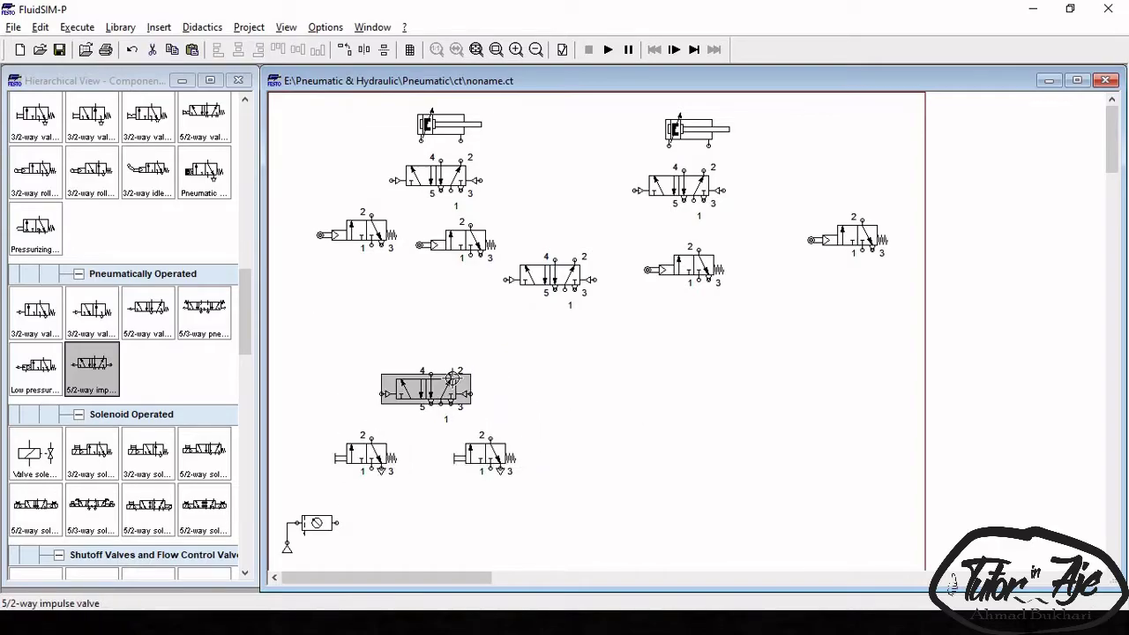
# Step: Close off port 2 of the lower impulse valve with the blocked terminator
pyautogui.doubleClick(452, 374)
pyautogui.click(564, 353)
pyautogui.click(556, 421)
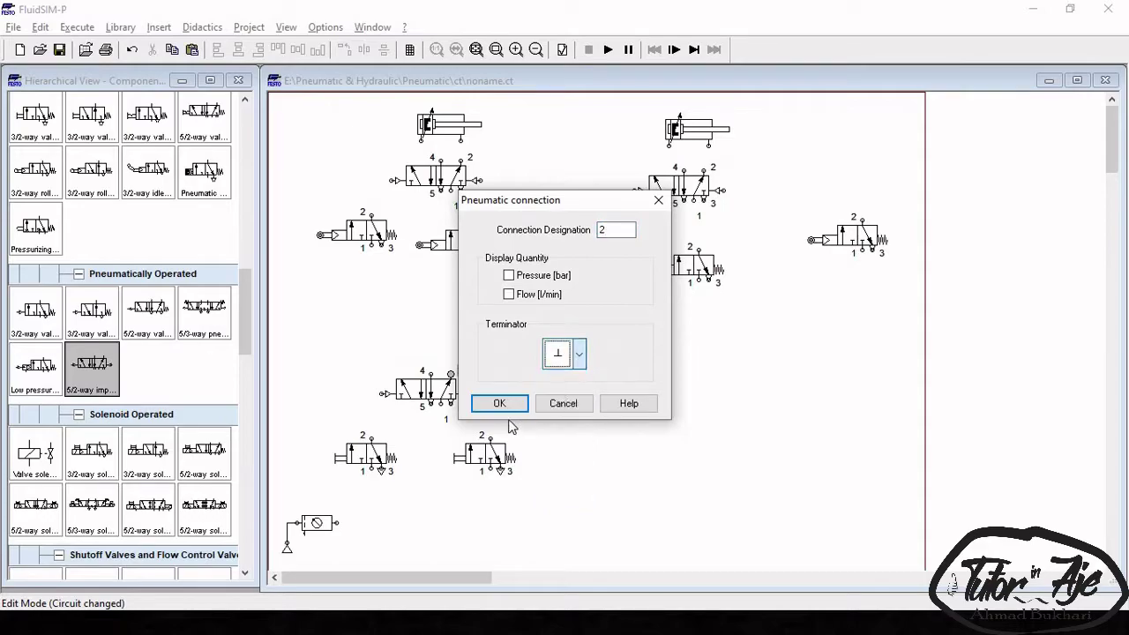
pyautogui.click(589, 407)
# Step: Connect the right pushbutton valve to the lower impulse valve's right pilot port and feed all three valves from the air service unit
pyautogui.moveTo(493, 446); pyautogui.dragTo(497, 441)
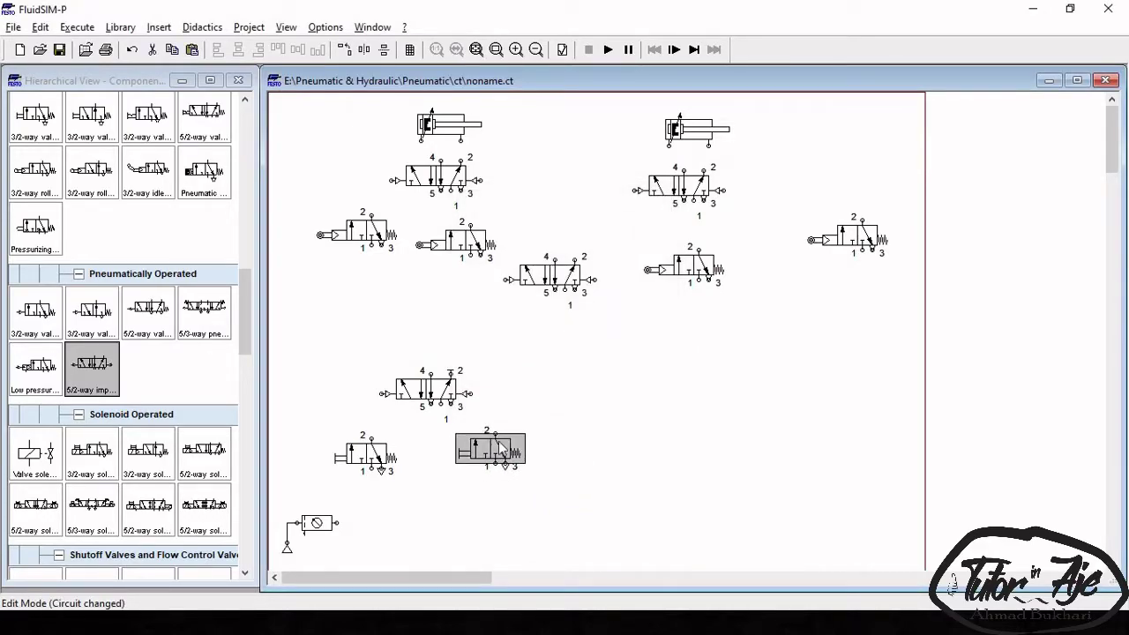
pyautogui.click(484, 406)
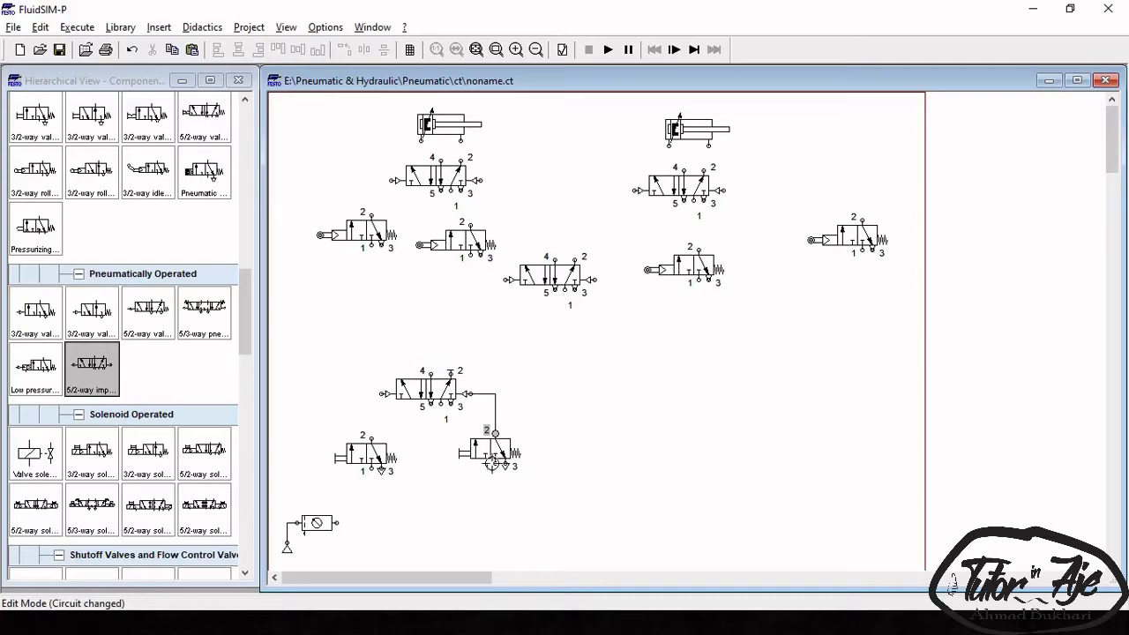
pyautogui.moveTo(441, 404); pyautogui.dragTo(441, 523)
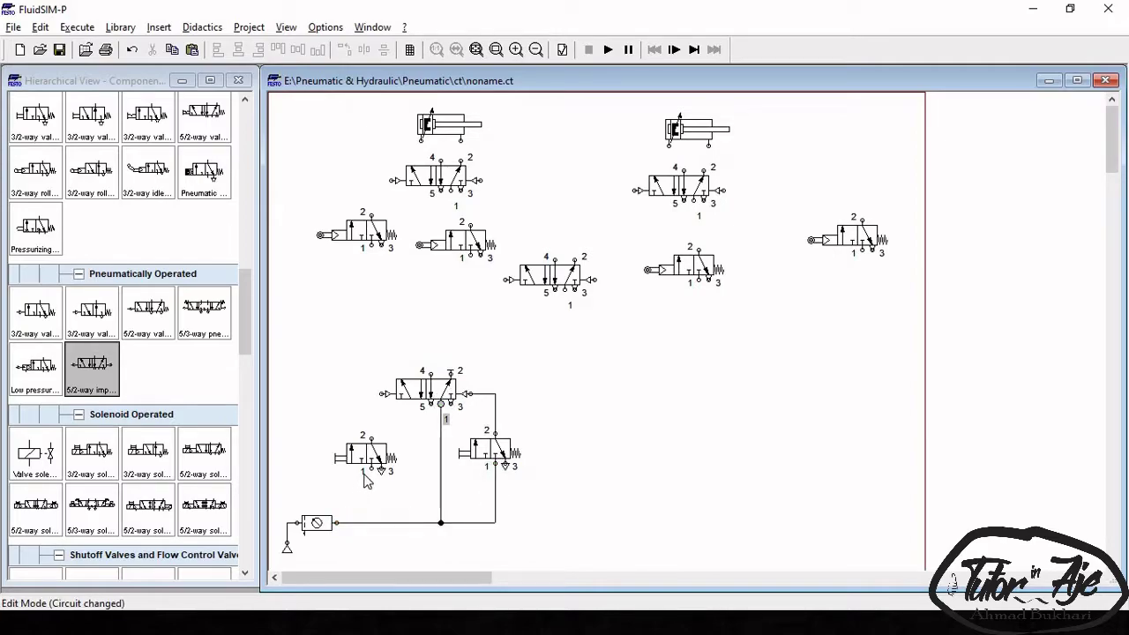
pyautogui.moveTo(374, 493); pyautogui.dragTo(379, 526)
pyautogui.moveTo(378, 459); pyautogui.dragTo(377, 484)
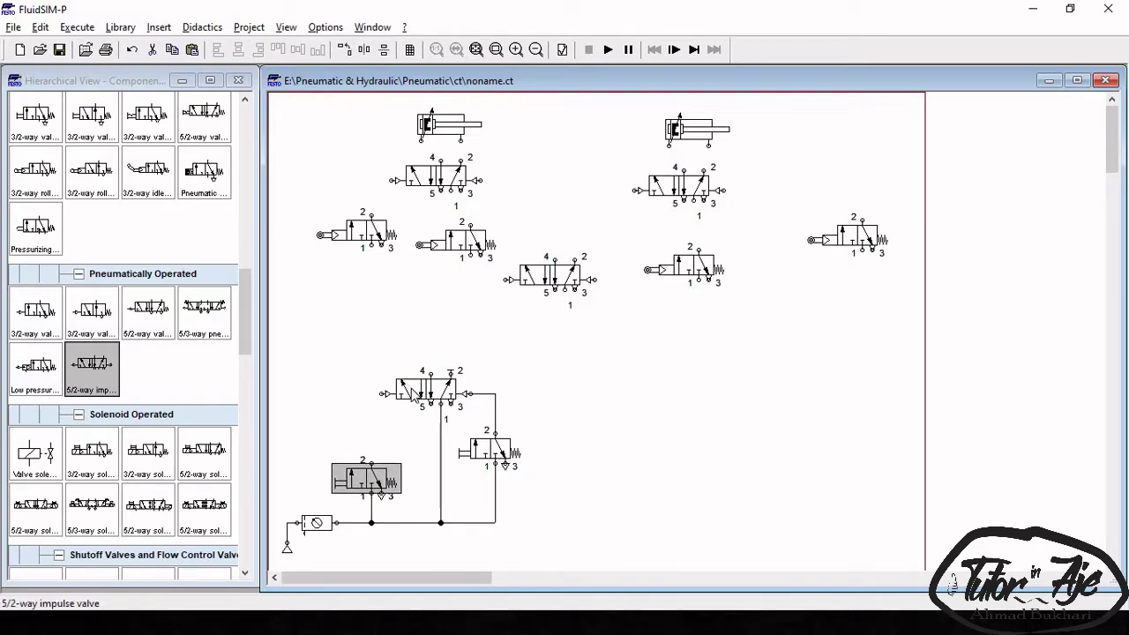
# Step: Shift the lower impulse valve and its supply line slightly right, and lower the right pushbutton valve toward the supply line
pyautogui.click(412, 388)
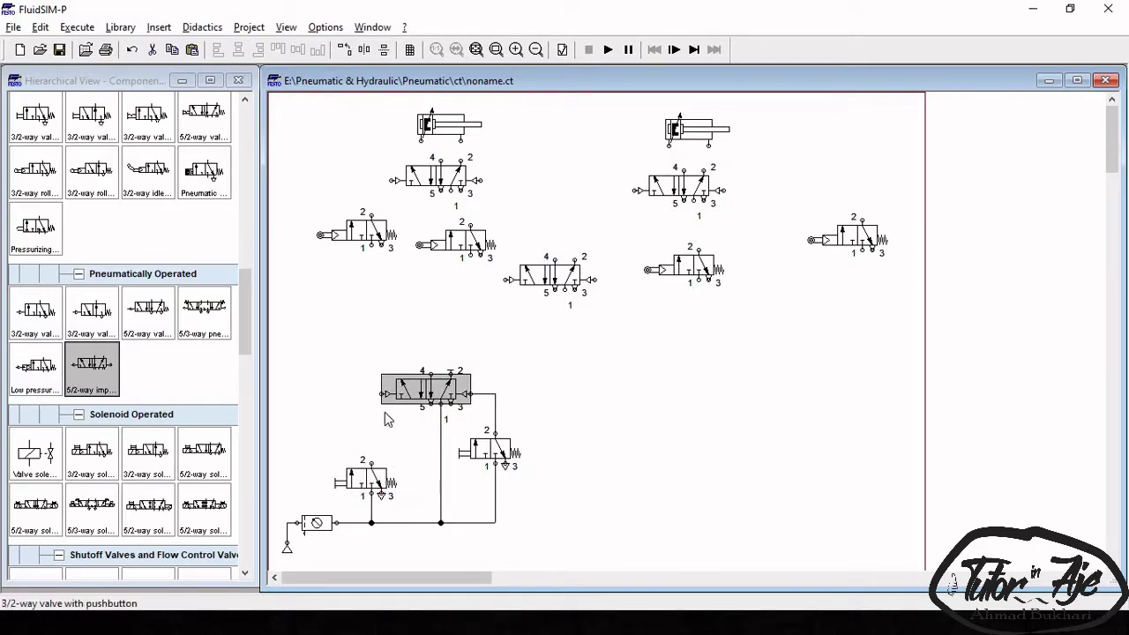
pyautogui.click(451, 545)
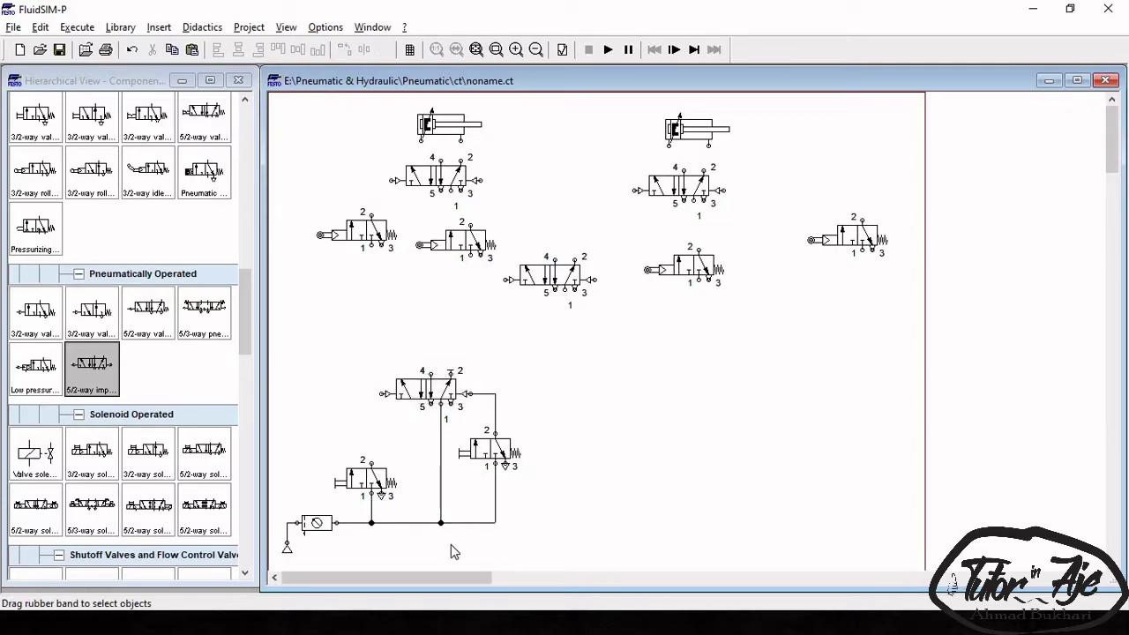
pyautogui.click(441, 498)
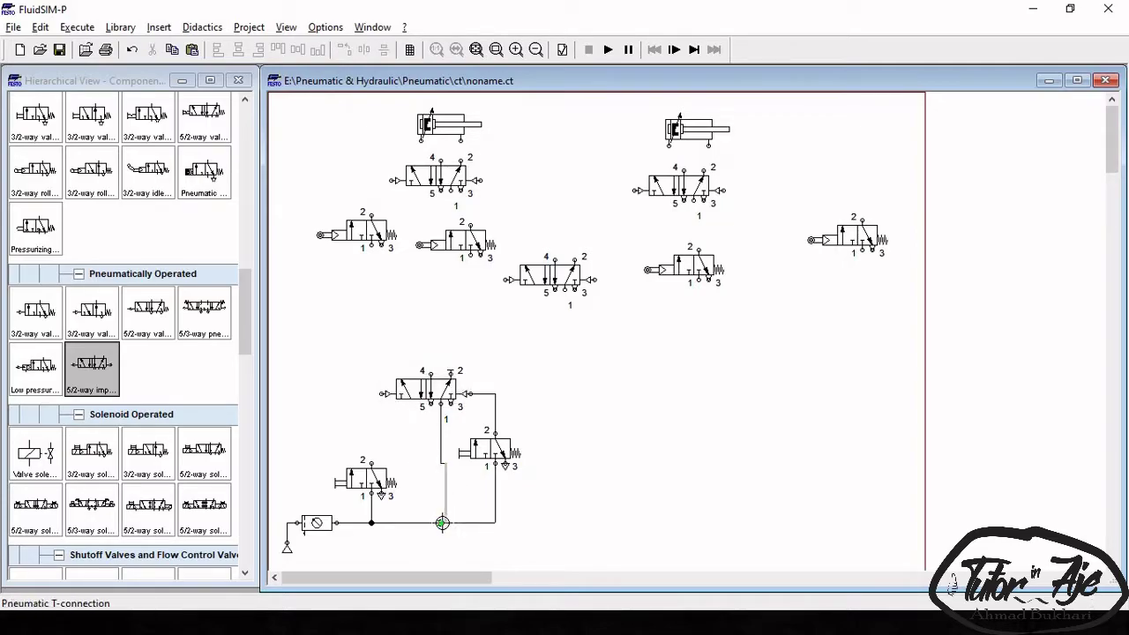
pyautogui.moveTo(441, 522); pyautogui.dragTo(445, 523)
pyautogui.moveTo(438, 402); pyautogui.dragTo(444, 401)
pyautogui.click(733, 485)
pyautogui.moveTo(509, 465); pyautogui.dragTo(509, 491)
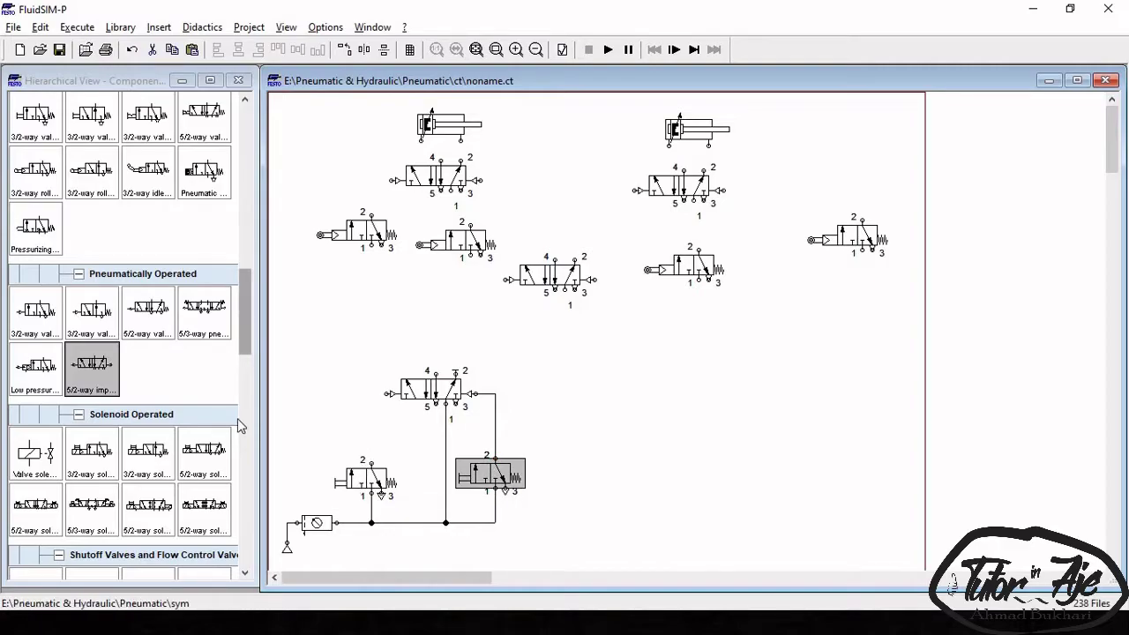
# Step: Add the text label START above the left pushbutton valve
pyautogui.scroll(-10, 238, 426)
pyautogui.moveTo(37, 496); pyautogui.dragTo(308, 455)
pyautogui.doubleClick(310, 458)
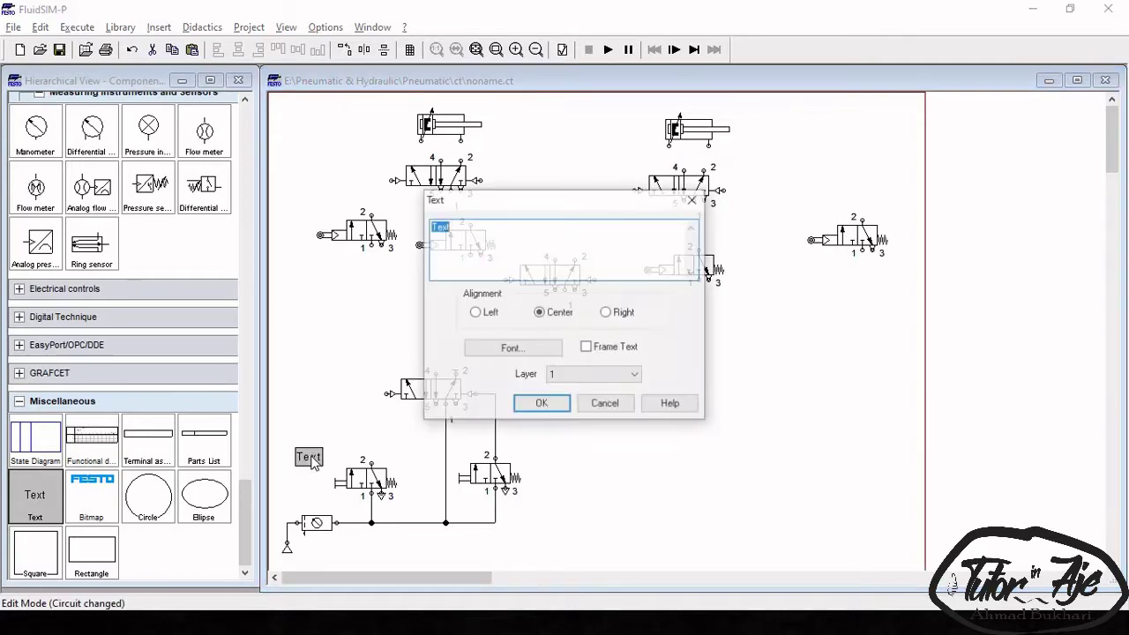
pyautogui.press('capslock')
pyautogui.write('S')
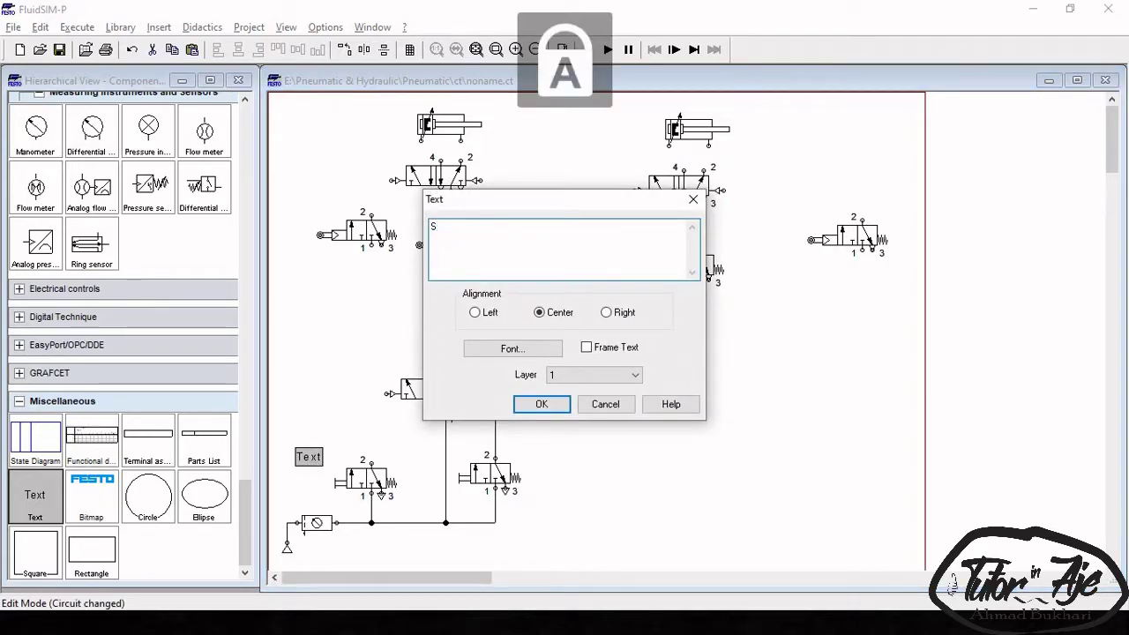
pyautogui.write('TART')
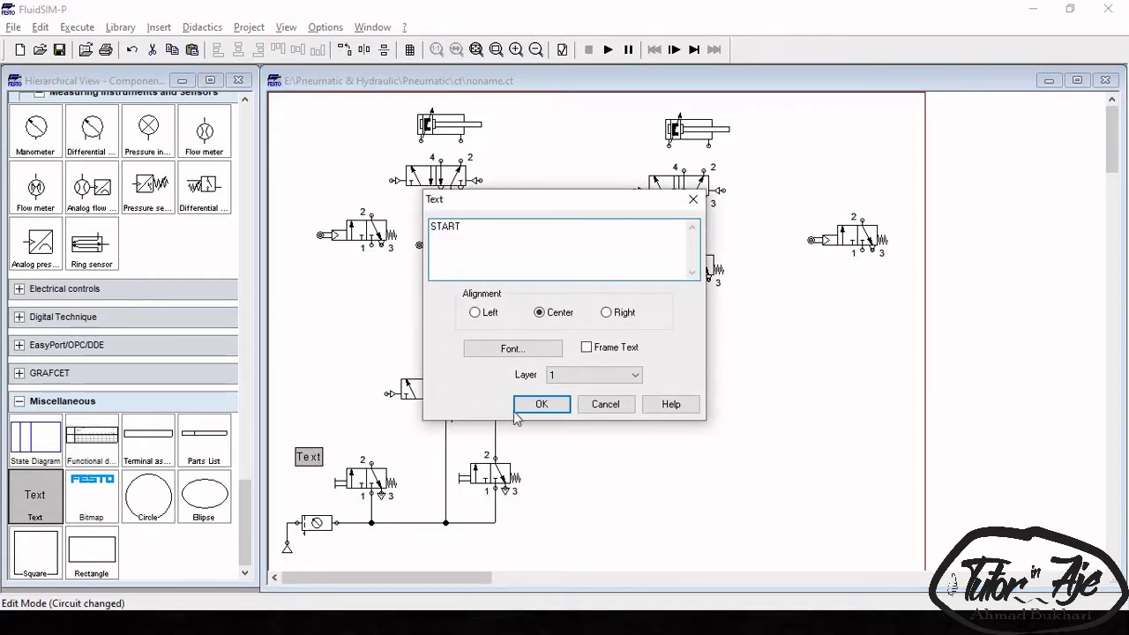
pyautogui.press('Return')
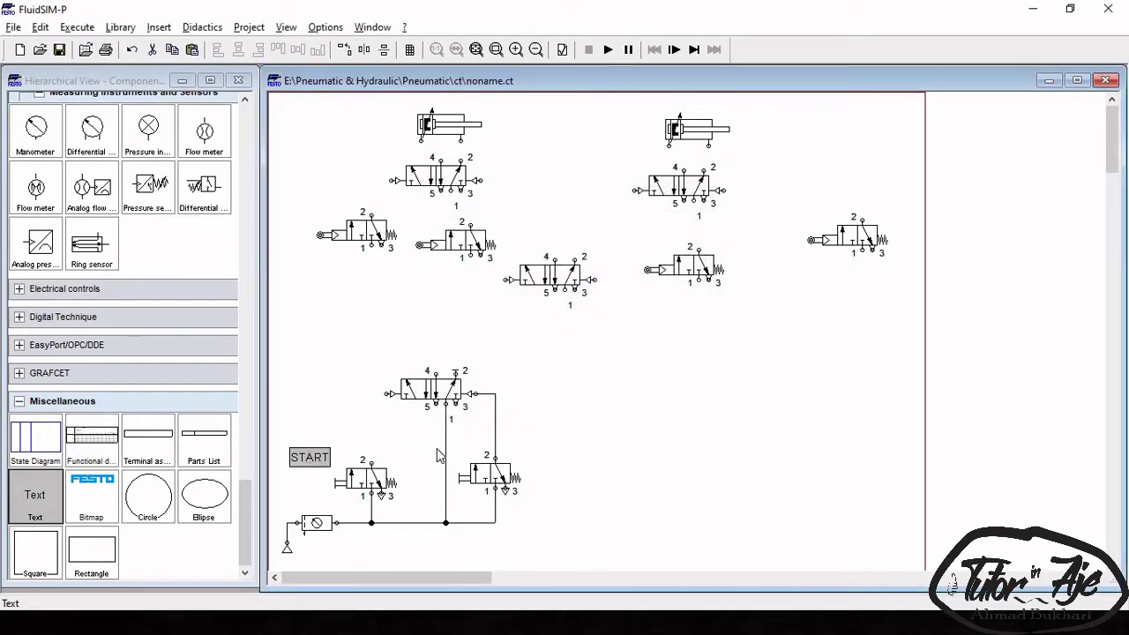
# Step: Copy the START label beside the right pushbutton valve, change the copy to STOP, and nudge both labels closer to their valves
pyautogui.hotkey('ctrl', 'c')
pyautogui.hotkey('ctrl', 'v')
pyautogui.moveTo(712, 369); pyautogui.dragTo(538, 459)
pyautogui.doubleClick(539, 461)
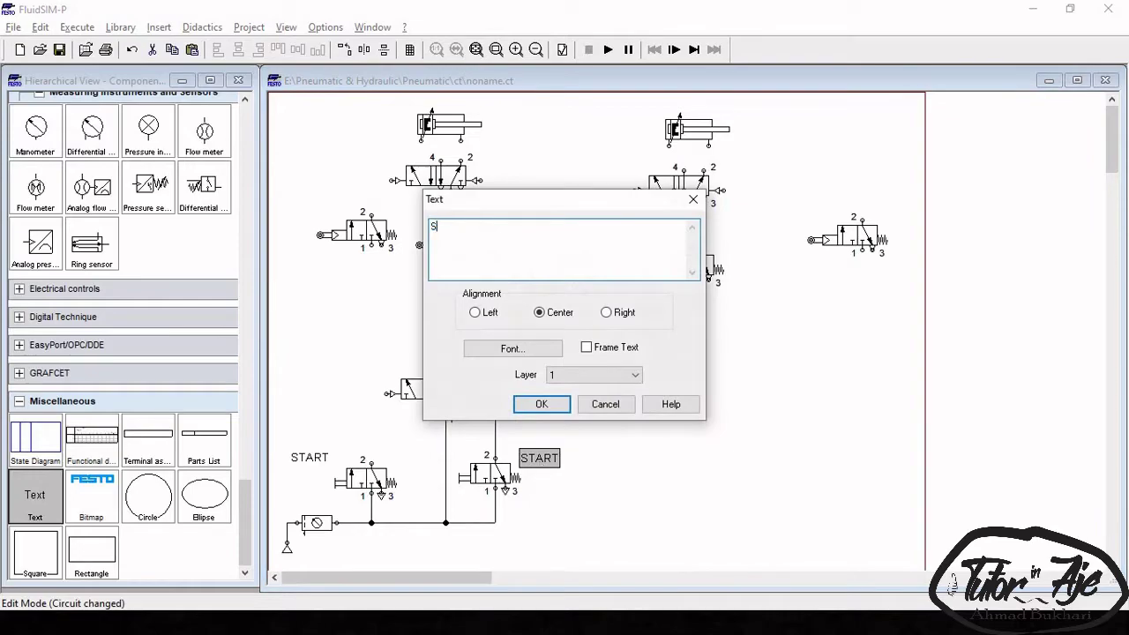
pyautogui.press('Return')
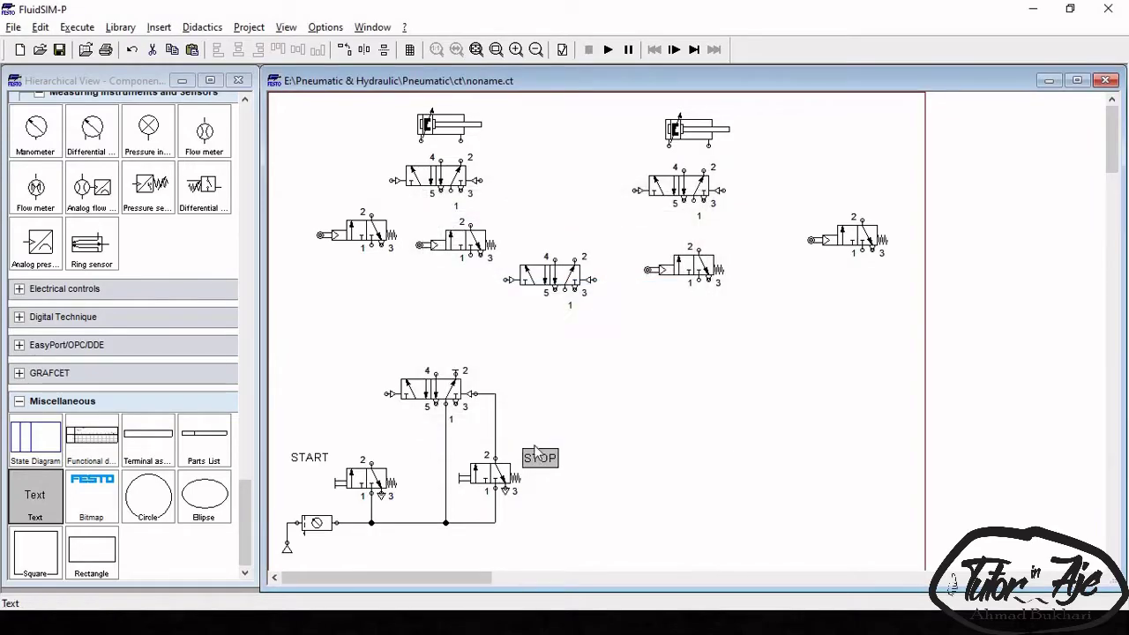
pyautogui.click(315, 457)
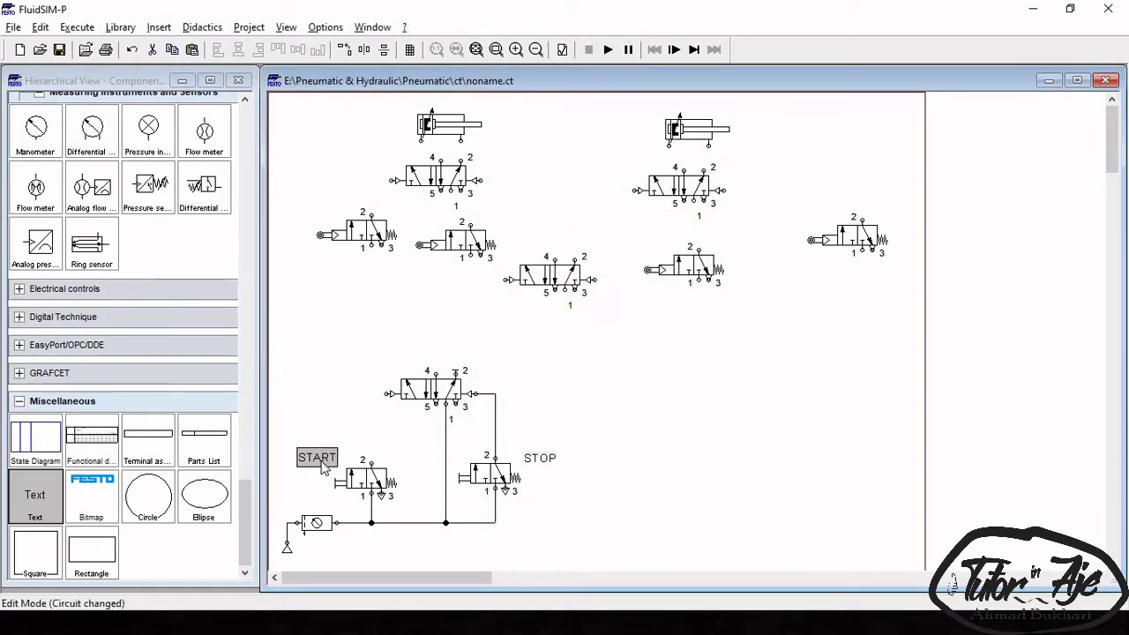
pyautogui.click(540, 457)
pyautogui.click(541, 528)
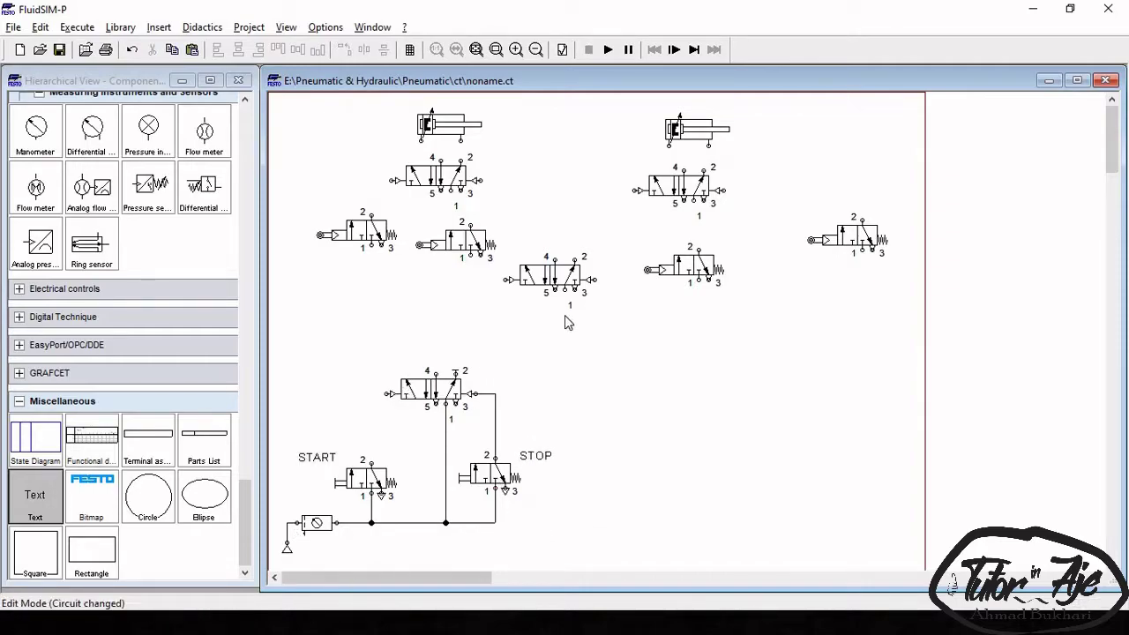
# Step: Connect port 1 of the middle impulse valve and of the second cylinder's impulse valve to the supply line, repositioning valves for clear routing
pyautogui.click(565, 280)
pyautogui.moveTo(565, 281); pyautogui.dragTo(574, 294)
pyautogui.click(574, 405)
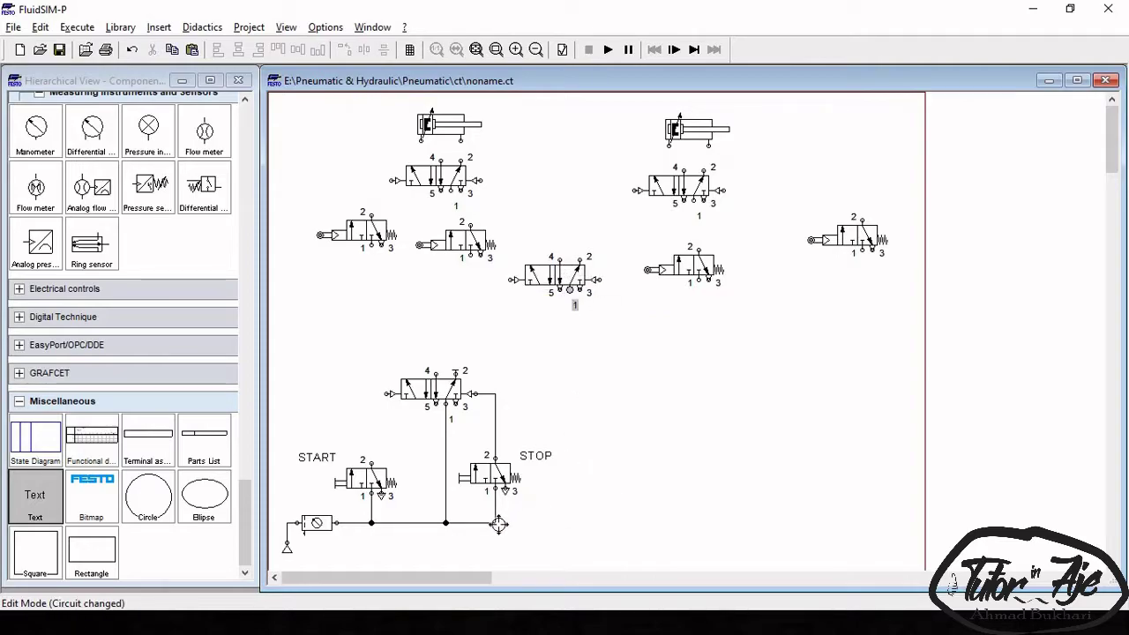
pyautogui.moveTo(495, 523); pyautogui.dragTo(495, 523)
pyautogui.moveTo(697, 270); pyautogui.dragTo(670, 264)
pyautogui.moveTo(698, 204); pyautogui.dragTo(588, 573)
pyautogui.moveTo(753, 540); pyautogui.dragTo(570, 523)
# Step: Move the second roller lever valve below the first and connect port 1 of the first cylinder's impulse valve to the middle impulse valve's supply line
pyautogui.moveTo(460, 249); pyautogui.dragTo(351, 301)
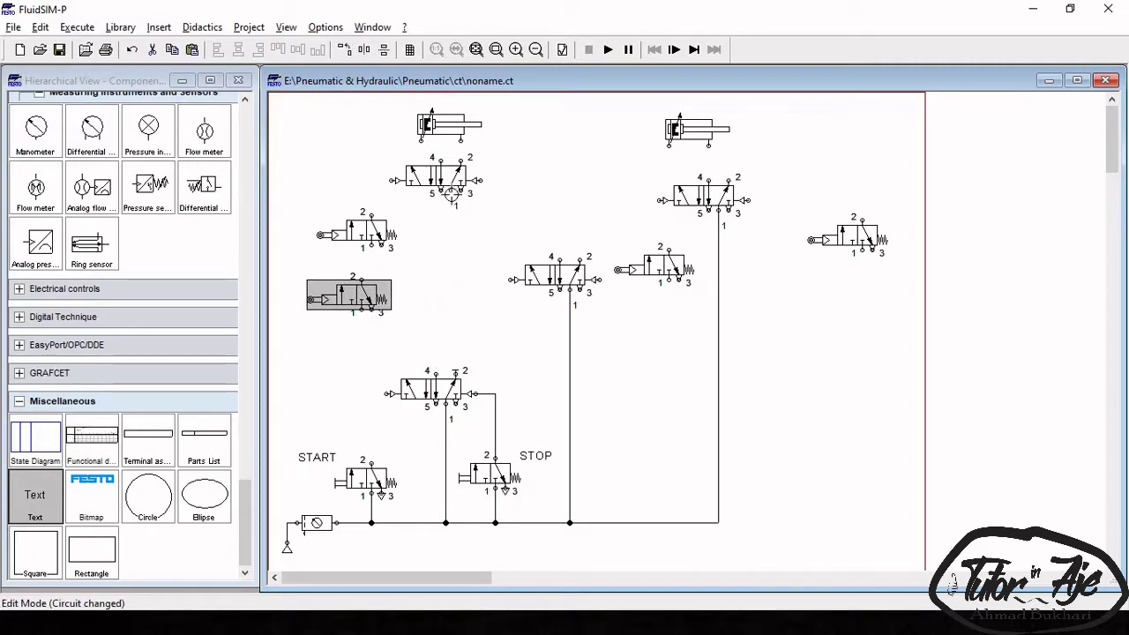
pyautogui.click(453, 192)
pyautogui.click(569, 352)
pyautogui.moveTo(569, 352); pyautogui.dragTo(569, 353)
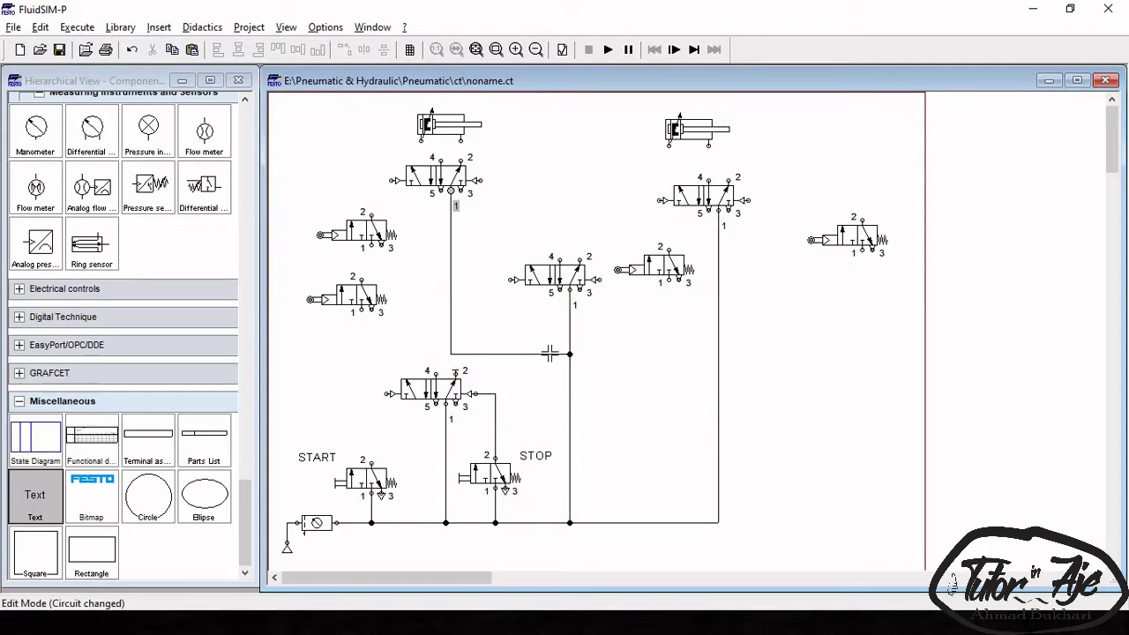
# Step: Align the second cylinder's two roller lever valves at nearly equal height and shift that cylinder right over its impulse valve
pyautogui.click(664, 269)
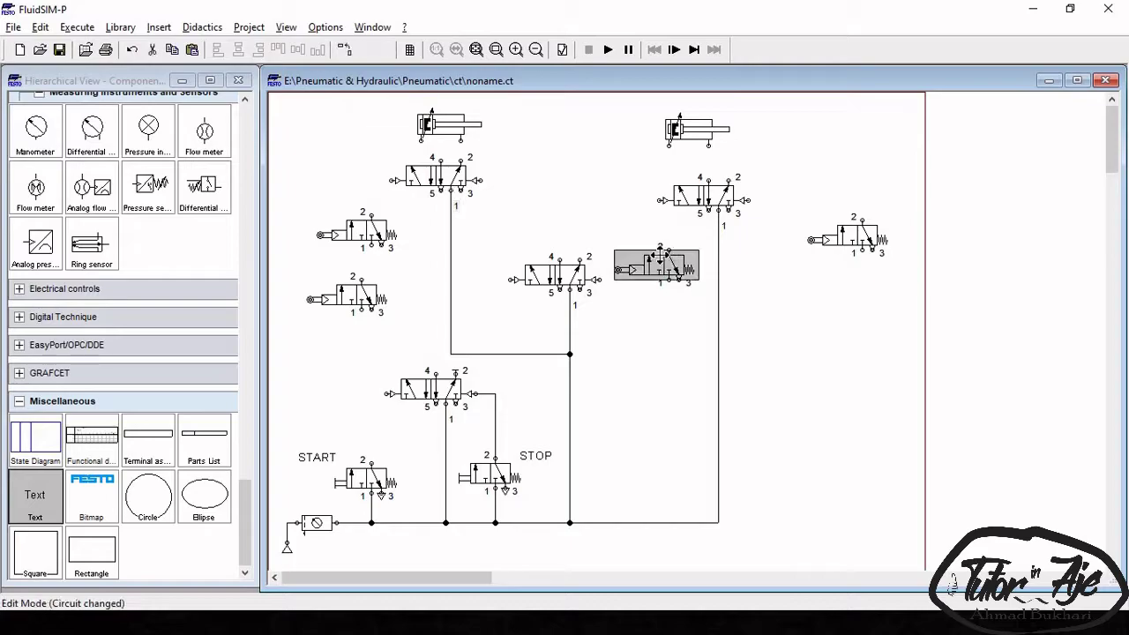
pyautogui.moveTo(849, 240); pyautogui.dragTo(829, 255)
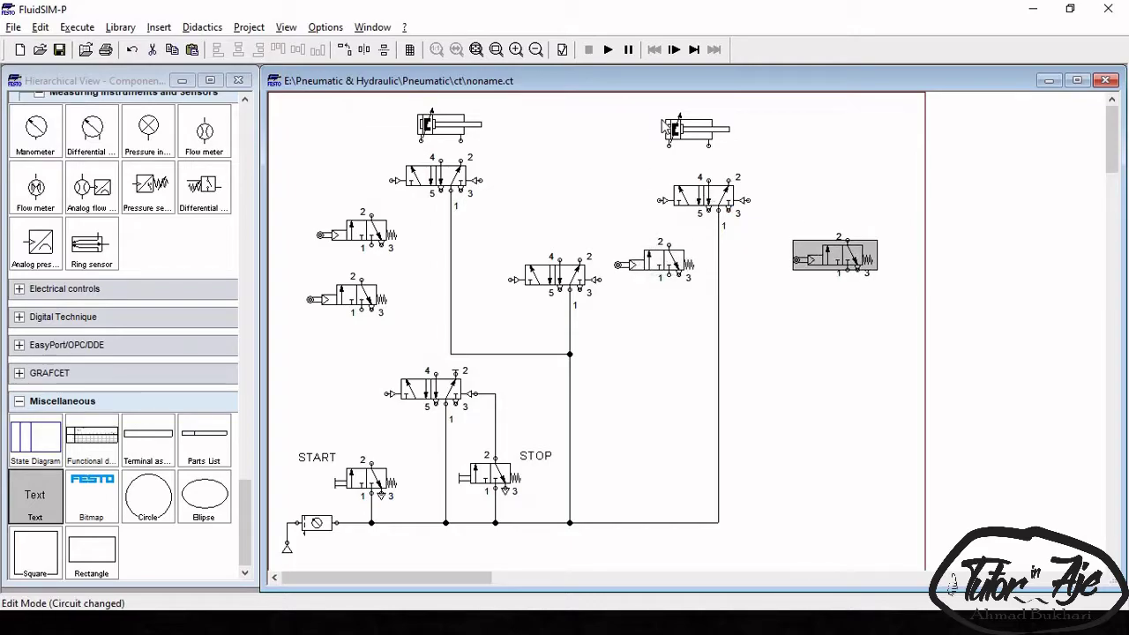
pyautogui.moveTo(690, 132); pyautogui.dragTo(711, 137)
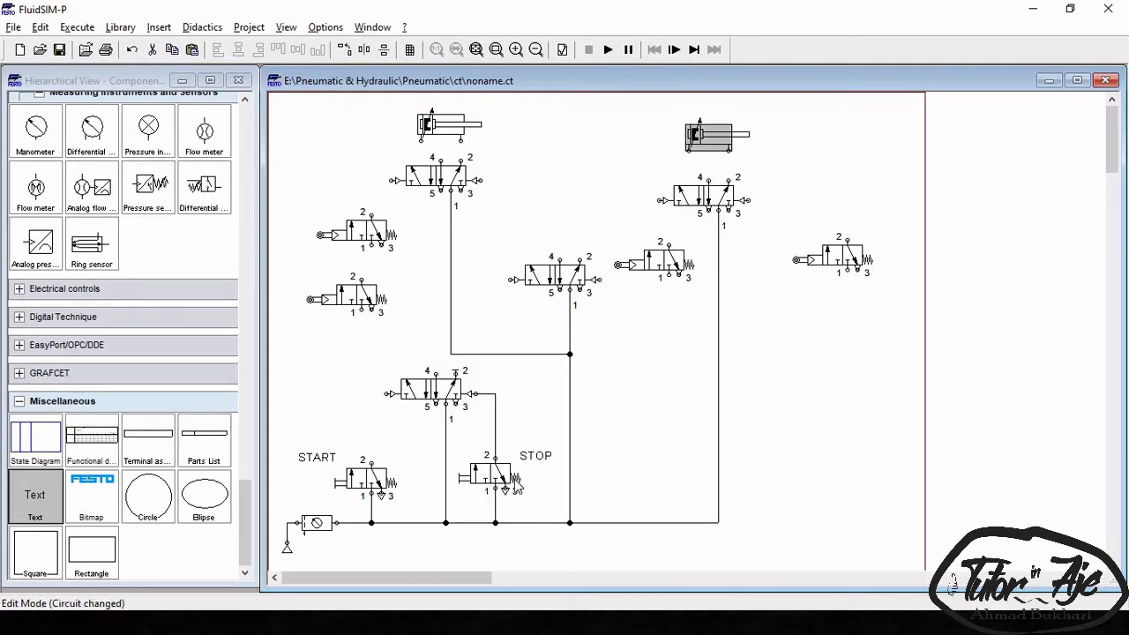
# Step: Leave the circuit and slideshow for the desktop, then close the Snipping Tool without saving its snip
pyautogui.hotkey('alt', 'Tab')
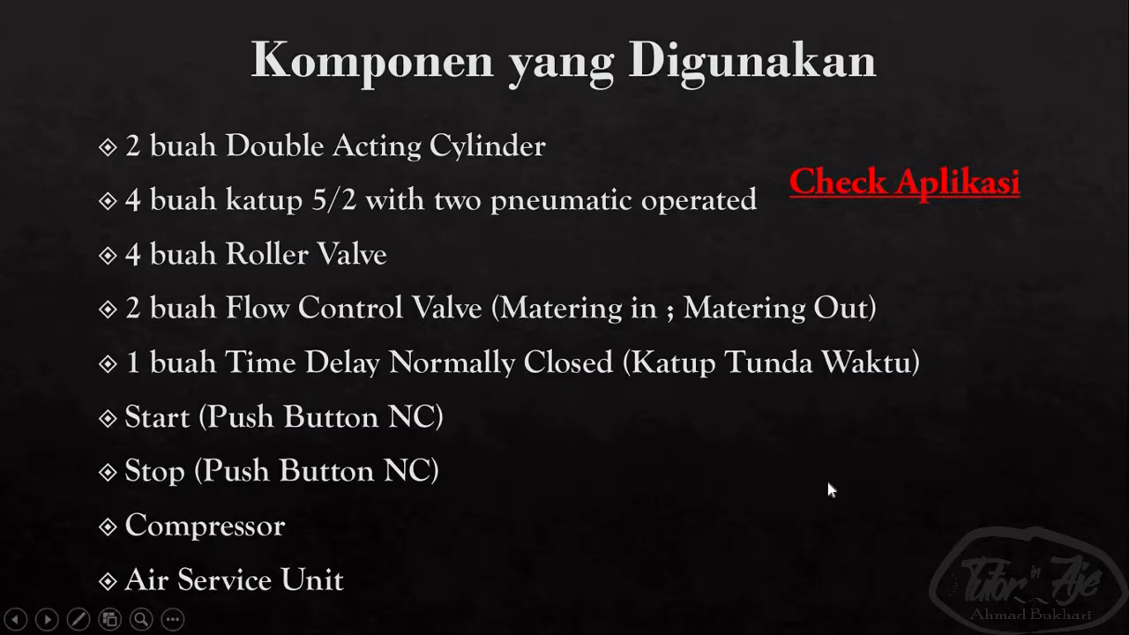
pyautogui.click(826, 477)
pyautogui.click(917, 520)
pyautogui.press('super+d')
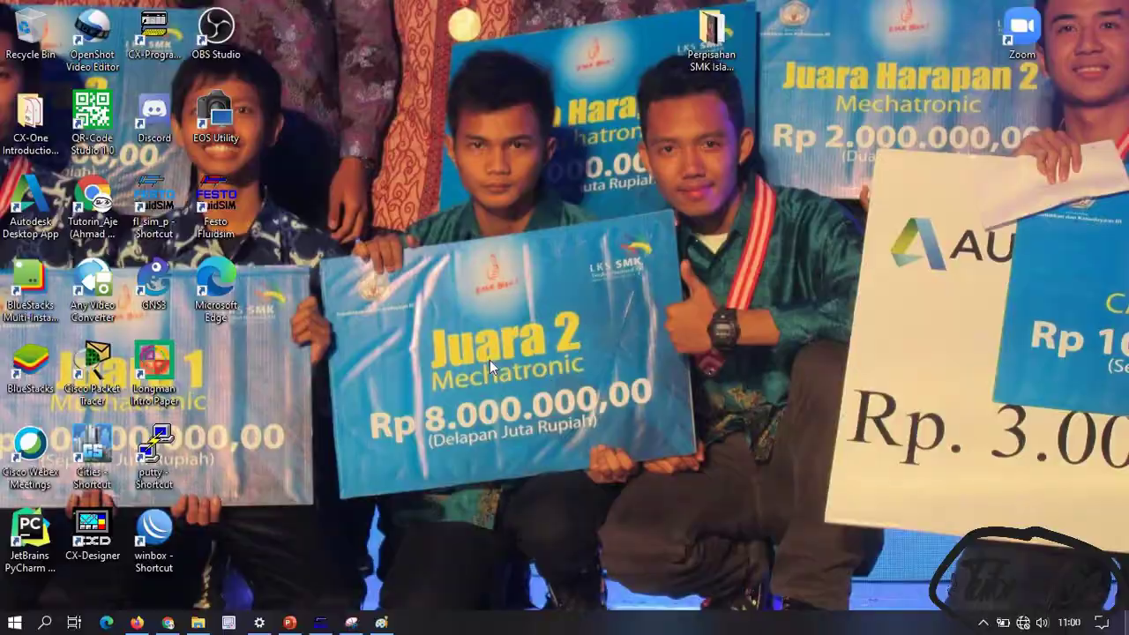
pyautogui.click(354, 624)
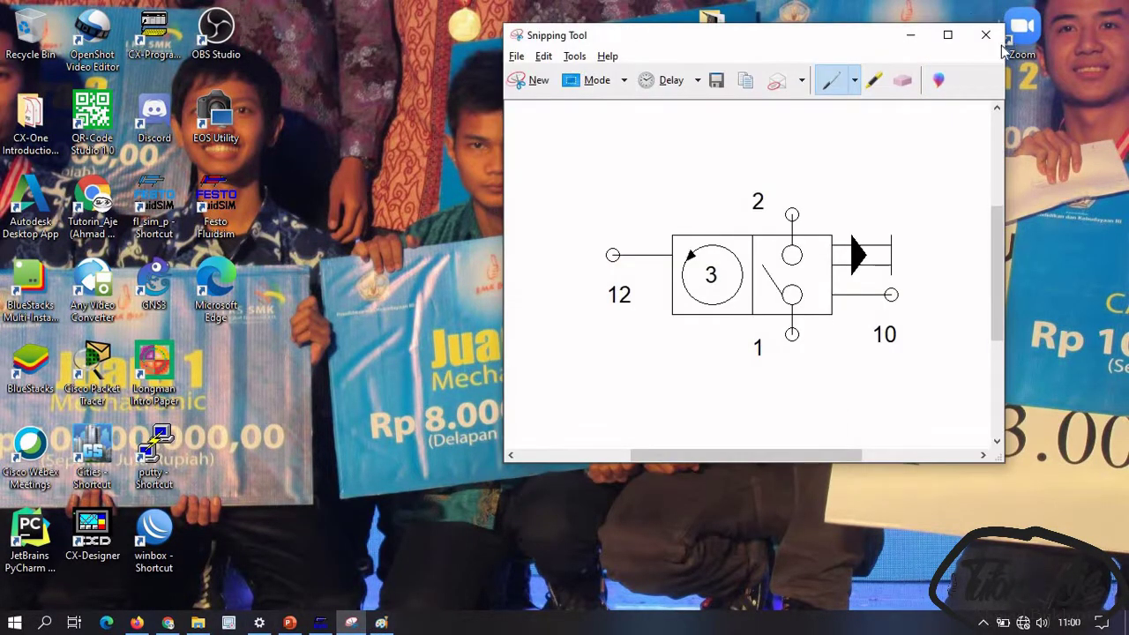
pyautogui.click(986, 35)
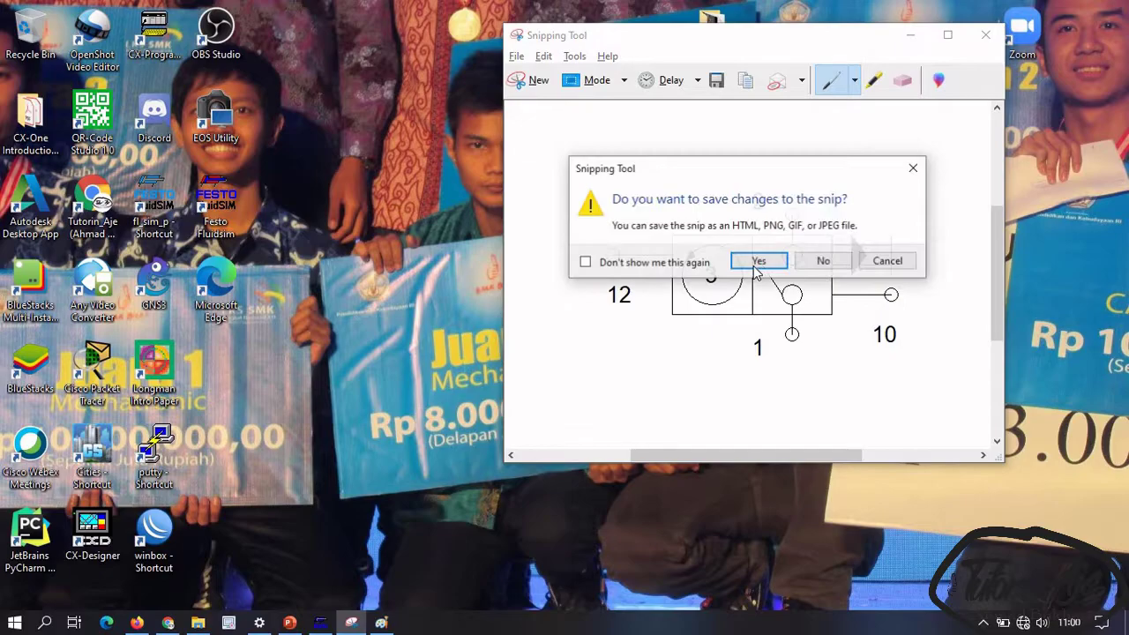
pyautogui.click(823, 263)
# Step: Copy the sequence "A+ B- 3s A- B+" from the Time Delay title slide in PowerPoint and paste it into the blank Paint canvas
pyautogui.click(287, 624)
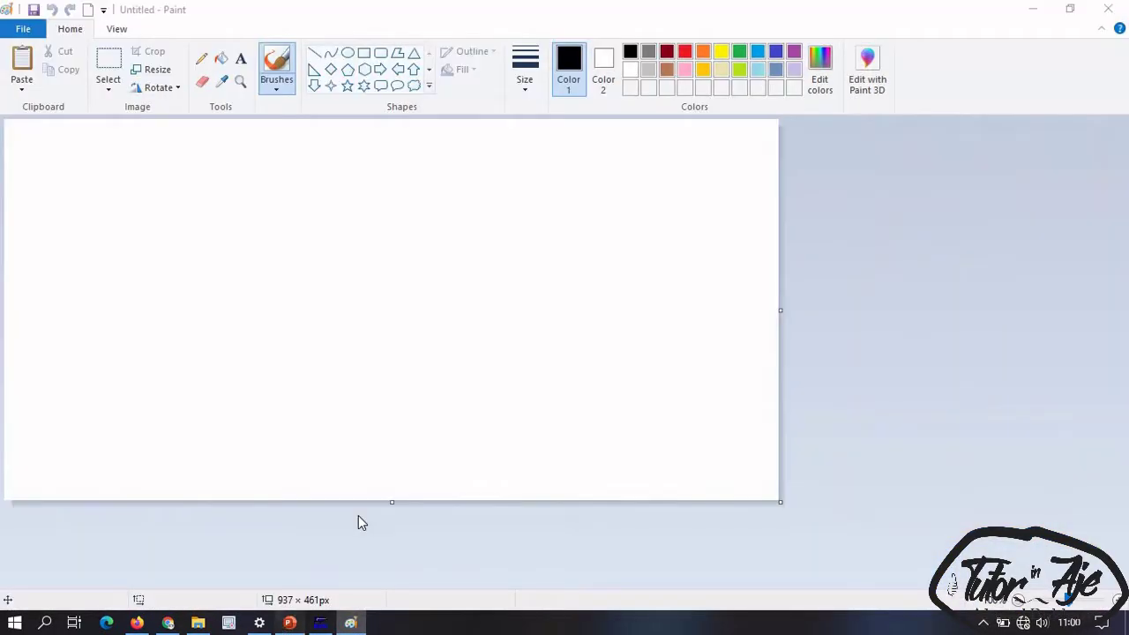
pyautogui.click(83, 477)
pyautogui.moveTo(324, 328)
pyautogui.mouseDown()
pyautogui.moveTo(388, 339)
pyautogui.moveTo(904, 344)
pyautogui.mouseUp()
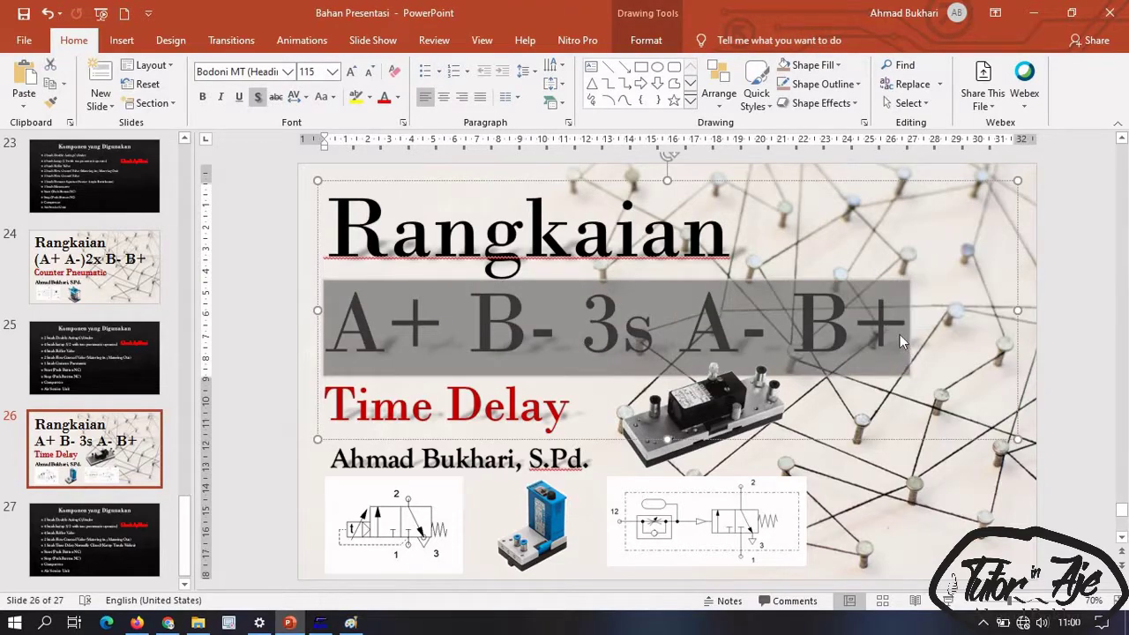
pyautogui.click(350, 623)
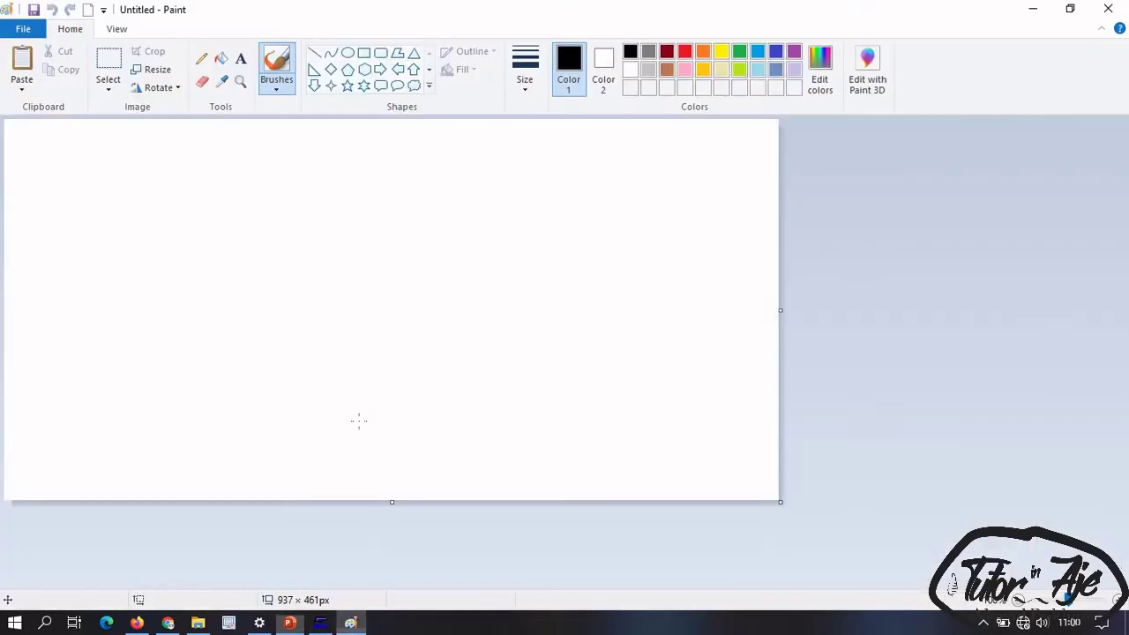
pyautogui.hotkey('ctrl', 'v')
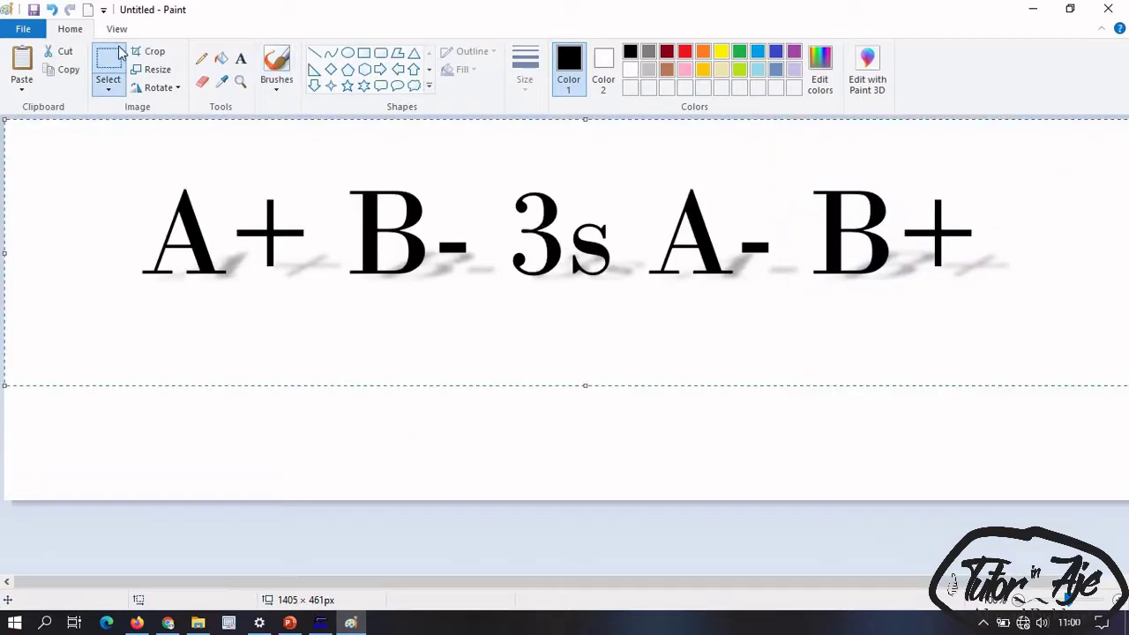
# Step: Select the pasted sequence text, shift it slightly left and shrink it to about 573 × 103 px
pyautogui.moveTo(222, 445); pyautogui.dragTo(232, 460)
pyautogui.moveTo(124, 156); pyautogui.dragTo(1027, 304)
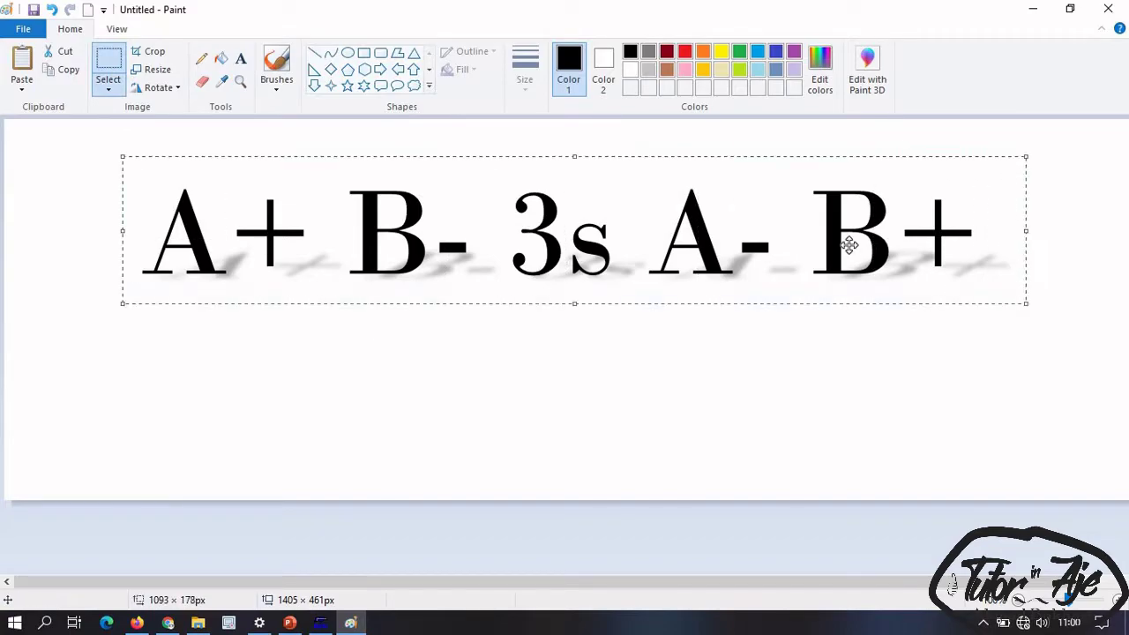
pyautogui.moveTo(899, 251); pyautogui.dragTo(836, 246)
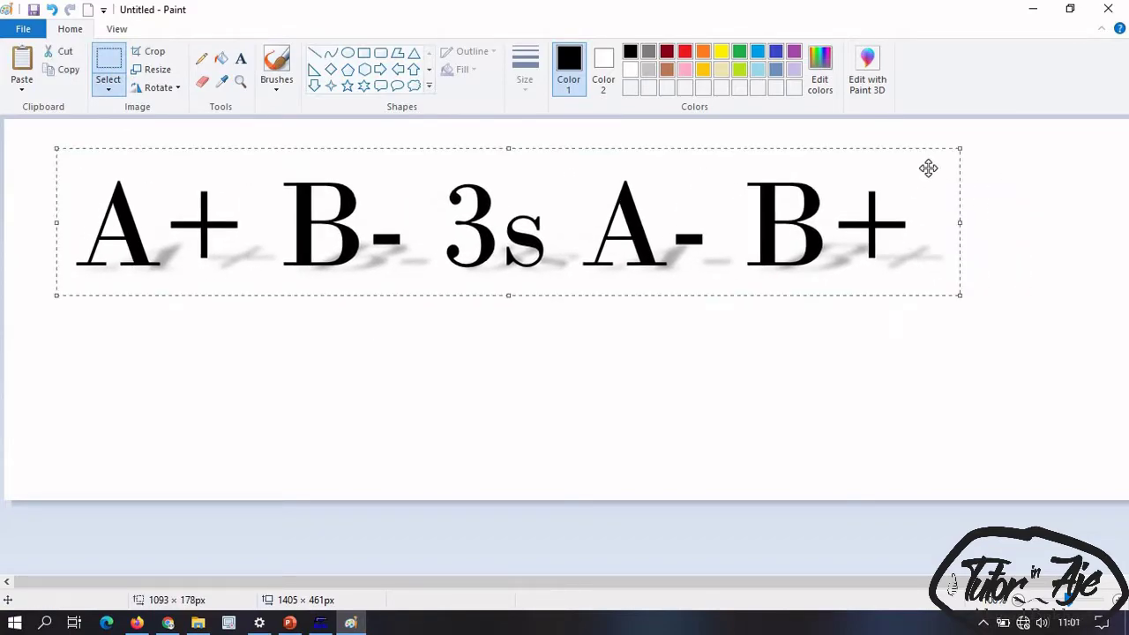
pyautogui.moveTo(960, 148); pyautogui.dragTo(529, 210)
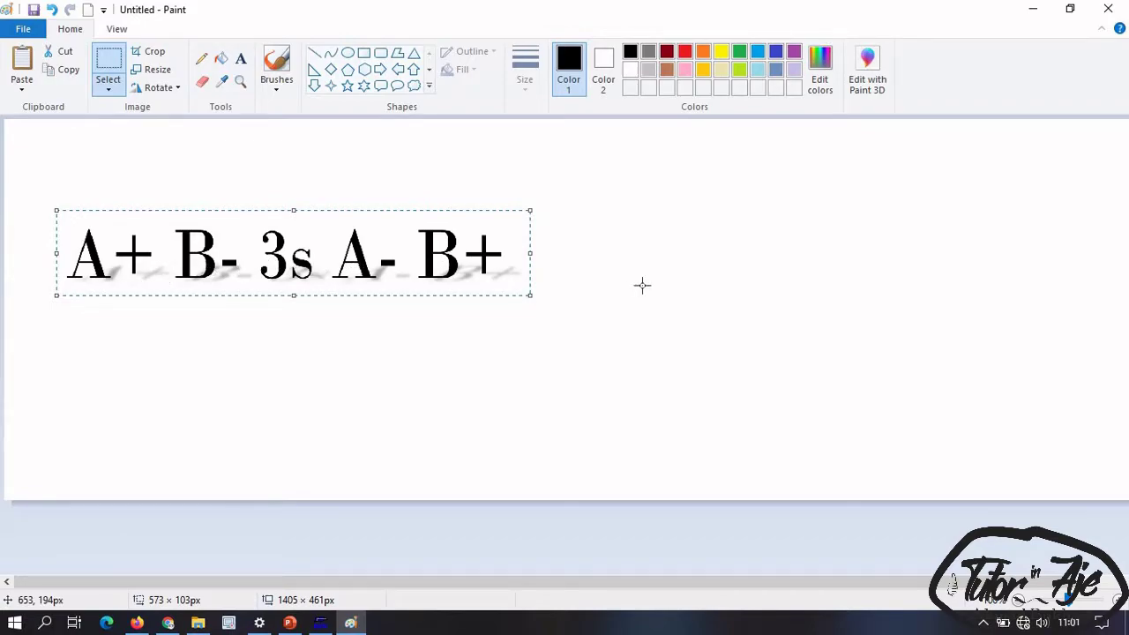
pyautogui.click(201, 59)
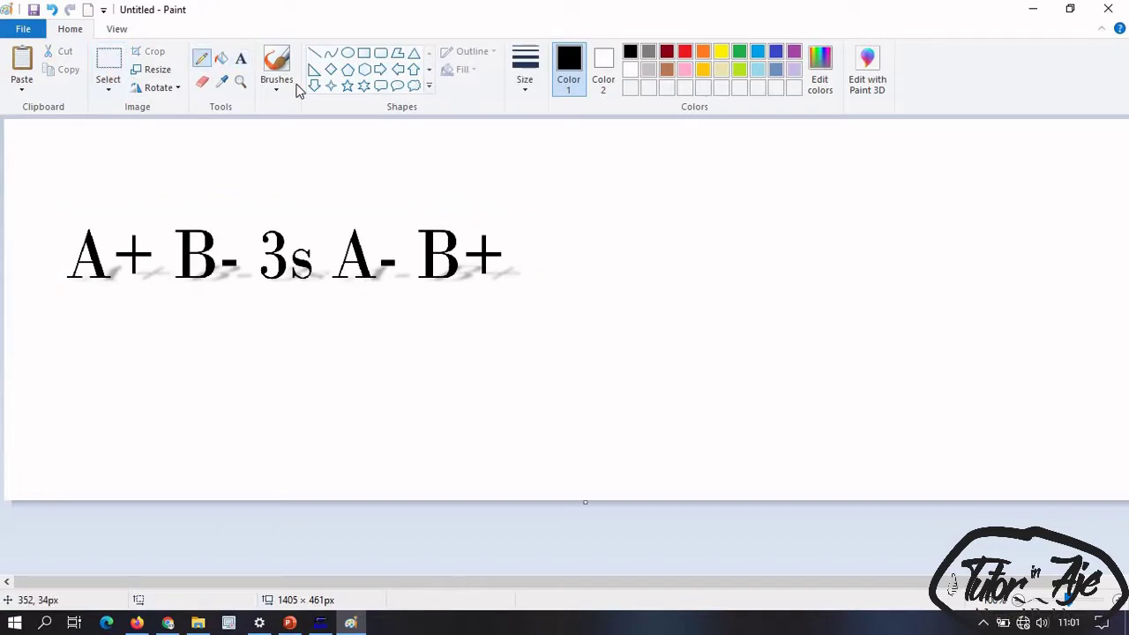
pyautogui.click(277, 83)
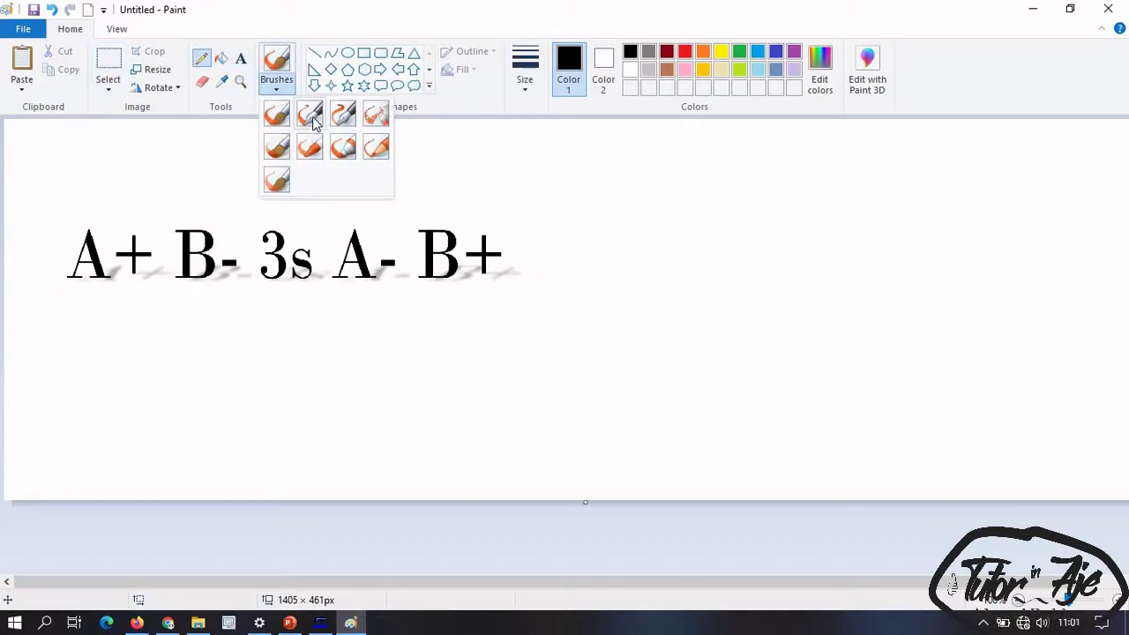
pyautogui.click(189, 369)
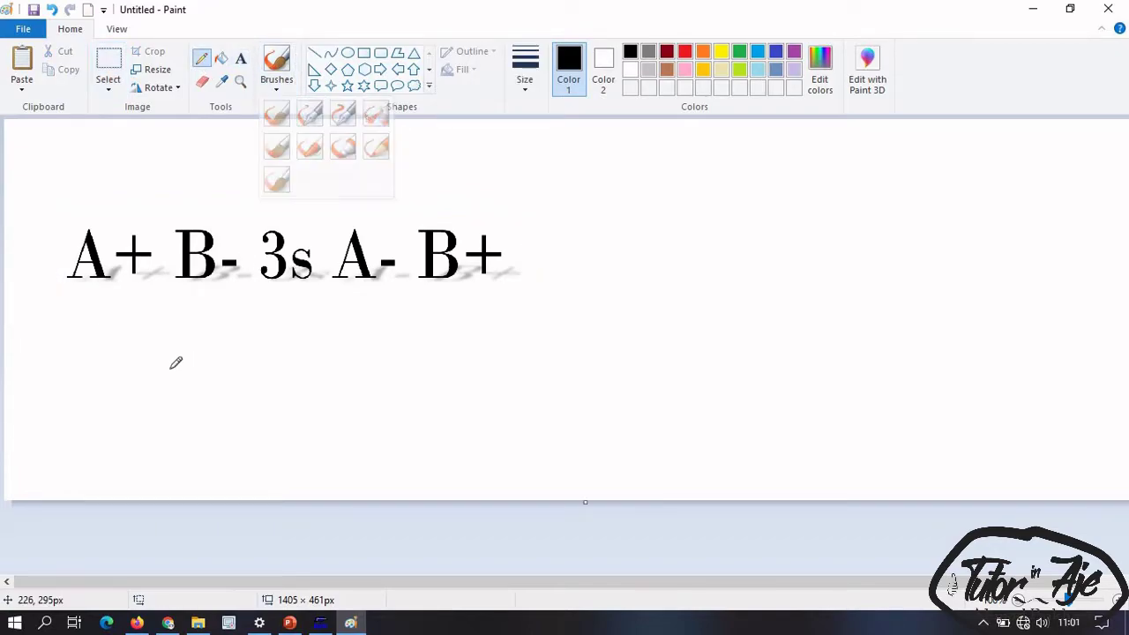
pyautogui.moveTo(97, 360); pyautogui.dragTo(129, 312)
pyautogui.hotkey('ctrl', 'z')
# Step: Activate the brush and set its stroke to the third thickness
pyautogui.click(277, 60)
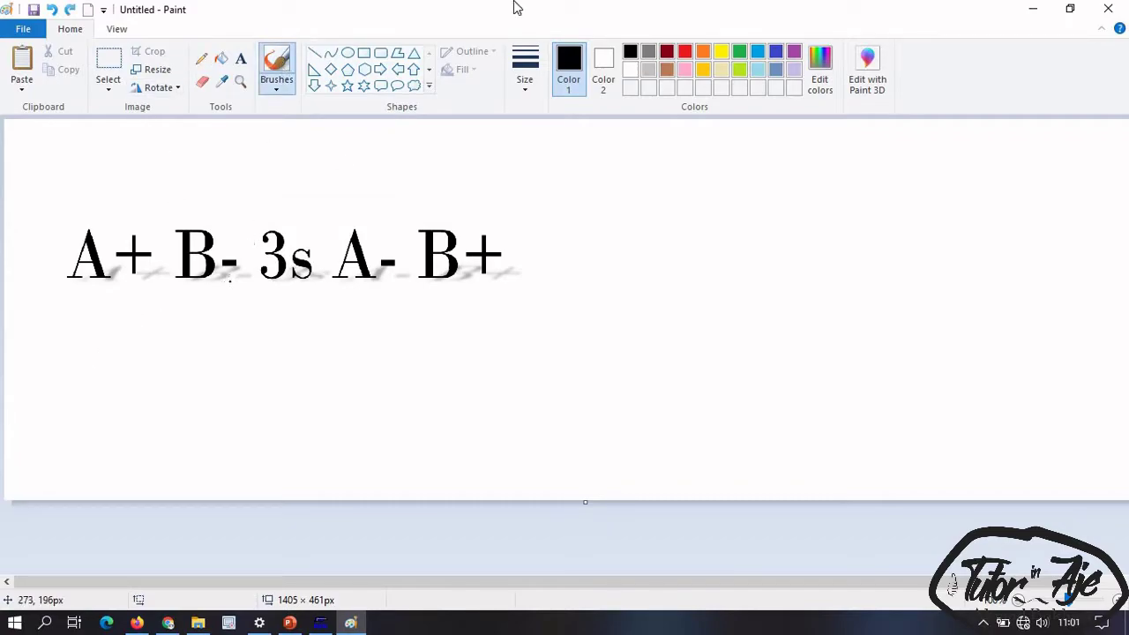
pyautogui.click(532, 88)
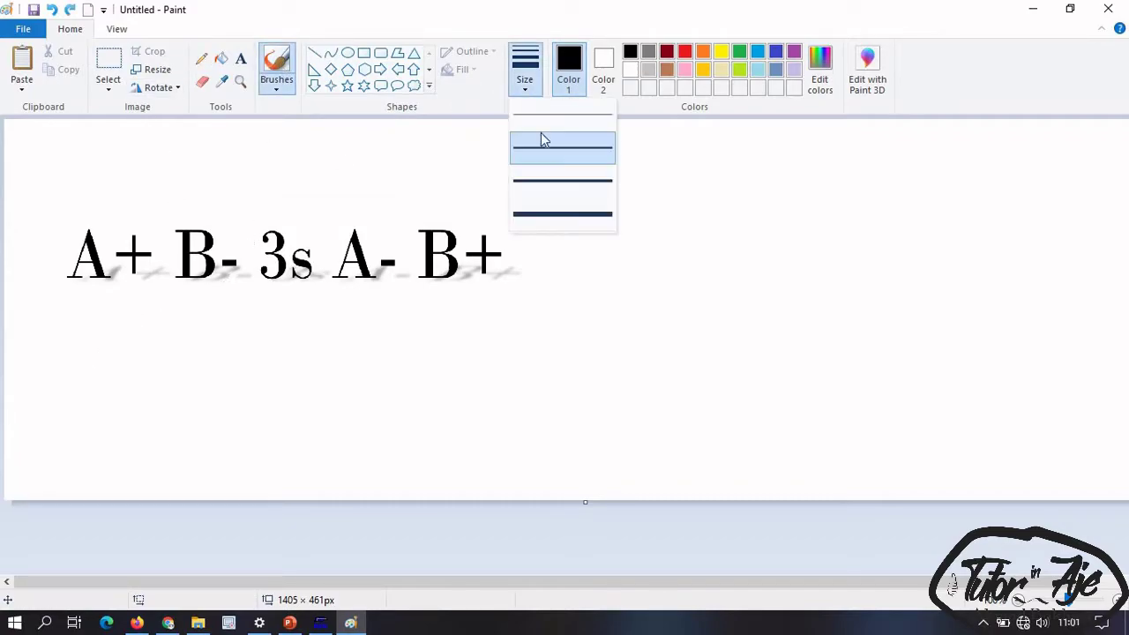
pyautogui.click(549, 185)
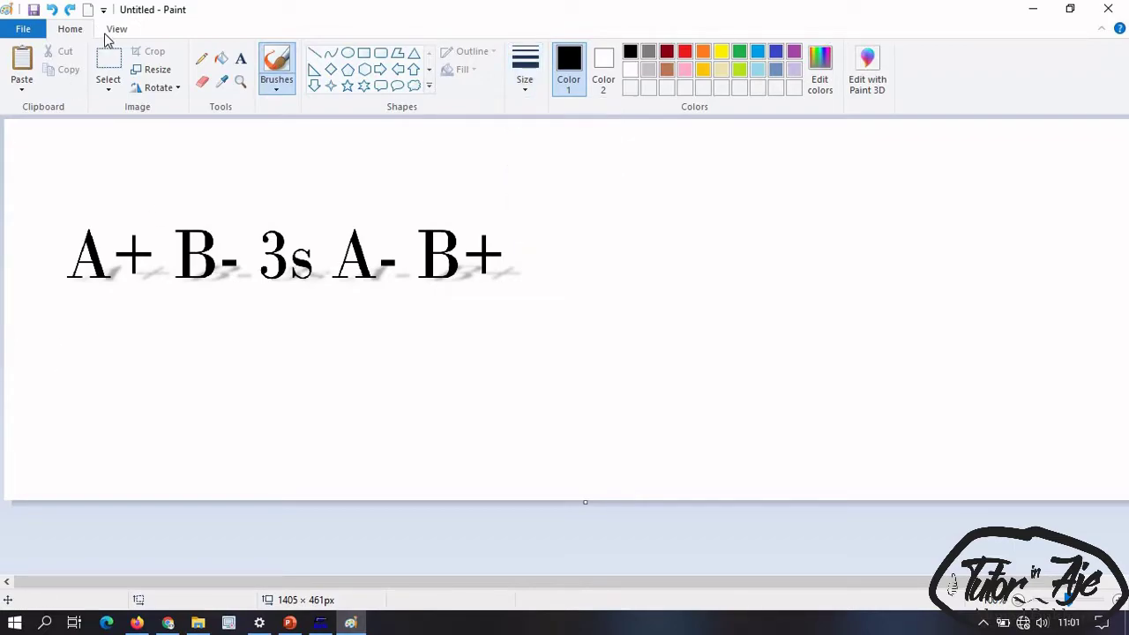
# Step: Select the sequence text and move it right toward the middle of the canvas
pyautogui.click(107, 64)
pyautogui.moveTo(40, 217); pyautogui.dragTo(536, 293)
pyautogui.moveTo(445, 251); pyautogui.dragTo(667, 238)
pyautogui.click(172, 329)
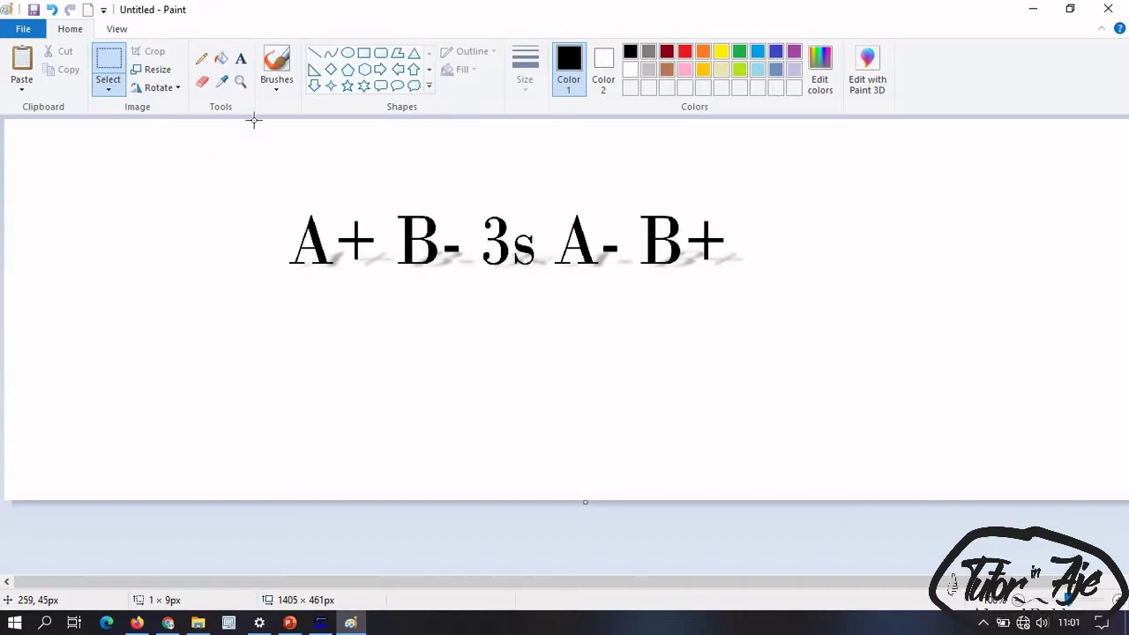
# Step: Draw a black brush zigzag with five peaks beneath the sequence text, one peak for each element from A+ to B+
pyautogui.click(276, 69)
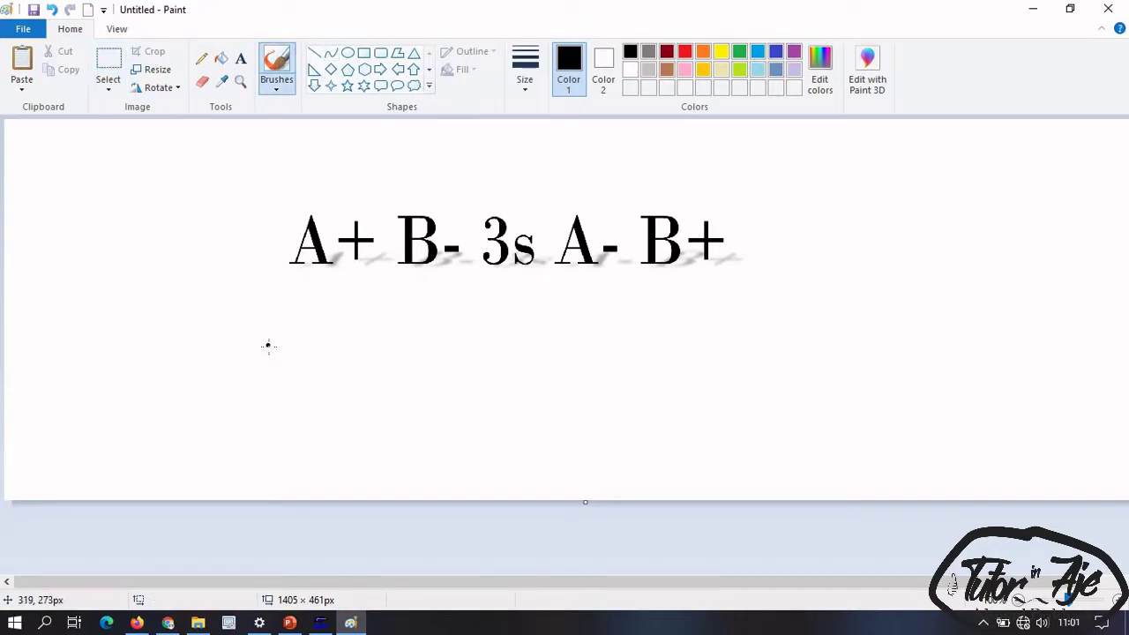
pyautogui.moveTo(291, 321)
pyautogui.mouseDown()
pyautogui.moveTo(321, 282)
pyautogui.moveTo(369, 353)
pyautogui.moveTo(419, 280)
pyautogui.moveTo(477, 354)
pyautogui.moveTo(497, 292)
pyautogui.mouseUp()
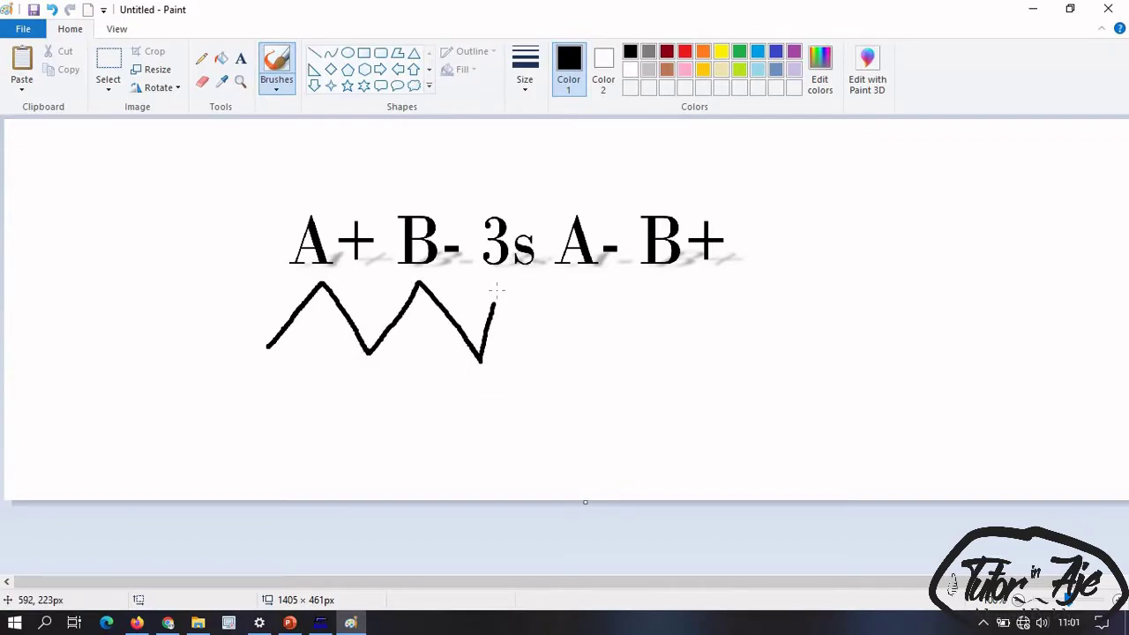
pyautogui.moveTo(535, 332); pyautogui.dragTo(542, 359)
pyautogui.moveTo(558, 320)
pyautogui.mouseDown()
pyautogui.moveTo(573, 285)
pyautogui.moveTo(617, 351)
pyautogui.moveTo(673, 282)
pyautogui.mouseUp()
pyautogui.moveTo(703, 325); pyautogui.dragTo(732, 353)
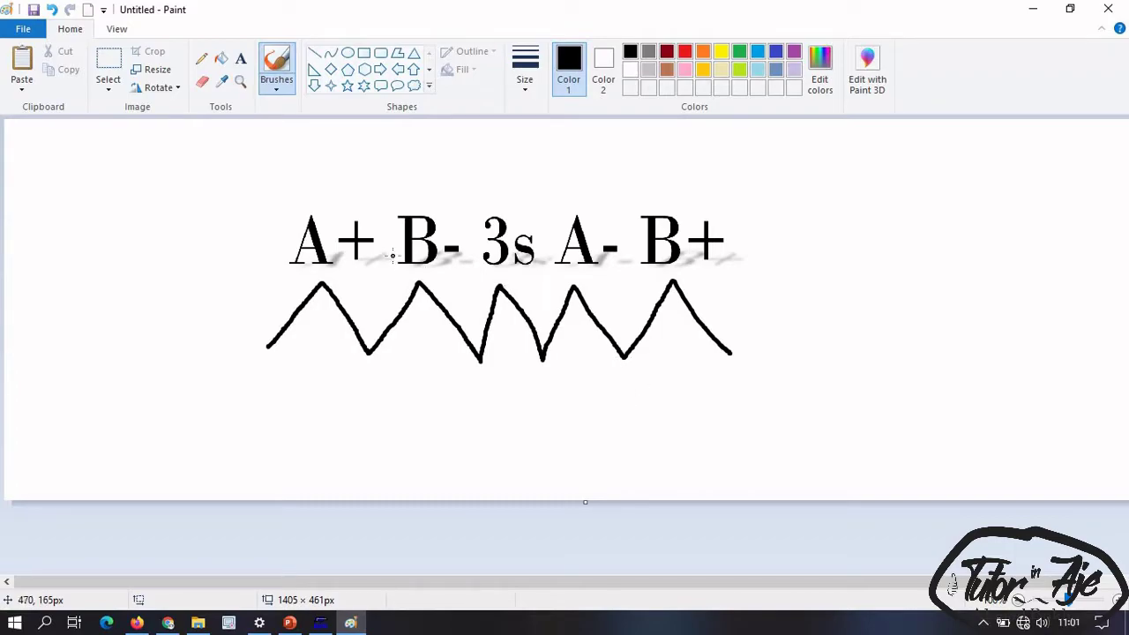
# Step: Add the text label START below the left end of the zigzag
pyautogui.click(240, 58)
pyautogui.click(208, 388)
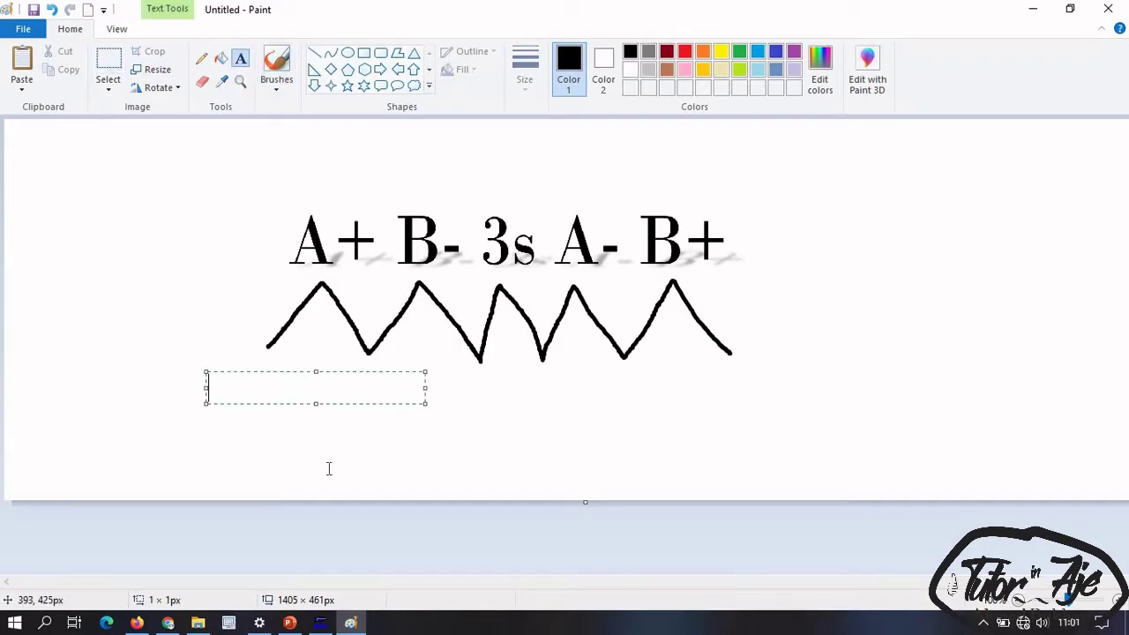
pyautogui.write('sTA')
pyautogui.press('BackSpace')
pyautogui.press('BackSpace')
pyautogui.press('BackSpace')
pyautogui.write('START')
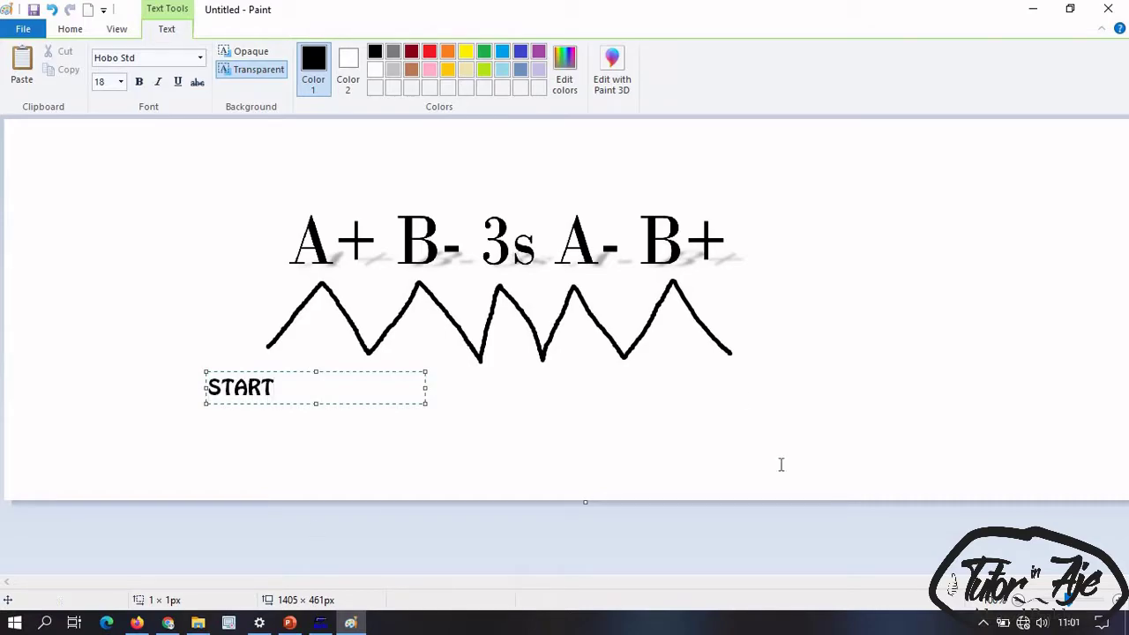
pyautogui.click(549, 368)
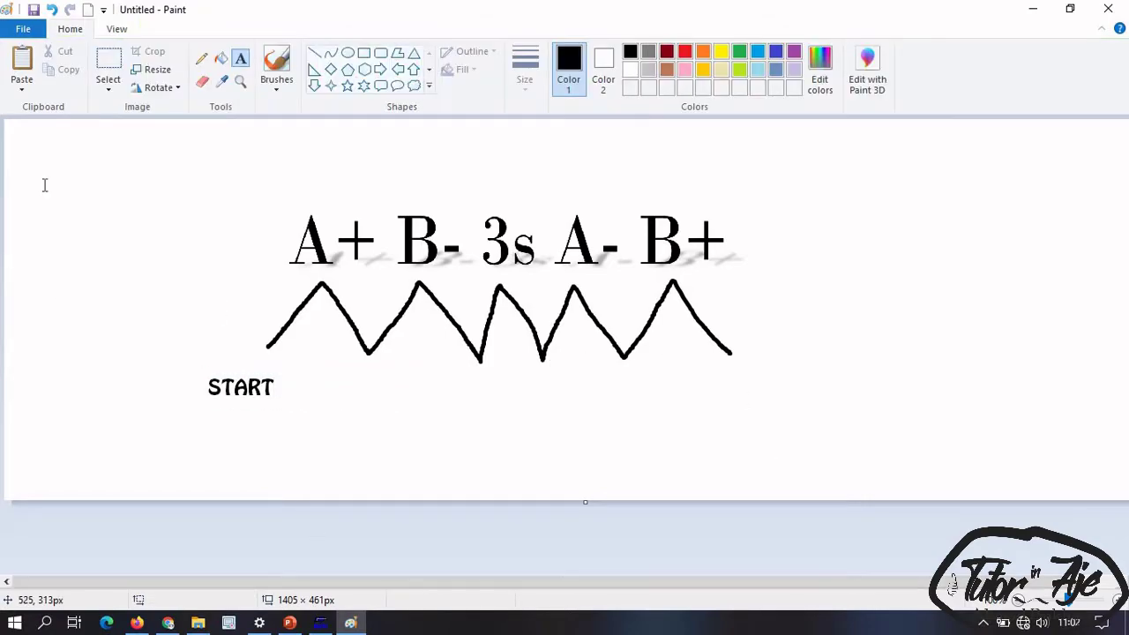
# Step: Select the START label and move it closer beneath the zigzag's starting point
pyautogui.click(110, 64)
pyautogui.moveTo(190, 371); pyautogui.dragTo(281, 375)
pyautogui.click(500, 412)
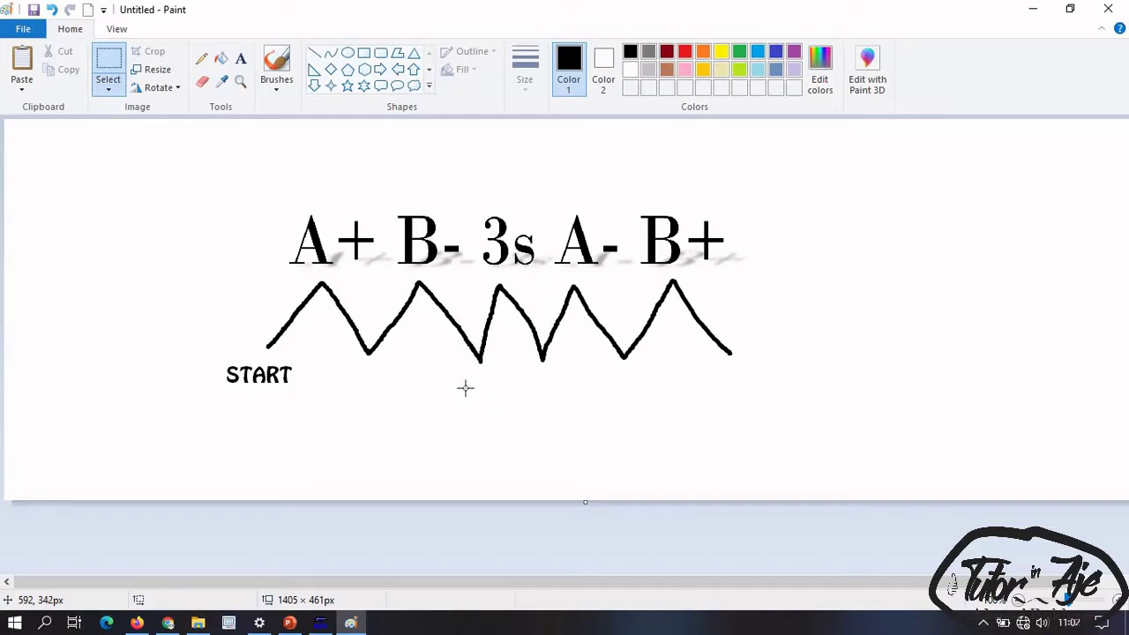
# Step: Add the text label S2 centred beneath the first valley of the zigzag, between A+ and B-
pyautogui.click(240, 58)
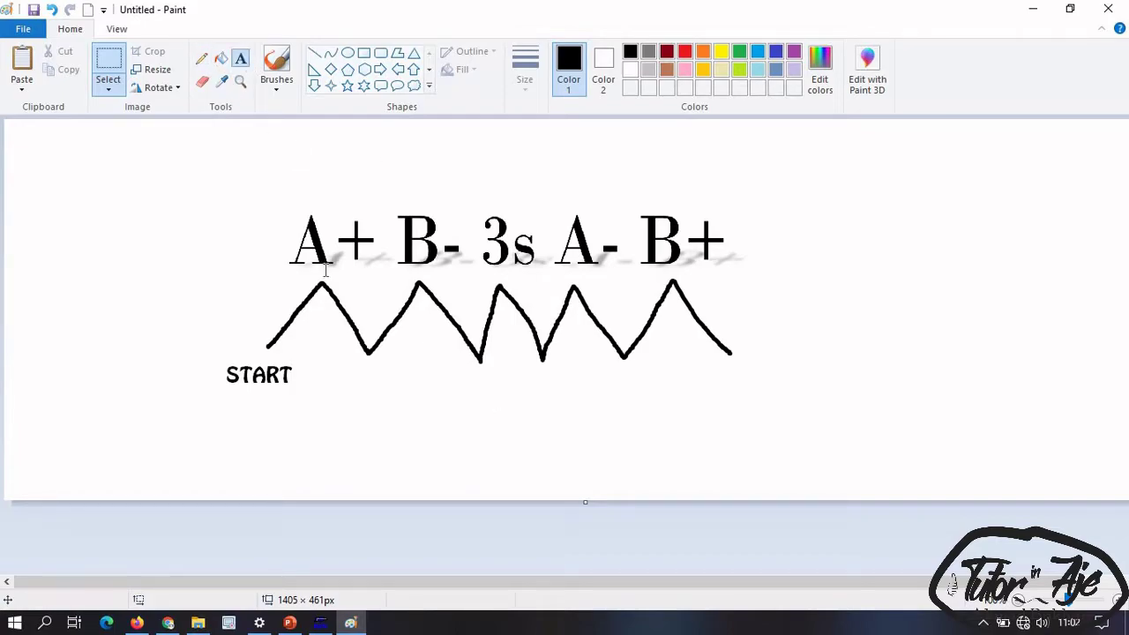
pyautogui.click(349, 374)
pyautogui.write('S2')
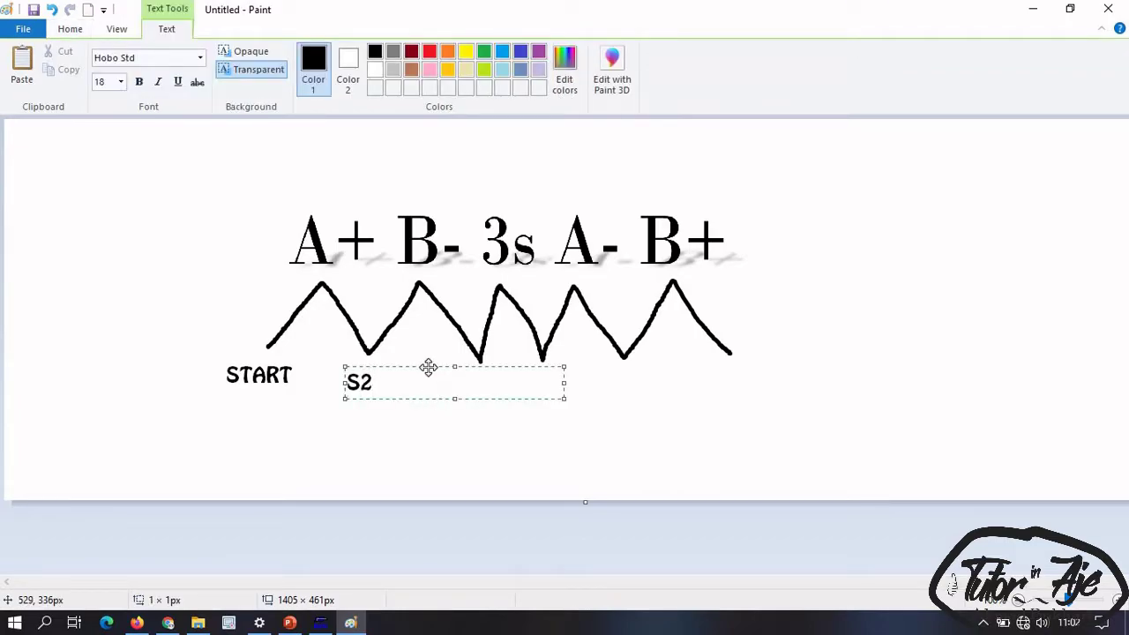
pyautogui.moveTo(435, 362); pyautogui.dragTo(438, 360)
pyautogui.click(490, 464)
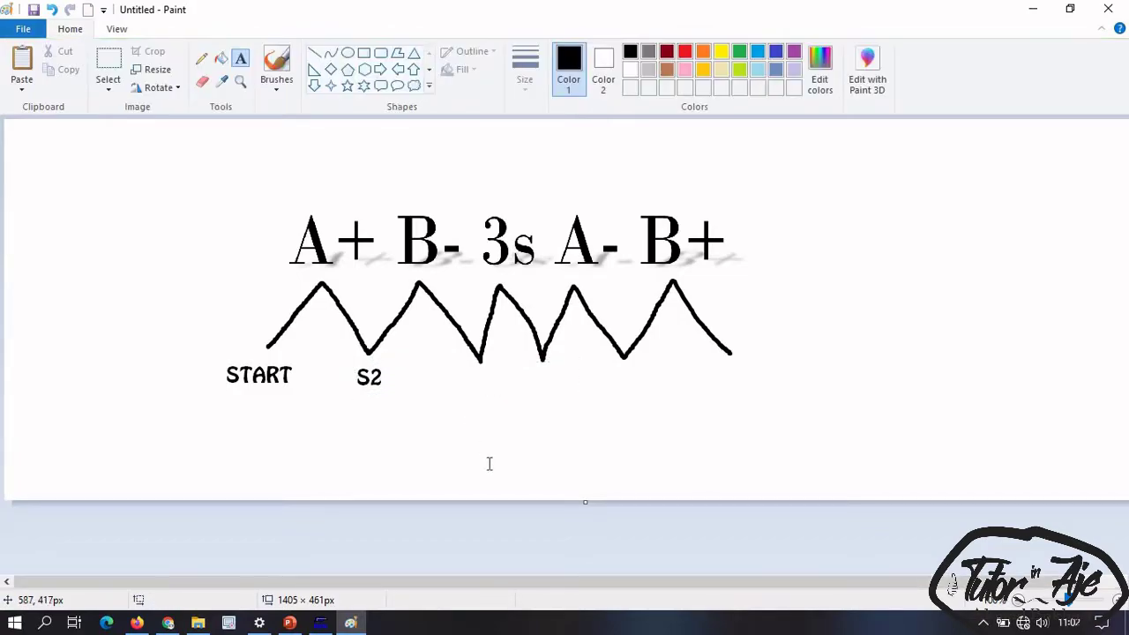
# Step: Add the text label S3 beneath the second valley of the zigzag, between B- and 3s
pyautogui.click(465, 379)
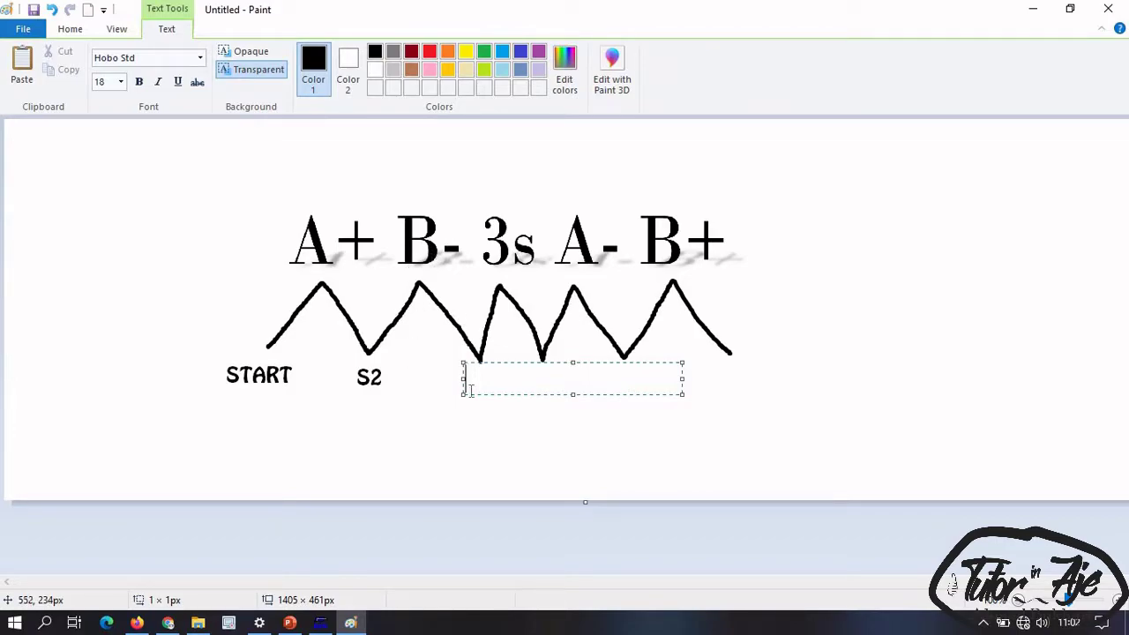
pyautogui.write('S3')
pyautogui.click(523, 387)
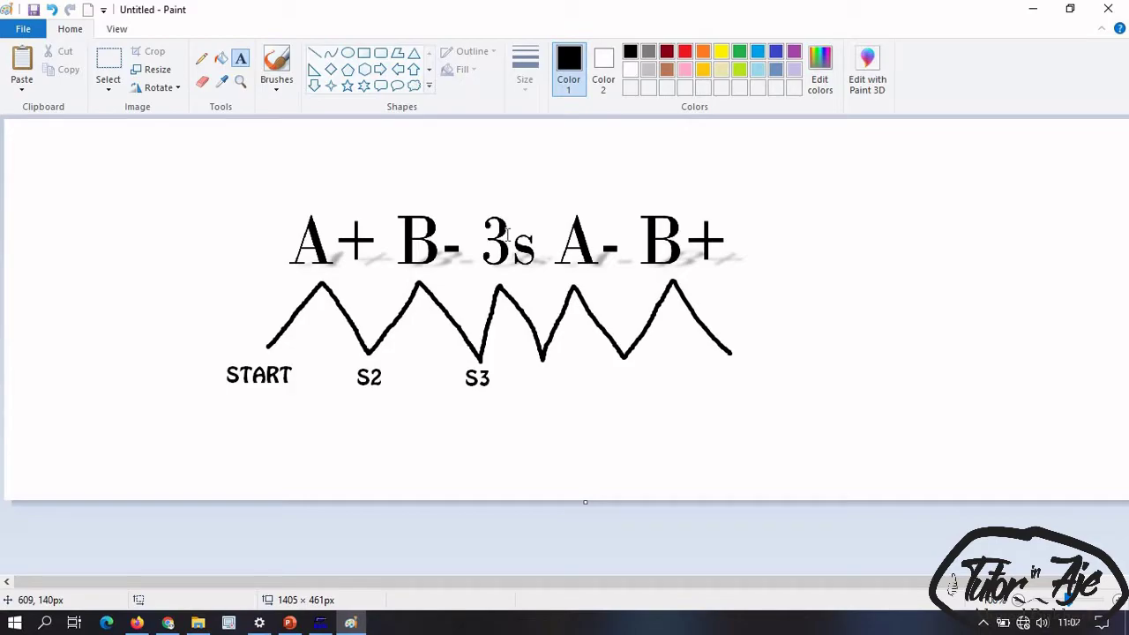
# Step: Add the two-line text label OUTPUT TIMER beneath the third valley of the zigzag, between 3s and A-
pyautogui.click(535, 367)
pyautogui.write('OUT')
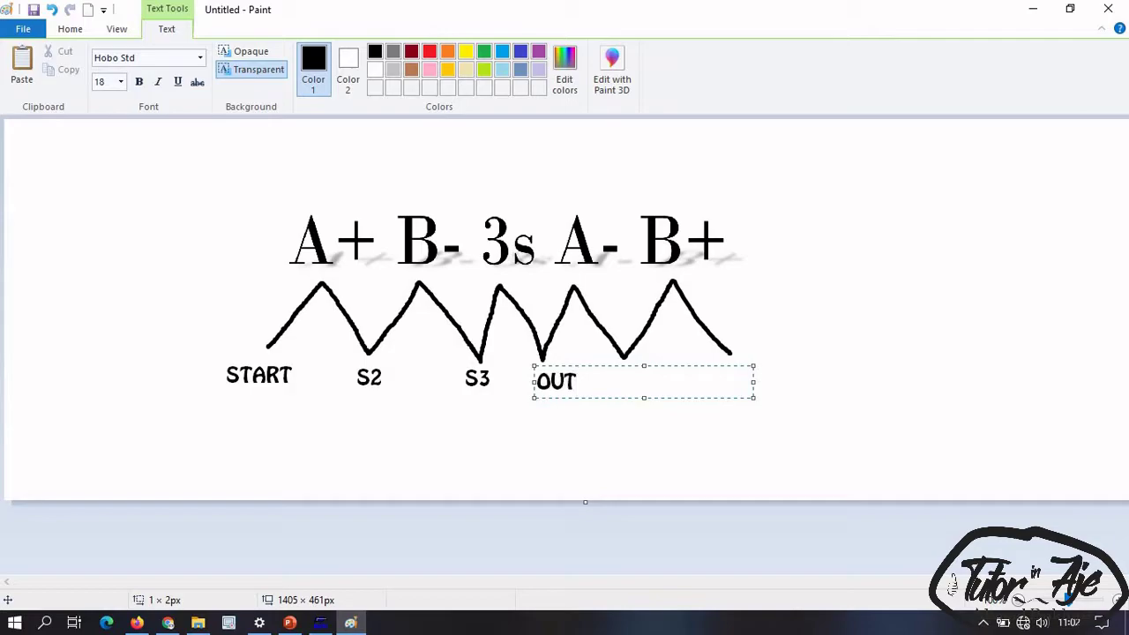
pyautogui.press('Return')
pyautogui.write('TIMER')
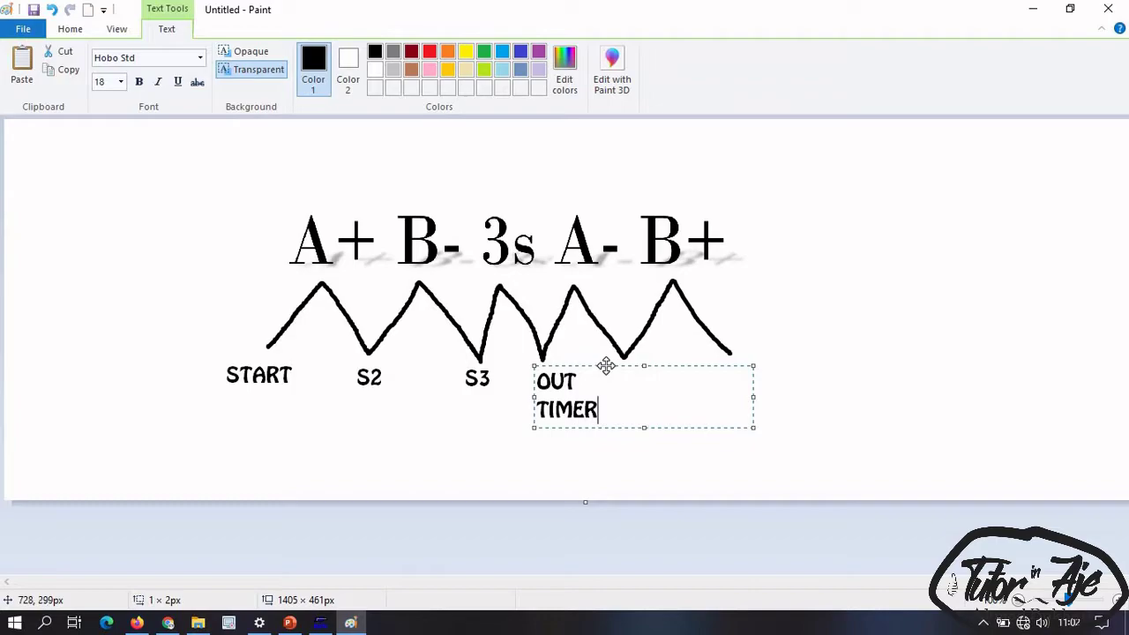
pyautogui.moveTo(598, 363); pyautogui.dragTo(586, 361)
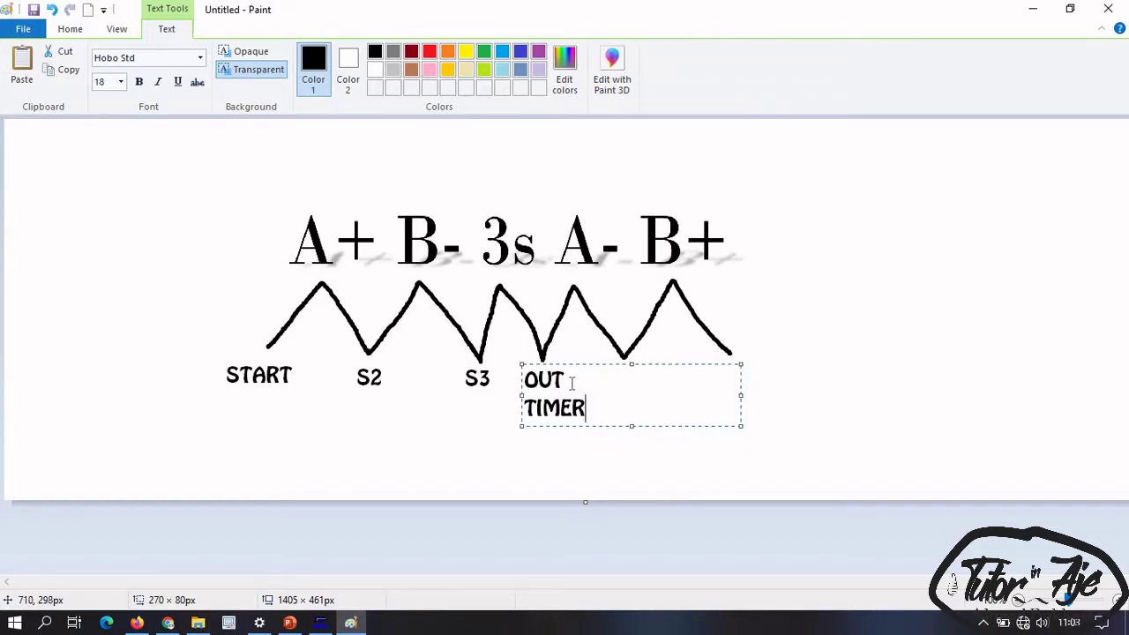
pyautogui.write('PUT')
pyautogui.moveTo(606, 361); pyautogui.dragTo(588, 365)
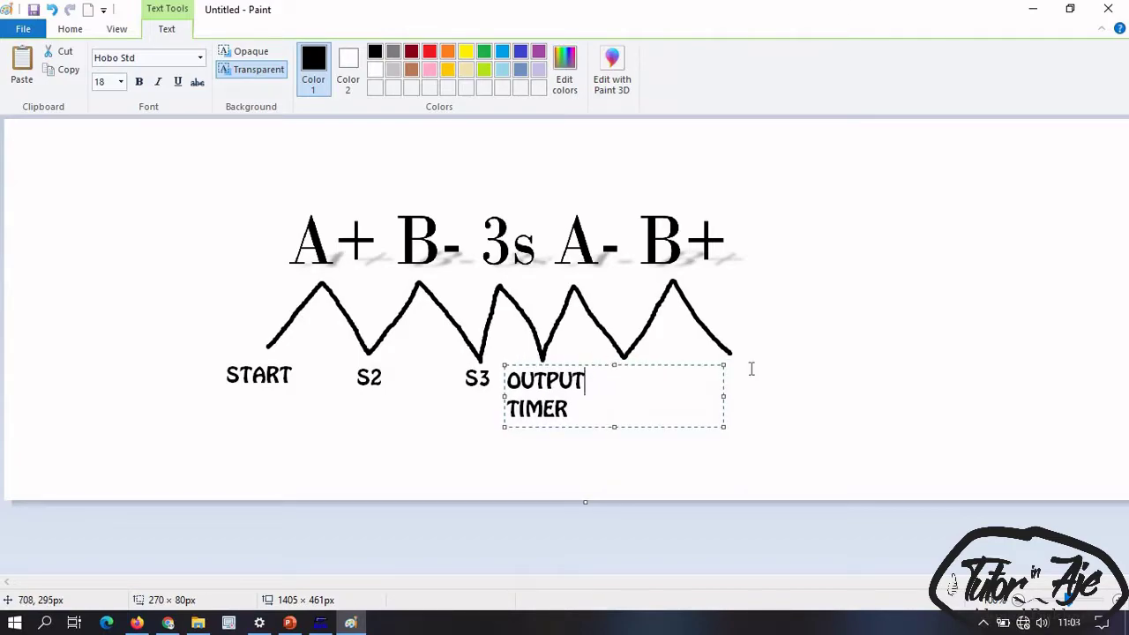
pyautogui.click(829, 387)
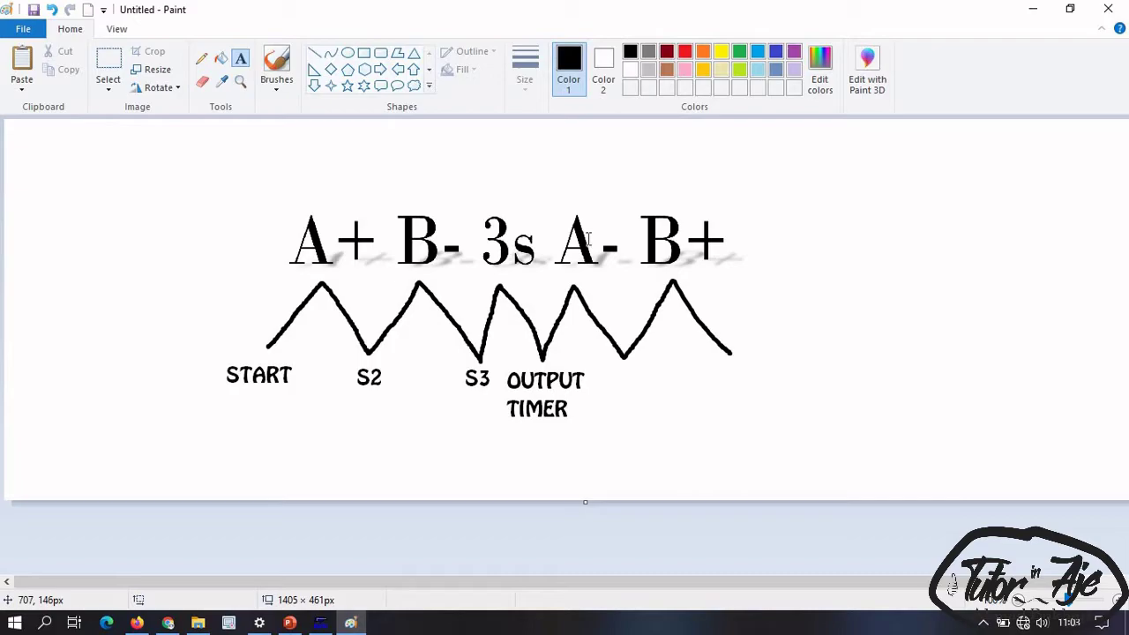
# Step: Add the text label S1 beneath the fourth valley of the zigzag, between A- and B+
pyautogui.click(619, 361)
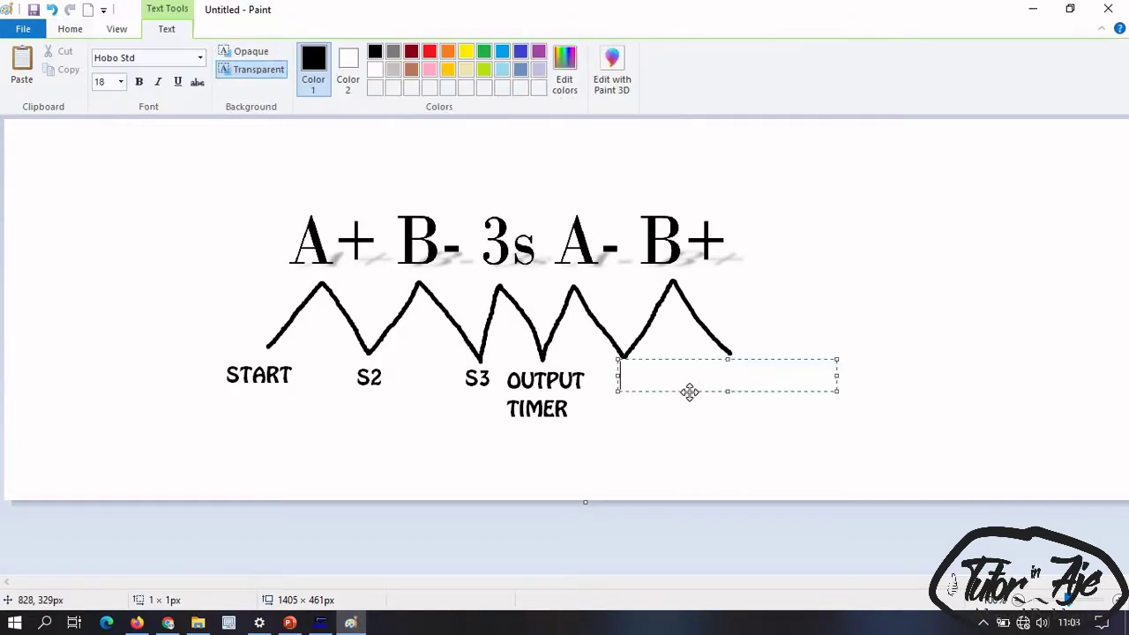
pyautogui.write('S1')
pyautogui.moveTo(698, 357)
pyautogui.mouseDown()
pyautogui.moveTo(686, 368)
pyautogui.moveTo(696, 365)
pyautogui.mouseUp()
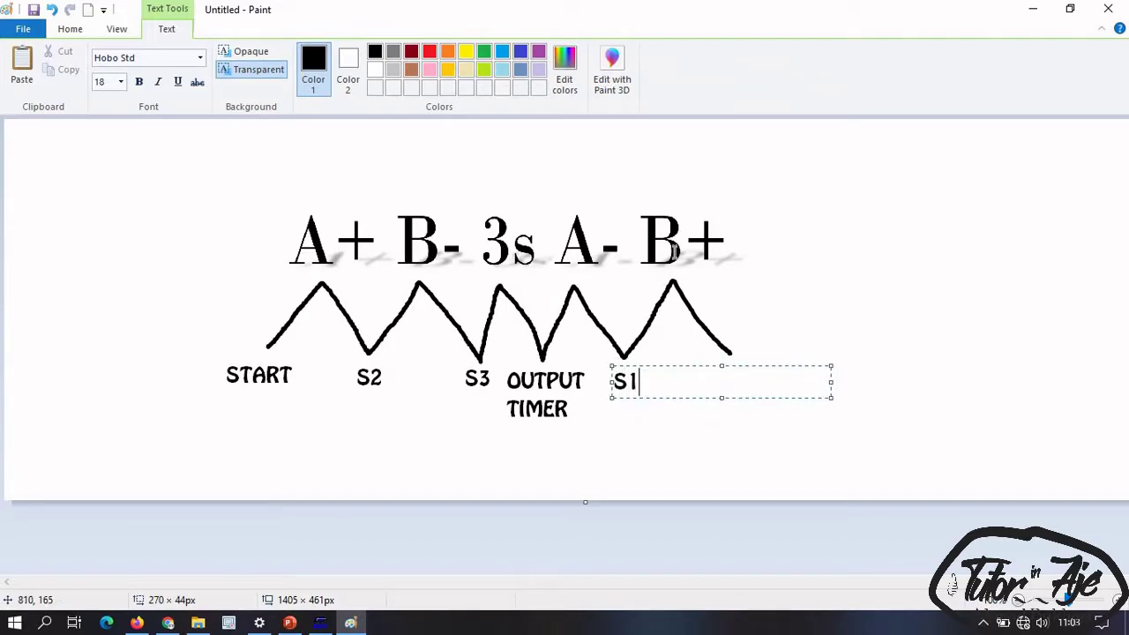
pyautogui.click(864, 344)
# Step: Add the text label S4 beneath the right end of the zigzag, after B+
pyautogui.click(717, 367)
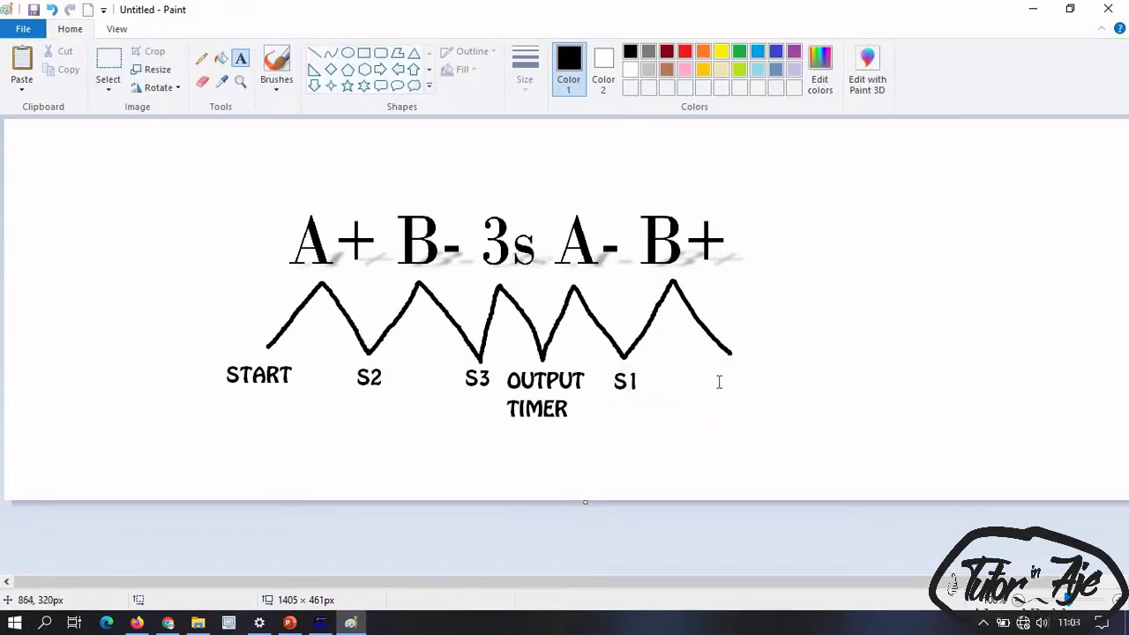
pyautogui.write('S4')
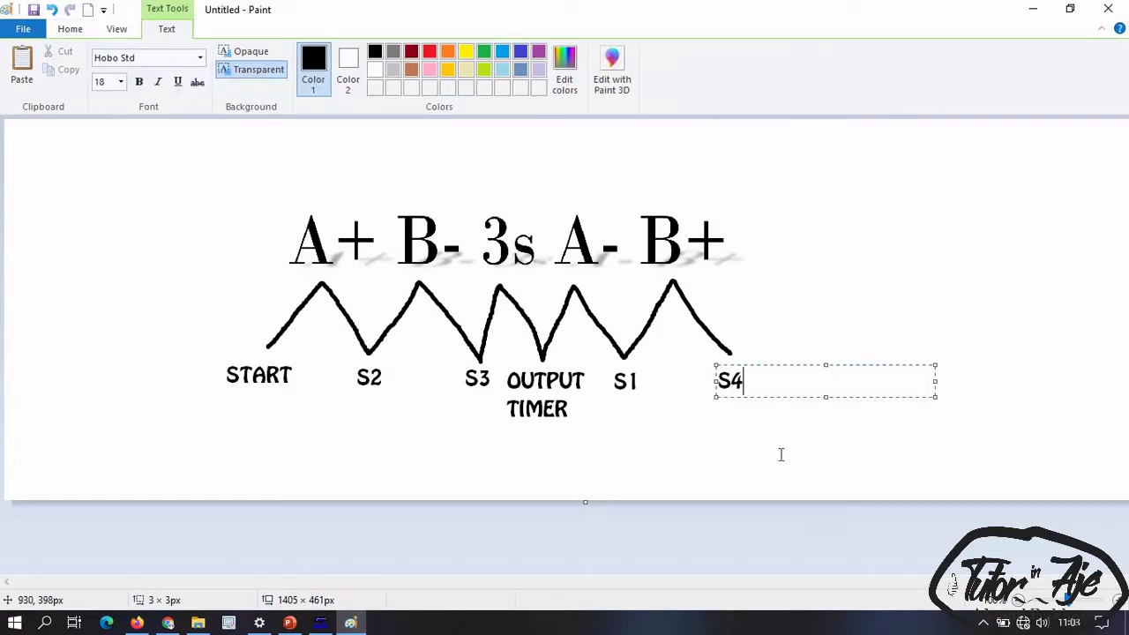
pyautogui.click(781, 454)
pyautogui.moveTo(721, 372); pyautogui.dragTo(739, 380)
pyautogui.click(761, 424)
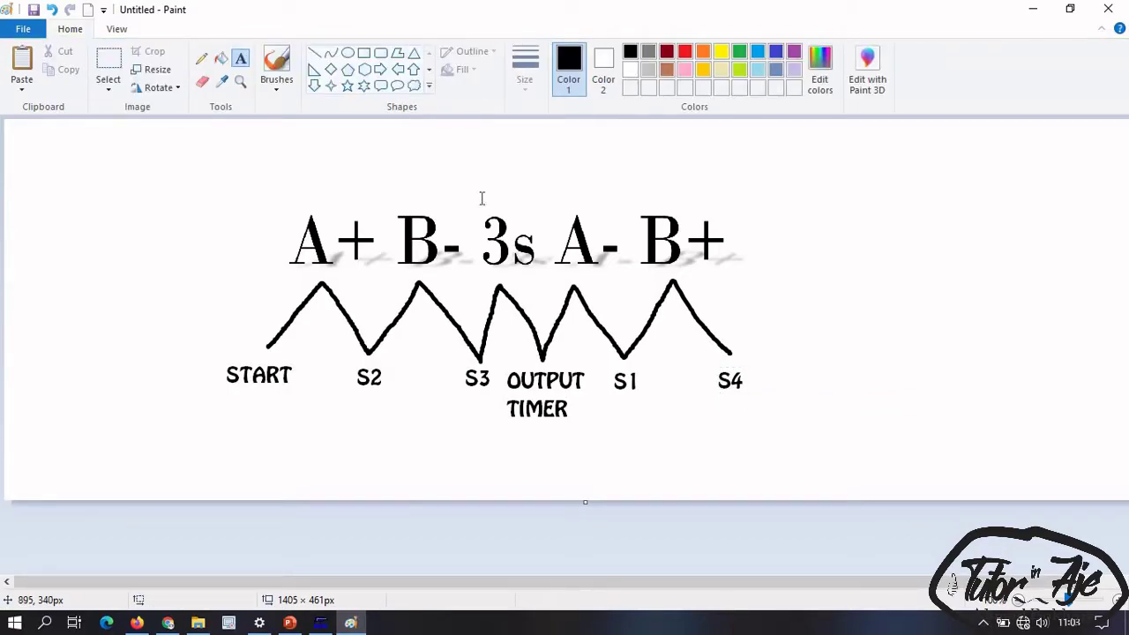
# Step: Move the S4 label directly beneath START and delete the zigzag's final descending stroke after B+
pyautogui.click(109, 71)
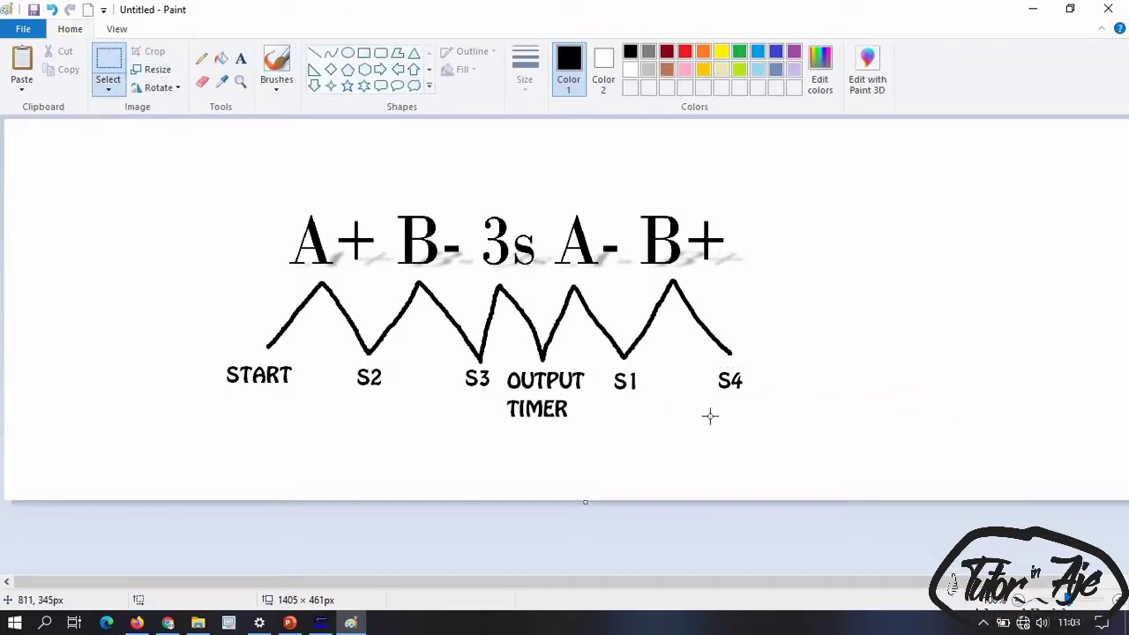
pyautogui.moveTo(703, 363); pyautogui.dragTo(261, 398)
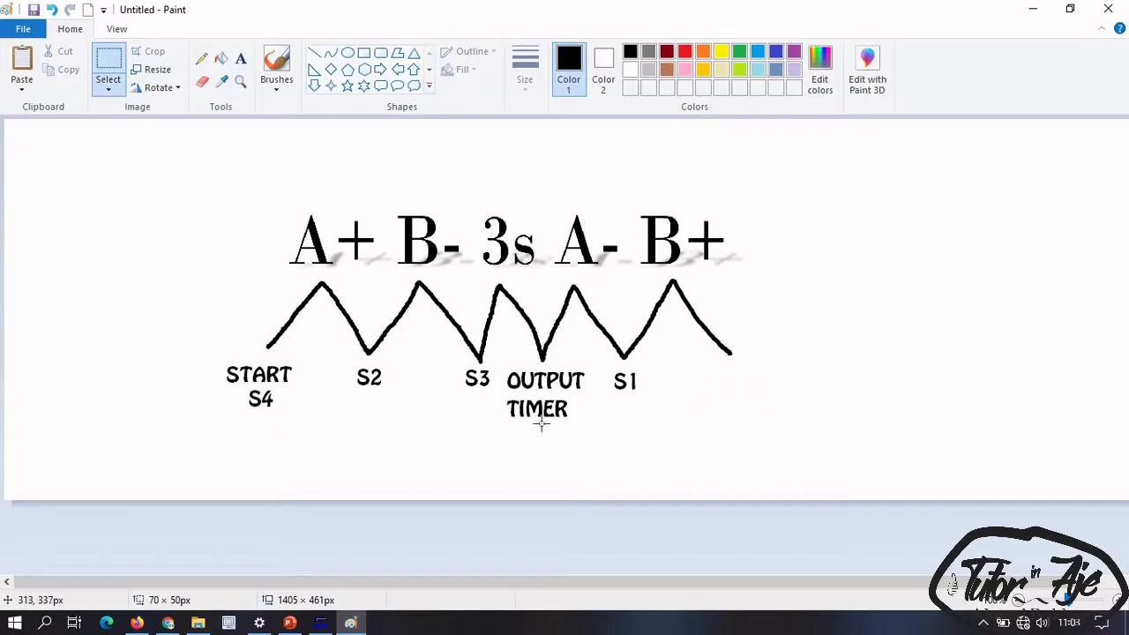
pyautogui.moveTo(766, 418); pyautogui.dragTo(770, 424)
pyautogui.moveTo(675, 272); pyautogui.dragTo(770, 390)
pyautogui.press('Delete')
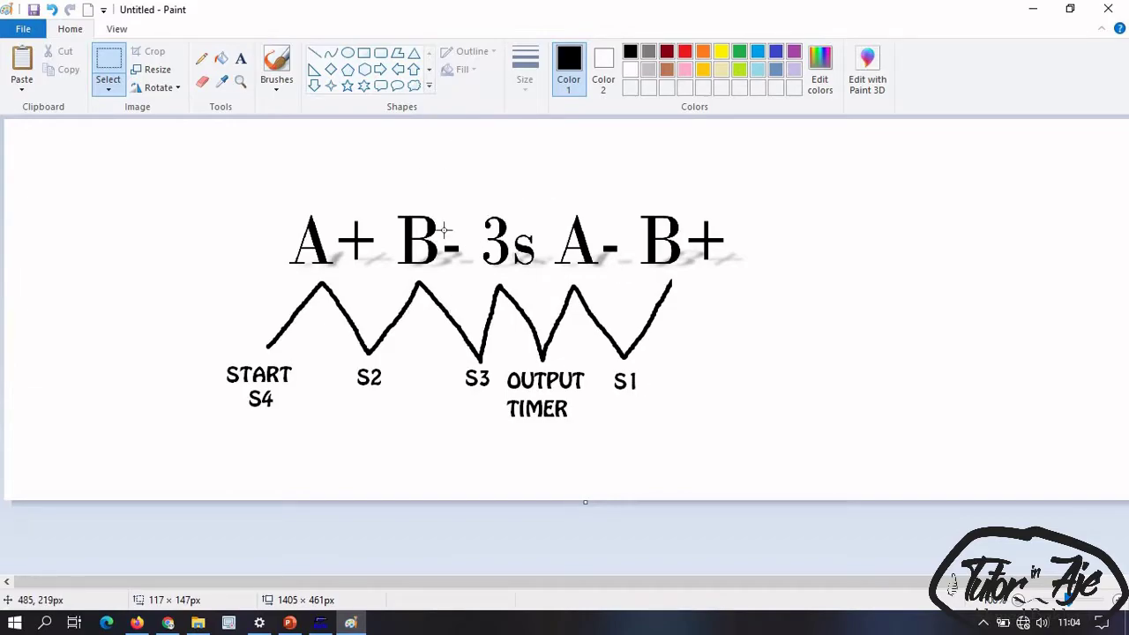
# Step: Switch from the sequence diagram to the pneumatic circuit in FluidSIM-P
pyautogui.click(1038, 13)
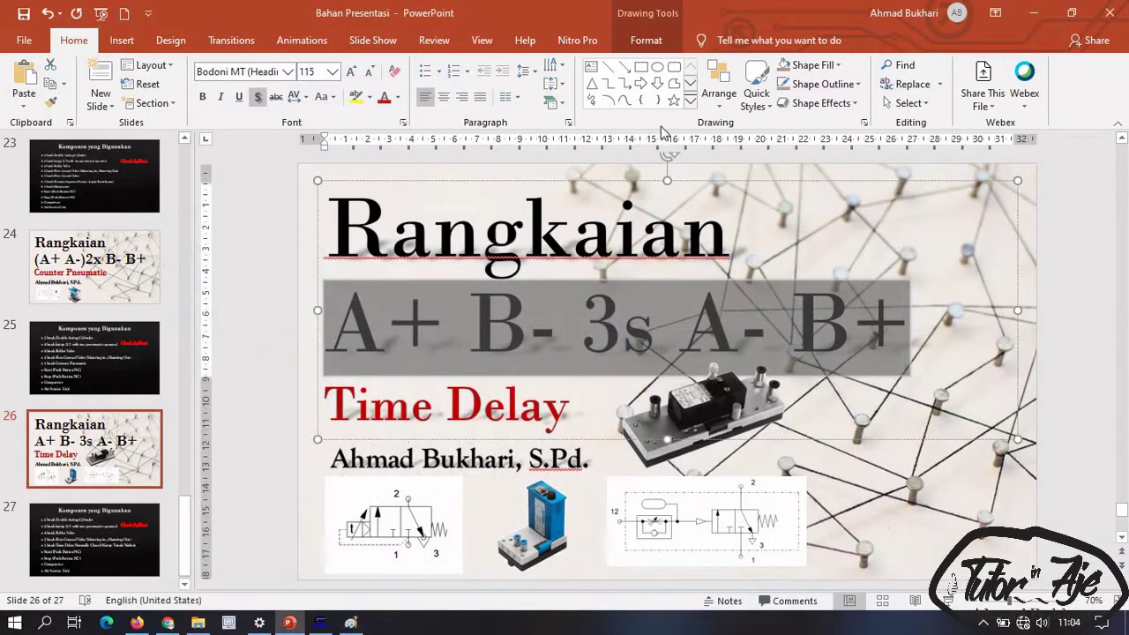
pyautogui.click(1034, 14)
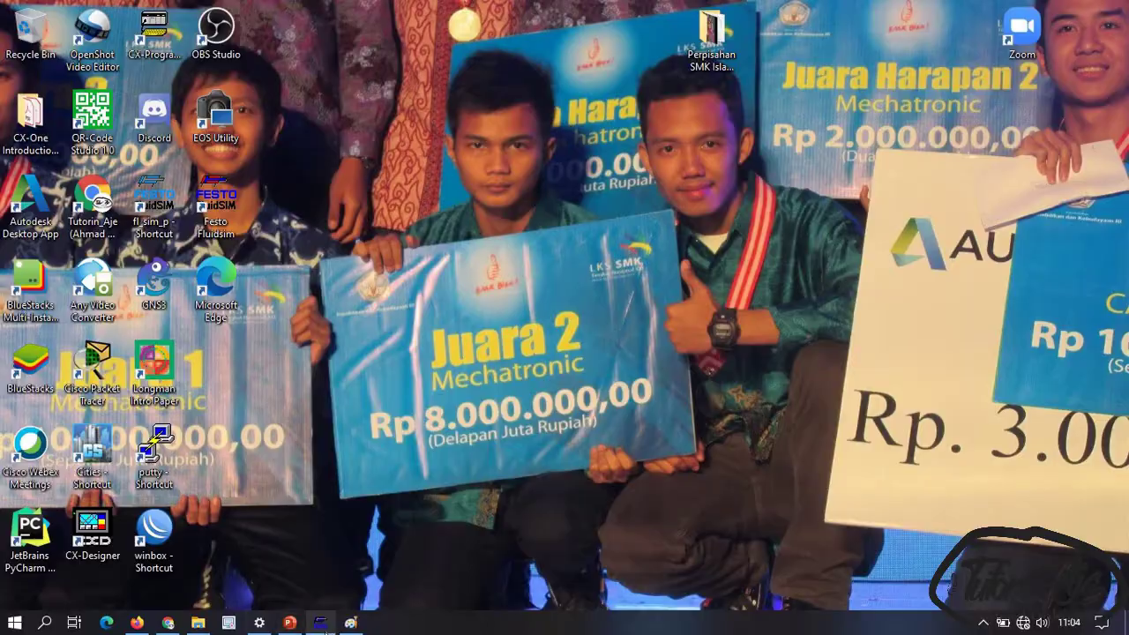
pyautogui.click(320, 622)
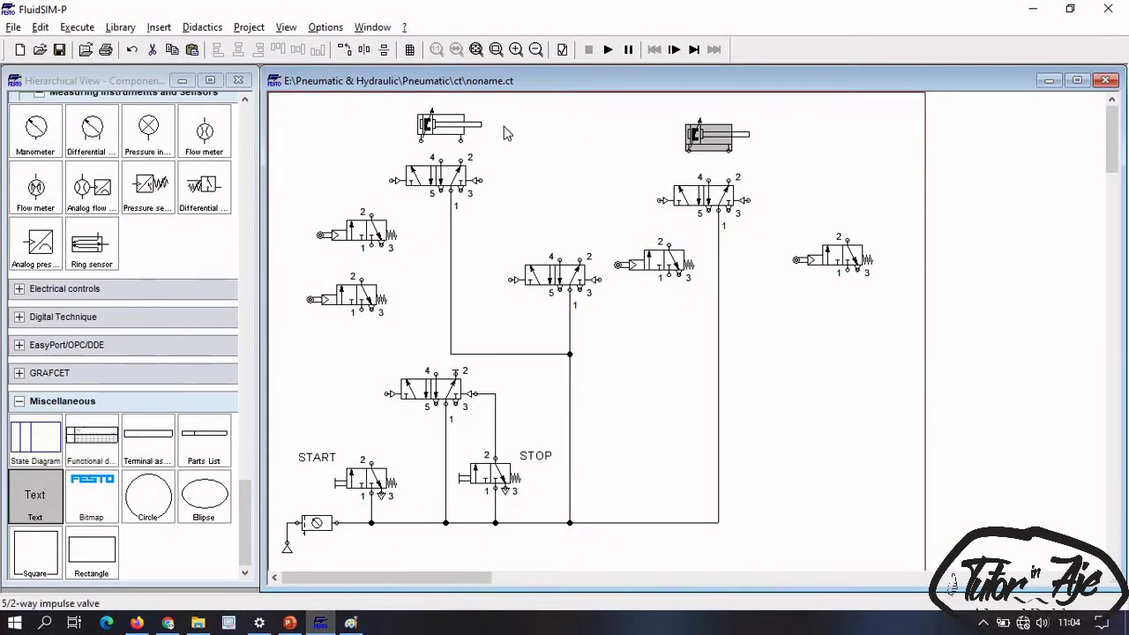
# Step: Give the left cylinder actuating labels S1 at 0 mm and S2 at 100 mm, and place its distance scale above the rod end
pyautogui.doubleClick(444, 129)
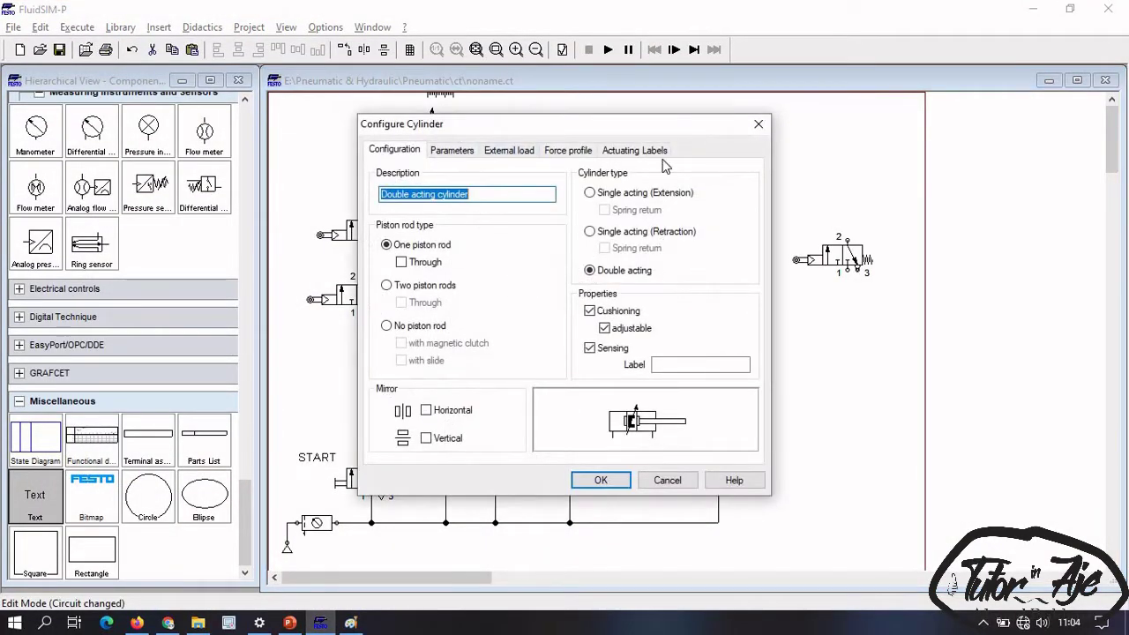
pyautogui.click(660, 152)
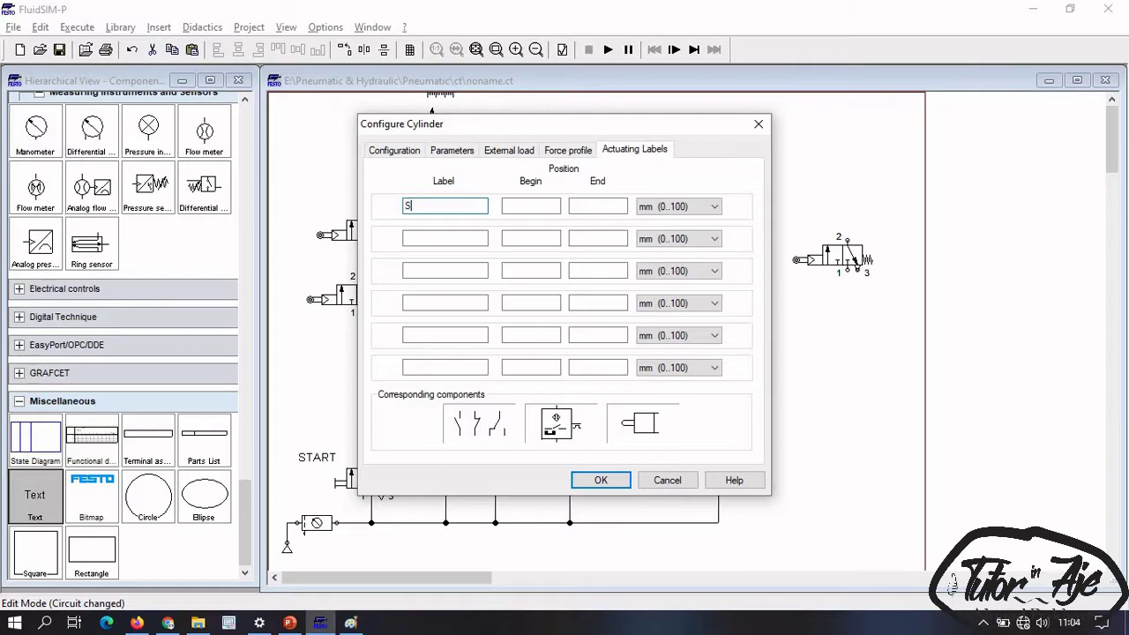
pyautogui.click(558, 205)
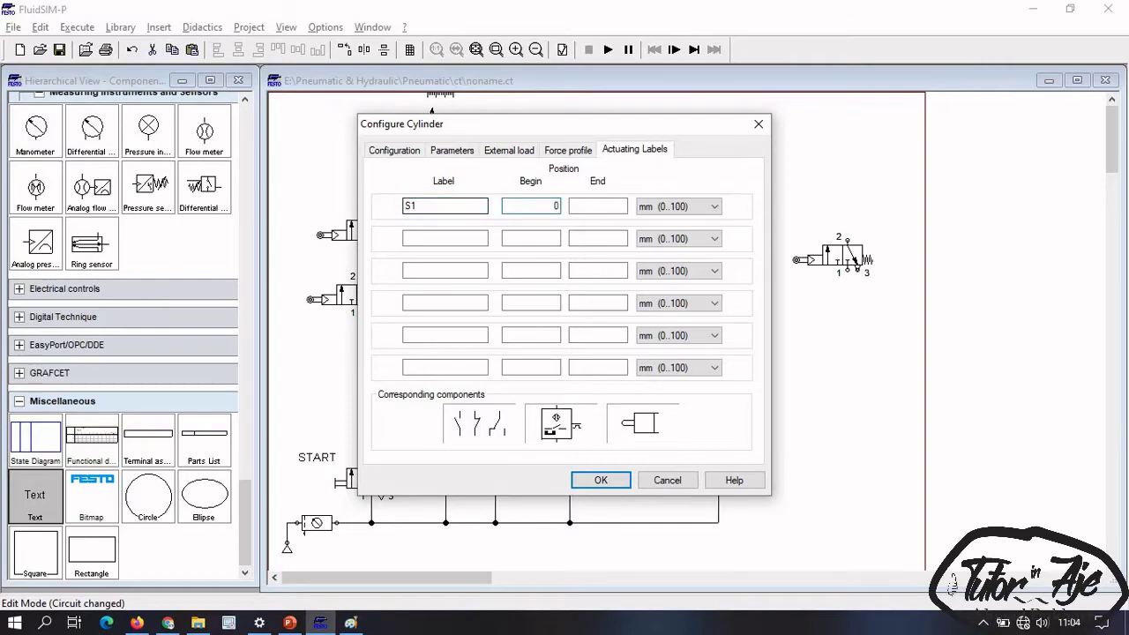
pyautogui.click(415, 238)
pyautogui.write('S2')
pyautogui.click(558, 238)
pyautogui.write('100')
pyautogui.press('Tab')
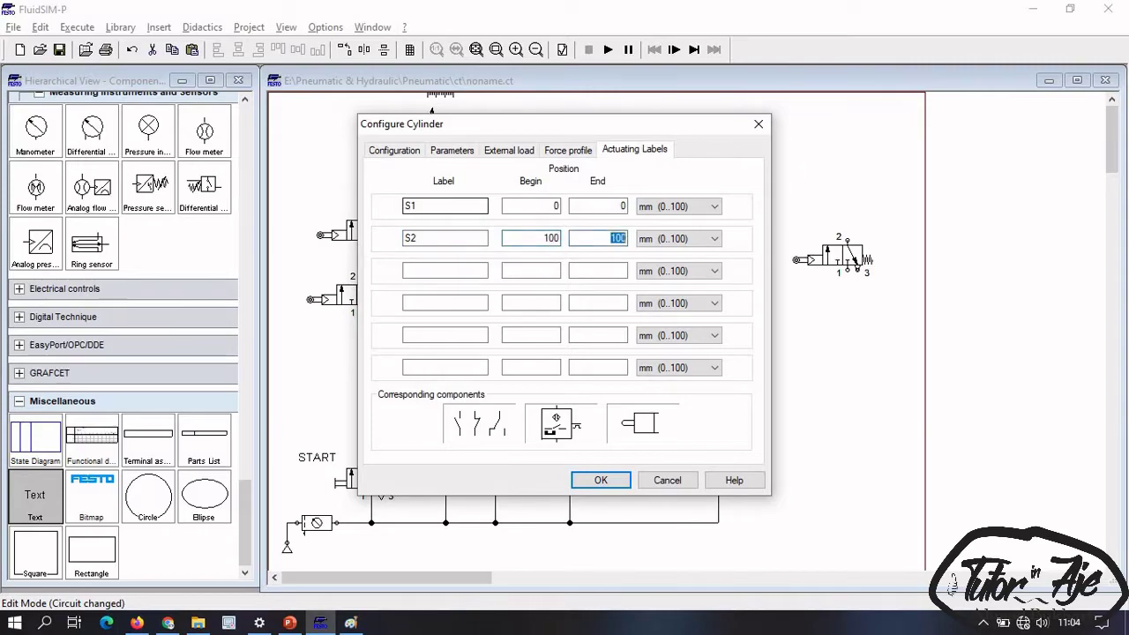
pyautogui.press('Return')
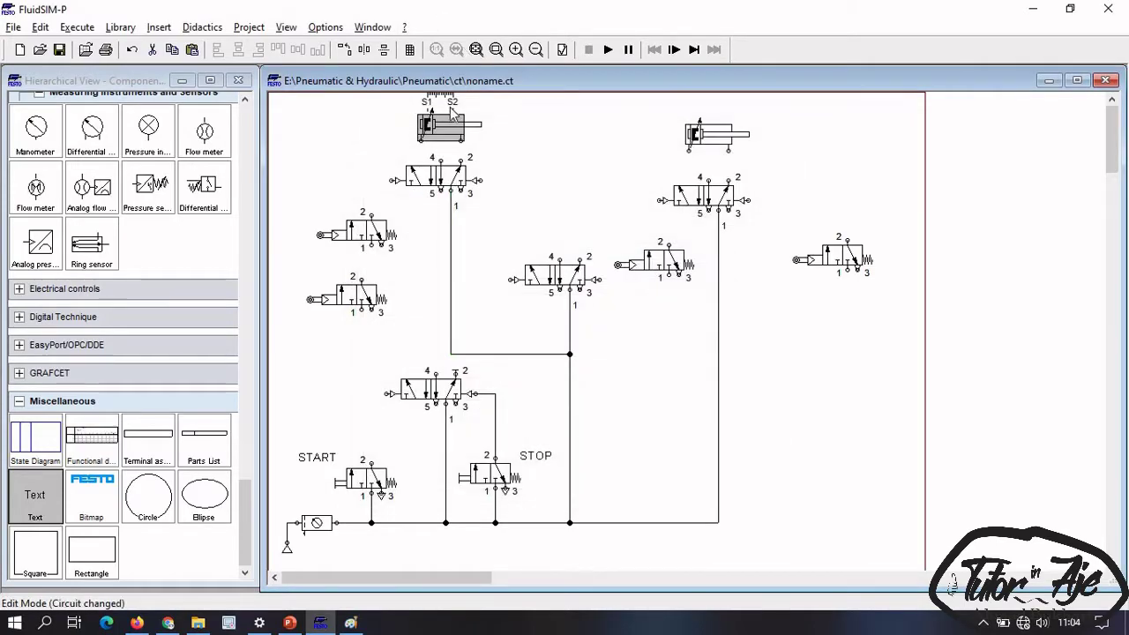
pyautogui.moveTo(429, 96); pyautogui.dragTo(499, 111)
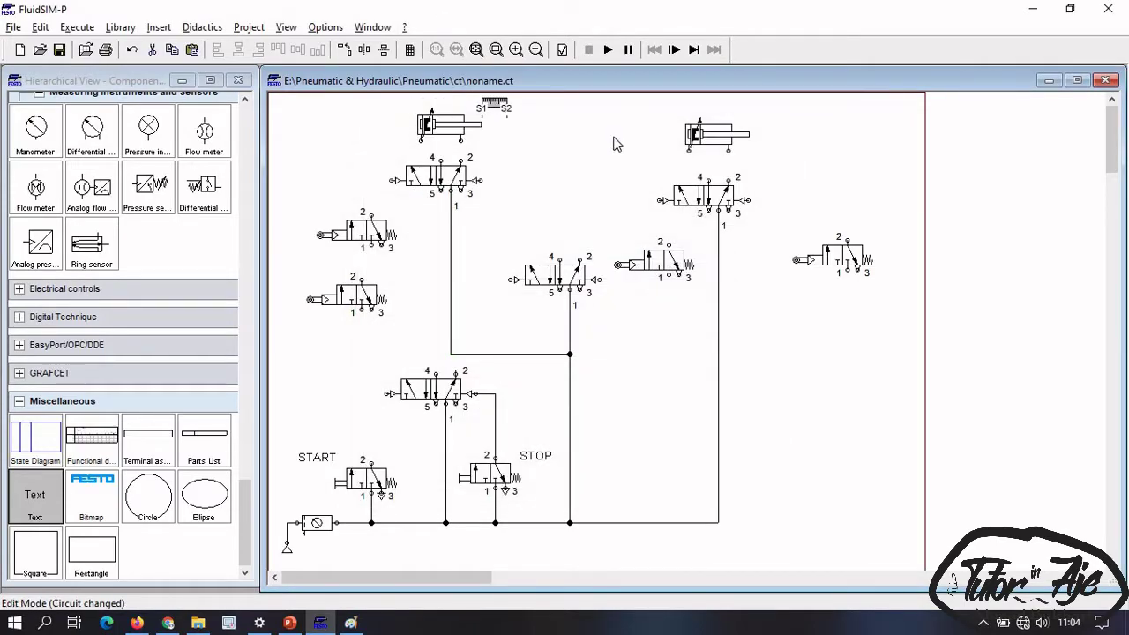
# Step: Give the right cylinder actuating labels S3 at 0 mm and S4 at 100 mm, and place its distance scale above the rod end
pyautogui.doubleClick(738, 132)
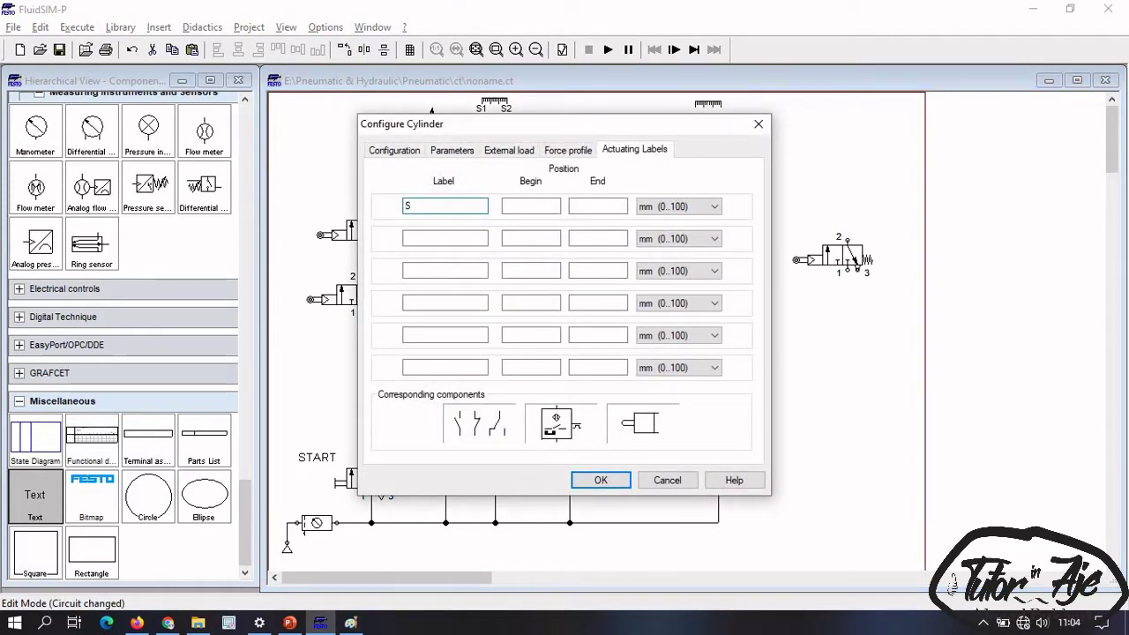
pyautogui.press('Tab')
pyautogui.write('0')
pyautogui.press('Tab')
pyautogui.write('0')
pyautogui.press('Tab')
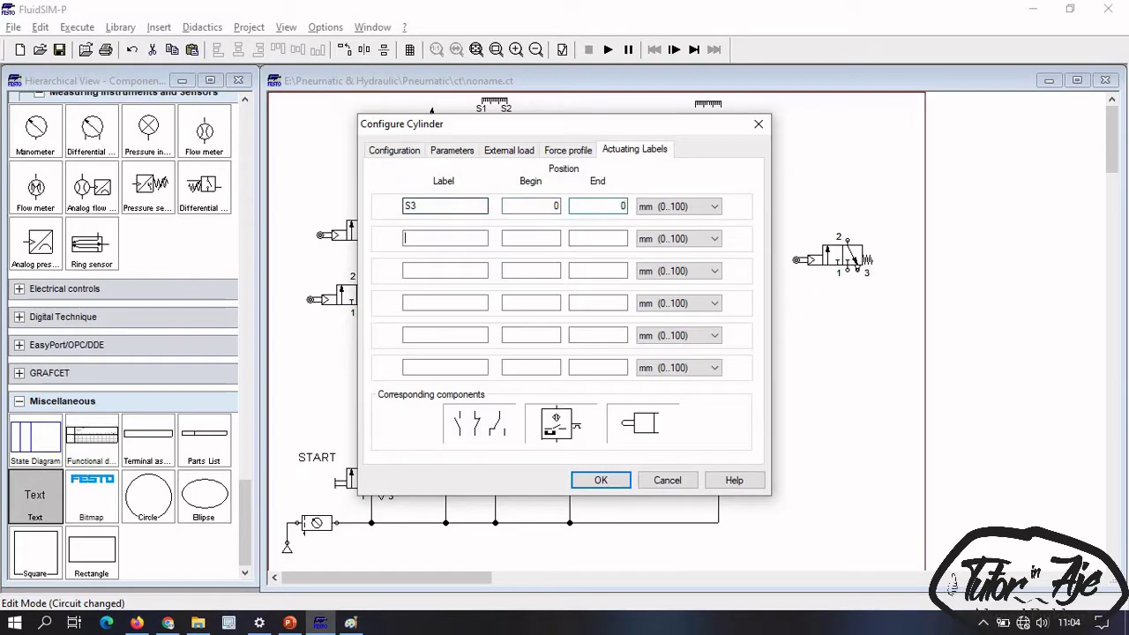
pyautogui.write('S100')
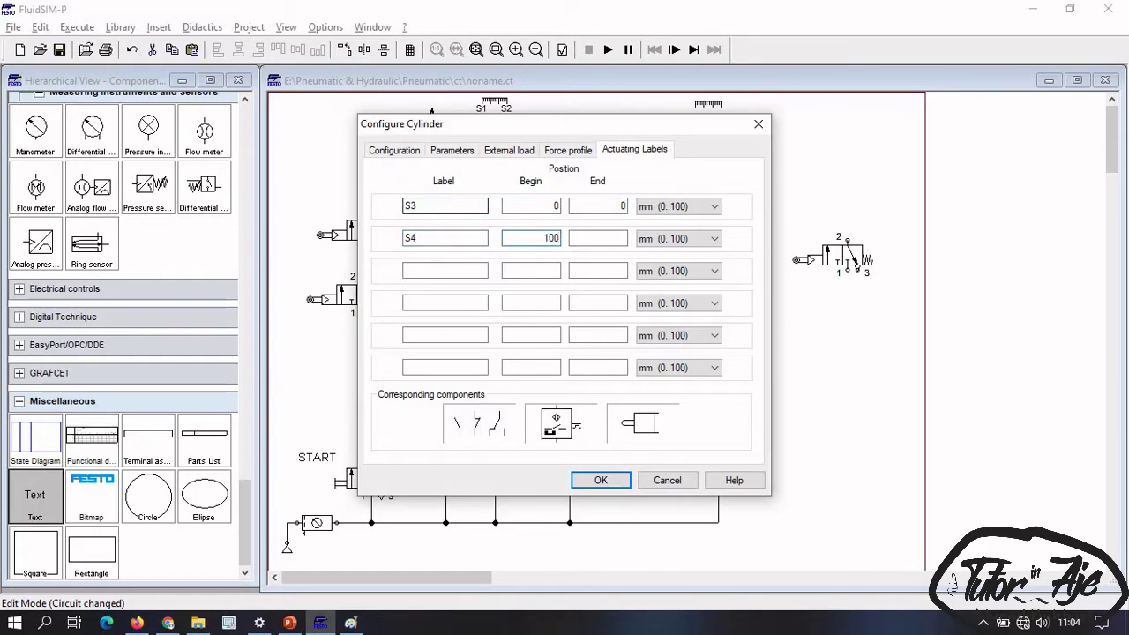
pyautogui.press('Tab')
pyautogui.press('Return')
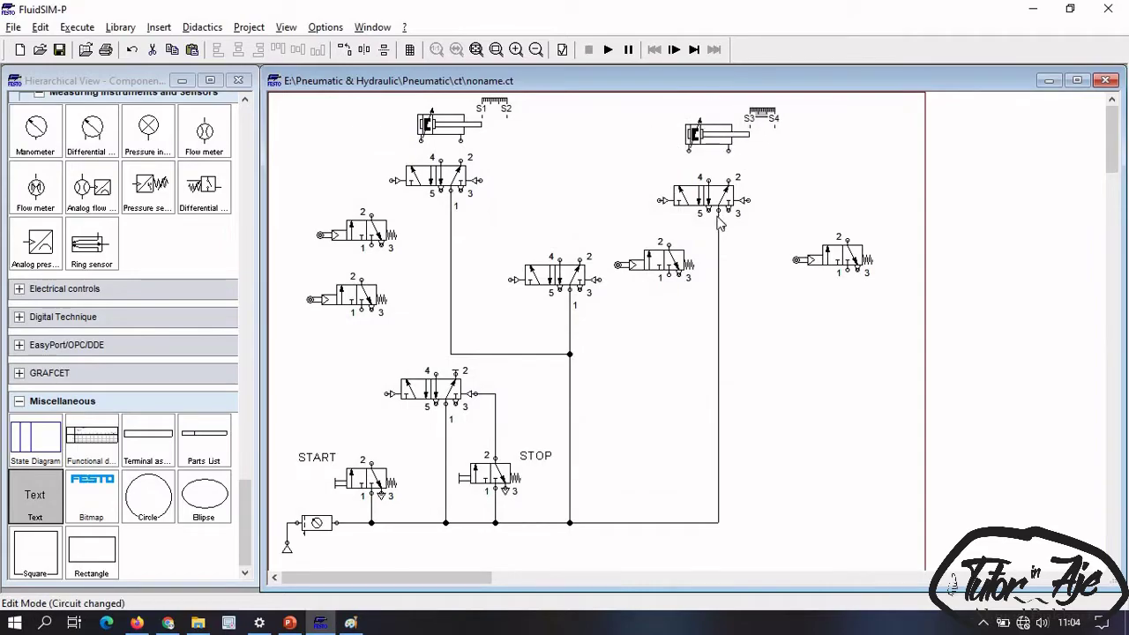
pyautogui.moveTo(658, 90)
pyautogui.mouseDown()
pyautogui.moveTo(782, 141)
pyautogui.moveTo(655, 89)
pyautogui.mouseUp()
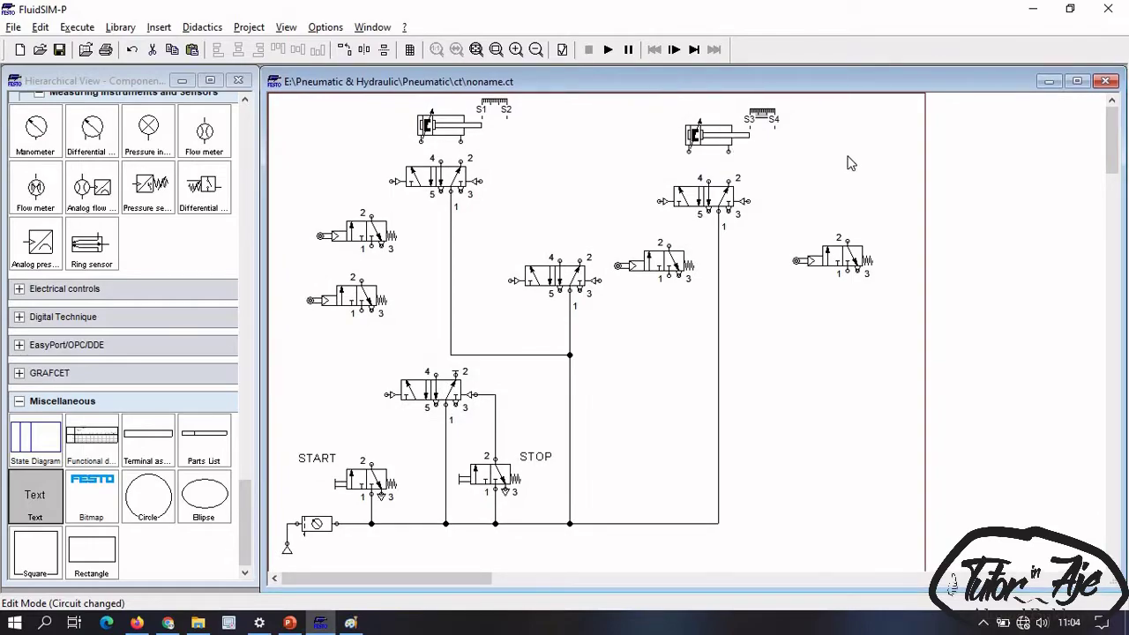
# Step: Add a text label A and place it just left of the cylinder with sensors S1 and S2
pyautogui.moveTo(31, 510); pyautogui.dragTo(378, 123)
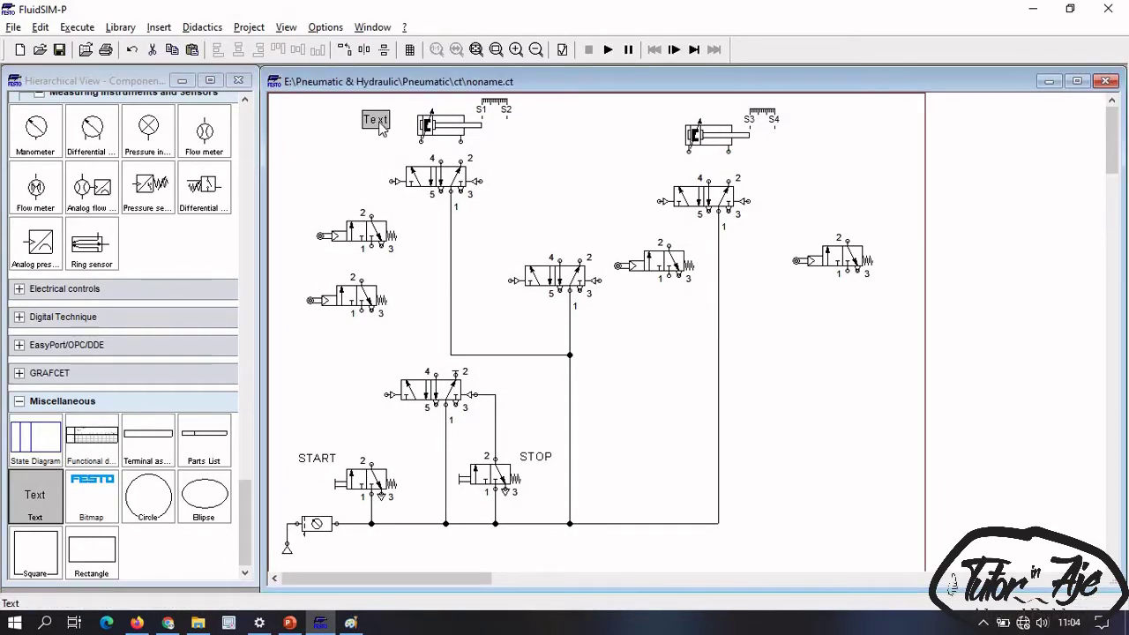
pyautogui.doubleClick(377, 123)
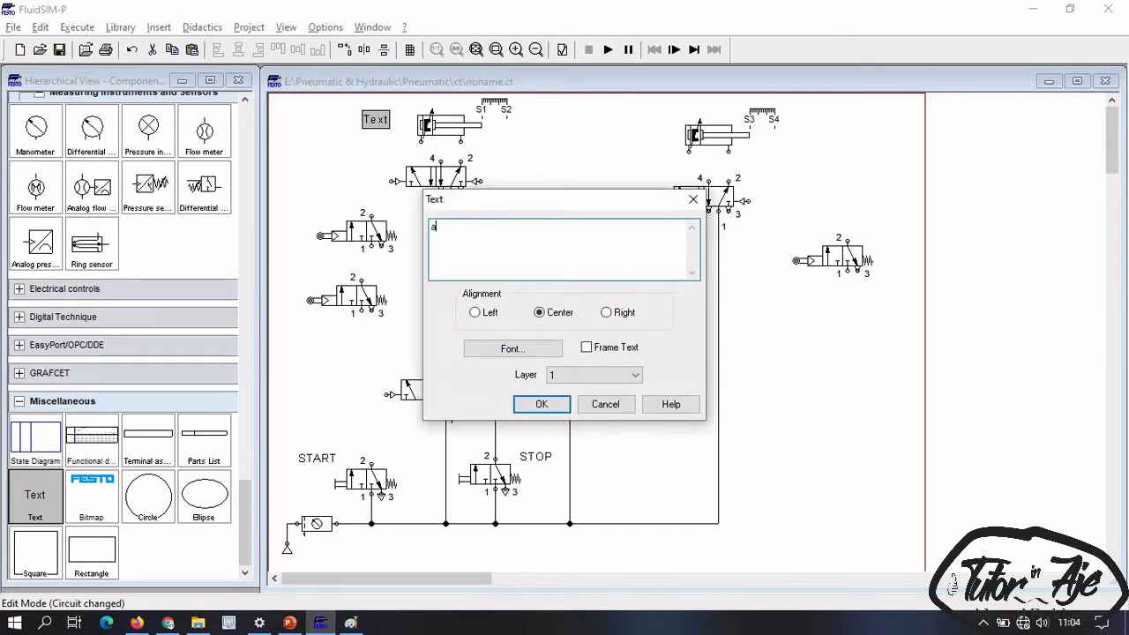
pyautogui.click(542, 404)
pyautogui.moveTo(383, 120); pyautogui.dragTo(403, 128)
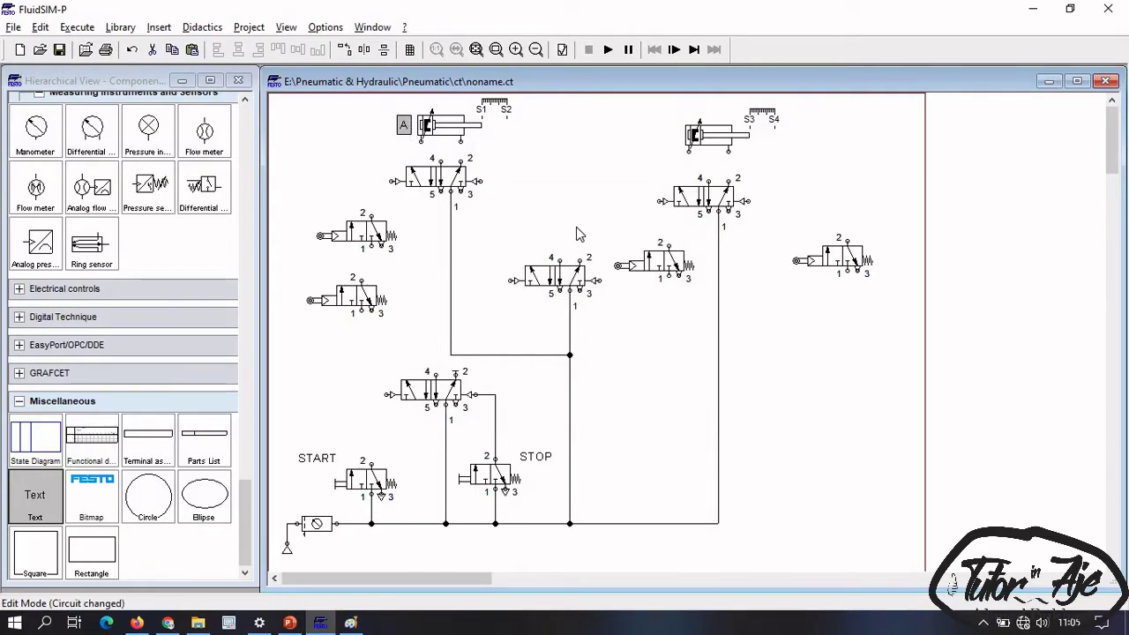
# Step: Place a copy of the A label left of the cylinder with sensors S3 and S4 and change its text to B
pyautogui.hotkey('ctrl', 'v')
pyautogui.moveTo(710, 368); pyautogui.dragTo(670, 137)
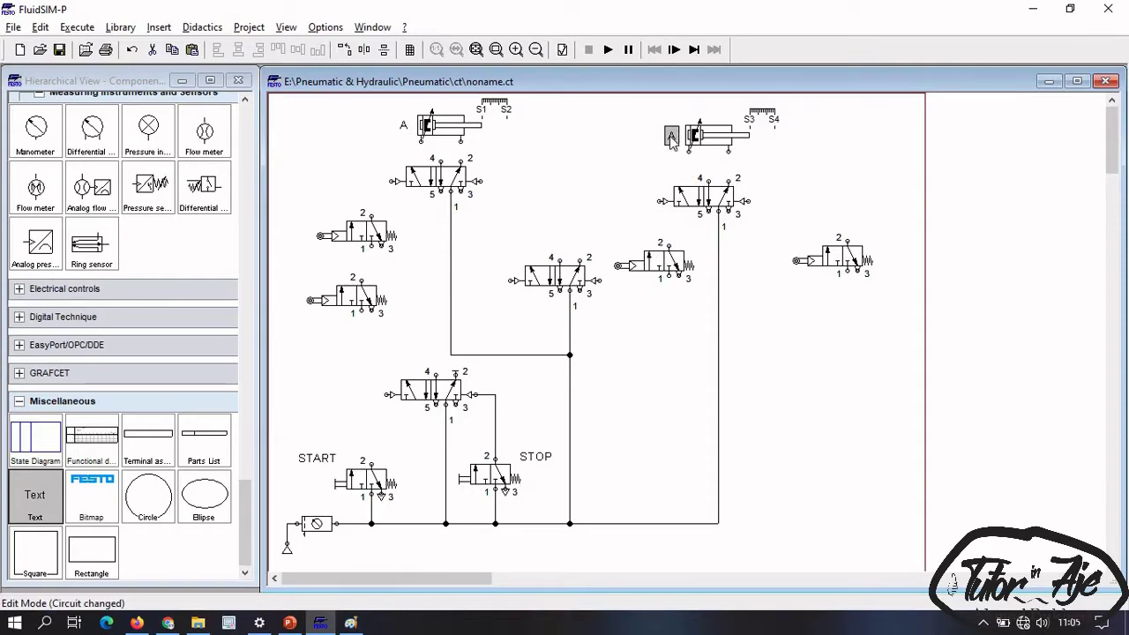
pyautogui.doubleClick(673, 138)
pyautogui.write('B')
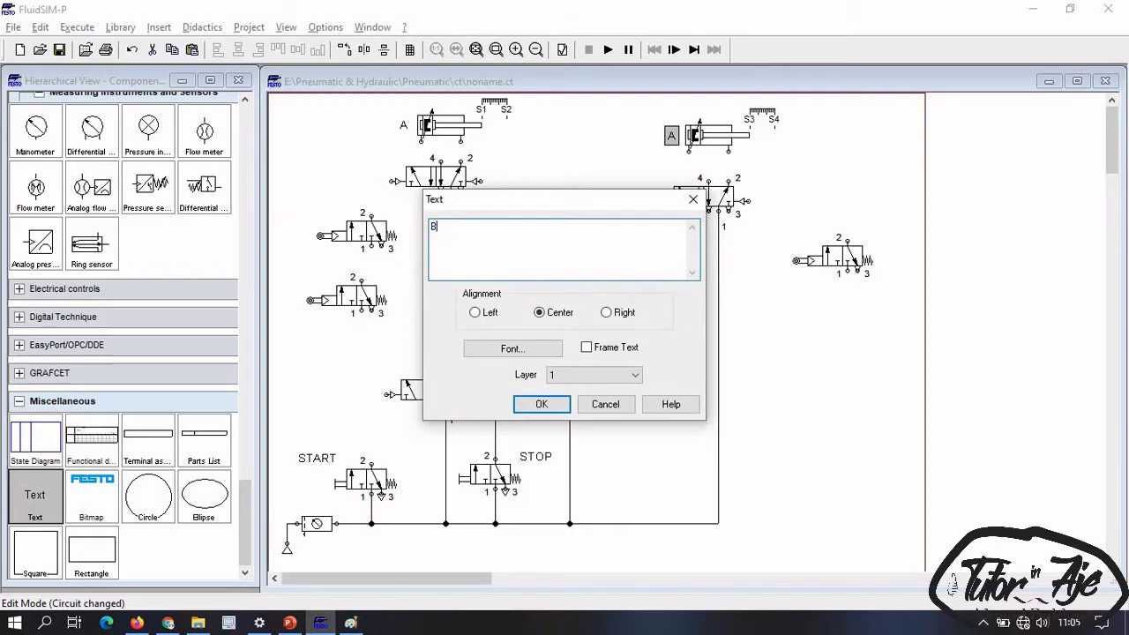
pyautogui.press('Return')
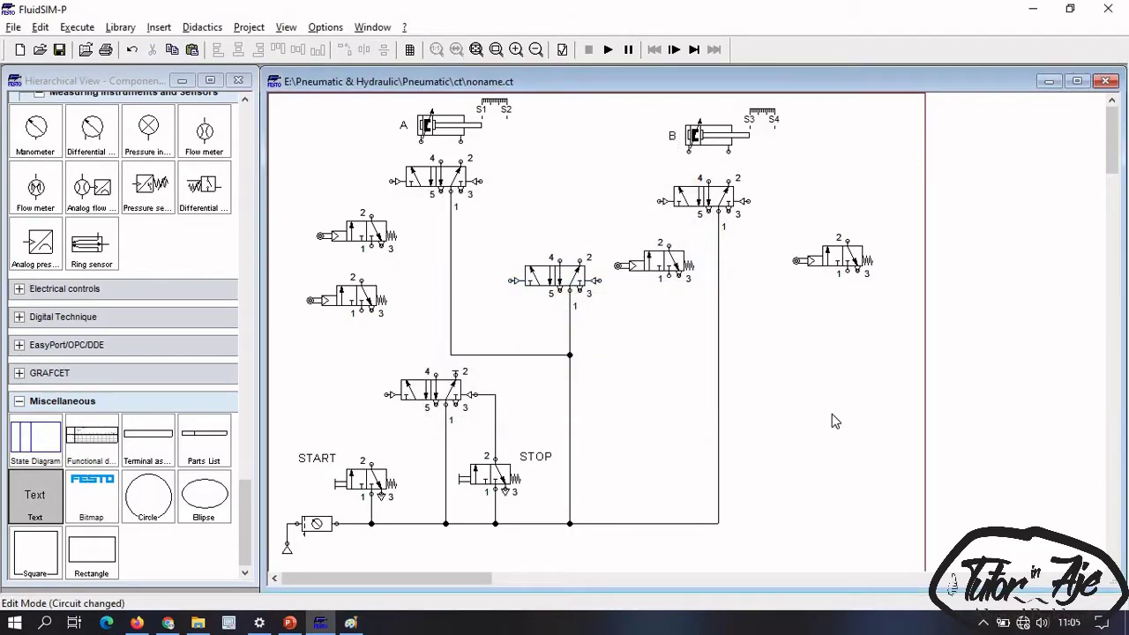
# Step: Lower cylinder A's 5/2-way valve slightly and connect cylinder B crosswise to its own valve, left port to 2 and right port to 4
pyautogui.moveTo(372, 158); pyautogui.dragTo(508, 212)
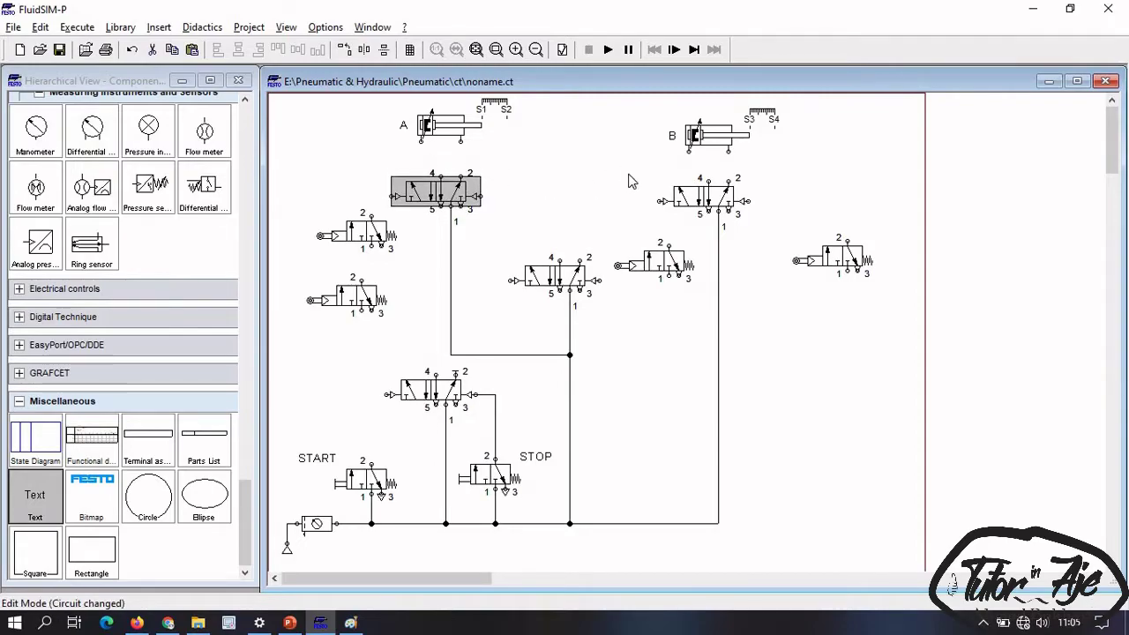
pyautogui.click(720, 129)
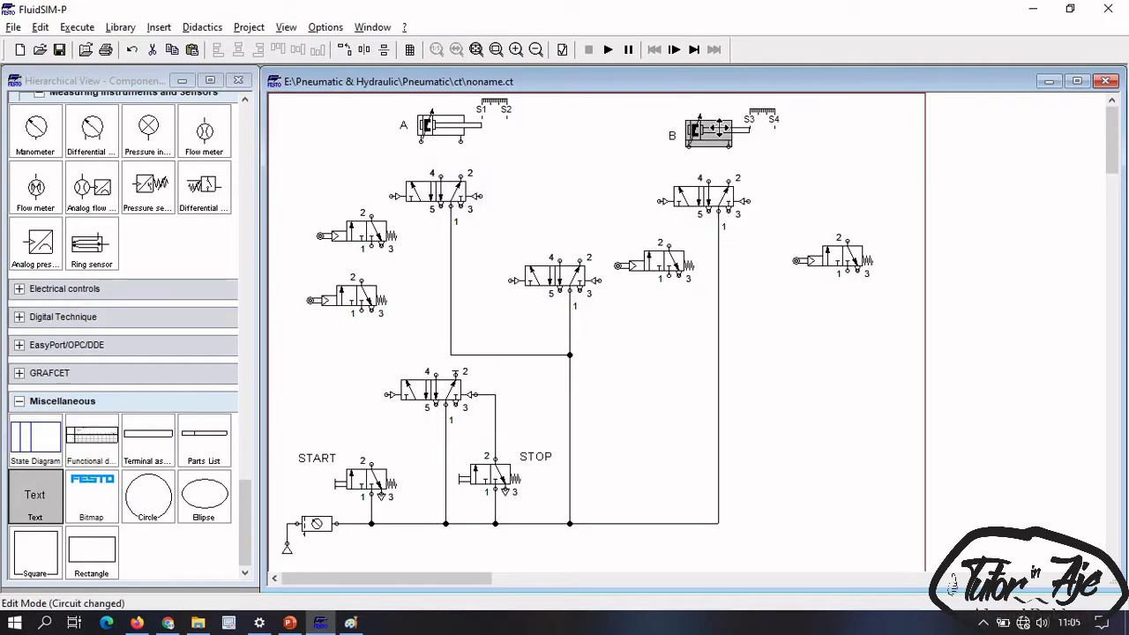
pyautogui.click(730, 179)
pyautogui.moveTo(730, 175); pyautogui.dragTo(727, 144)
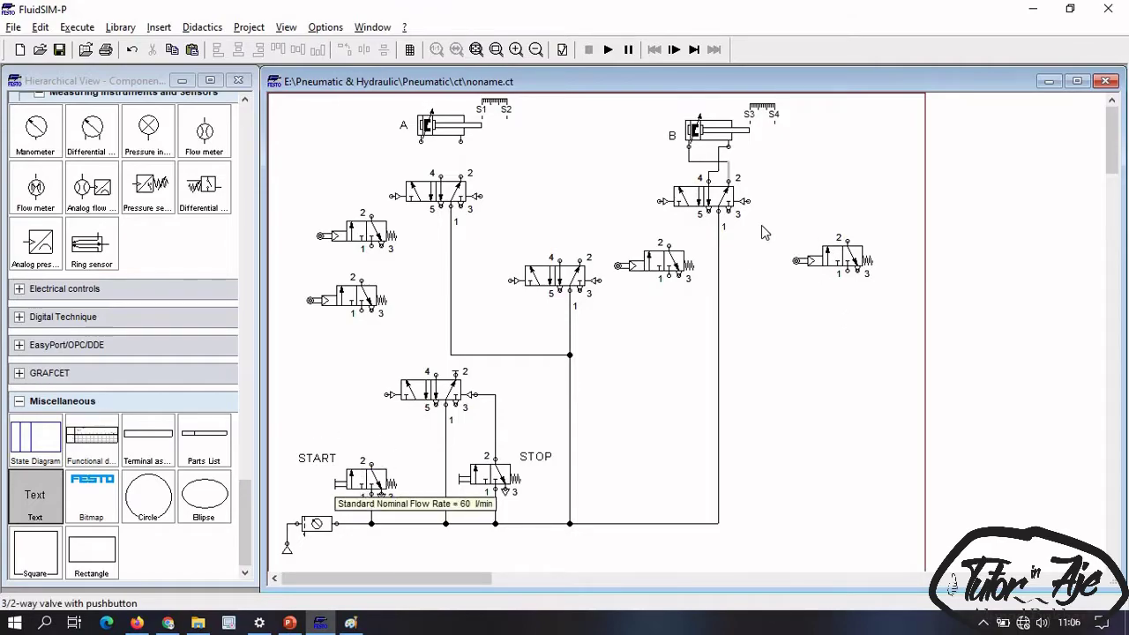
# Step: Label the rightmost roller lever valve S4 and place it directly above the START valve, in line with its port 2
pyautogui.doubleClick(796, 261)
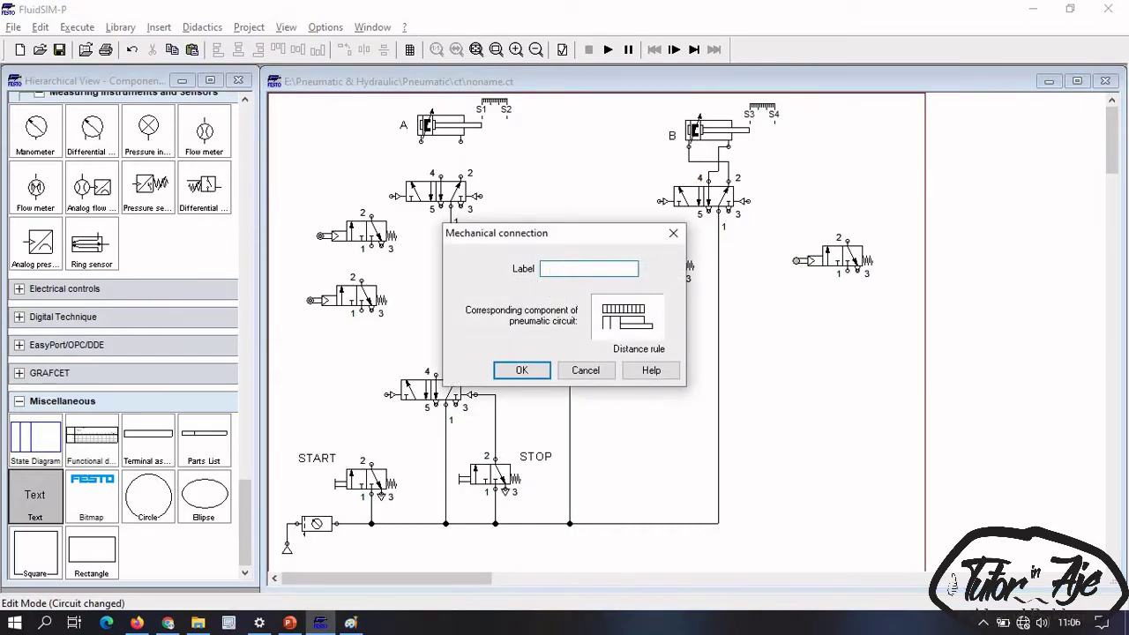
pyautogui.press('Return')
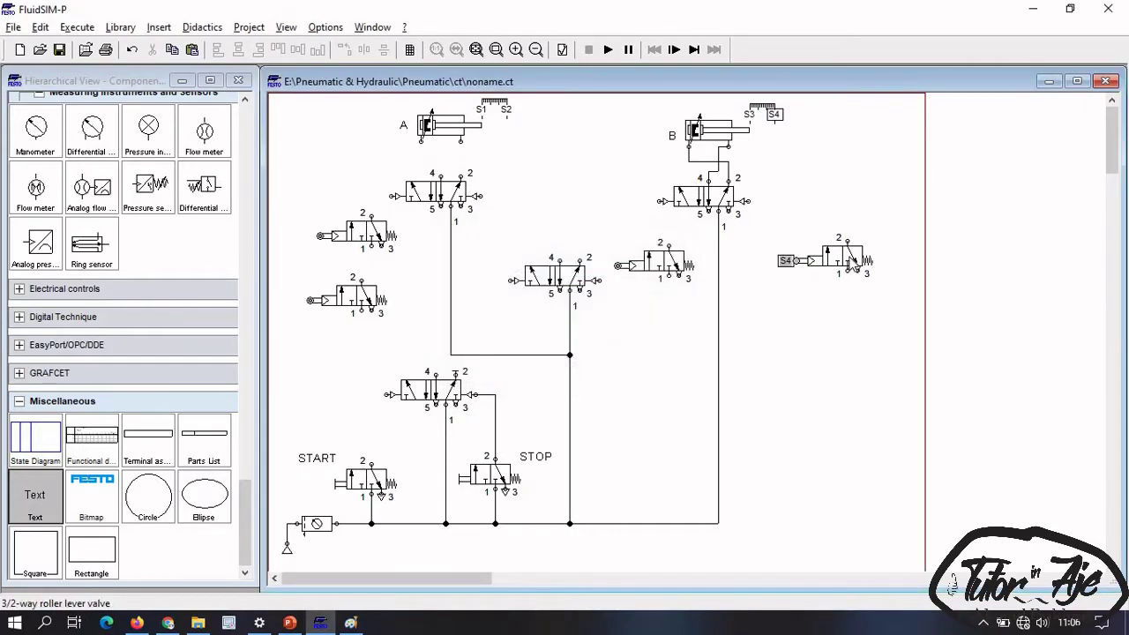
pyautogui.moveTo(789, 260); pyautogui.dragTo(373, 464)
# Step: Pipe the start/stop impulse valve through the centre impulse valve's port 4 to cylinder A's valve left pilot, and connect cylinder A to its valve
pyautogui.moveTo(372, 414); pyautogui.dragTo(516, 281)
pyautogui.moveTo(441, 177); pyautogui.dragTo(459, 142)
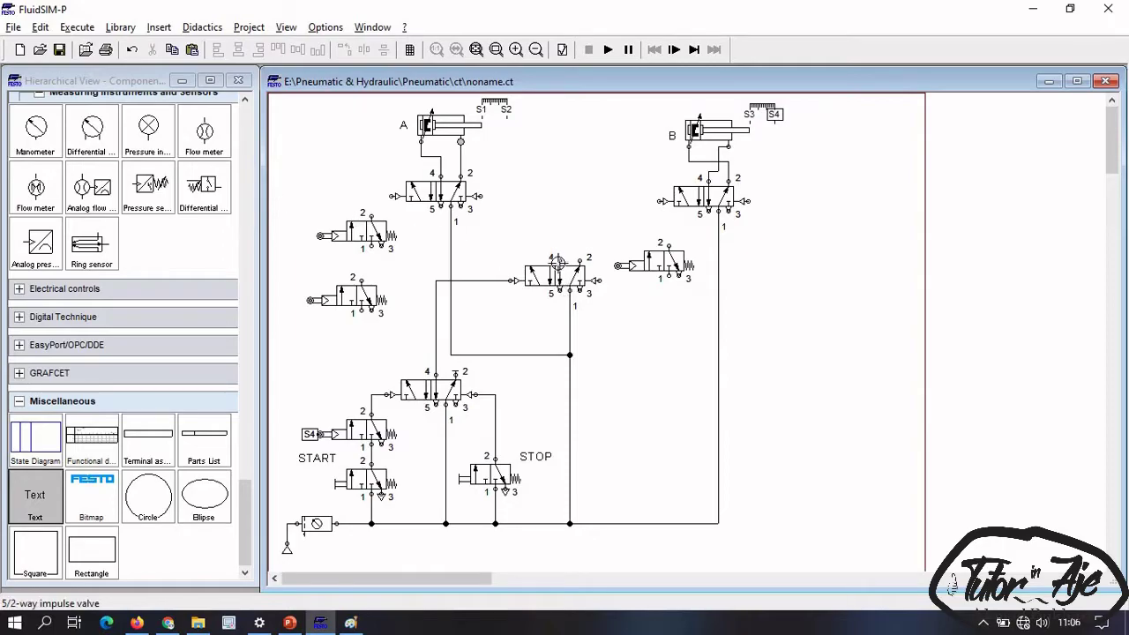
pyautogui.moveTo(366, 235); pyautogui.dragTo(574, 183)
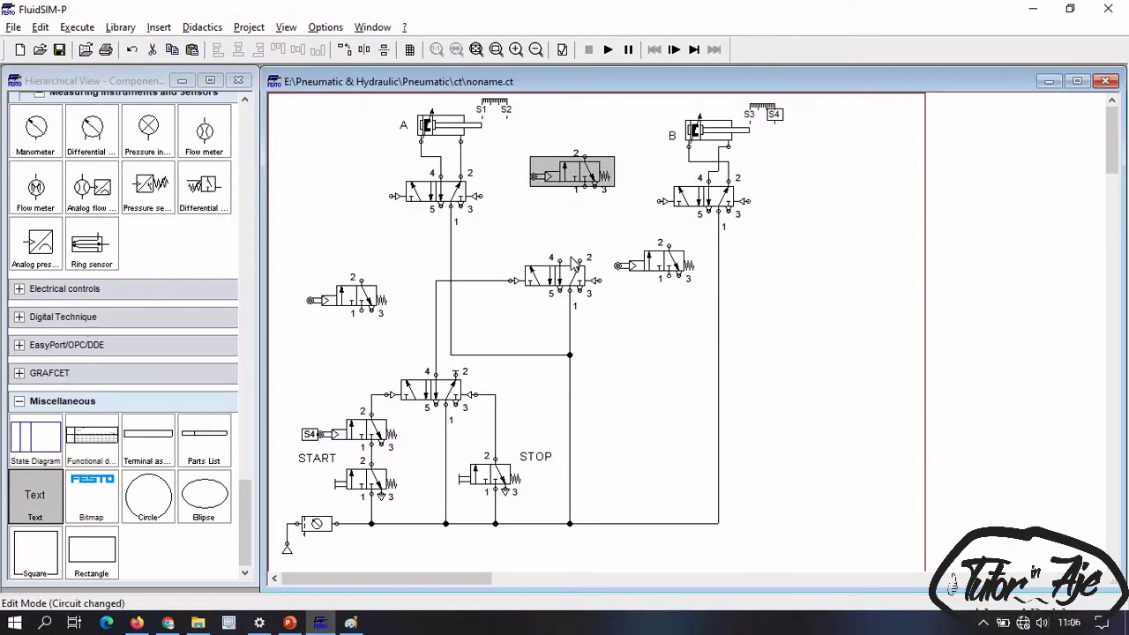
pyautogui.moveTo(561, 261); pyautogui.dragTo(389, 196)
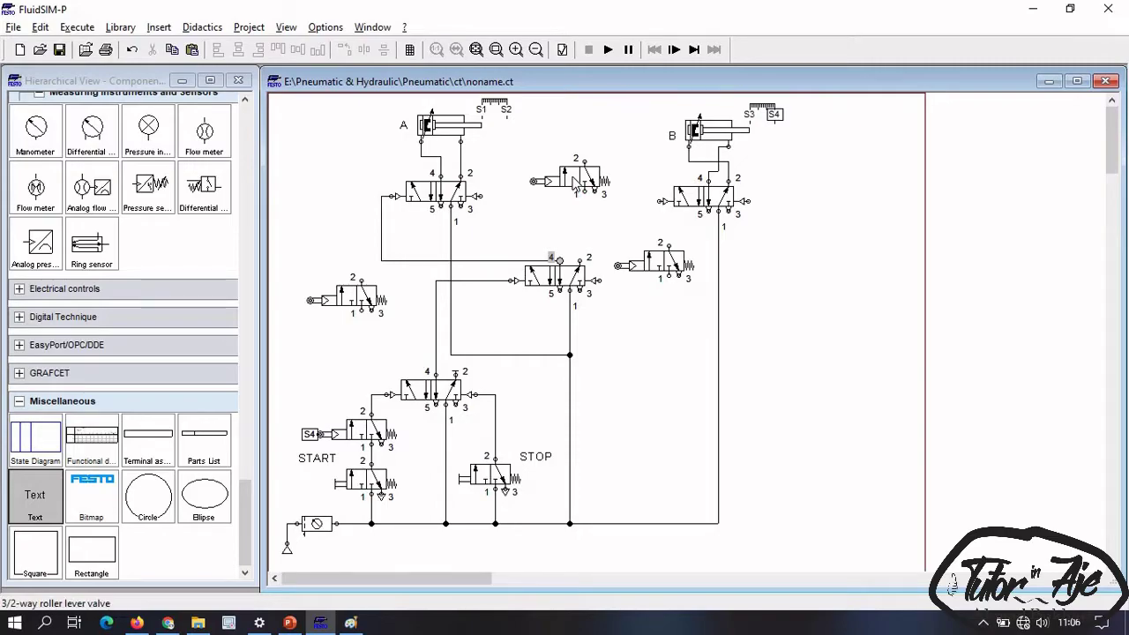
# Step: Place the free upper roller lever valve just above and left of the centre impulse valve and label it S2
pyautogui.moveTo(569, 176); pyautogui.dragTo(517, 228)
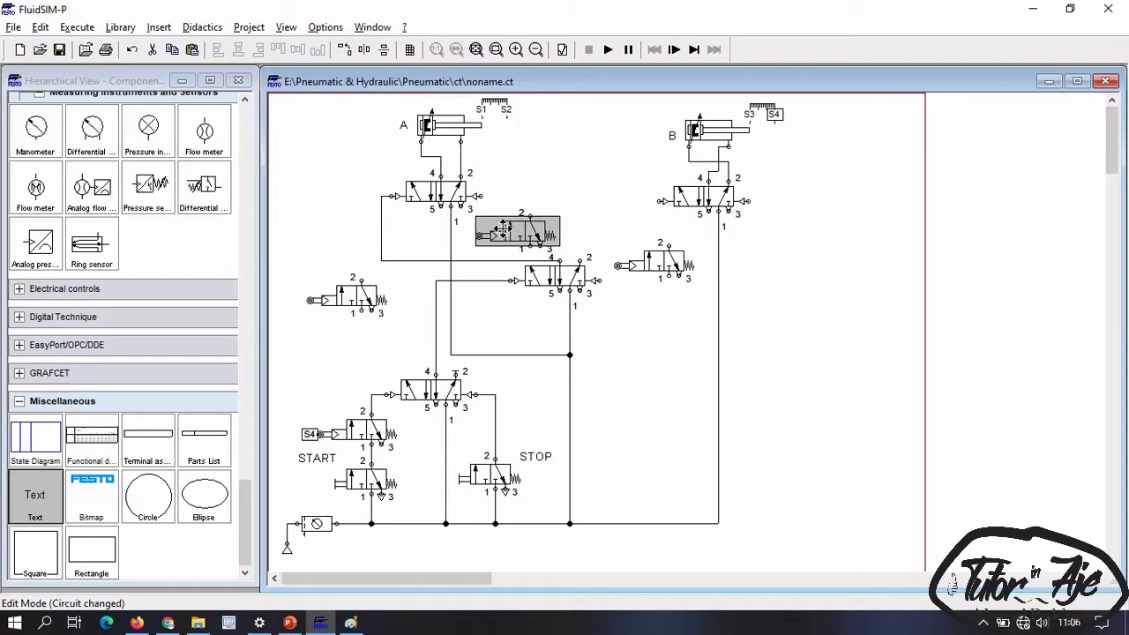
pyautogui.doubleClick(474, 236)
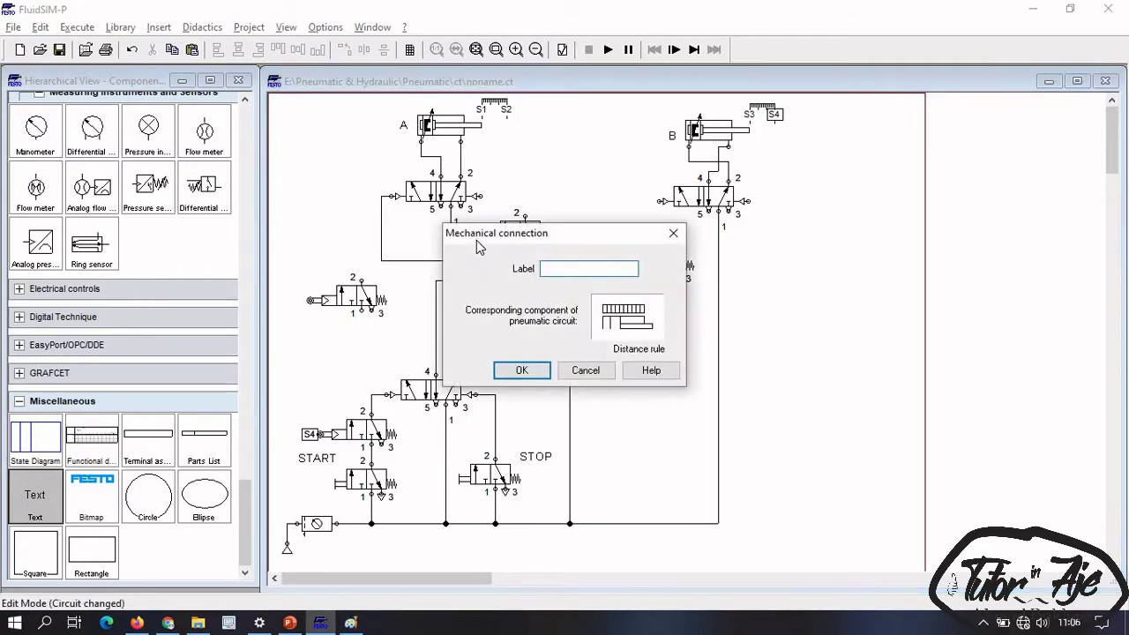
pyautogui.write('S2')
pyautogui.press('Return')
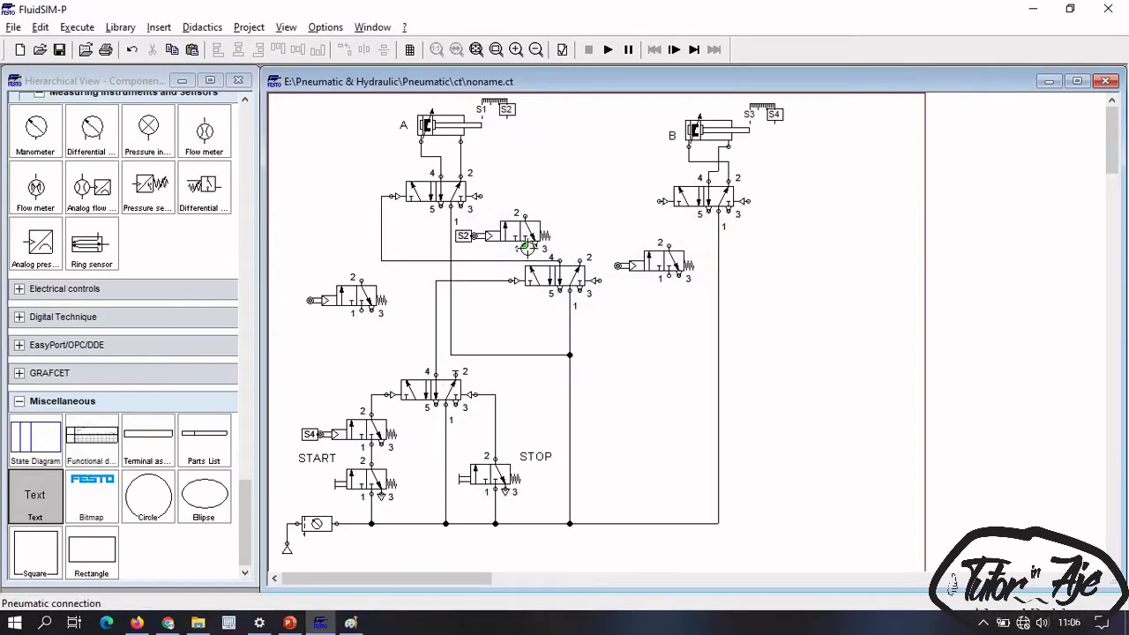
# Step: Connect the S2 valve's port 1 to the centre valve's port 4 line and its port 2 to the left pilot of cylinder B's valve
pyautogui.moveTo(527, 248); pyautogui.dragTo(525, 260)
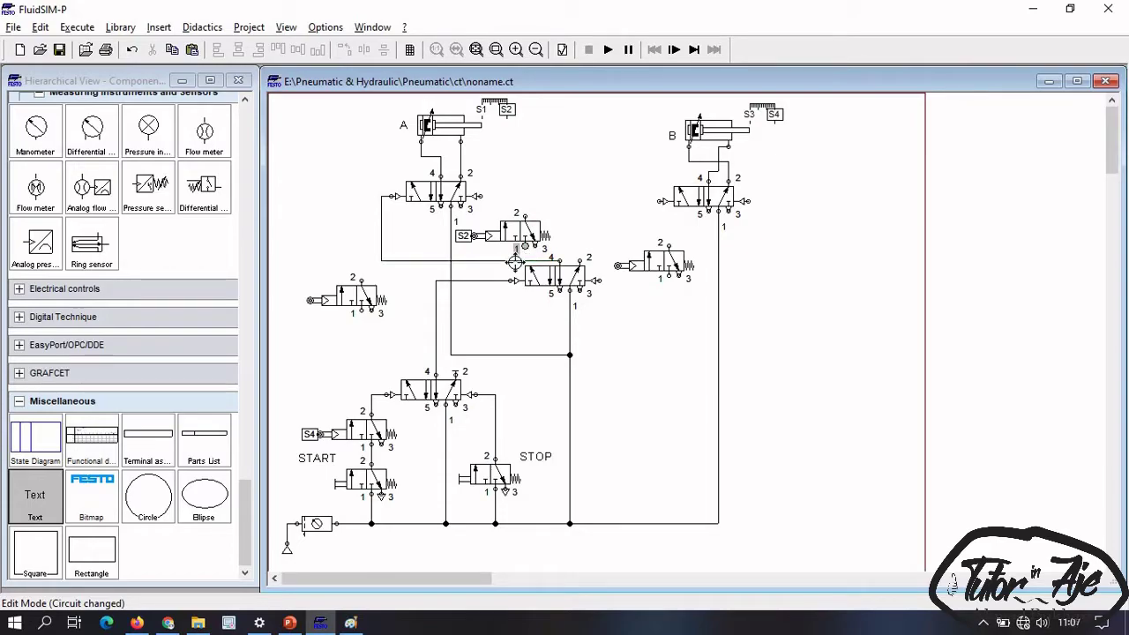
pyautogui.moveTo(514, 261); pyautogui.dragTo(526, 260)
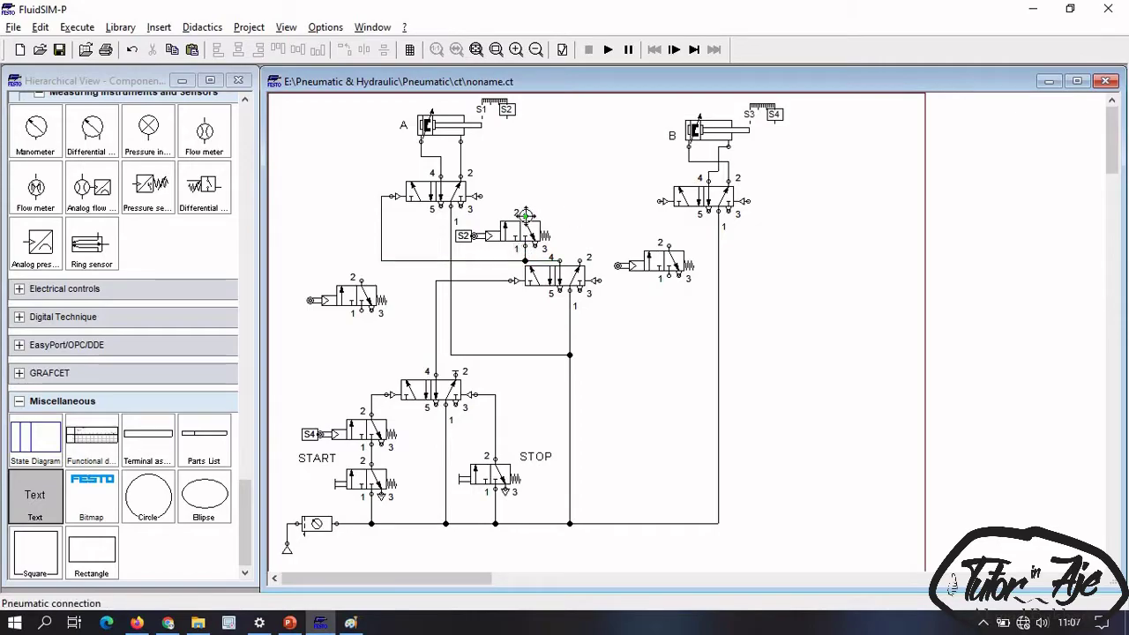
pyautogui.moveTo(646, 200); pyautogui.dragTo(664, 201)
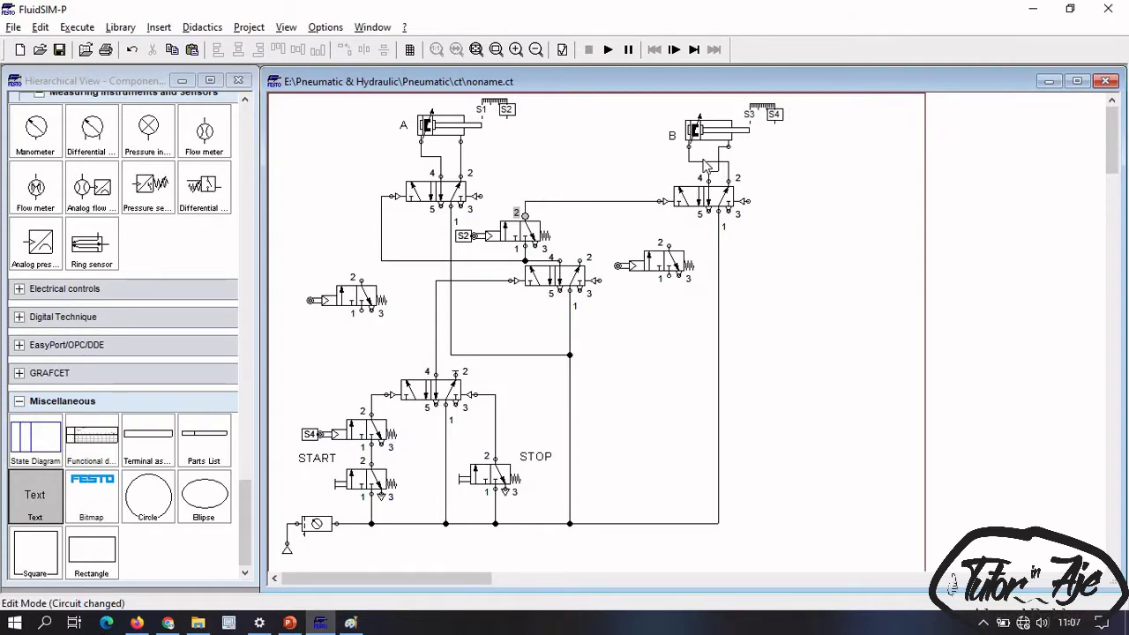
# Step: Add a time delay valve from the Valve Groups to the right of and below cylinder B's valve
pyautogui.click(247, 496)
pyautogui.moveTo(247, 495); pyautogui.dragTo(241, 438)
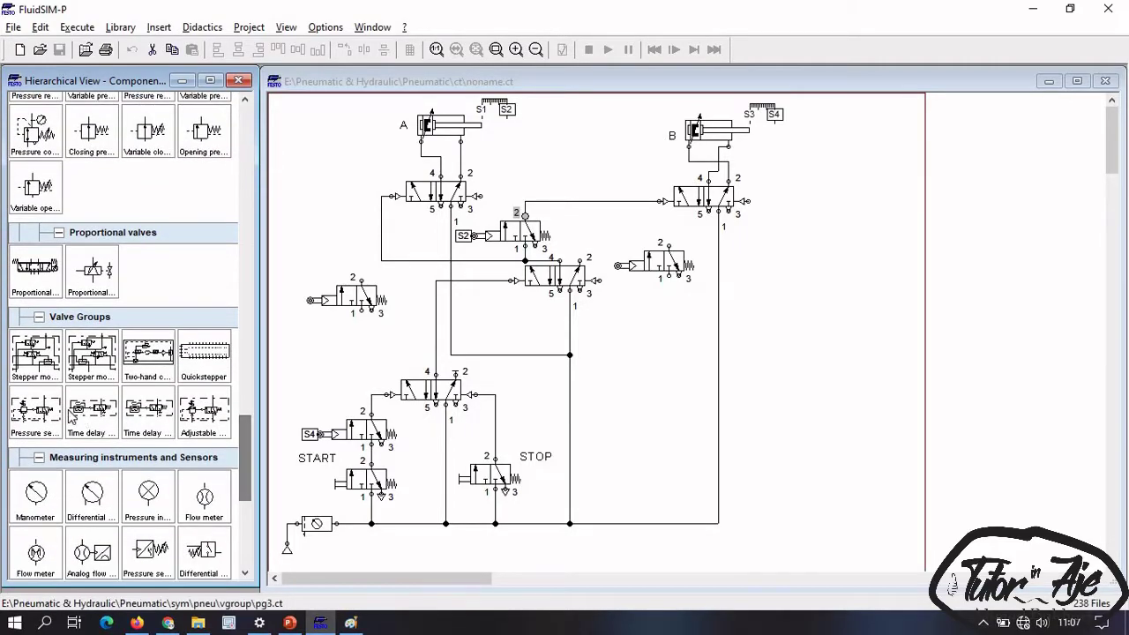
pyautogui.moveTo(74, 415); pyautogui.dragTo(829, 278)
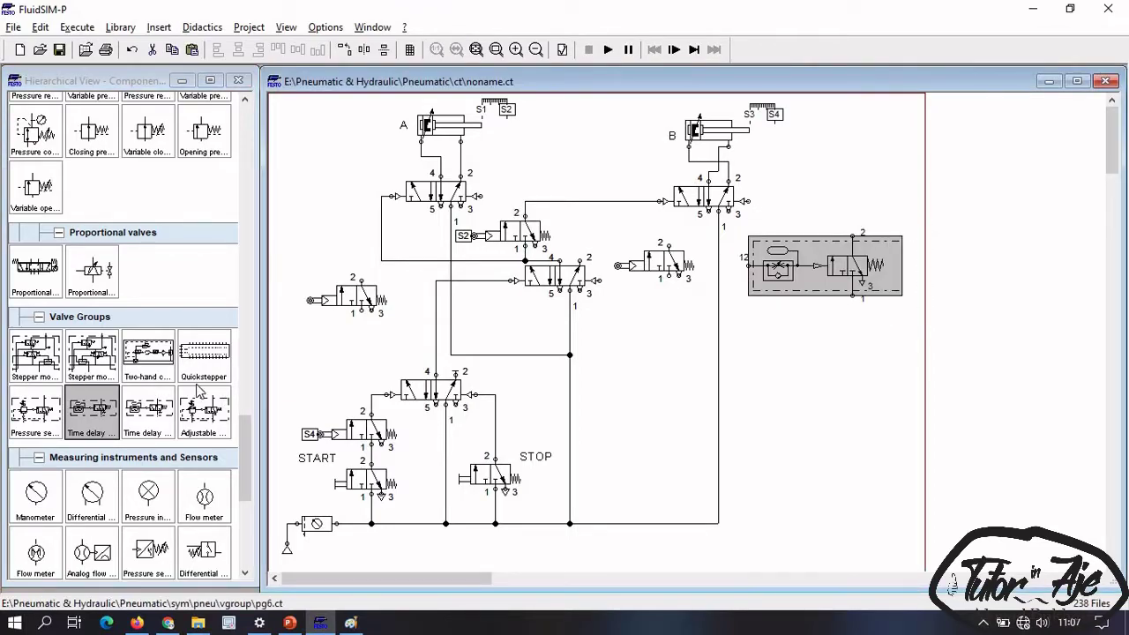
# Step: Add a pneumatic timer from the shutoff and flow control valves, and move the time delay valve outside the page's right border
pyautogui.moveTo(240, 450); pyautogui.dragTo(235, 370)
pyautogui.moveTo(35, 220); pyautogui.dragTo(865, 381)
pyautogui.moveTo(811, 273); pyautogui.dragTo(1029, 237)
# Step: Position the pneumatic timer below and right of the centre impulse valve, with a roller lever valve aligned directly underneath it
pyautogui.moveTo(798, 359); pyautogui.dragTo(651, 339)
pyautogui.moveTo(657, 258); pyautogui.dragTo(647, 424)
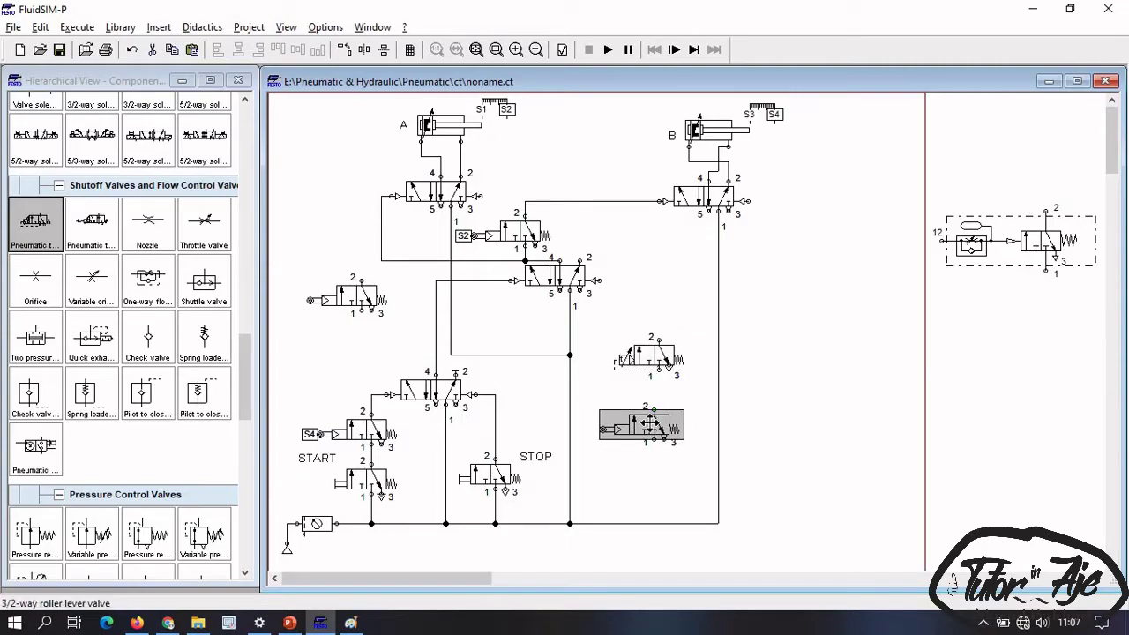
pyautogui.moveTo(649, 408); pyautogui.dragTo(654, 408)
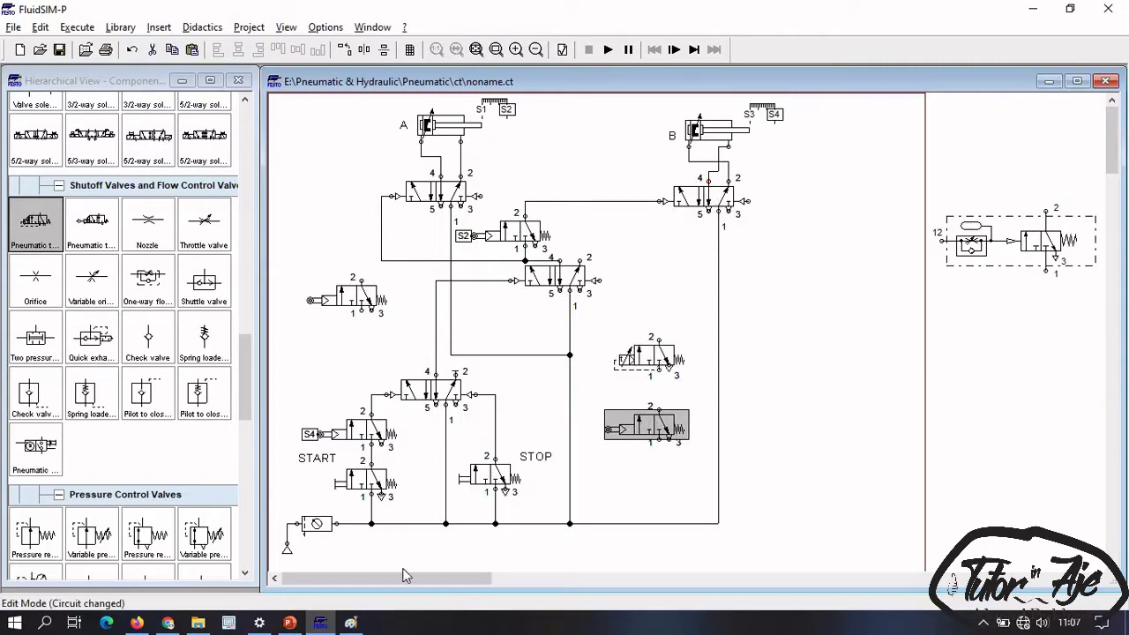
# Step: Switch to PowerPoint to check the required movement sequence on the title slide, and return to FluidSIM-P
pyautogui.click(291, 624)
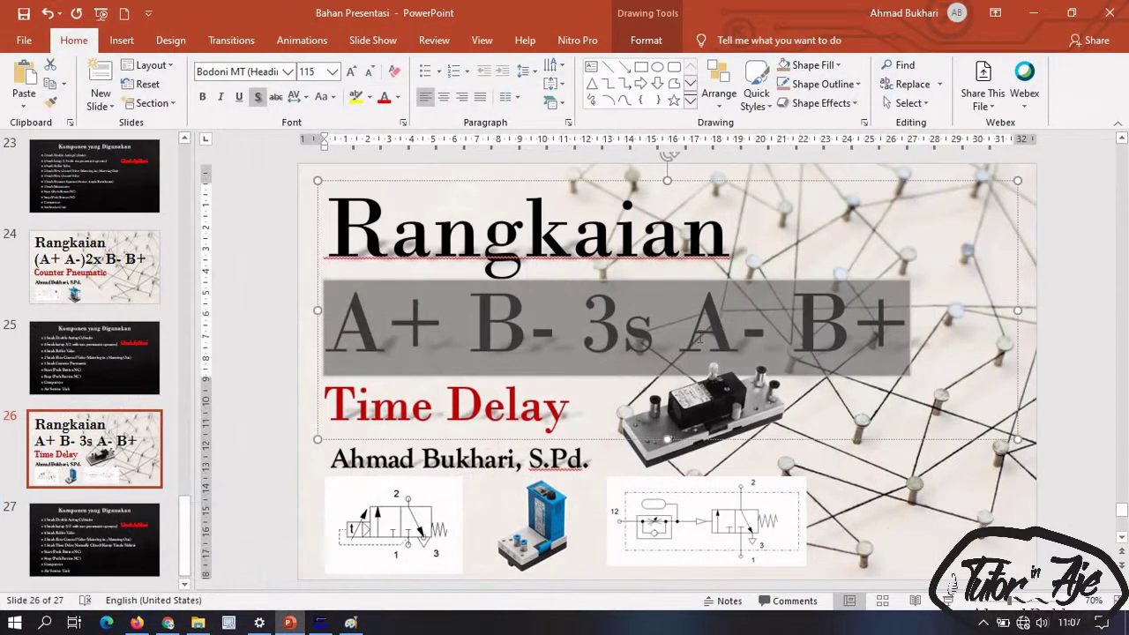
pyautogui.click(702, 338)
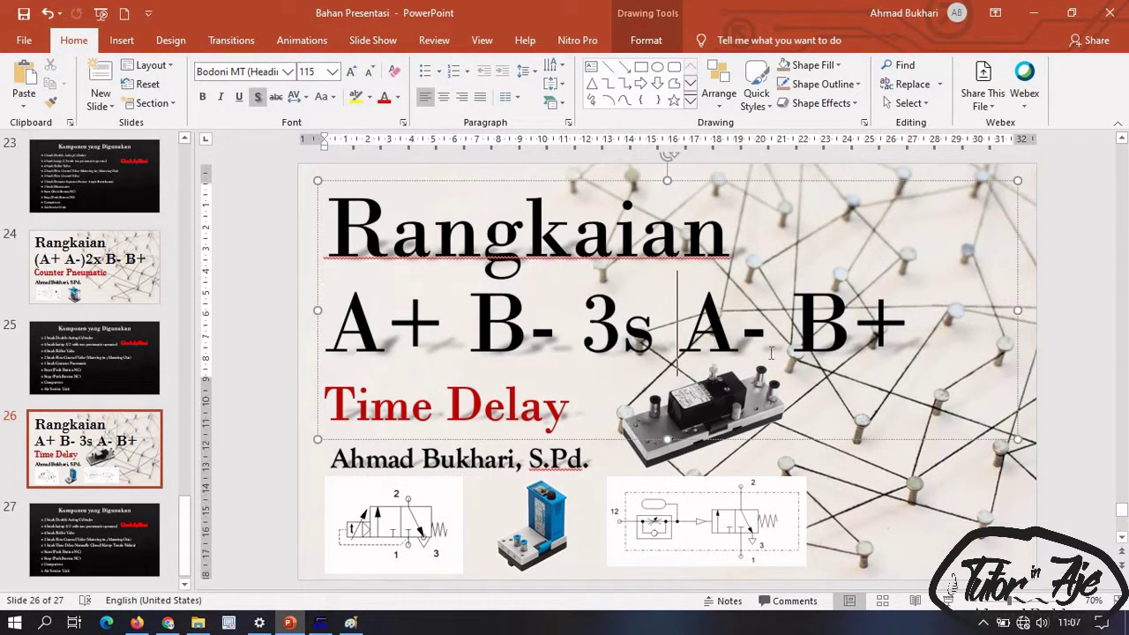
pyautogui.click(291, 623)
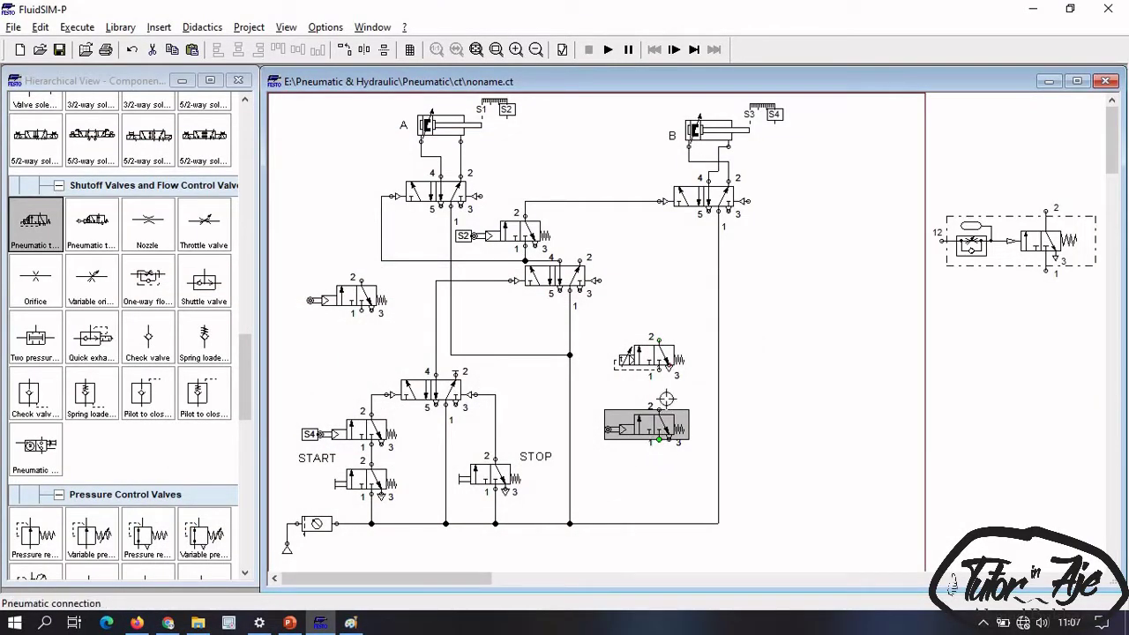
# Step: Connect the roller lever valve under the timer to the supply line, label it S3, and pipe its port 2 to the timer's port 1
pyautogui.moveTo(659, 445); pyautogui.dragTo(659, 523)
pyautogui.doubleClick(607, 427)
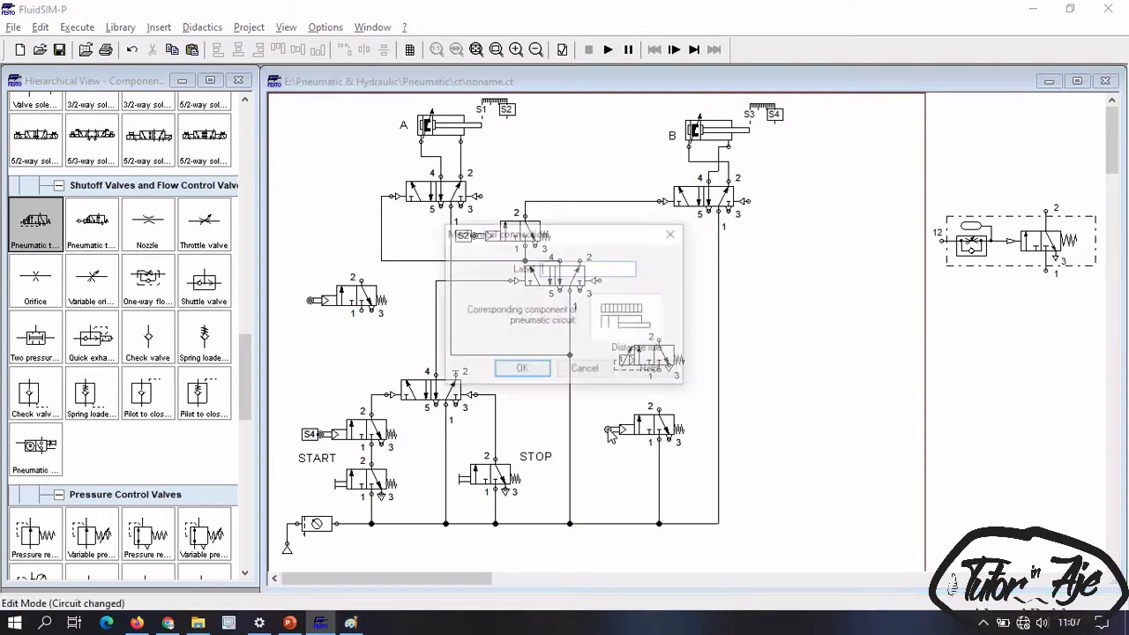
pyautogui.click(522, 370)
pyautogui.moveTo(661, 430); pyautogui.dragTo(661, 364)
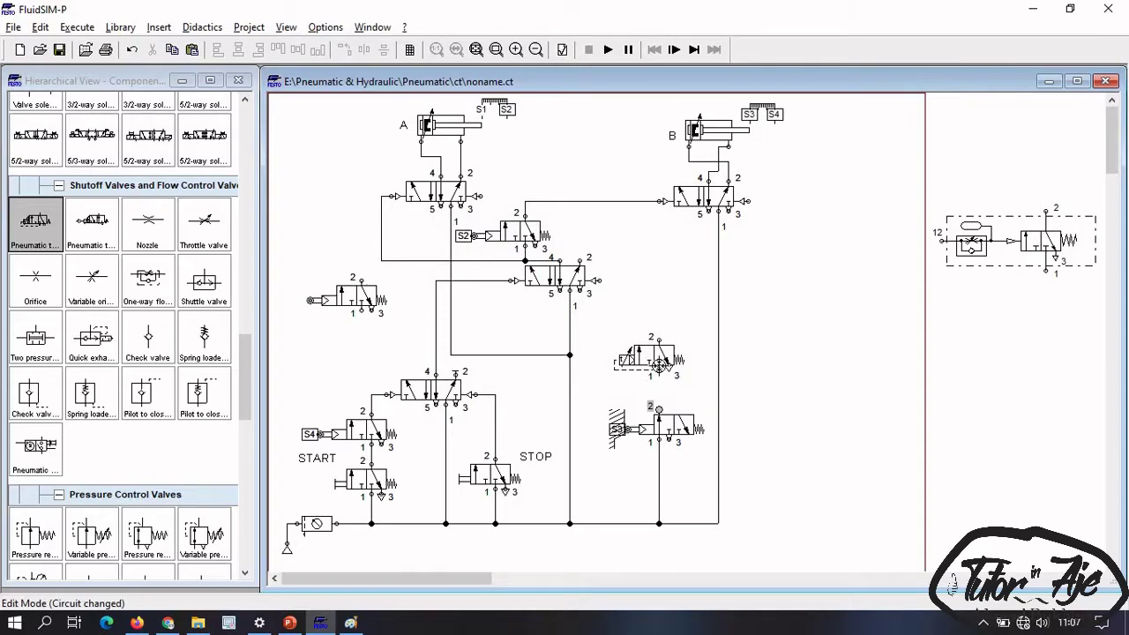
# Step: Set the pneumatic timer's delay time to 3 seconds
pyautogui.doubleClick(639, 364)
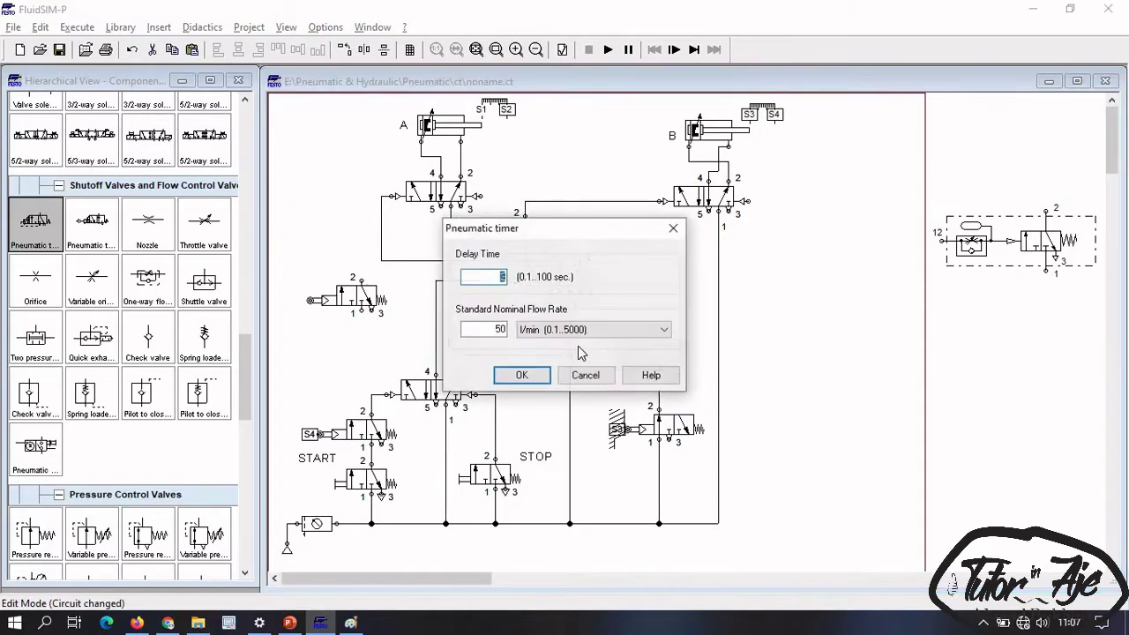
pyautogui.write('333')
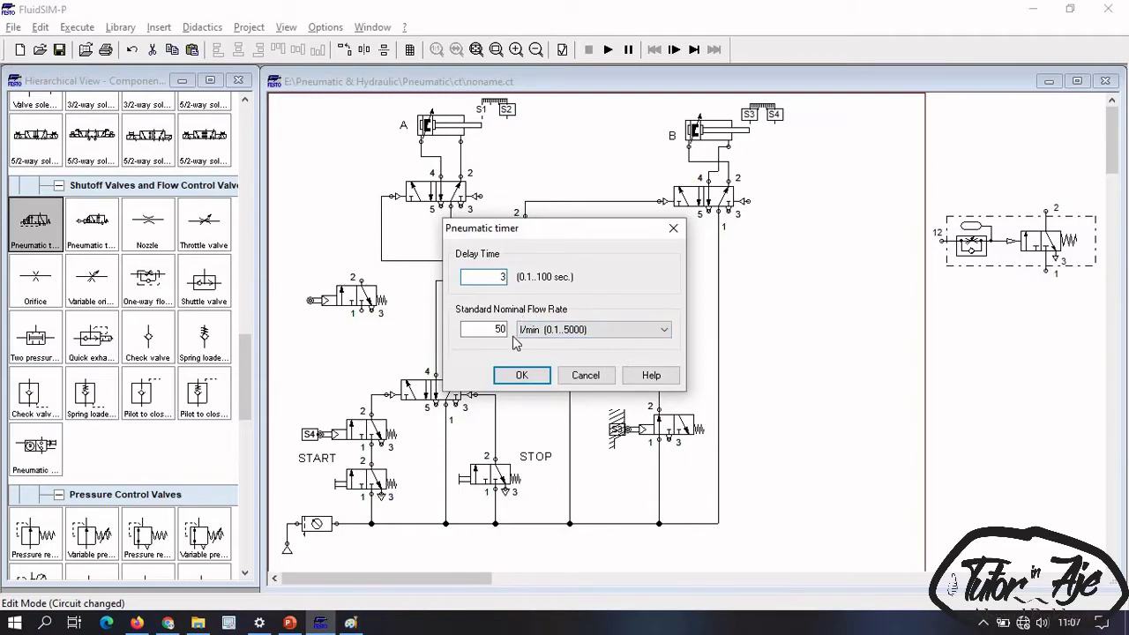
pyautogui.click(537, 378)
# Step: Connect the timer's output to the centre valve's right pilot, and the centre valve's port 2 to the right pilot of cylinder A's valve
pyautogui.moveTo(659, 339); pyautogui.dragTo(598, 282)
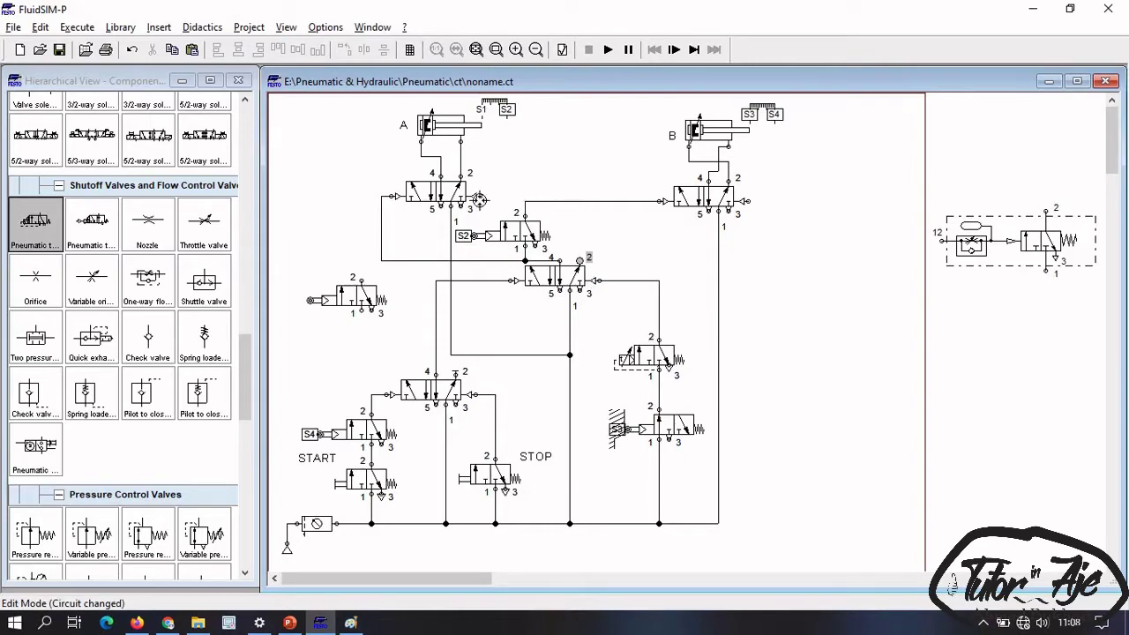
pyautogui.moveTo(480, 197); pyautogui.dragTo(580, 260)
pyautogui.moveTo(551, 202); pyautogui.dragTo(551, 214)
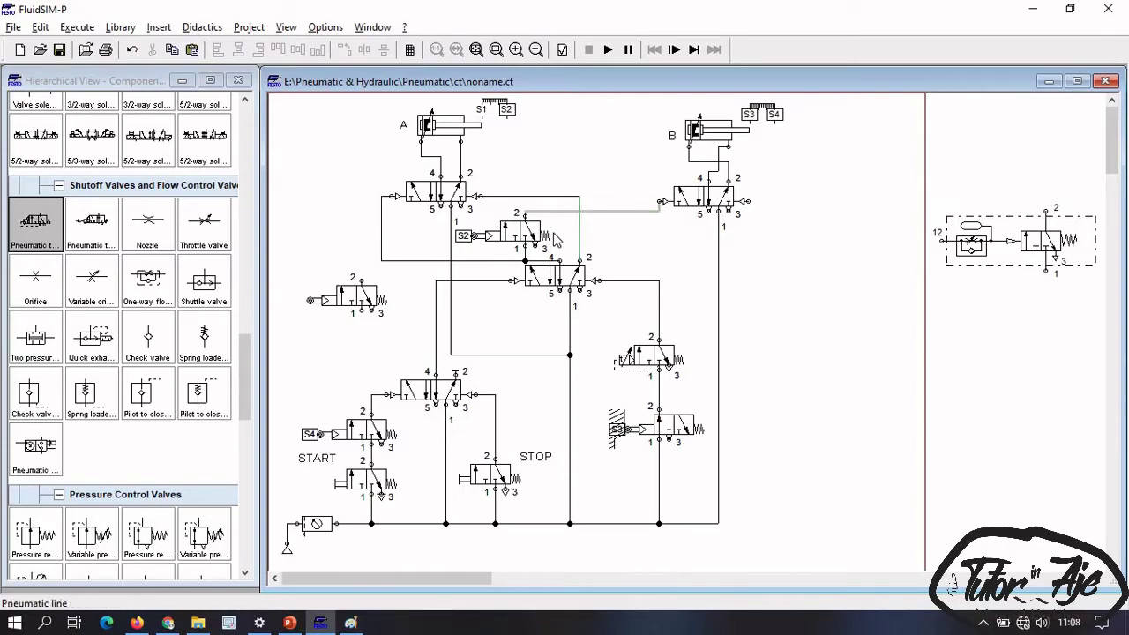
# Step: Place the last free roller lever valve beside cylinder B's valve, connecting port 2 to its right pilot and port 1 to the centre valve's port 2 line
pyautogui.moveTo(366, 302); pyautogui.dragTo(749, 201)
pyautogui.click(816, 228)
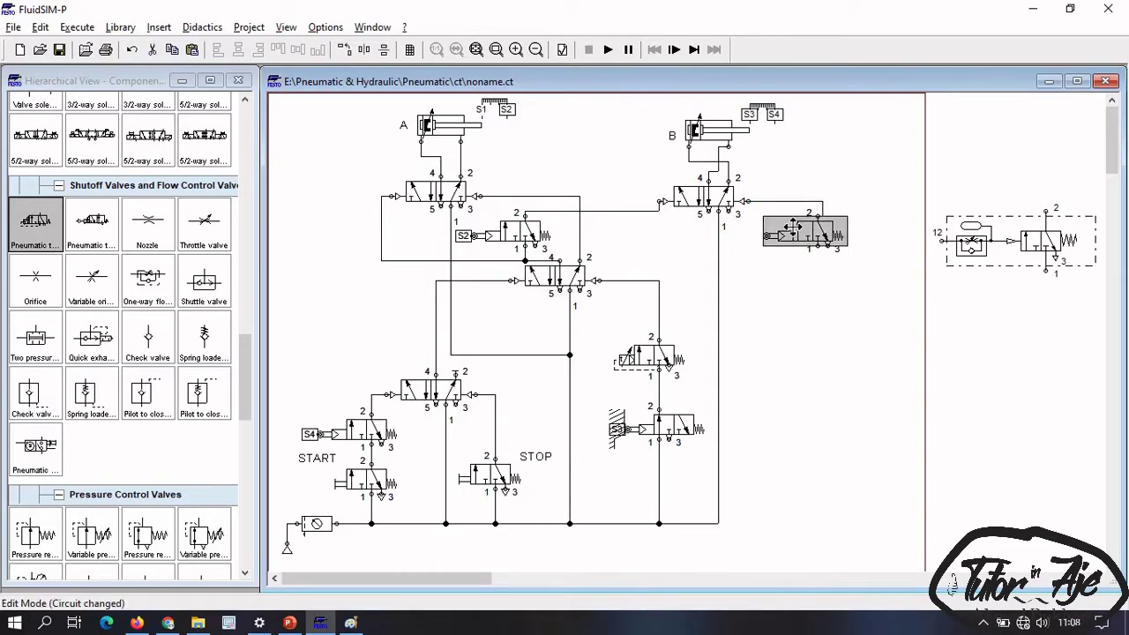
pyautogui.moveTo(816, 228); pyautogui.dragTo(791, 228)
pyautogui.click(825, 208)
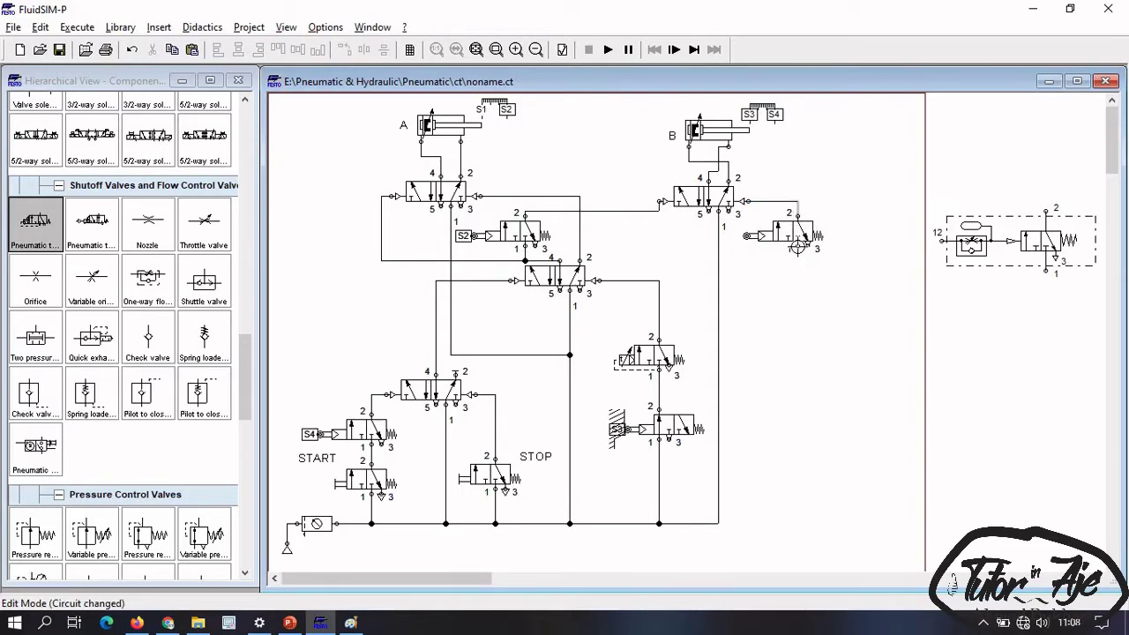
pyautogui.moveTo(799, 246); pyautogui.dragTo(584, 251)
pyautogui.click(579, 251)
# Step: Label the roller lever valve beside cylinder B's valve S1 and move it slightly upward
pyautogui.click(797, 230)
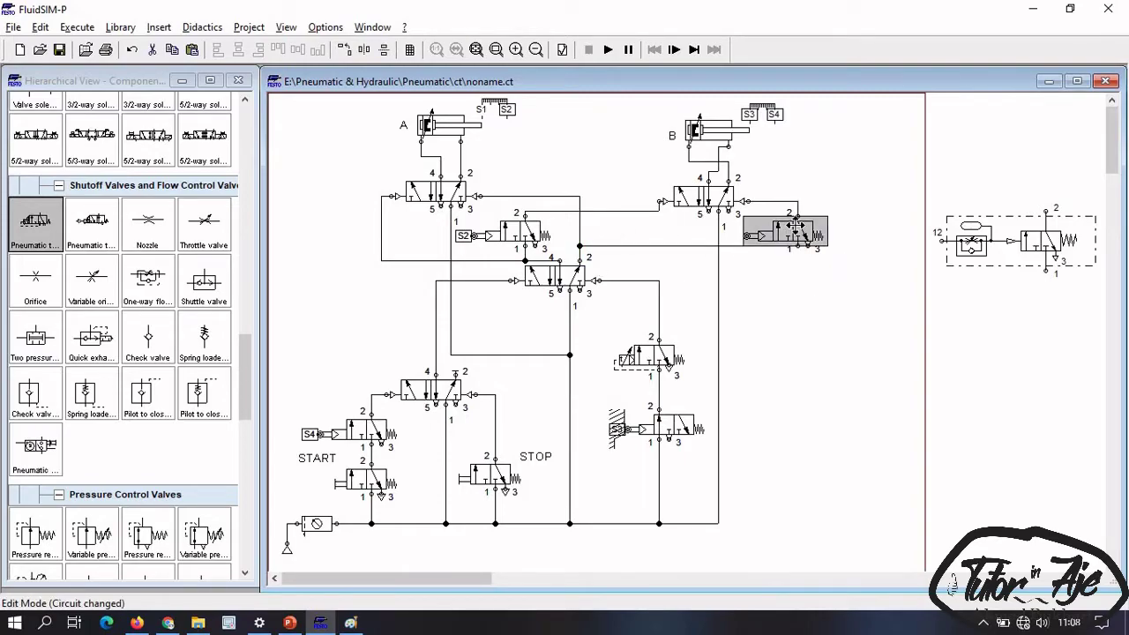
pyautogui.doubleClick(748, 236)
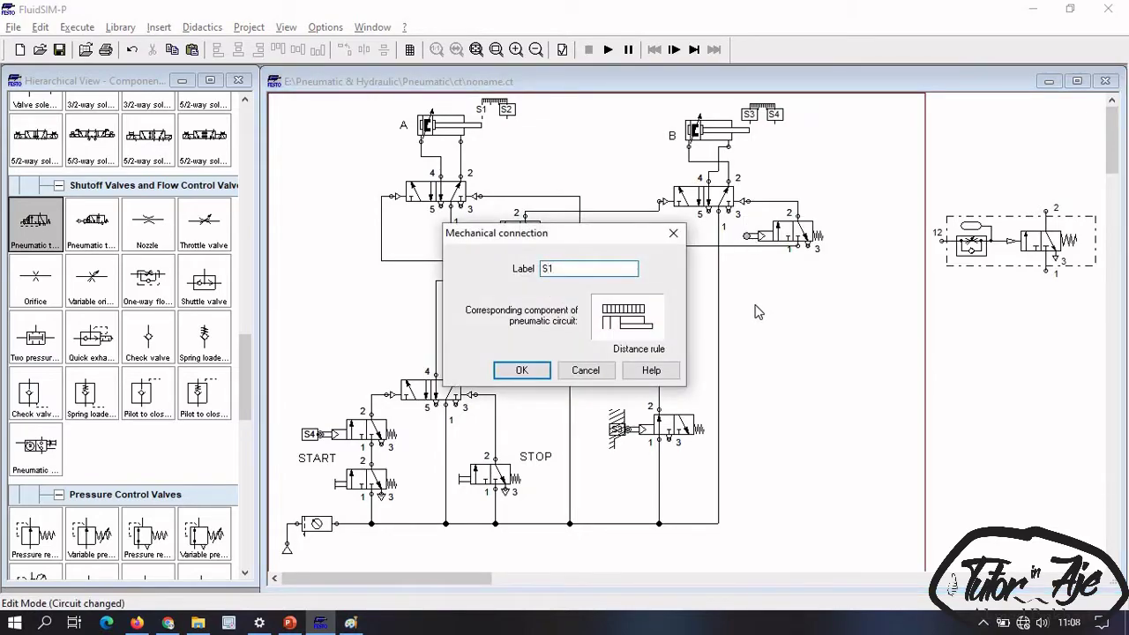
pyautogui.press('Return')
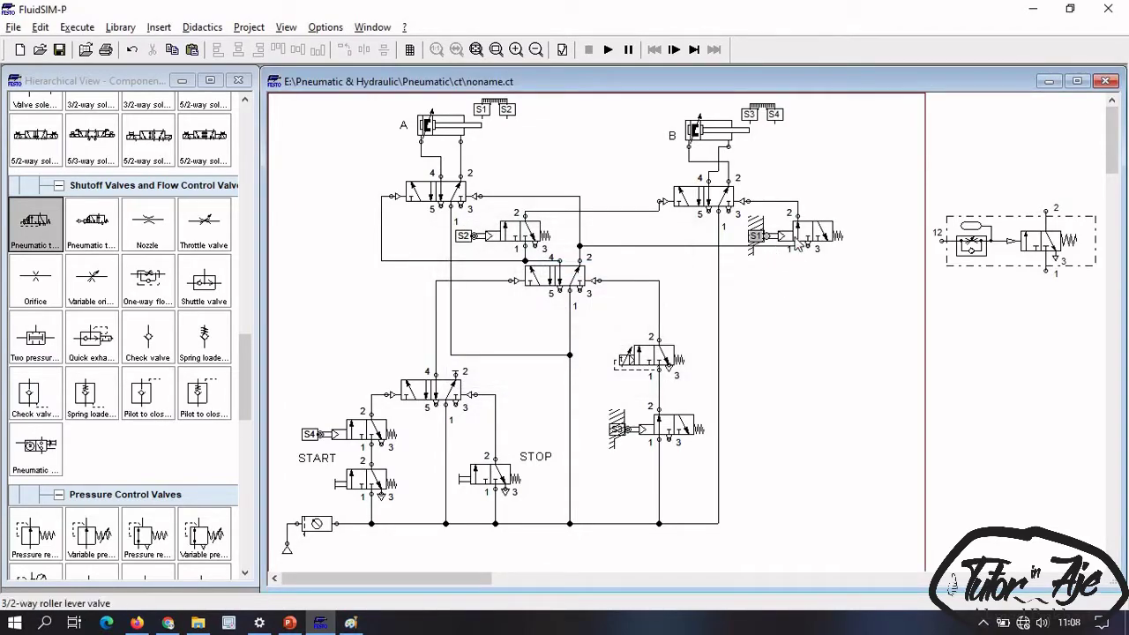
pyautogui.moveTo(804, 238); pyautogui.dragTo(801, 219)
pyautogui.click(774, 317)
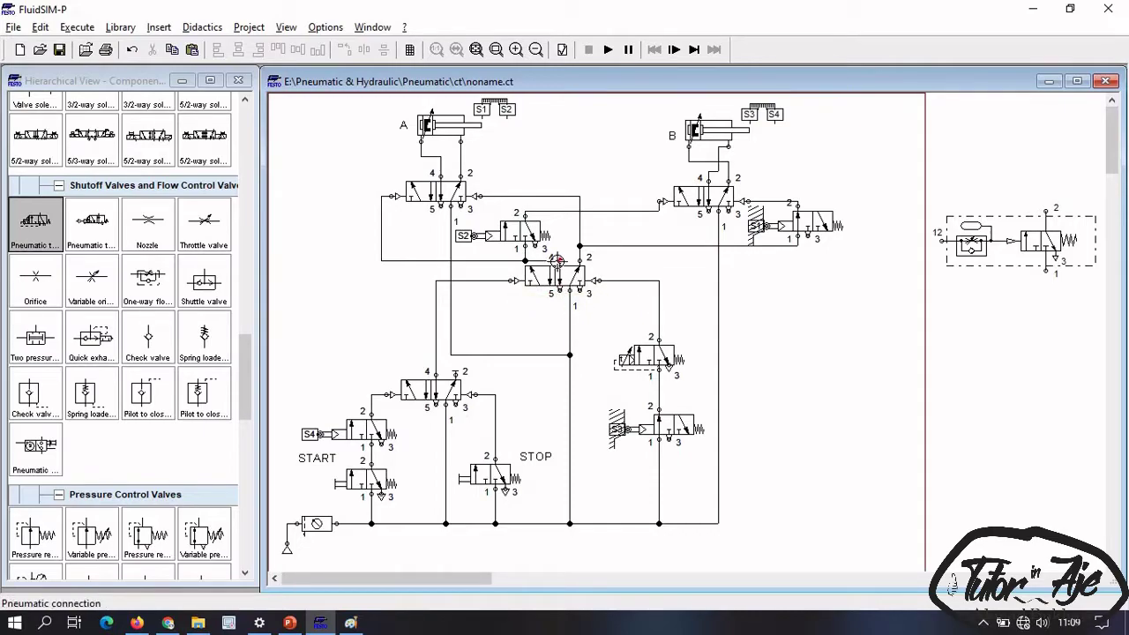
pyautogui.moveTo(526, 259); pyautogui.dragTo(382, 260)
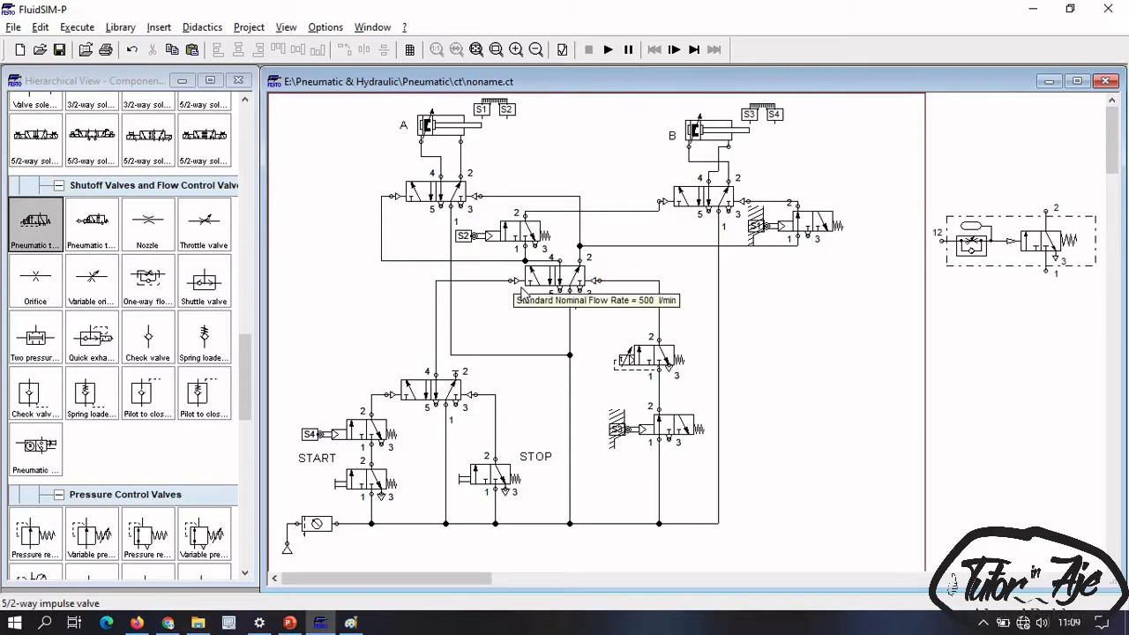
pyautogui.moveTo(582, 262); pyautogui.dragTo(580, 221)
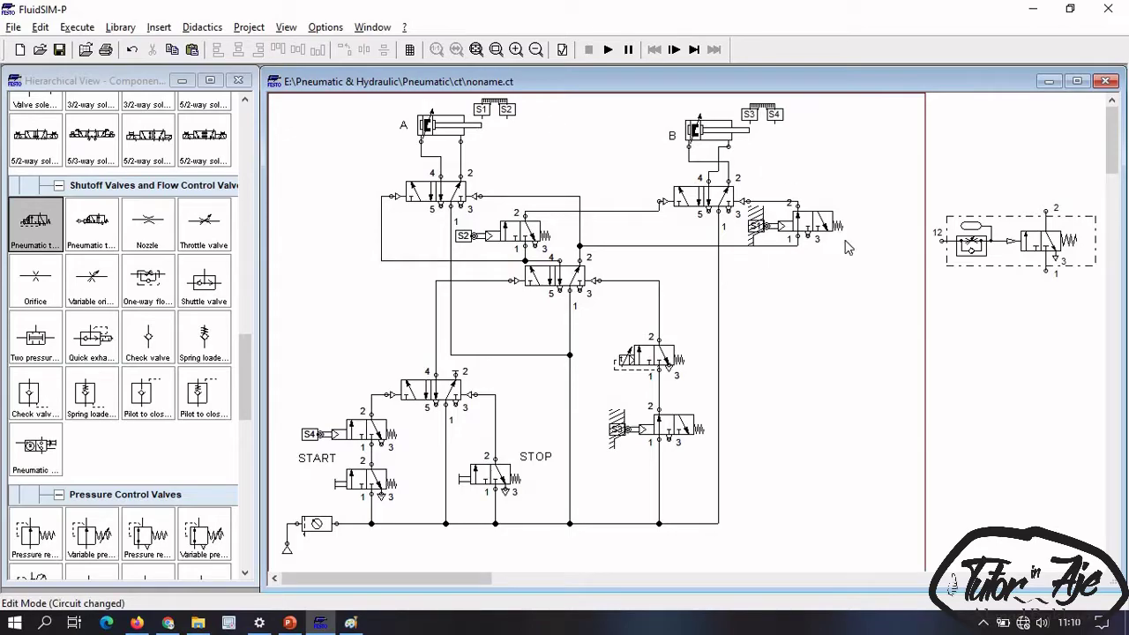
# Step: Move the centre 5/2-way valve slightly down, away from the S2 roller lever valve
pyautogui.rightClick(857, 147)
pyautogui.click(587, 315)
pyautogui.moveTo(566, 282); pyautogui.dragTo(559, 300)
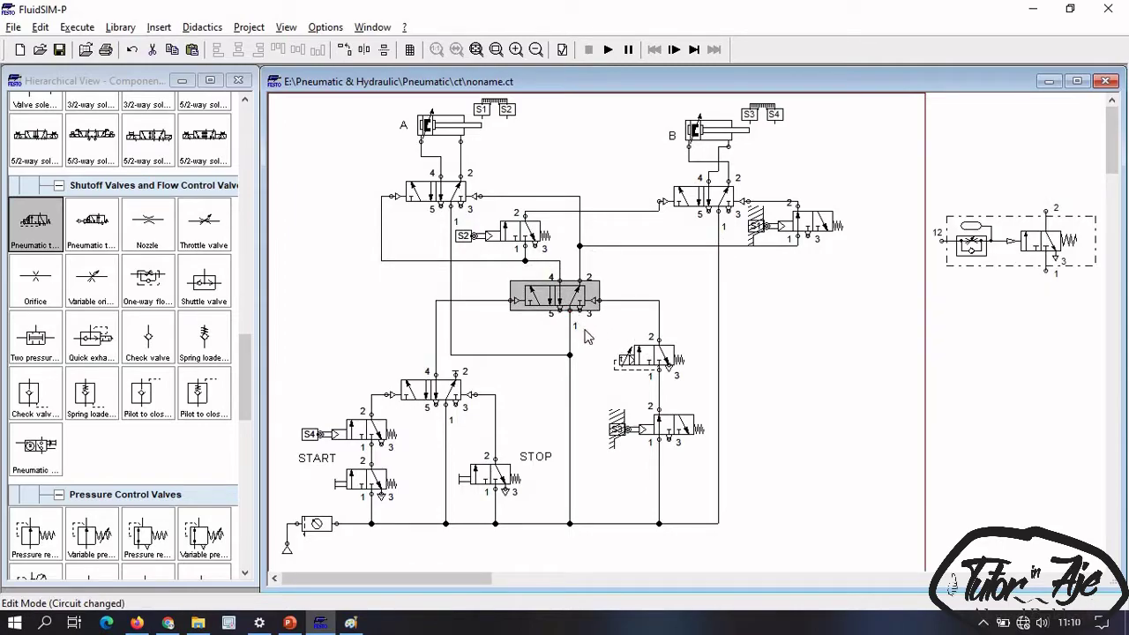
pyautogui.click(585, 327)
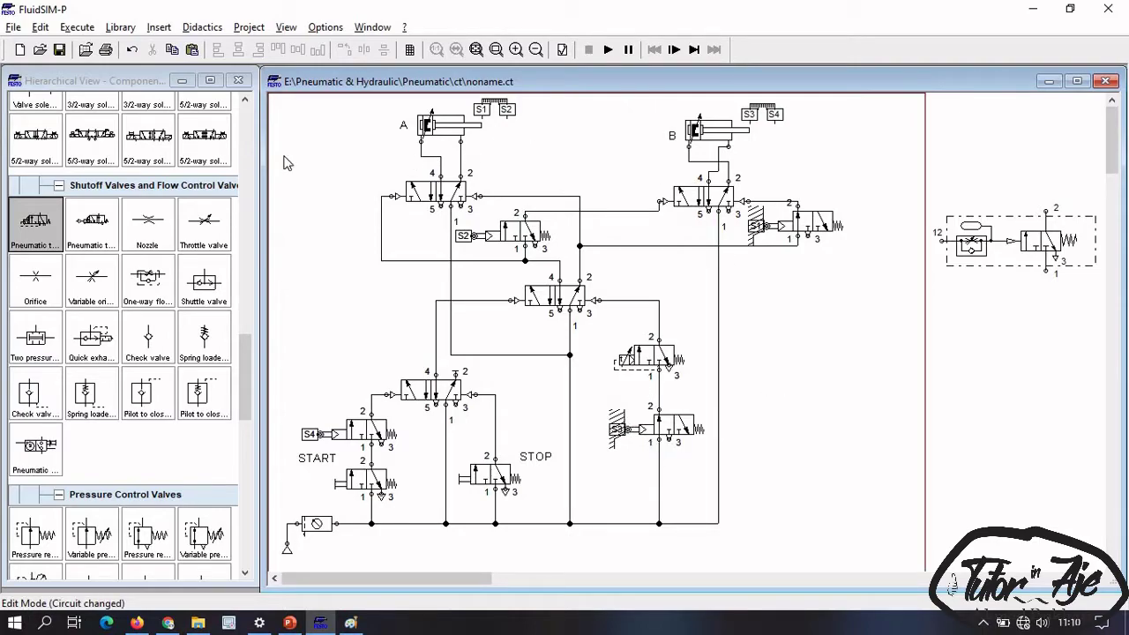
# Step: Add two one-way flow control valves to the circuit, one near cylinder A and one near cylinder B
pyautogui.moveTo(247, 412)
pyautogui.mouseDown()
pyautogui.moveTo(247, 425)
pyautogui.moveTo(247, 408)
pyautogui.mouseUp()
pyautogui.moveTo(148, 298); pyautogui.dragTo(323, 185)
pyautogui.moveTo(153, 309); pyautogui.dragTo(604, 152)
# Step: Move both cylinders' 5/2-way valves, the S1 and S2 roller lever valves and the centre valve down together to make room below the cylinders
pyautogui.moveTo(356, 169); pyautogui.dragTo(854, 290)
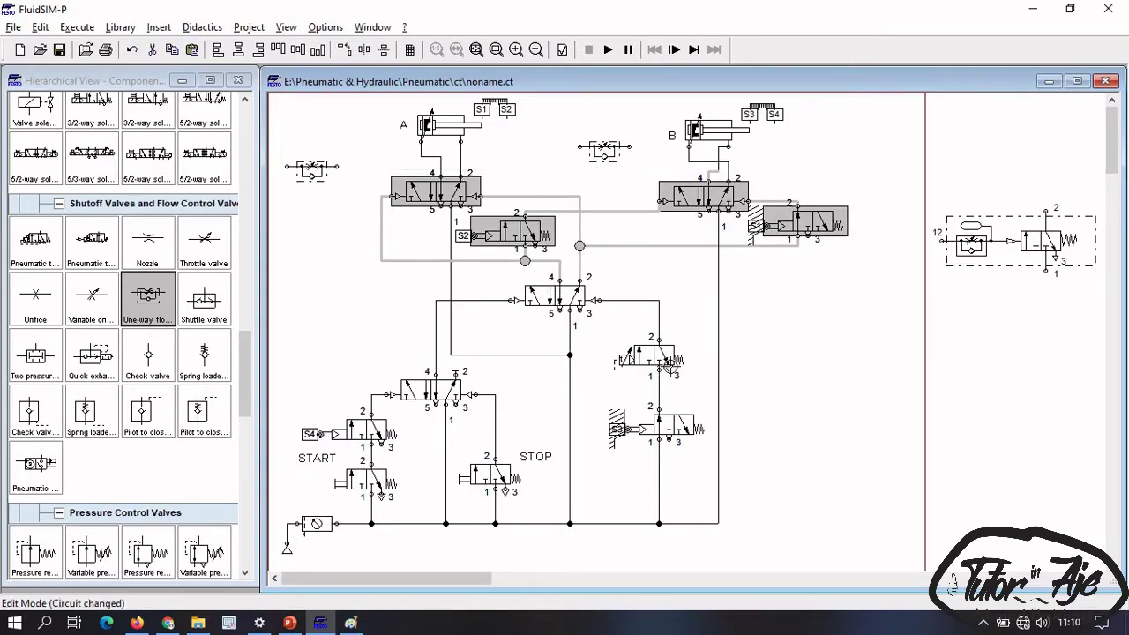
pyautogui.click(358, 182)
pyautogui.moveTo(371, 196); pyautogui.dragTo(856, 335)
pyautogui.moveTo(810, 223); pyautogui.dragTo(805, 252)
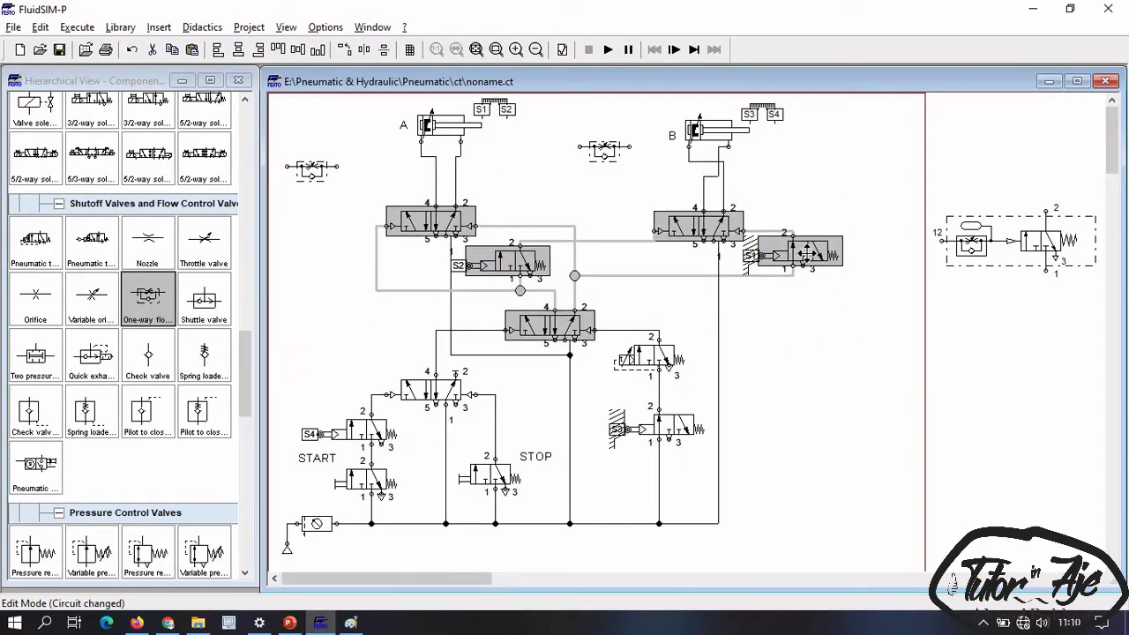
pyautogui.click(779, 414)
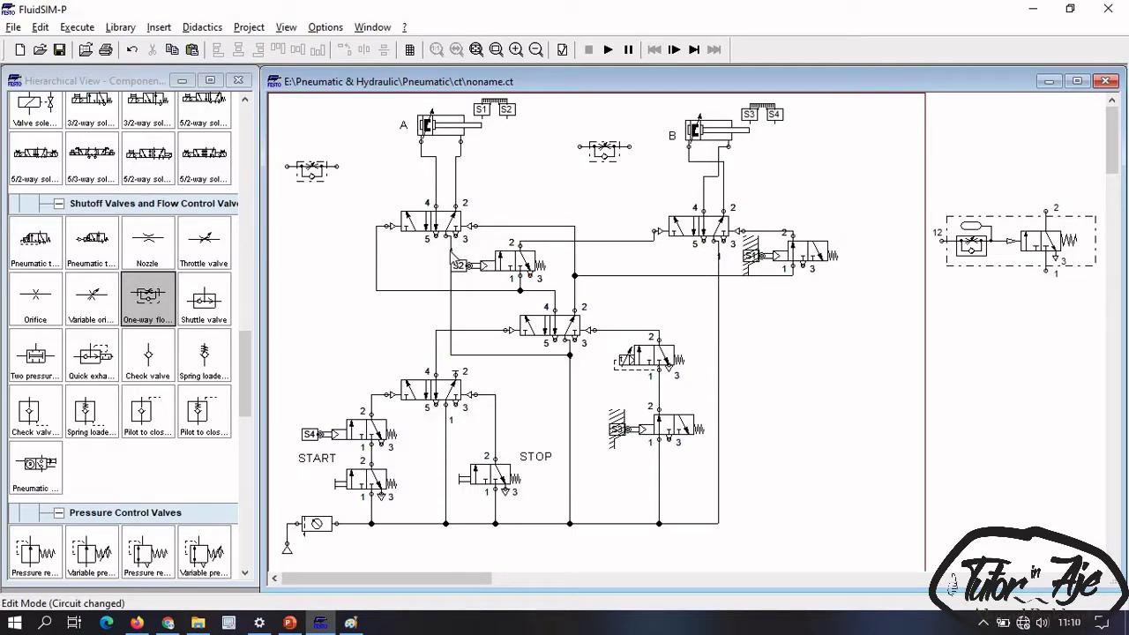
# Step: Straighten the vertical supply lines running to port 1 of cylinder A's valve and port 1 of cylinder B's valve
pyautogui.click(442, 280)
pyautogui.moveTo(442, 280); pyautogui.dragTo(439, 280)
pyautogui.click(616, 275)
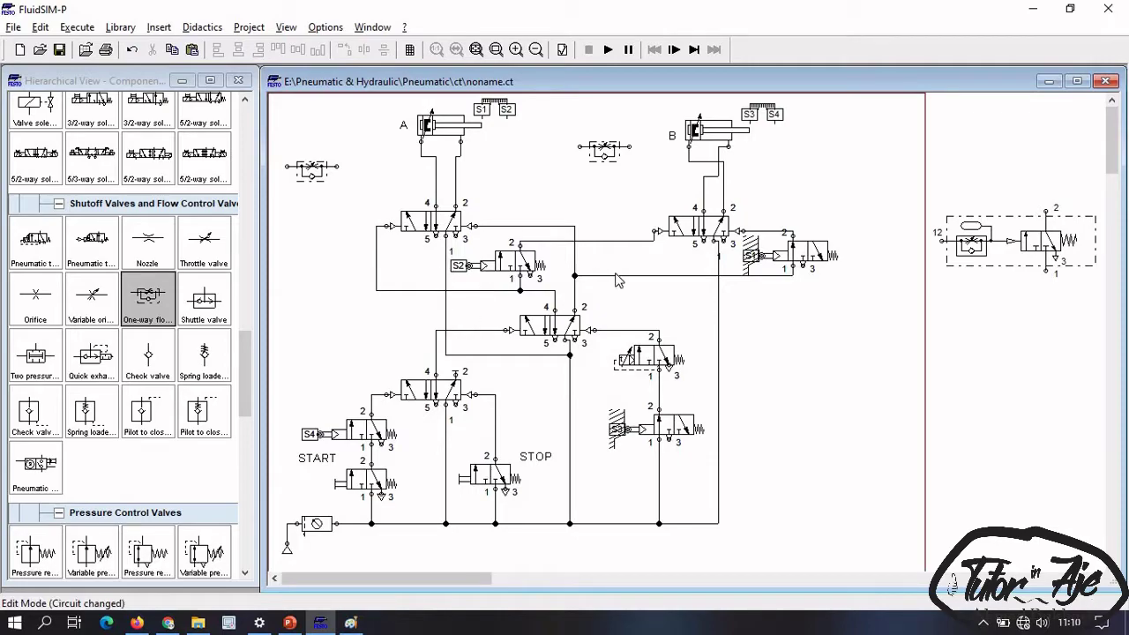
pyautogui.moveTo(718, 328); pyautogui.dragTo(714, 322)
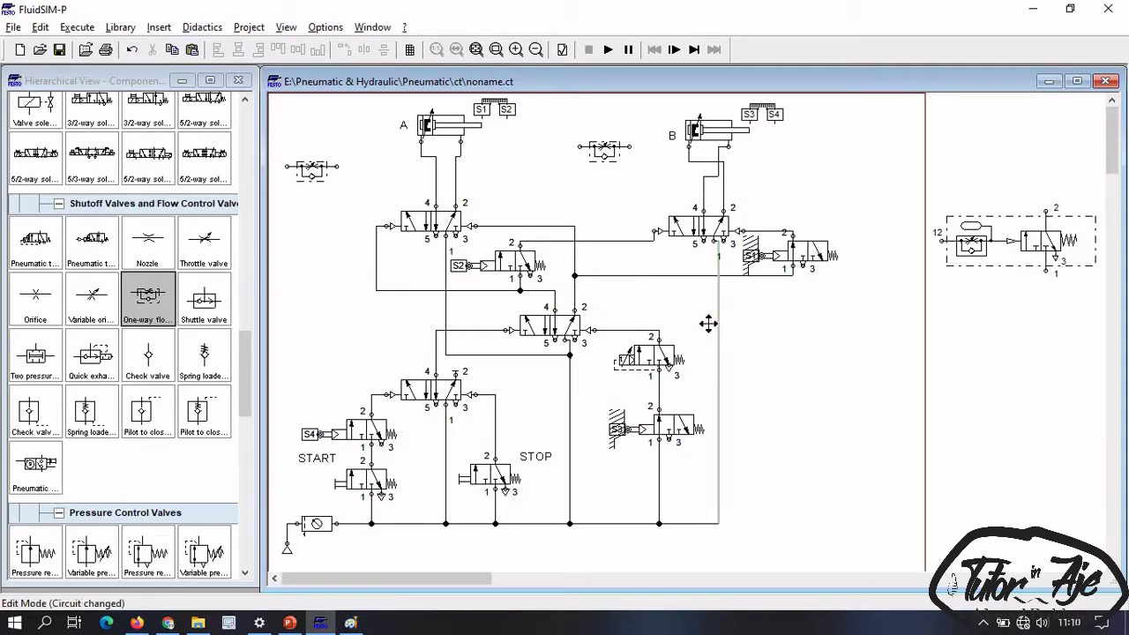
pyautogui.click(698, 360)
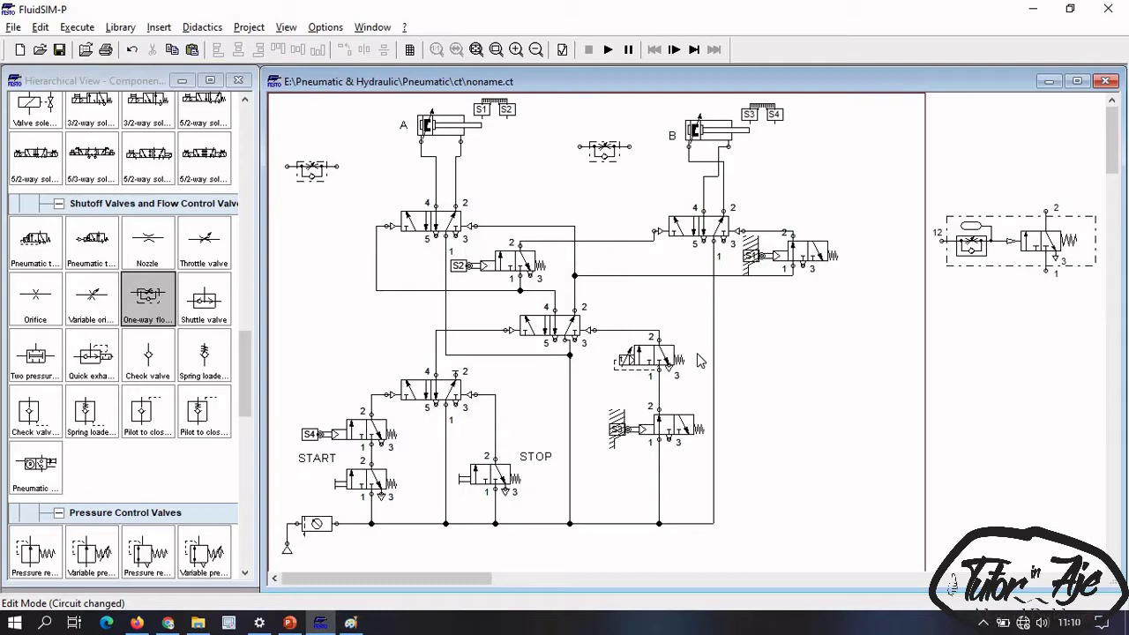
# Step: Straighten the supply line to the centre valve's port 1, aligning its junctions on the same vertical
pyautogui.moveTo(570, 377); pyautogui.dragTo(565, 379)
pyautogui.moveTo(568, 523); pyautogui.dragTo(565, 523)
pyautogui.click(569, 354)
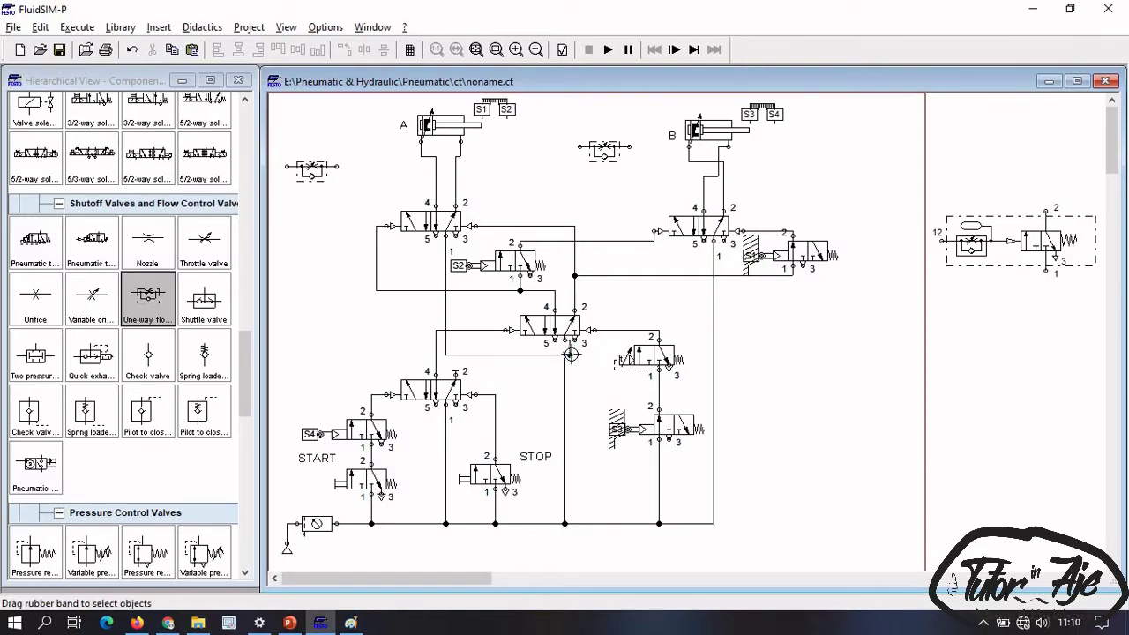
pyautogui.moveTo(569, 351); pyautogui.dragTo(565, 347)
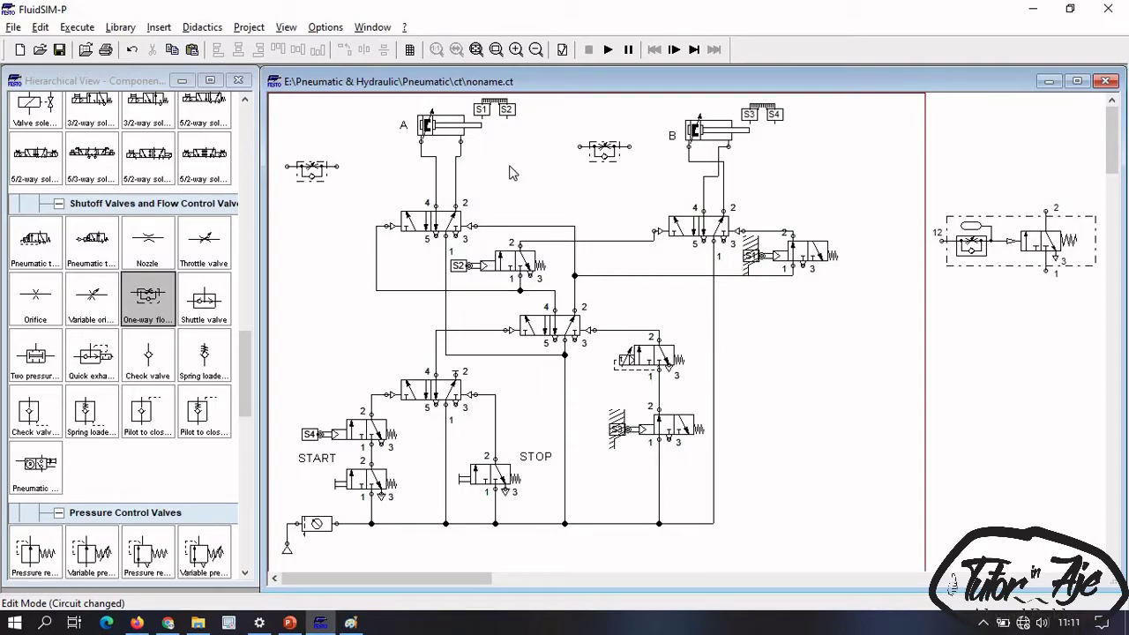
# Step: Rotate the flow control valve near cylinder A to vertical and place it just left of the cylinder's valve lines
pyautogui.click(314, 168)
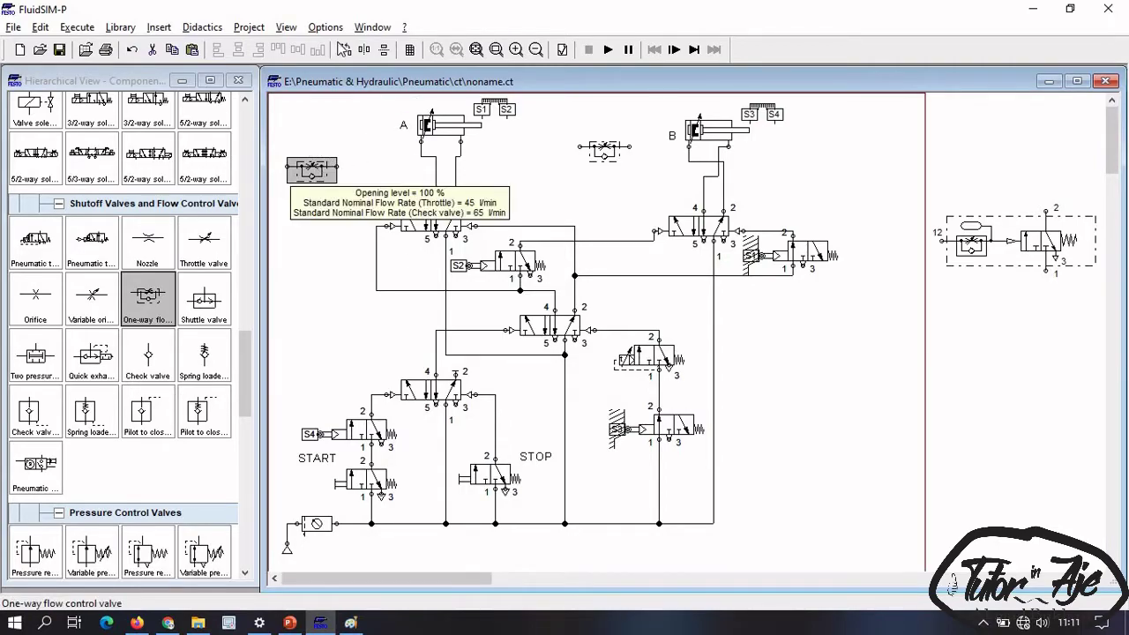
pyautogui.click(344, 50)
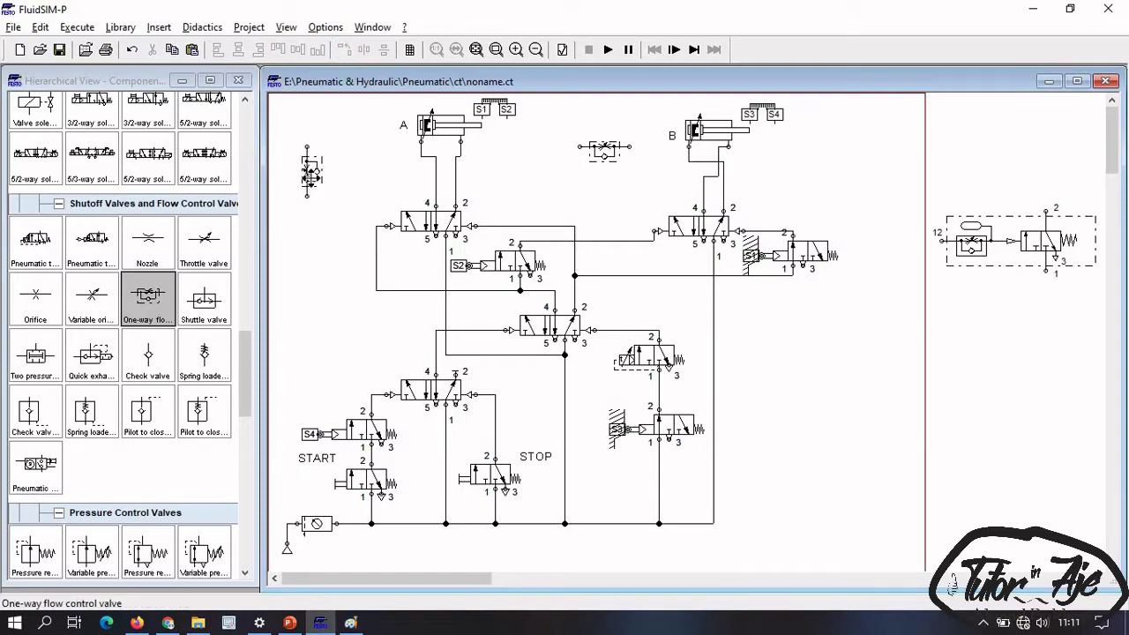
pyautogui.moveTo(311, 174); pyautogui.dragTo(375, 171)
# Step: Replace the line between port 4 of cylinder A's valve and the cylinder's left port with a connection through the flow control valve
pyautogui.click(437, 167)
pyautogui.press('Delete')
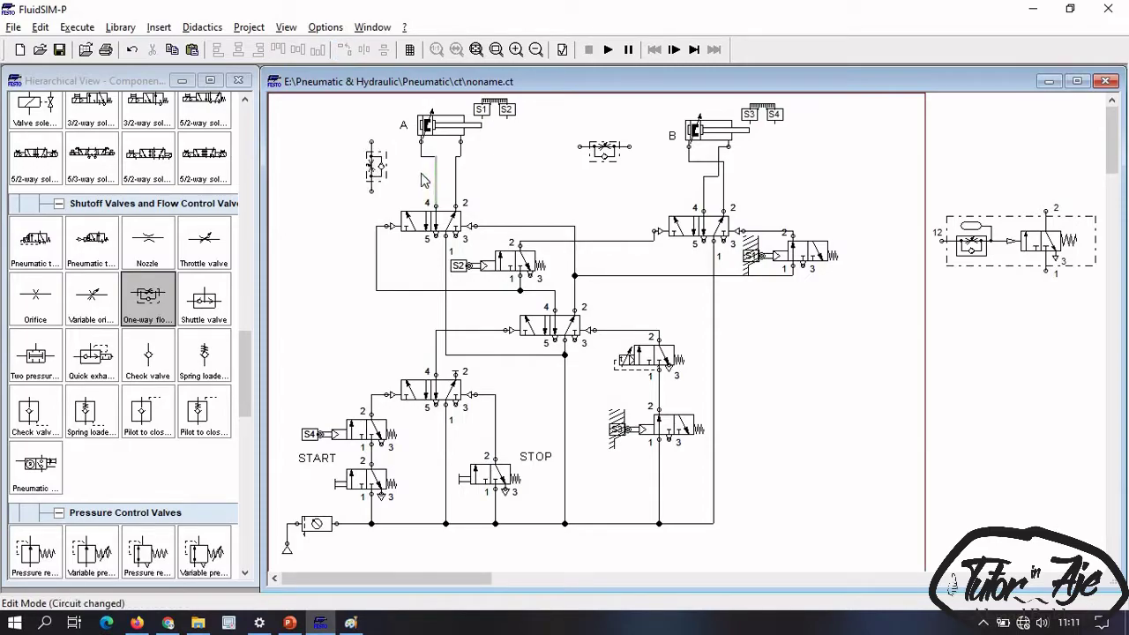
pyautogui.click(378, 167)
pyautogui.moveTo(378, 168); pyautogui.dragTo(383, 168)
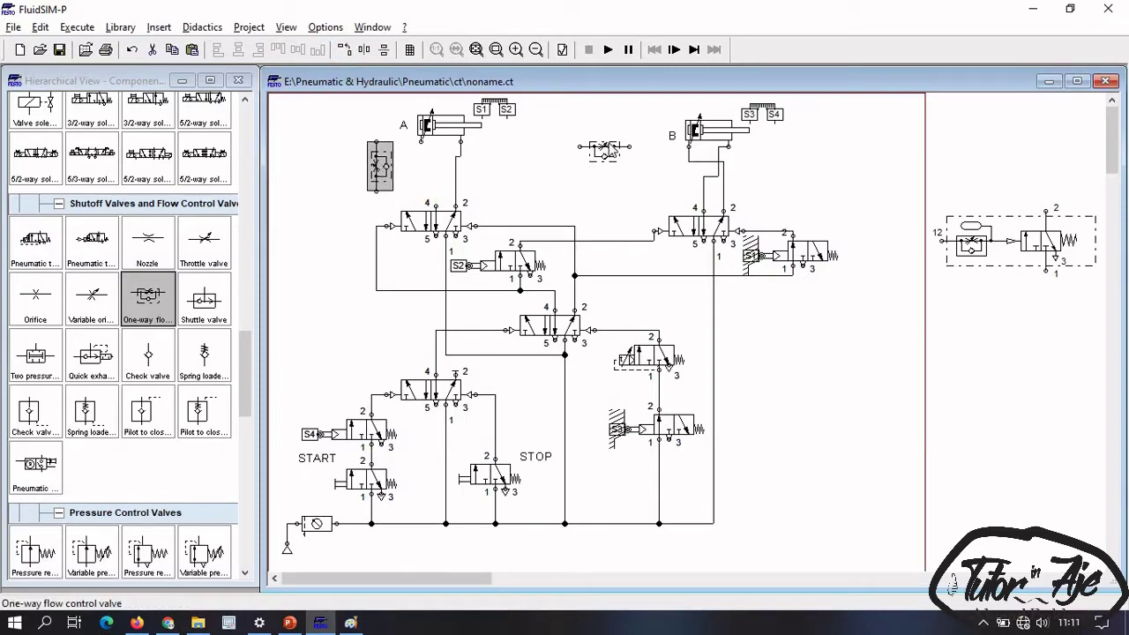
pyautogui.moveTo(423, 207); pyautogui.dragTo(377, 183)
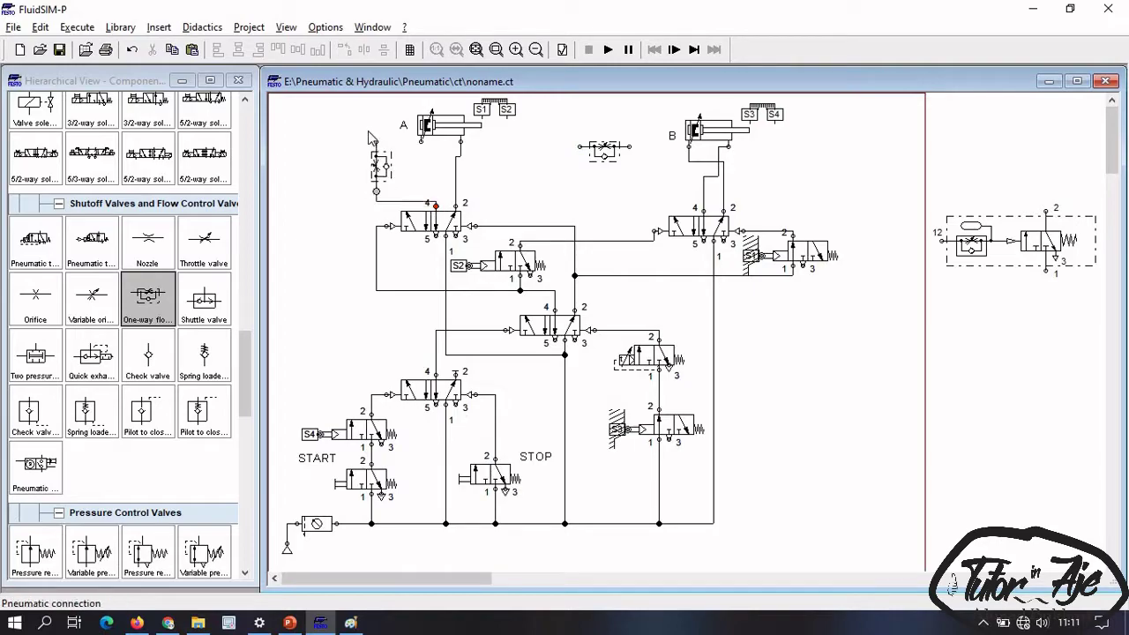
pyautogui.moveTo(421, 145); pyautogui.dragTo(426, 139)
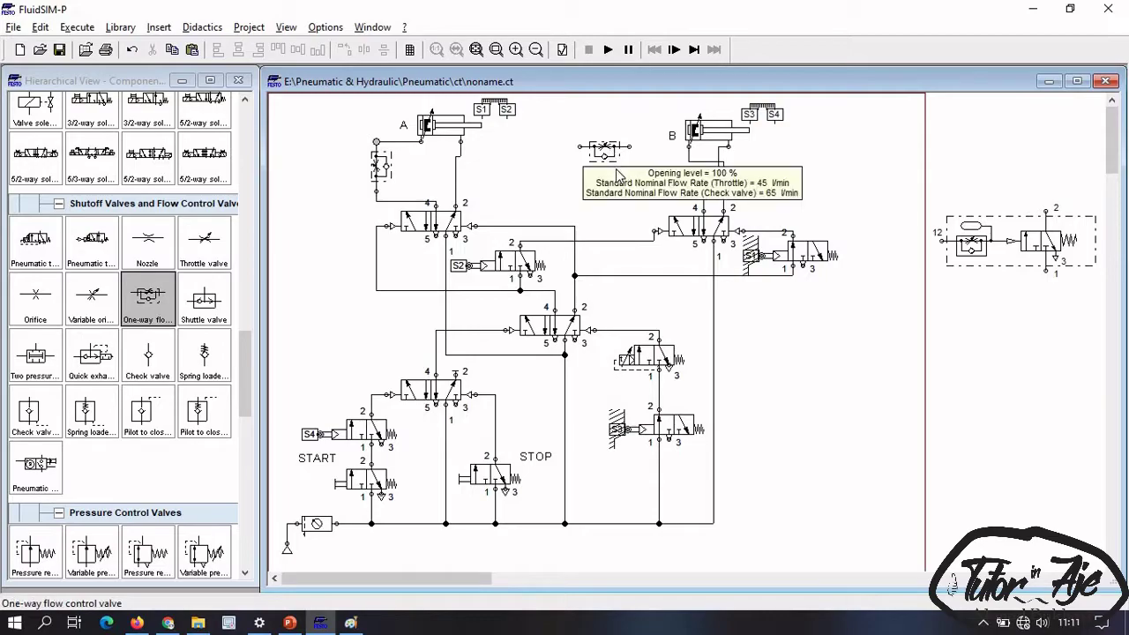
# Step: Delete the line between port 2 of cylinder B's valve and the cylinder's left port
pyautogui.moveTo(722, 171); pyautogui.dragTo(724, 210)
pyautogui.click(671, 180)
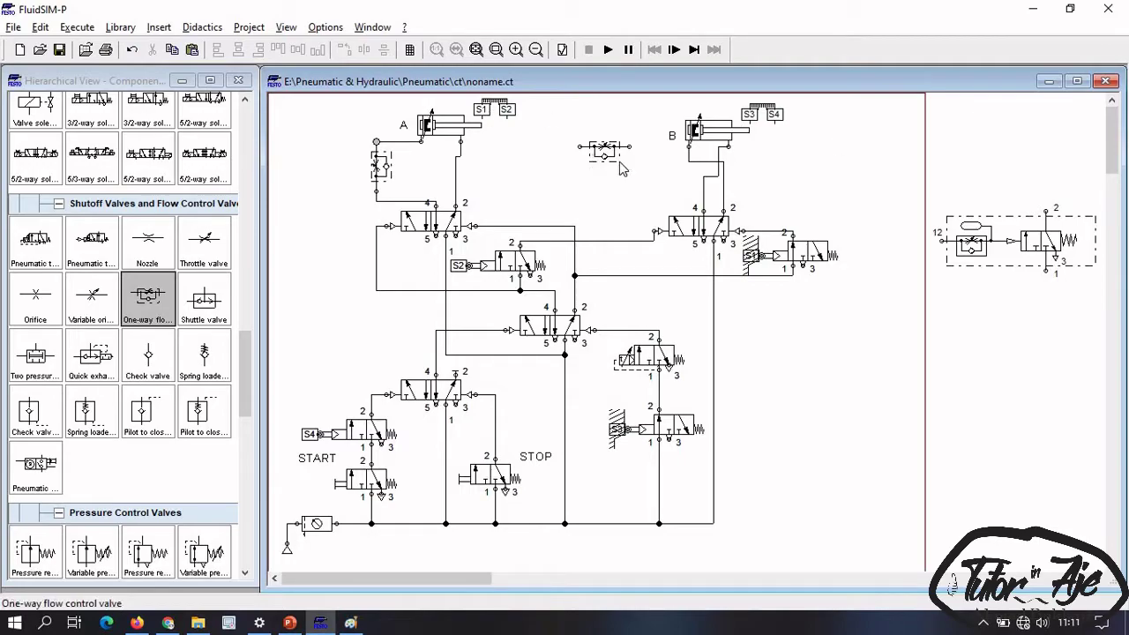
pyautogui.moveTo(604, 153)
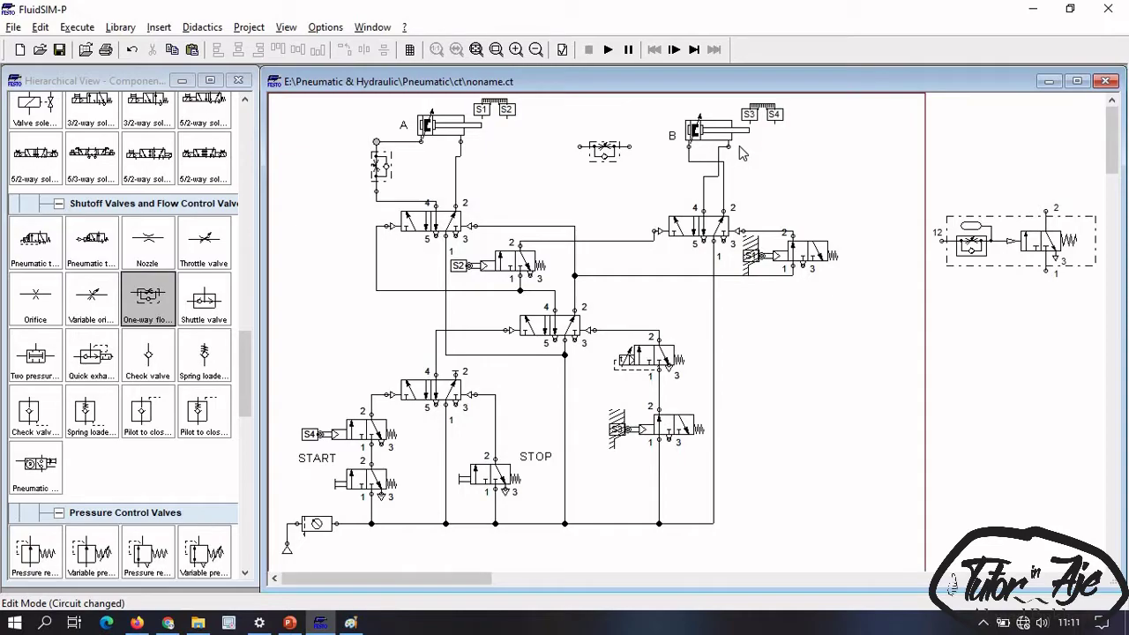
pyautogui.click(703, 192)
pyautogui.click(798, 171)
pyautogui.click(722, 179)
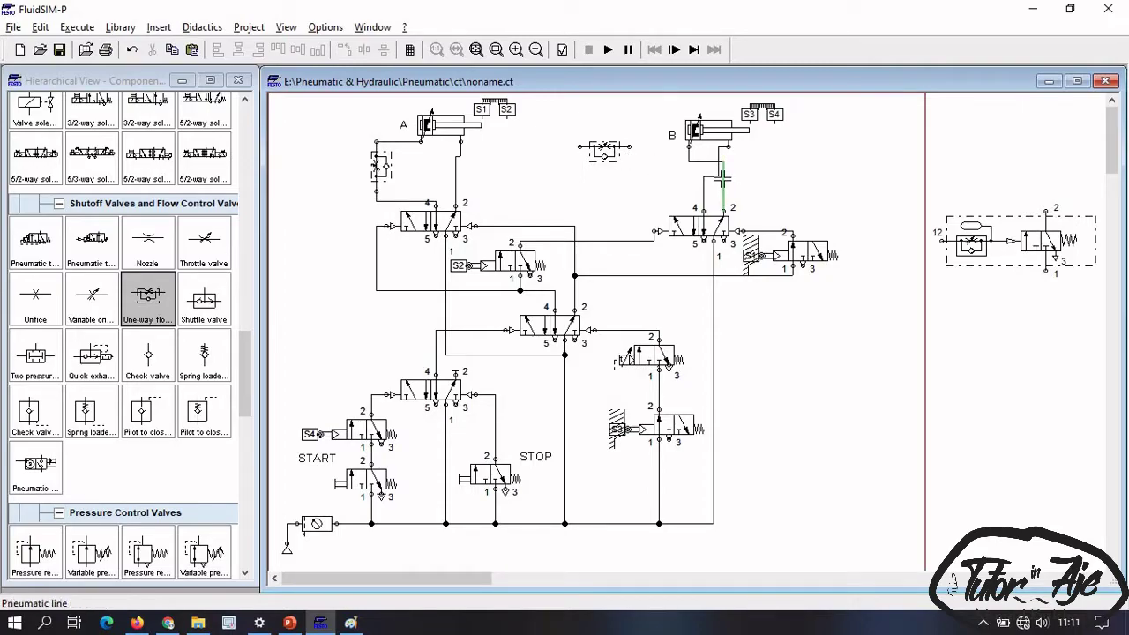
pyautogui.press('Delete')
# Step: Place the second flow control valve vertically beside cylinder B, connecting it between port 2 of the cylinder's valve and the cylinder's left port
pyautogui.moveTo(604, 150); pyautogui.dragTo(764, 172)
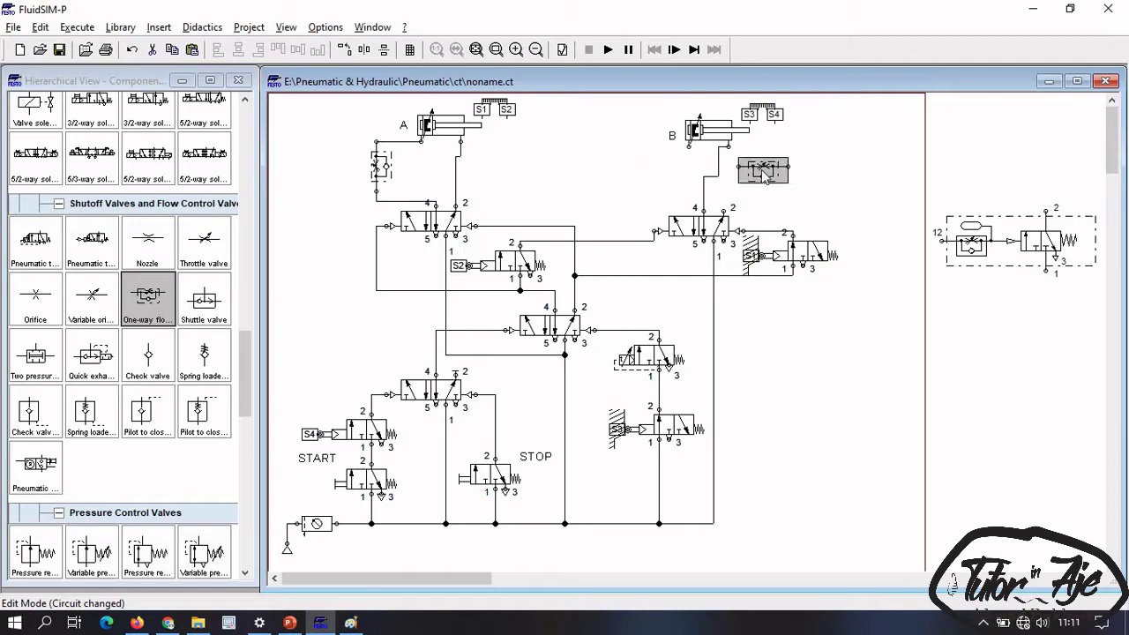
pyautogui.click(345, 50)
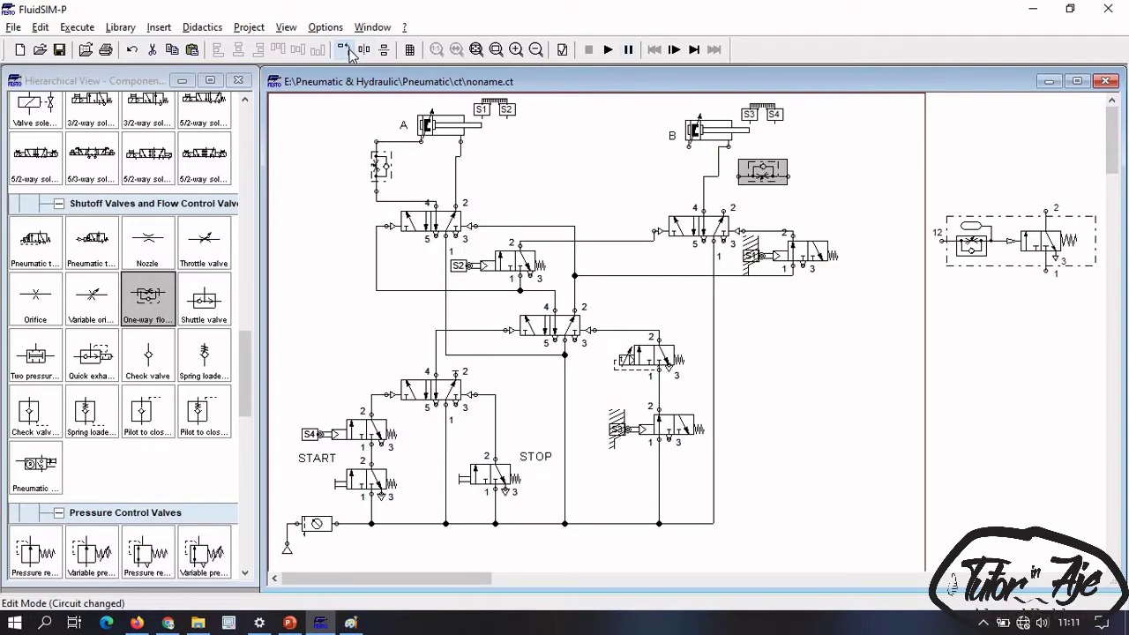
pyautogui.click(761, 203)
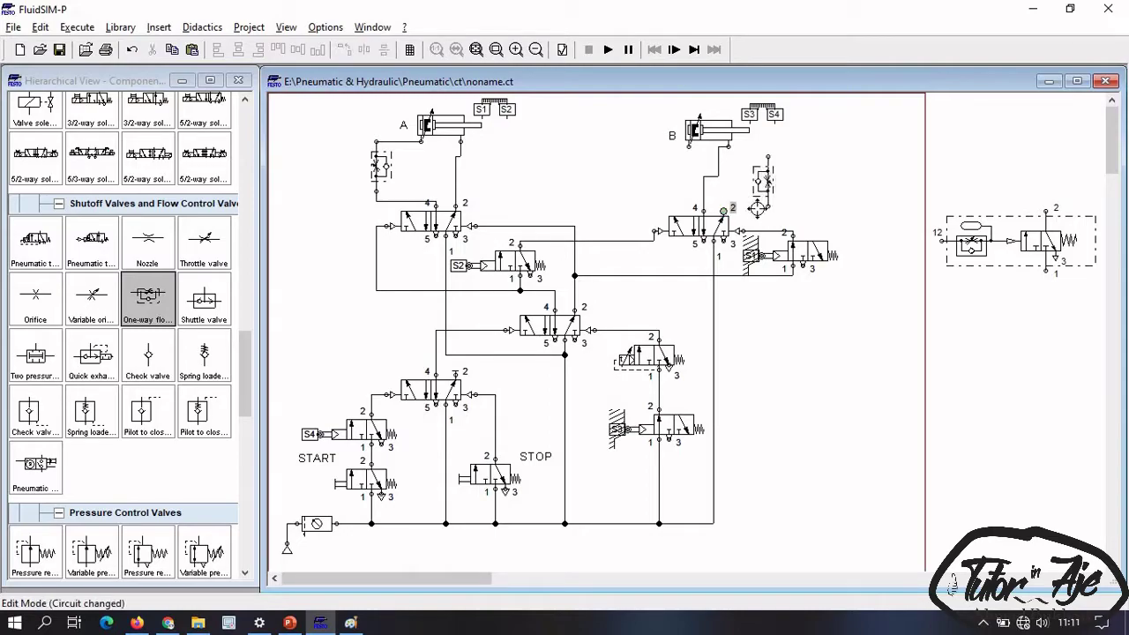
pyautogui.moveTo(770, 209); pyautogui.dragTo(726, 209)
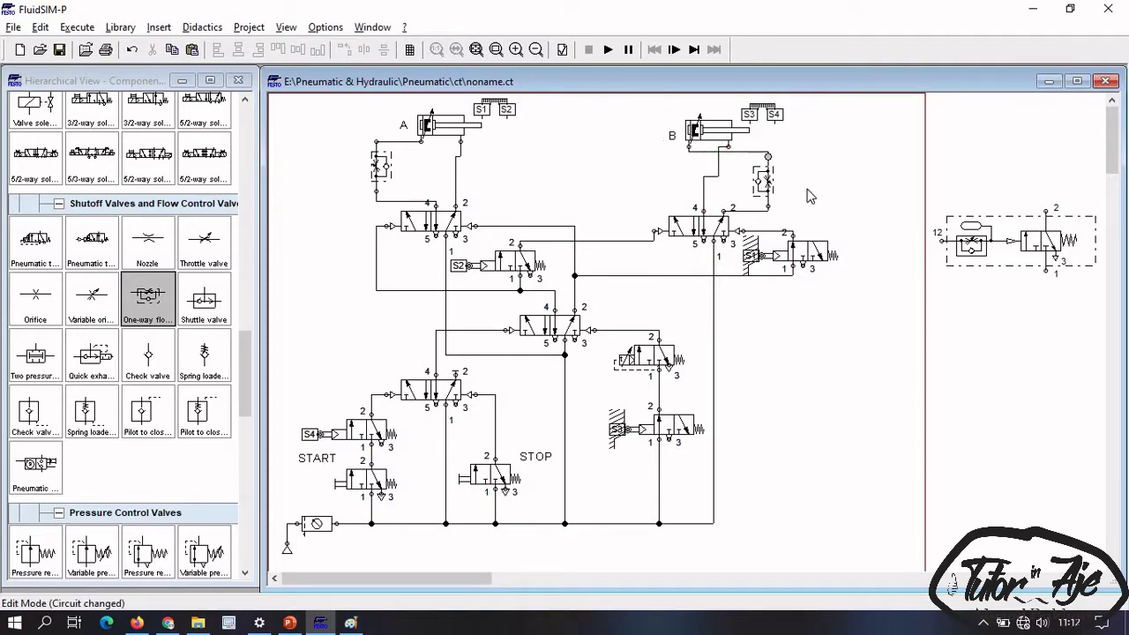
# Step: Reduce the opening level of cylinder B's one-way flow control valve to a nearly closed setting
pyautogui.doubleClick(766, 184)
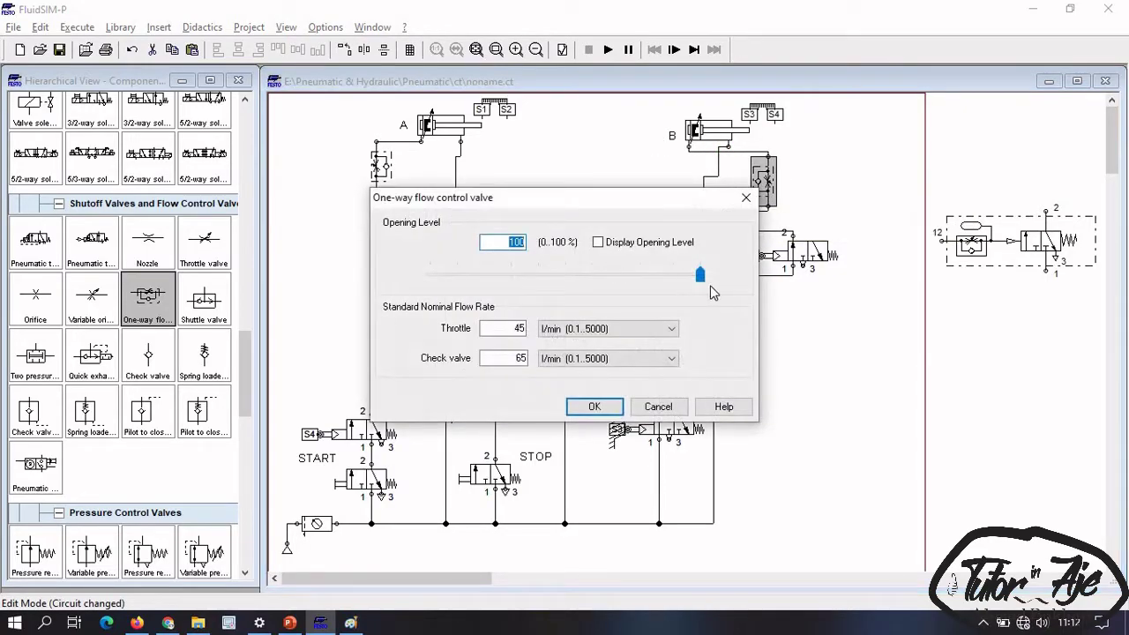
pyautogui.moveTo(699, 274); pyautogui.dragTo(438, 294)
pyautogui.click(594, 405)
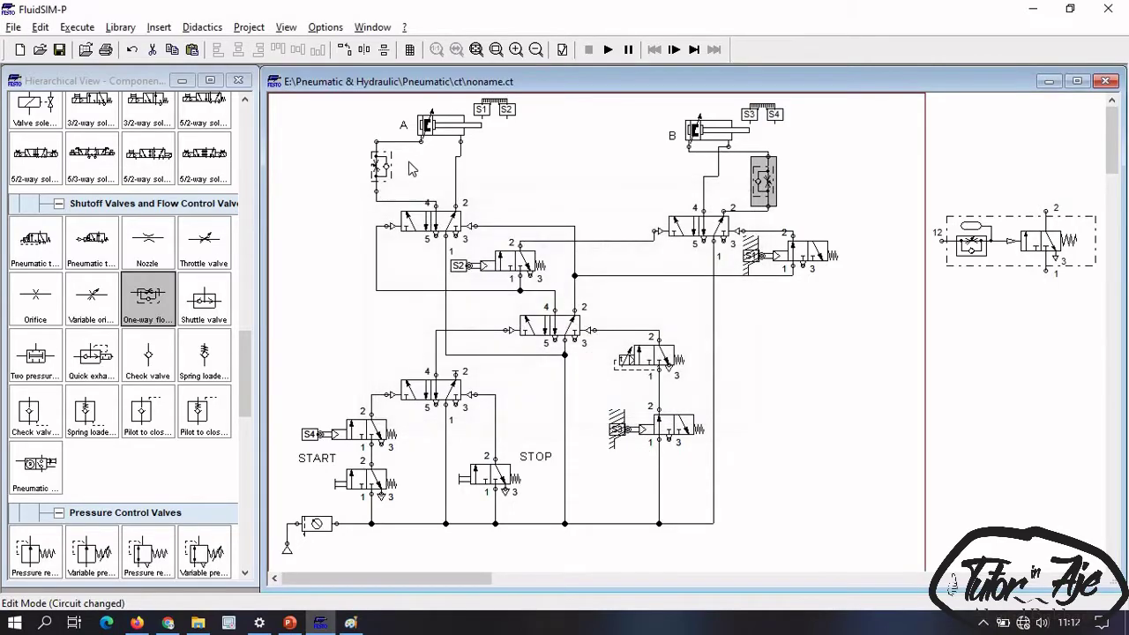
# Step: Set the opening level of cylinder A's one-way flow control valve to 1.53 %
pyautogui.doubleClick(387, 175)
pyautogui.moveTo(698, 274); pyautogui.dragTo(472, 276)
pyautogui.moveTo(441, 324); pyautogui.dragTo(436, 334)
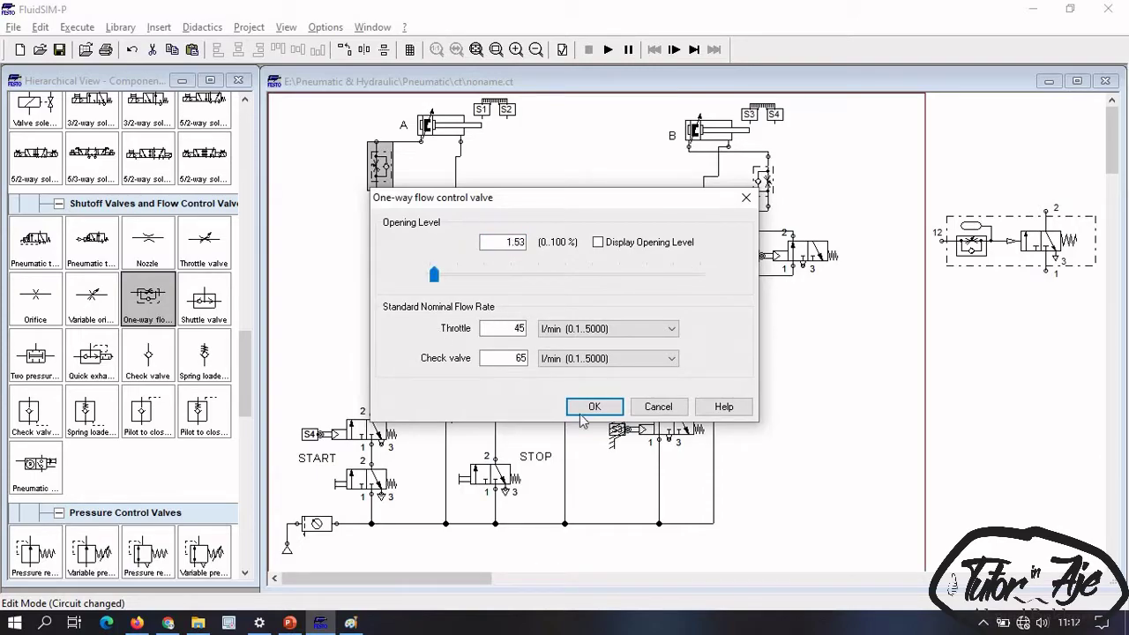
pyautogui.click(595, 406)
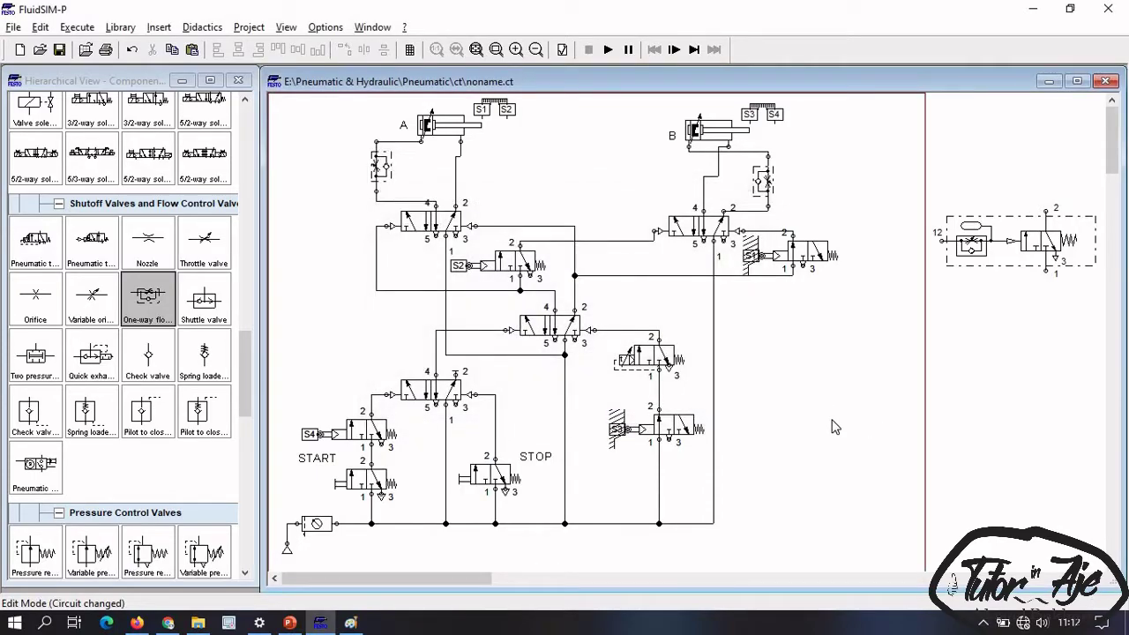
# Step: Add a text label reading "MATERING" to the left of cylinder A's flow control valve
pyautogui.moveTo(401, 178)
pyautogui.moveTo(248, 388); pyautogui.dragTo(248, 536)
pyautogui.moveTo(35, 494); pyautogui.dragTo(317, 172)
pyautogui.doubleClick(316, 167)
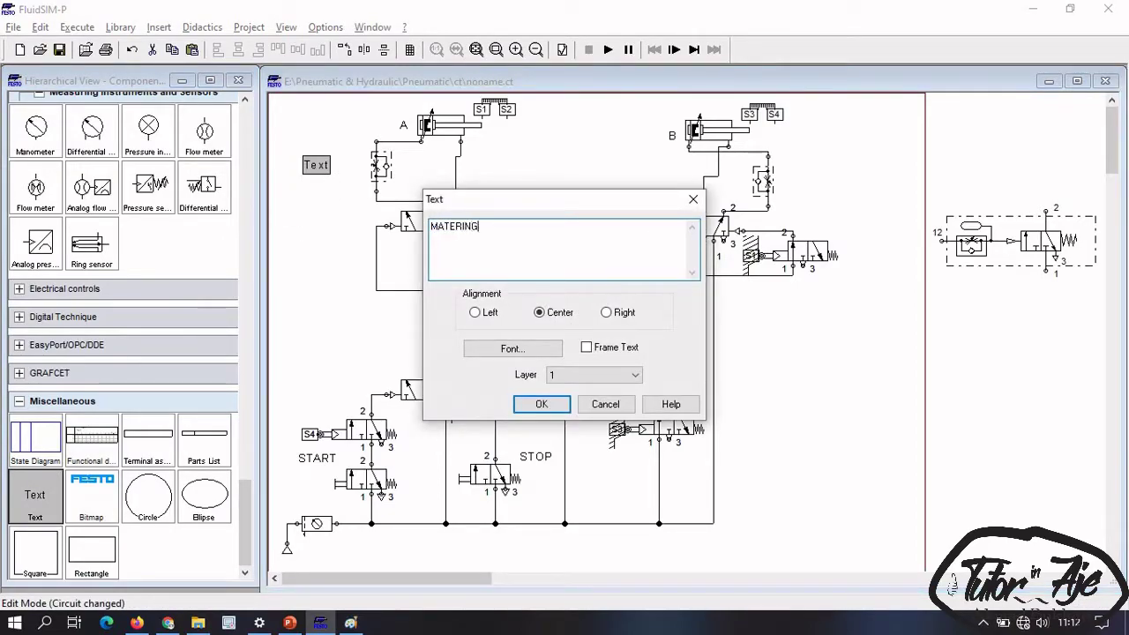
pyautogui.write('MATERING')
pyautogui.press('Return')
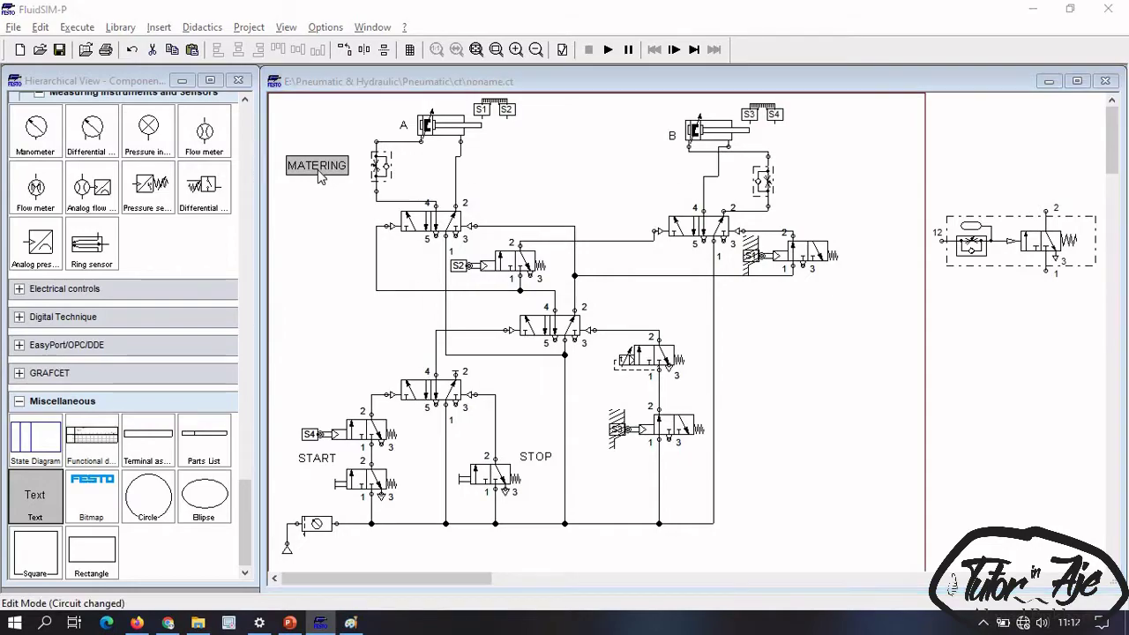
# Step: Change the "MATERING" label to "MAT. IN" and move it right next to cylinder A's flow control valve
pyautogui.doubleClick(317, 169)
pyautogui.press('End')
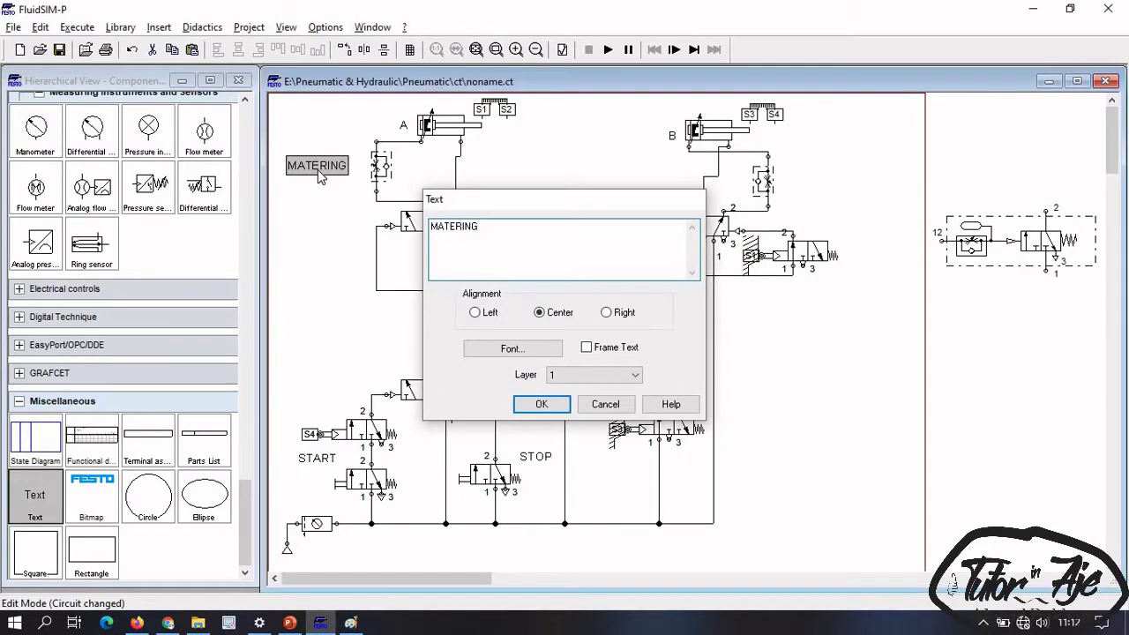
pyautogui.press('Return')
pyautogui.doubleClick(319, 171)
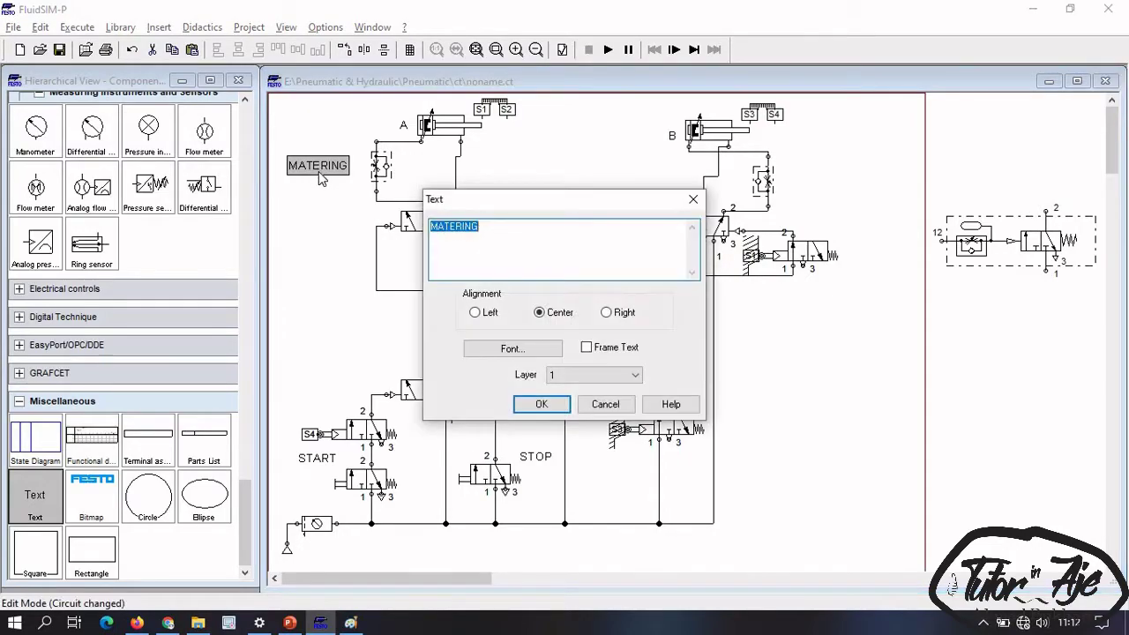
pyautogui.press('End')
pyautogui.press('BackSpace')
pyautogui.press('BackSpace')
pyautogui.press('BackSpace')
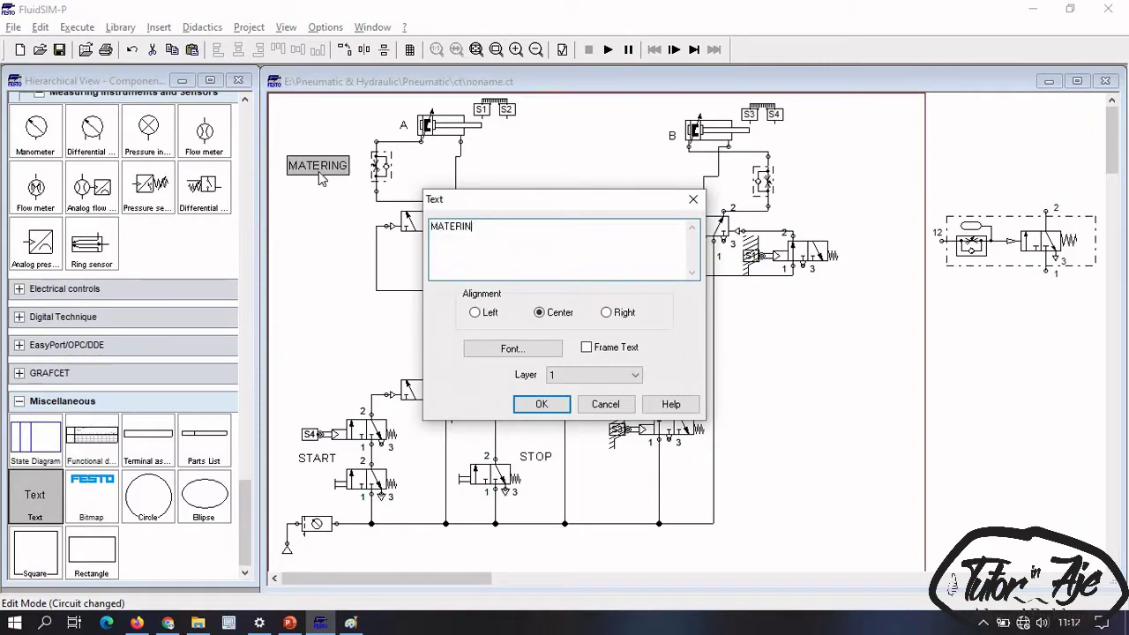
pyautogui.press('BackSpace')
pyautogui.press('BackSpace')
pyautogui.write('. ')
pyautogui.write('IN')
pyautogui.press('Return')
pyautogui.moveTo(318, 172); pyautogui.dragTo(343, 172)
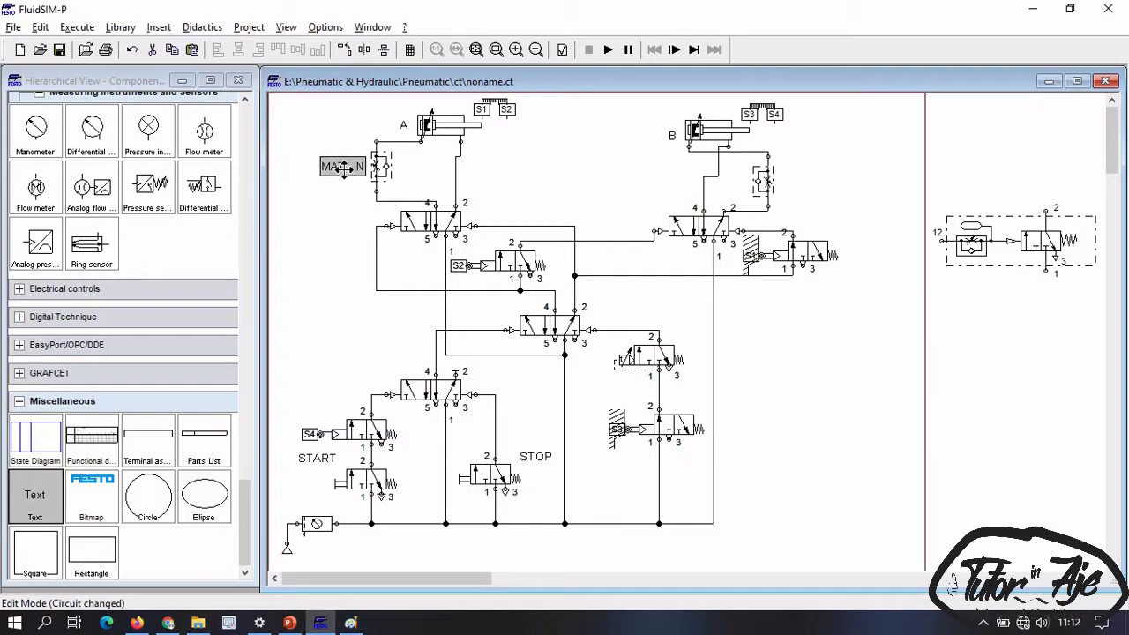
# Step: Paste a copy of the "MAT. IN" label and place it beside cylinder B's flow control valve
pyautogui.hotkey('ctrl', 'v')
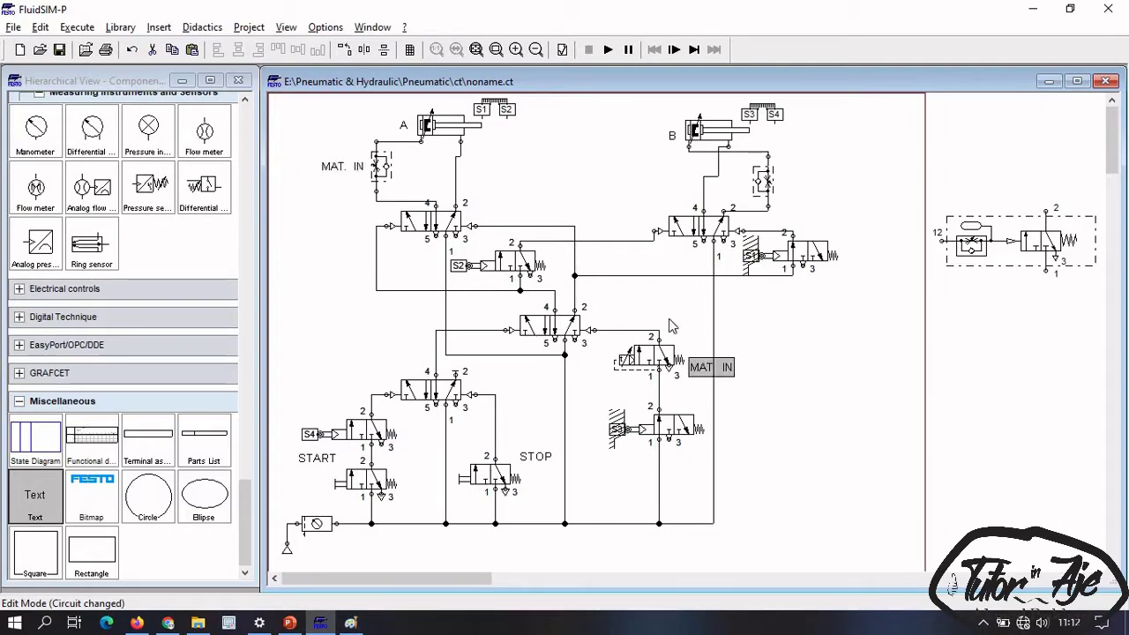
pyautogui.moveTo(723, 362); pyautogui.dragTo(816, 185)
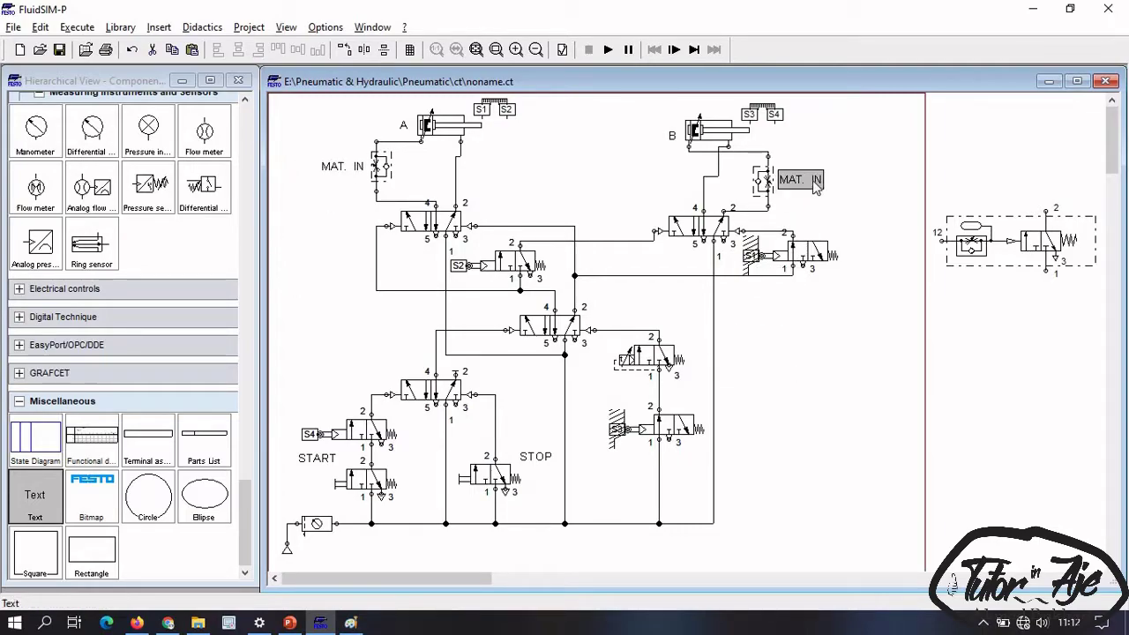
# Step: Change the label beside cylinder B's flow control valve to "MAT. OUT"
pyautogui.doubleClick(816, 183)
pyautogui.click(578, 260)
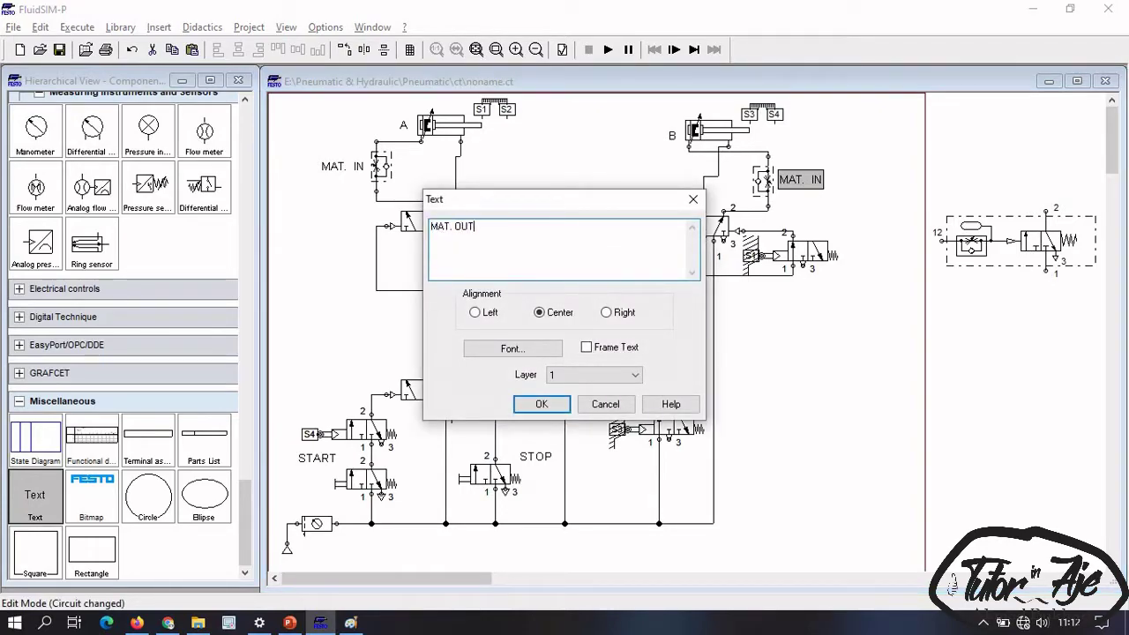
pyautogui.press('Return')
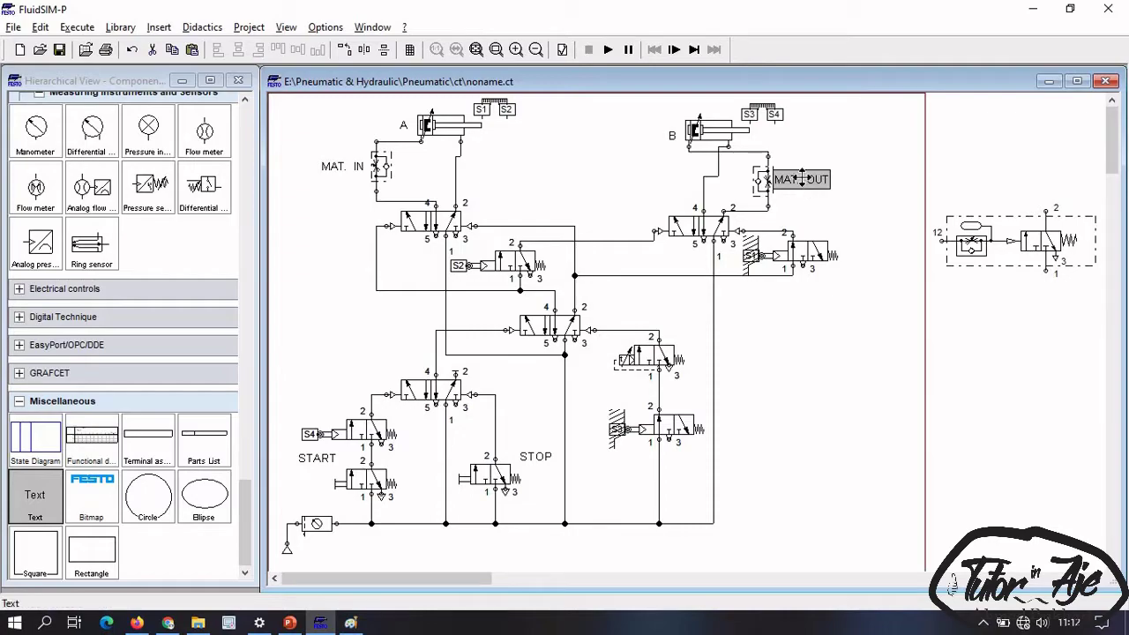
pyautogui.click(824, 336)
# Step: Run the simulation despite the warnings, actuate the START valve to watch the cylinder sequence, and stop the simulation
pyautogui.click(610, 55)
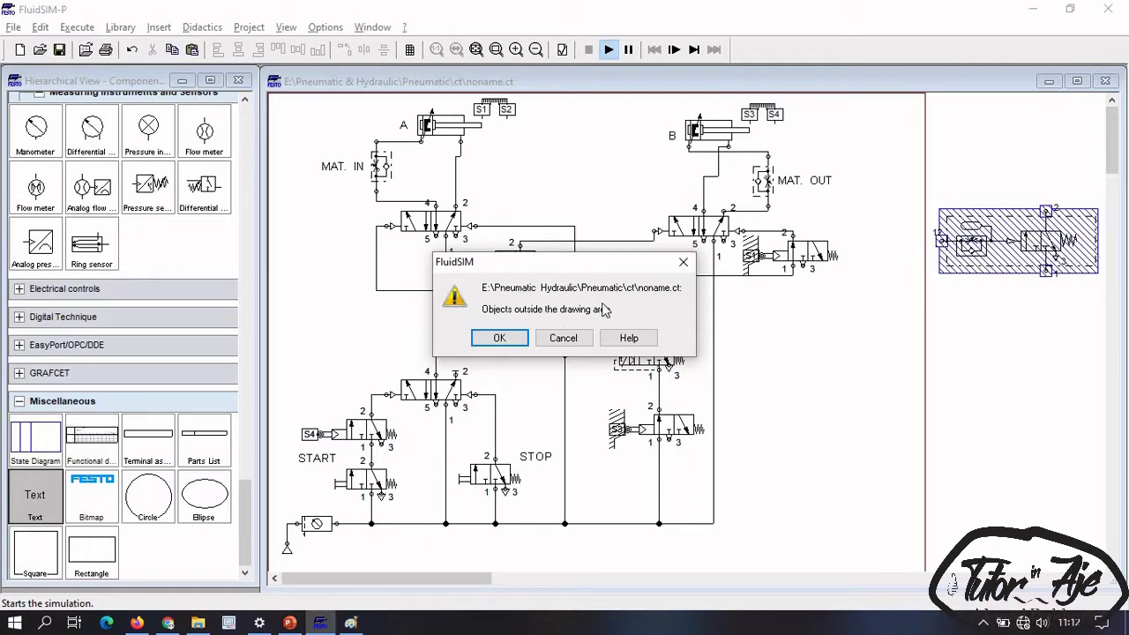
pyautogui.click(516, 343)
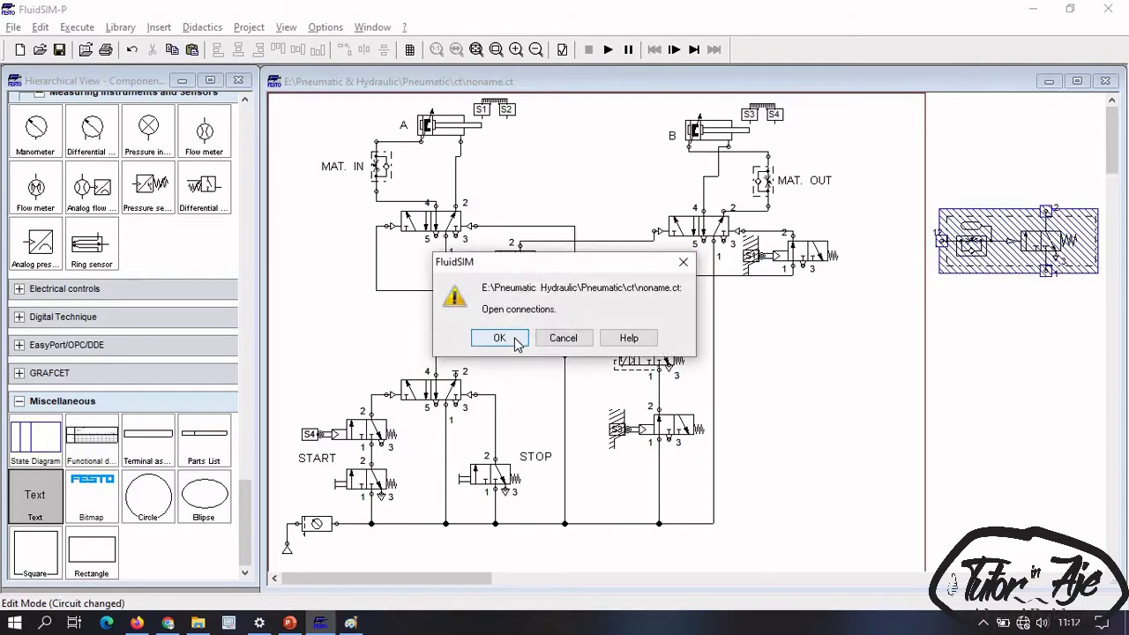
pyautogui.click(517, 343)
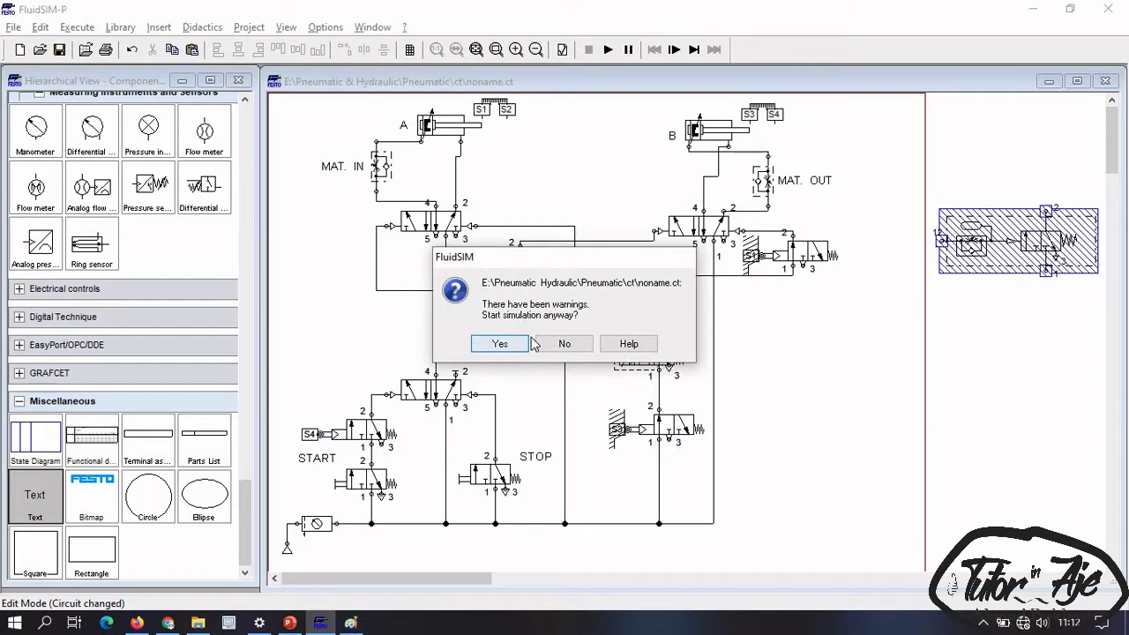
pyautogui.click(500, 343)
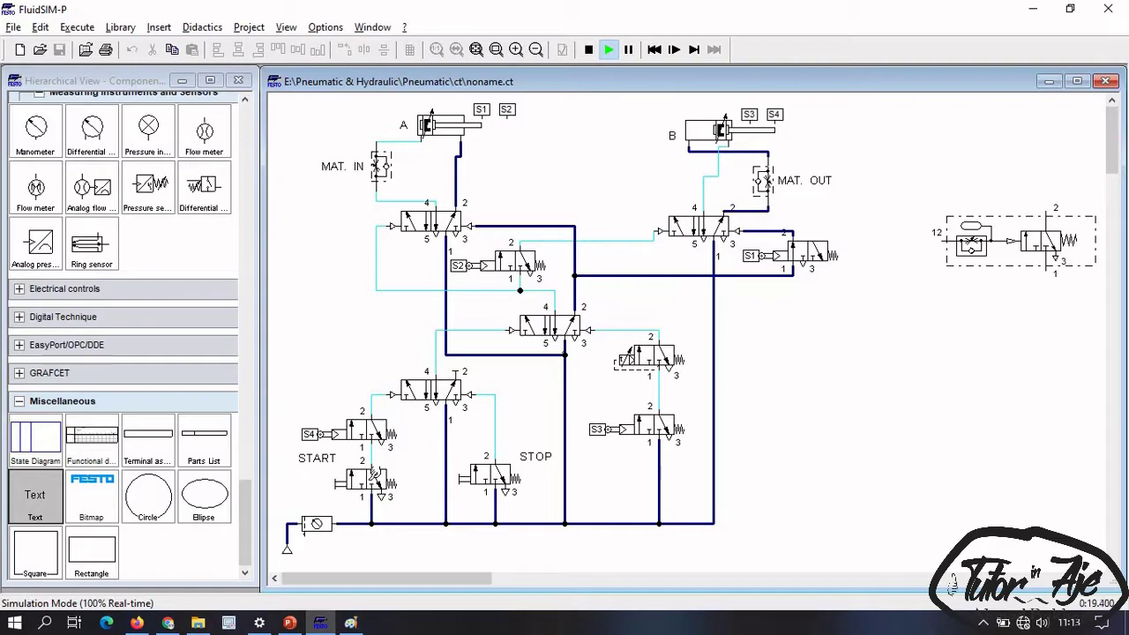
pyautogui.click(375, 476)
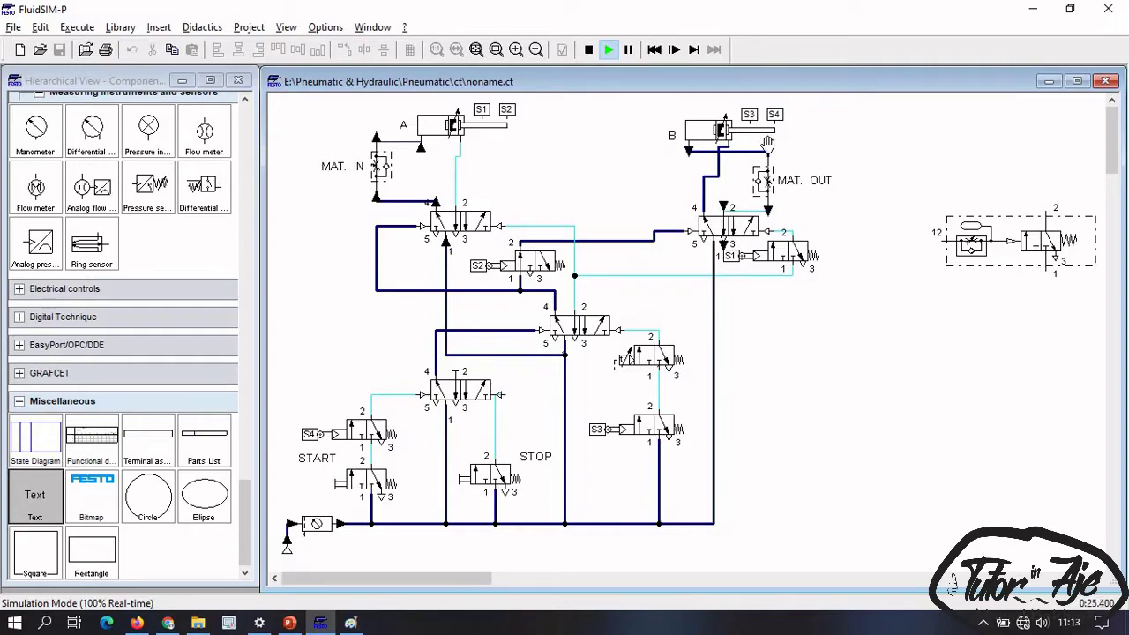
pyautogui.click(763, 181)
pyautogui.moveTo(703, 277); pyautogui.dragTo(723, 277)
pyautogui.click(814, 405)
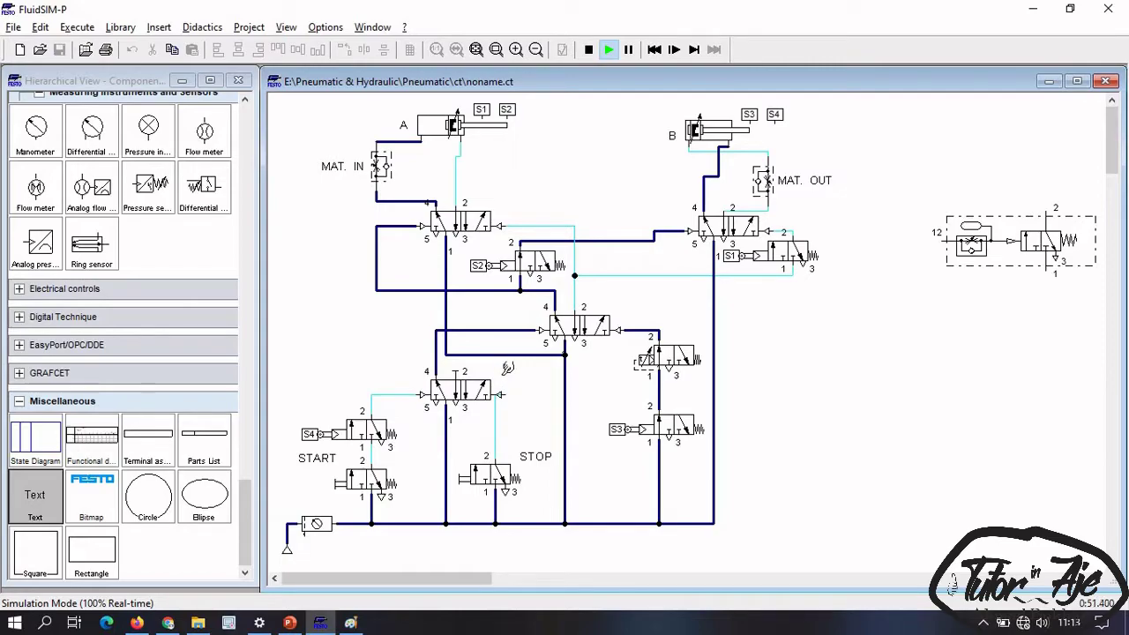
pyautogui.click(589, 53)
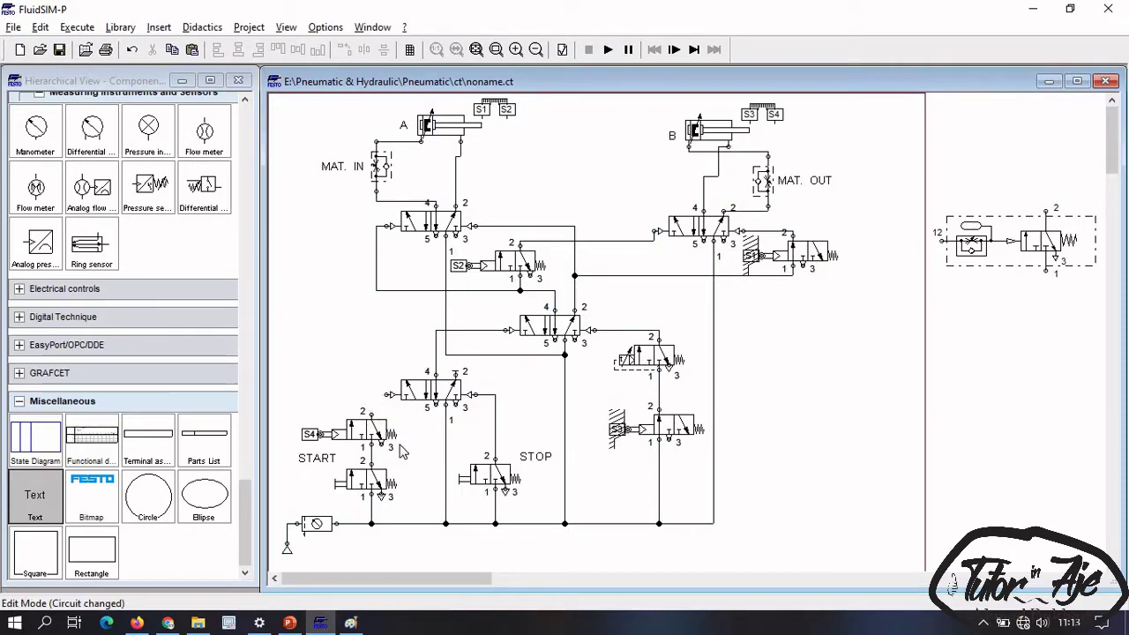
# Step: Rewire the S4 roller valve in series between the START/STOP 5/2 valve's port 4 and the middle 5/2 valve, and connect START to the freed left pilot
pyautogui.click(428, 412)
pyautogui.moveTo(428, 413); pyautogui.dragTo(394, 351)
pyautogui.click(431, 377)
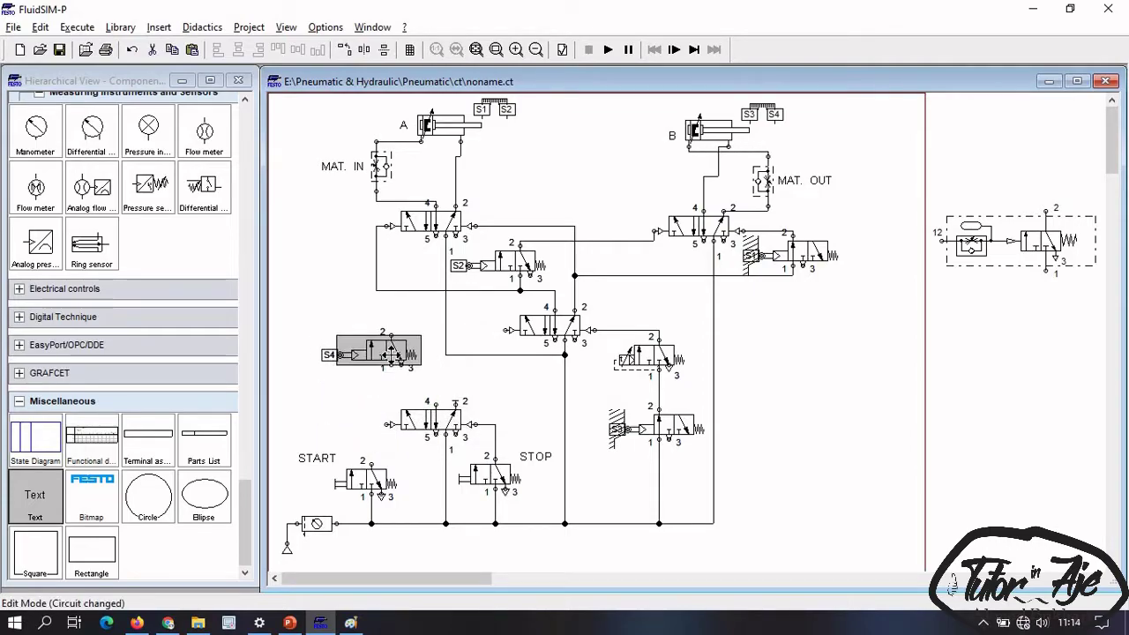
pyautogui.moveTo(436, 403); pyautogui.dragTo(397, 363)
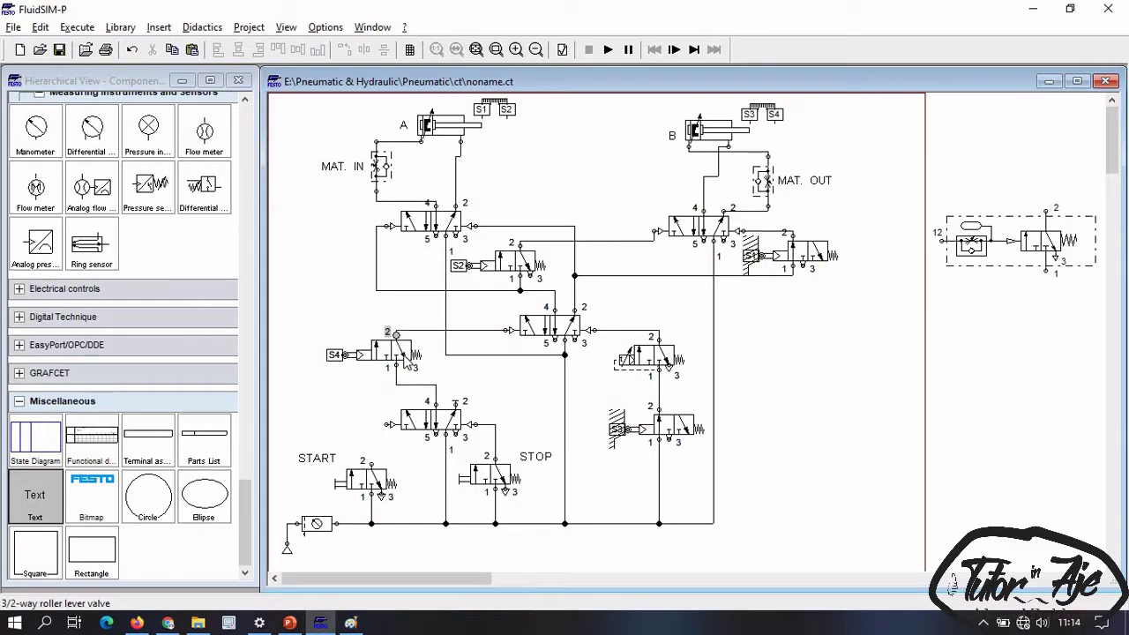
pyautogui.click(404, 356)
pyautogui.click(474, 384)
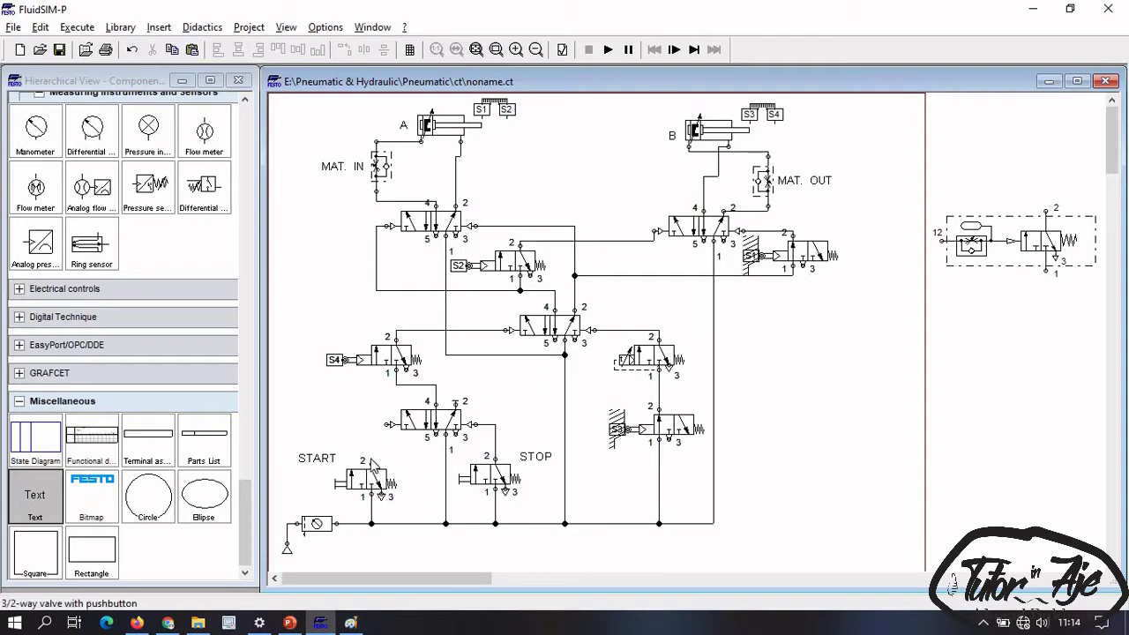
pyautogui.moveTo(372, 462); pyautogui.dragTo(388, 424)
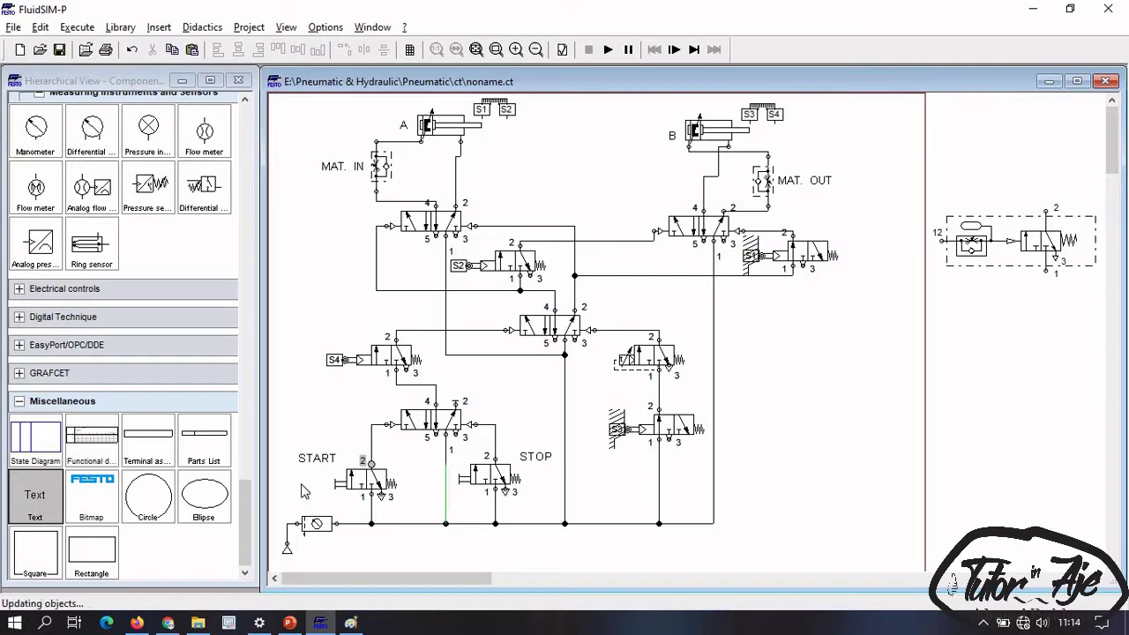
# Step: Simulate the rewired circuit despite the warnings, check its START and STOP behaviour with S4 in series, and stop the simulation
pyautogui.click(609, 50)
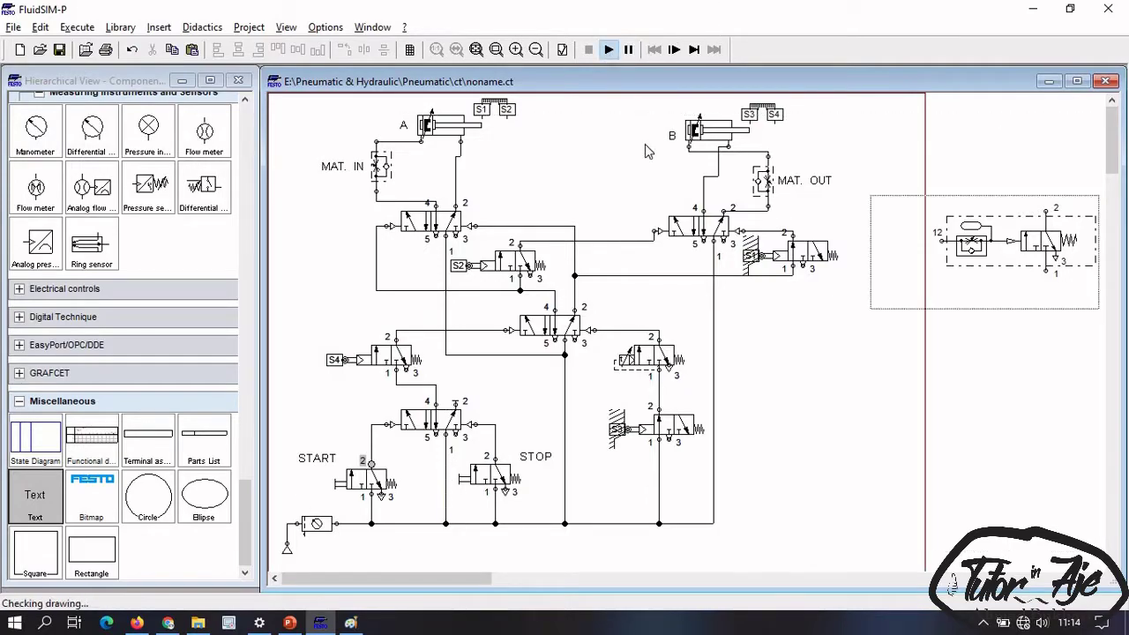
pyautogui.click(519, 343)
pyautogui.click(499, 338)
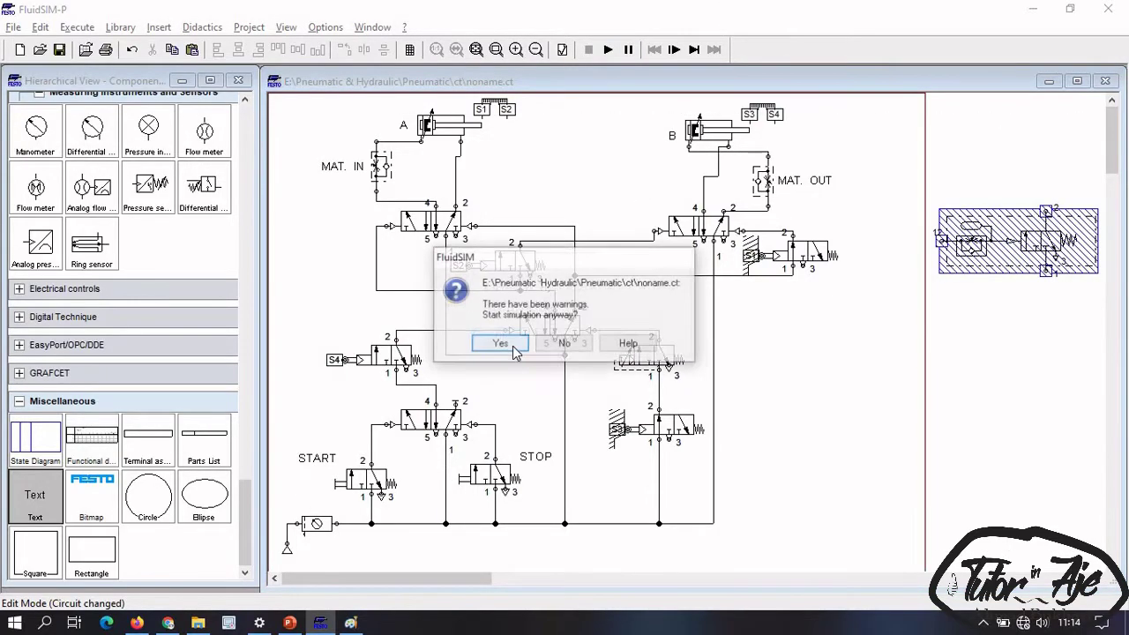
pyautogui.click(511, 346)
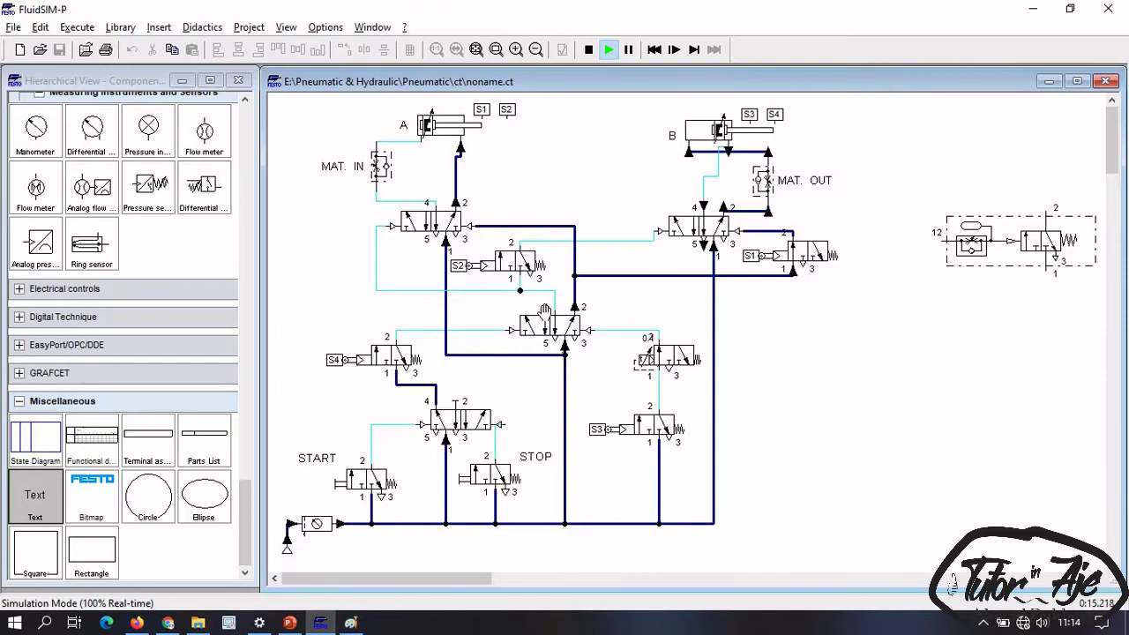
pyautogui.click(767, 180)
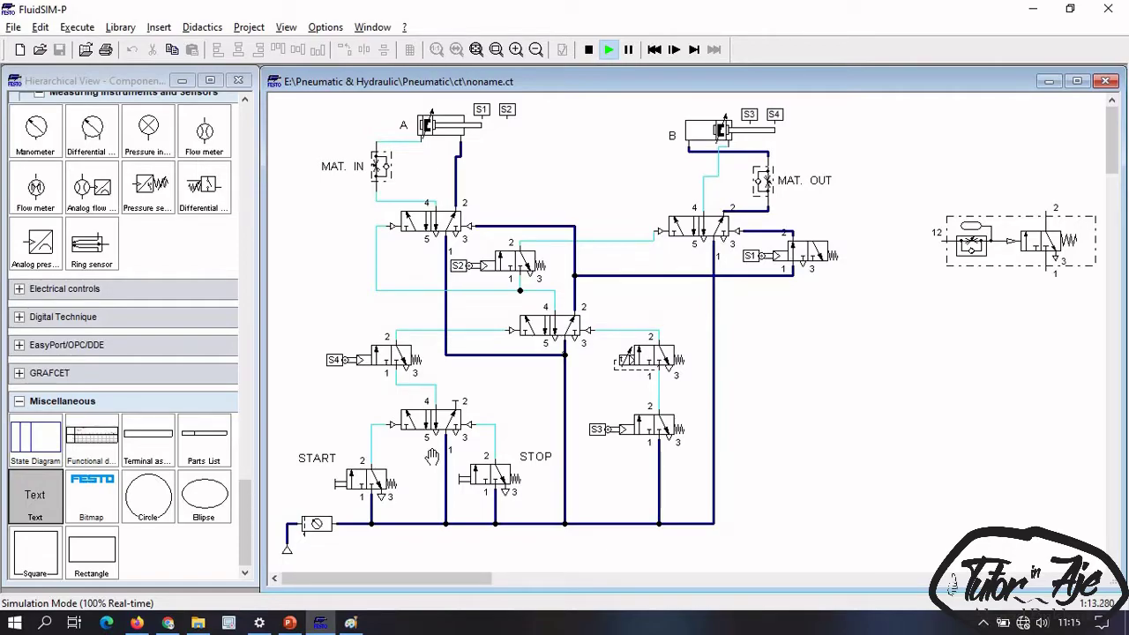
pyautogui.click(342, 526)
pyautogui.click(341, 528)
pyautogui.click(589, 50)
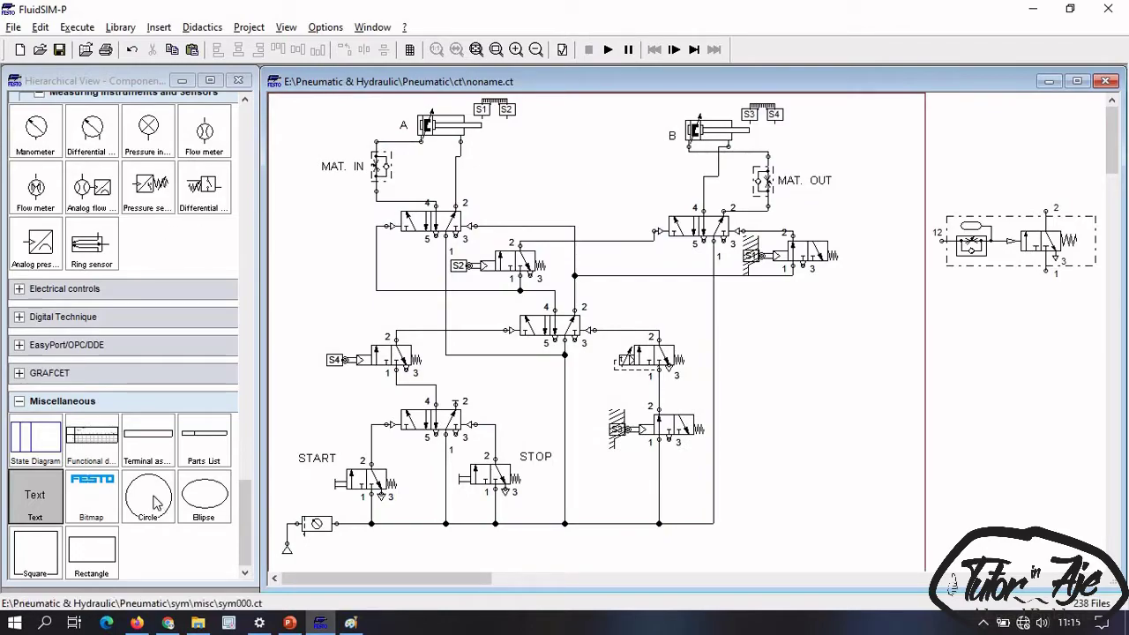
# Step: Add a one-way flow control valve in the free space between the cylinders and set its opening level to 1.83 %
pyautogui.scroll(4, 136, 438)
pyautogui.scroll(9, 137, 439)
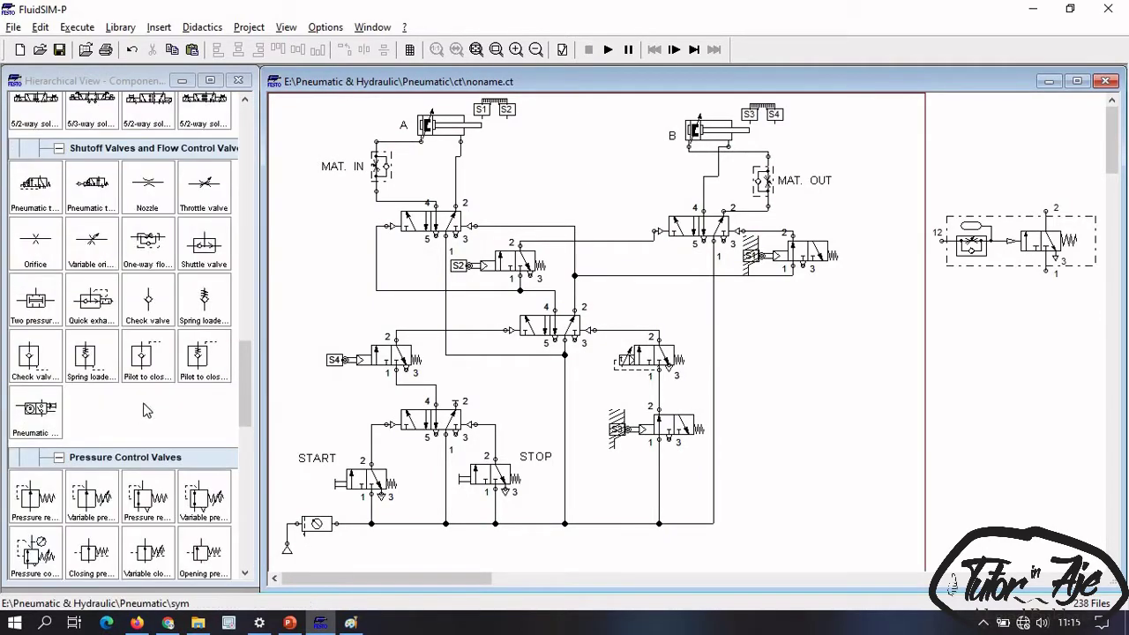
pyautogui.moveTo(153, 253); pyautogui.dragTo(523, 177)
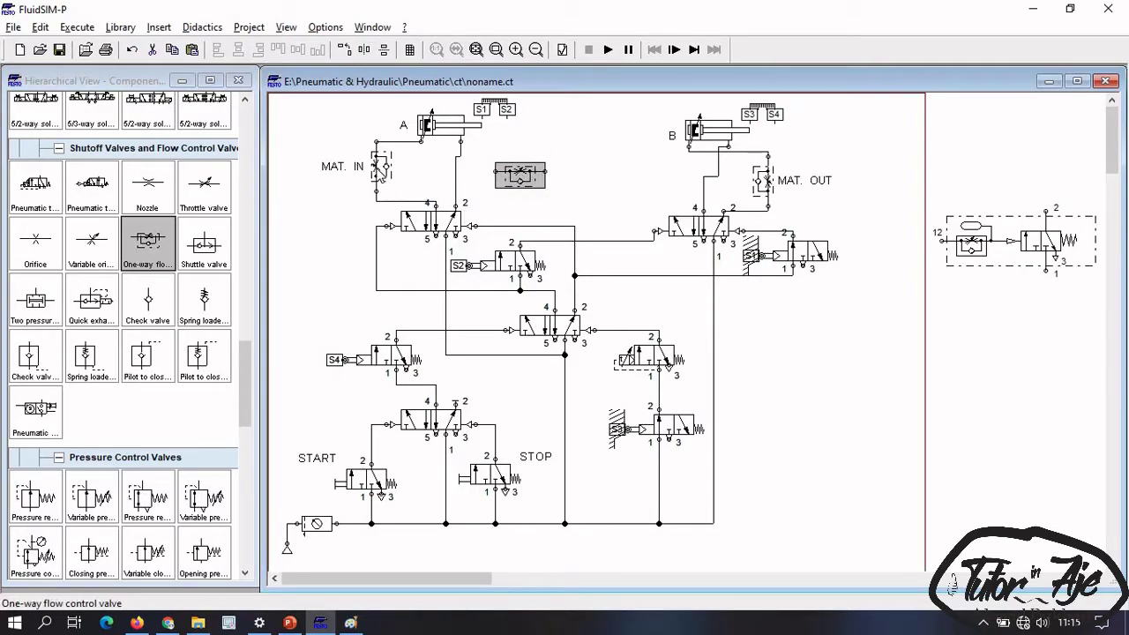
pyautogui.doubleClick(525, 179)
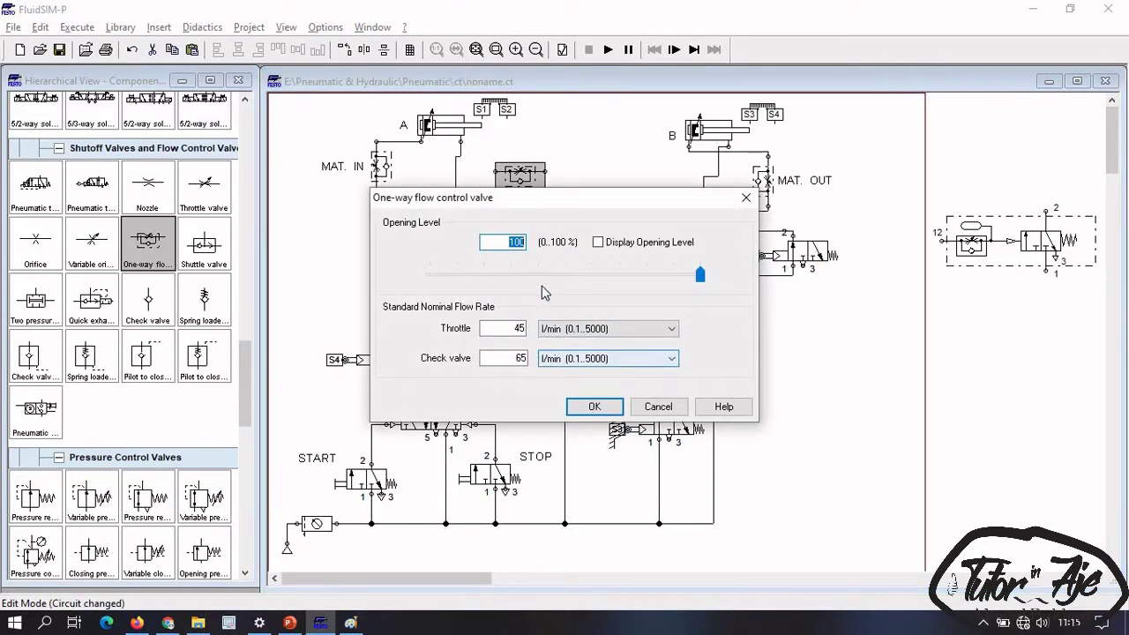
pyautogui.moveTo(455, 278); pyautogui.dragTo(432, 276)
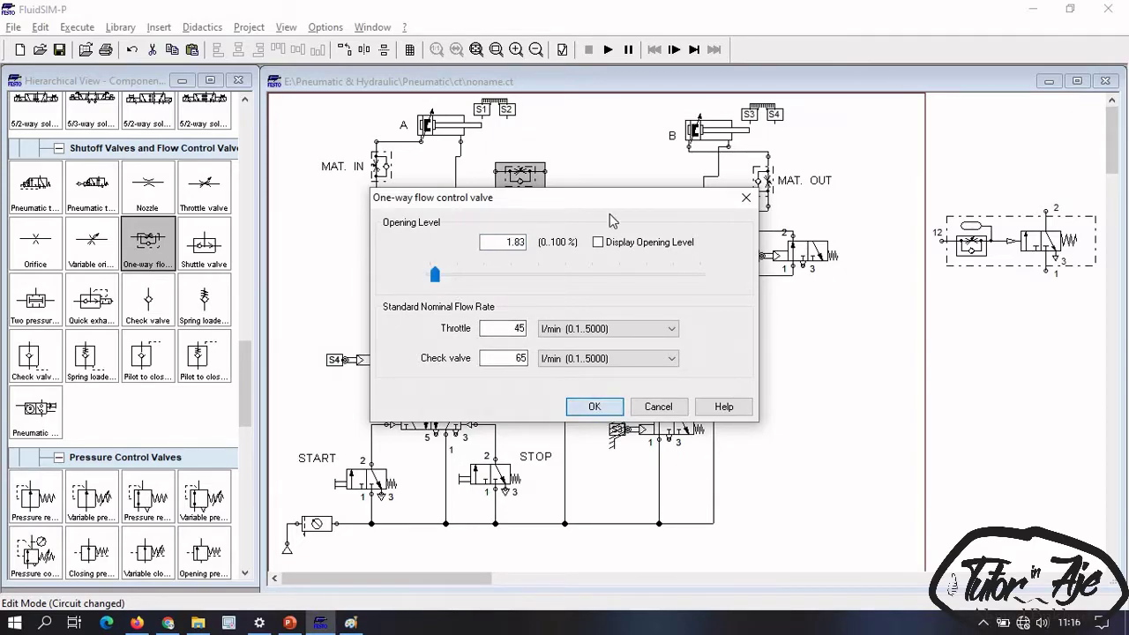
pyautogui.click(595, 406)
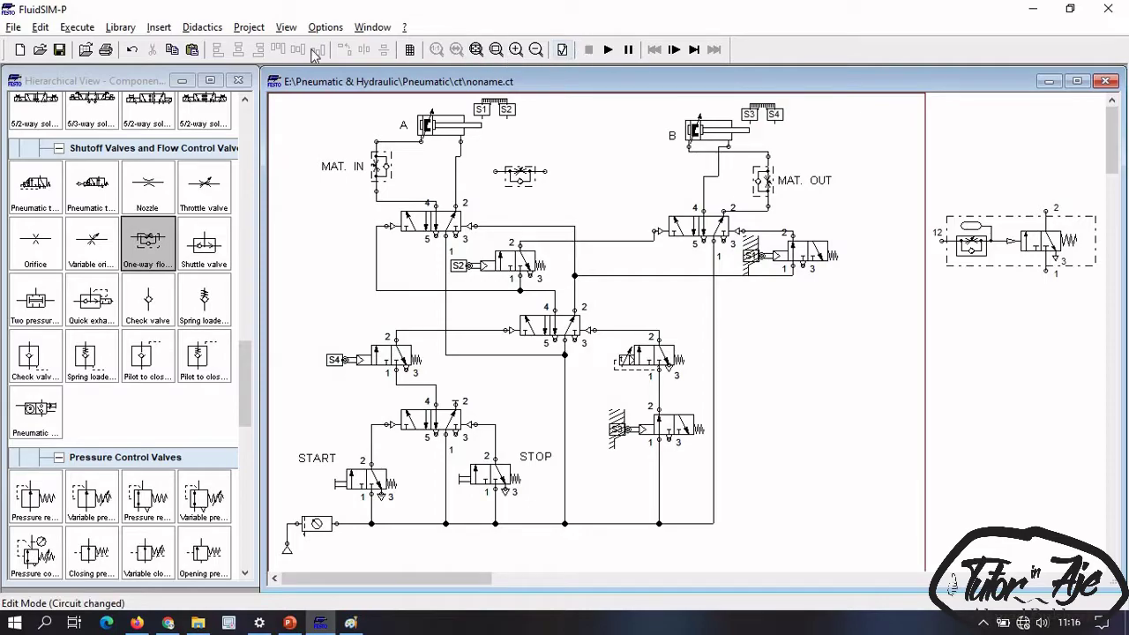
# Step: Rotate the new flow control valve upright and connect it in series between port 4 of cylinder A's 5/2 valve and the "MAT. IN" valve
pyautogui.click(516, 175)
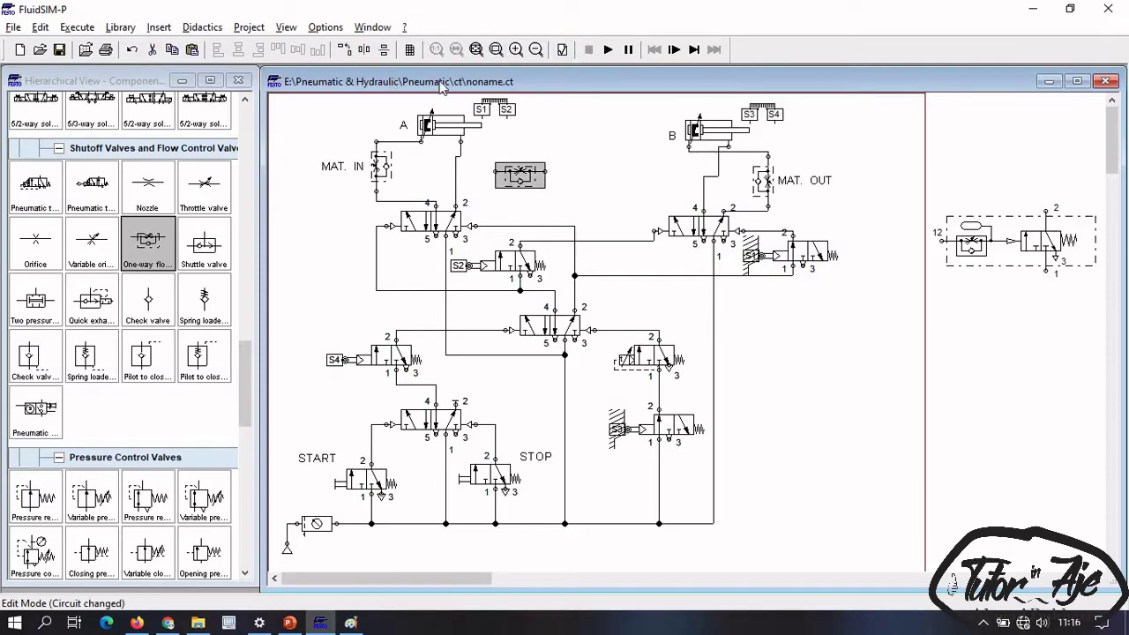
pyautogui.click(350, 52)
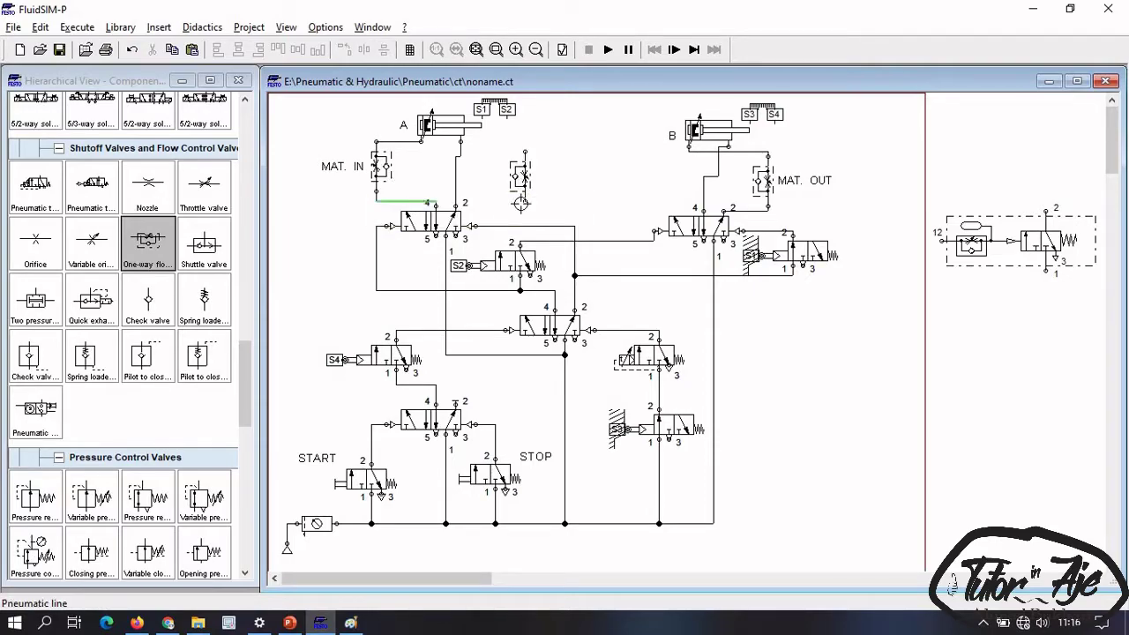
pyautogui.moveTo(526, 181); pyautogui.dragTo(311, 218)
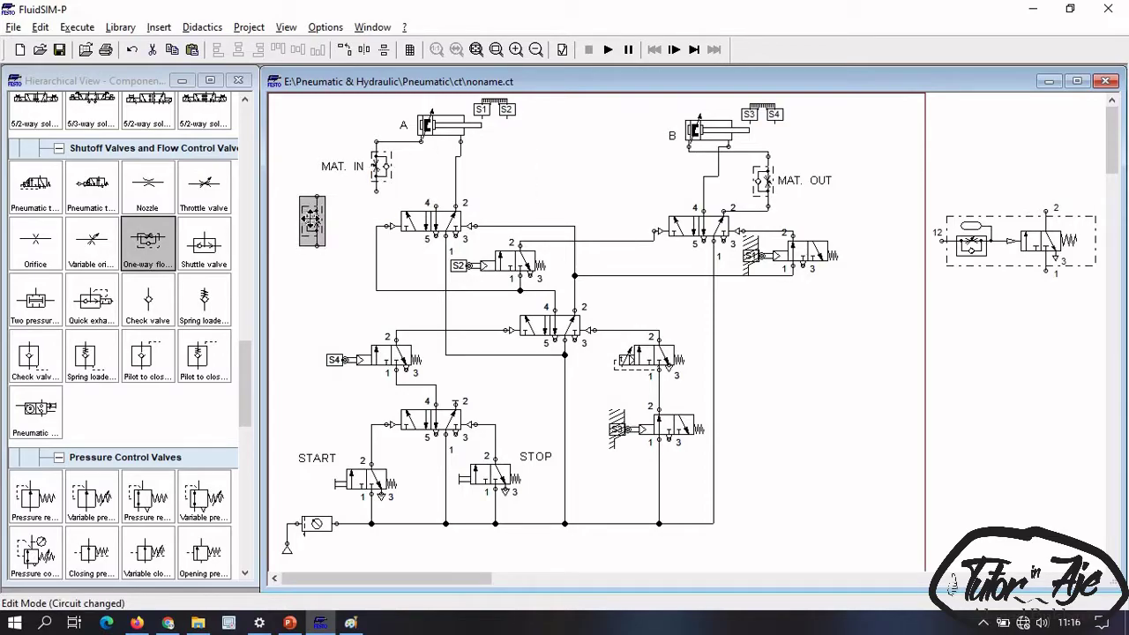
pyautogui.moveTo(436, 205); pyautogui.dragTo(318, 247)
pyautogui.moveTo(377, 212); pyautogui.dragTo(361, 212)
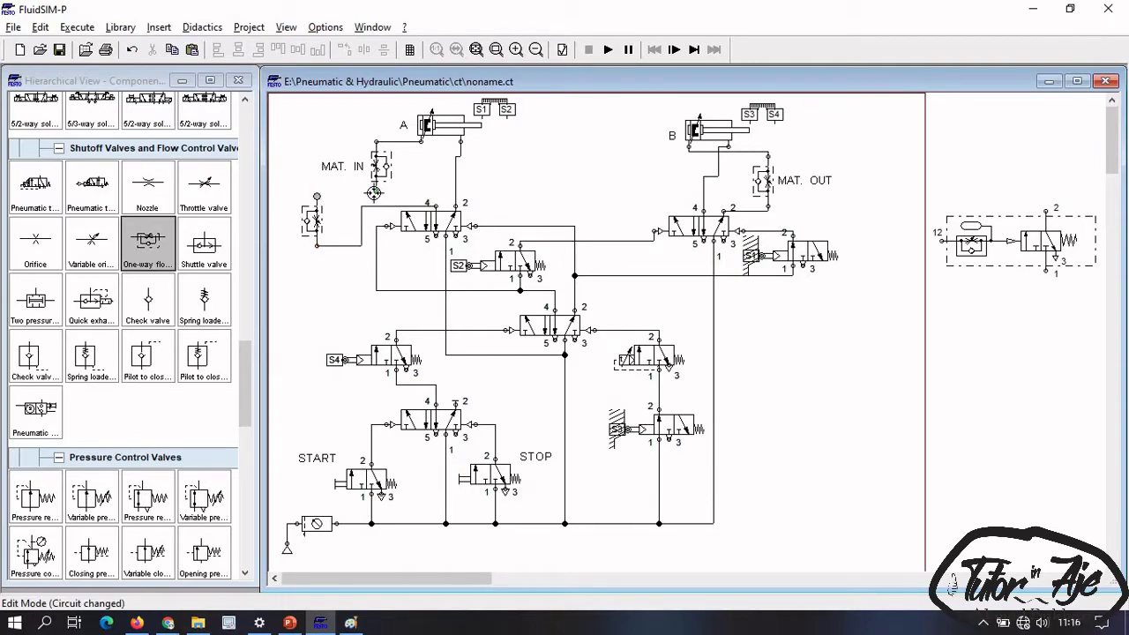
pyautogui.moveTo(317, 228); pyautogui.dragTo(332, 222)
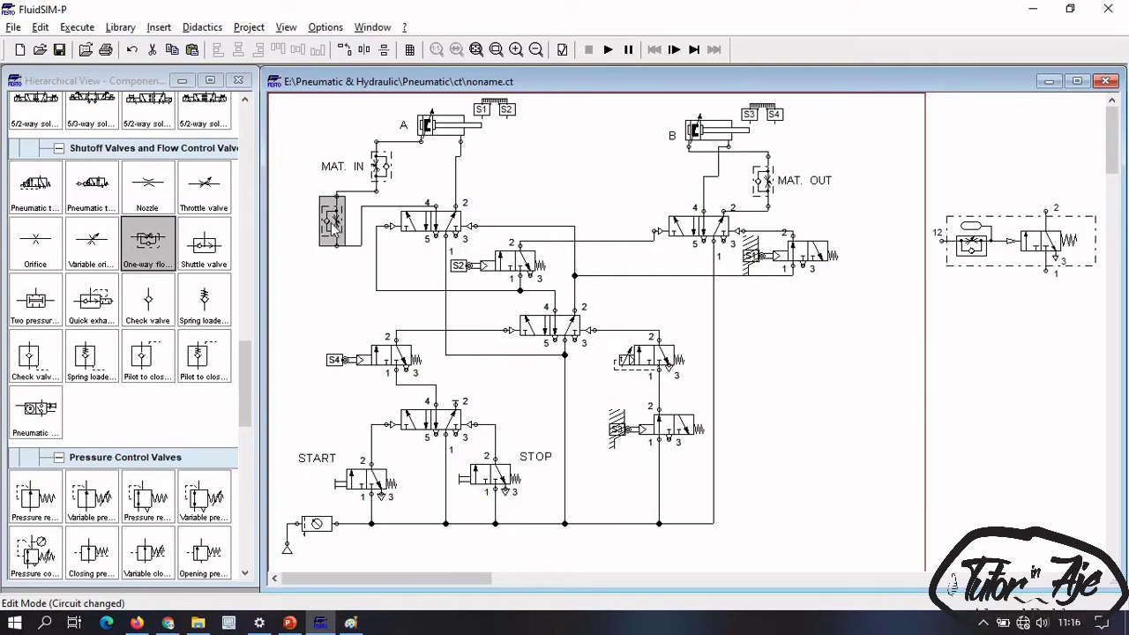
# Step: Copy the "MAT. OUT" label to the left of cylinder A's new flow control valve and adjust both so they sit side by side
pyautogui.click(796, 186)
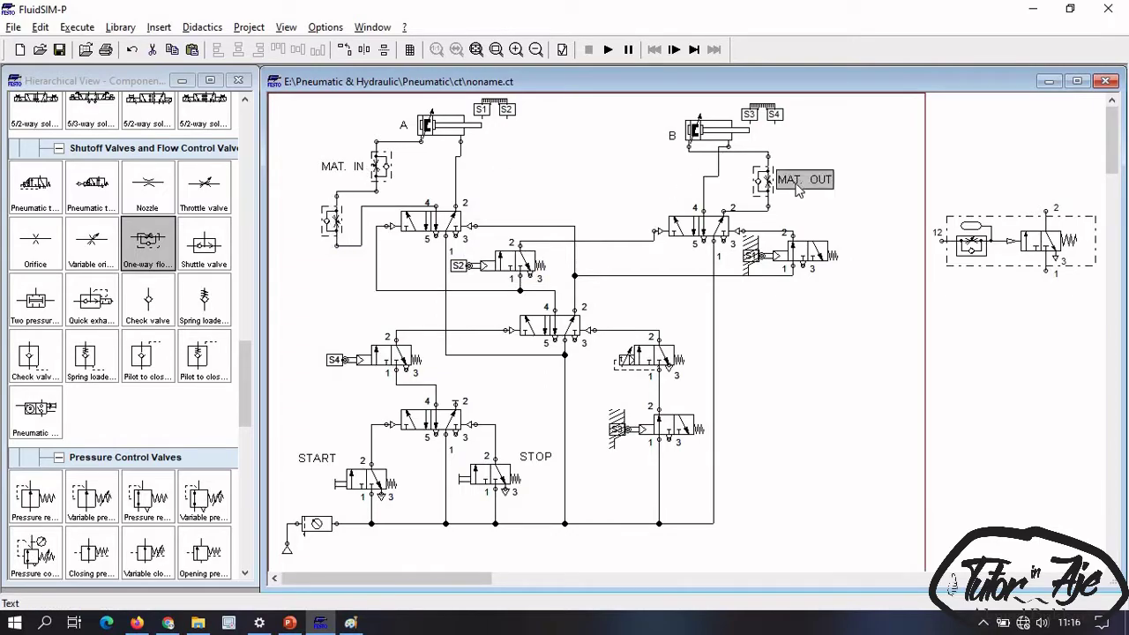
pyautogui.hotkey('ctrl', 'c')
pyautogui.hotkey('ctrl', 'v')
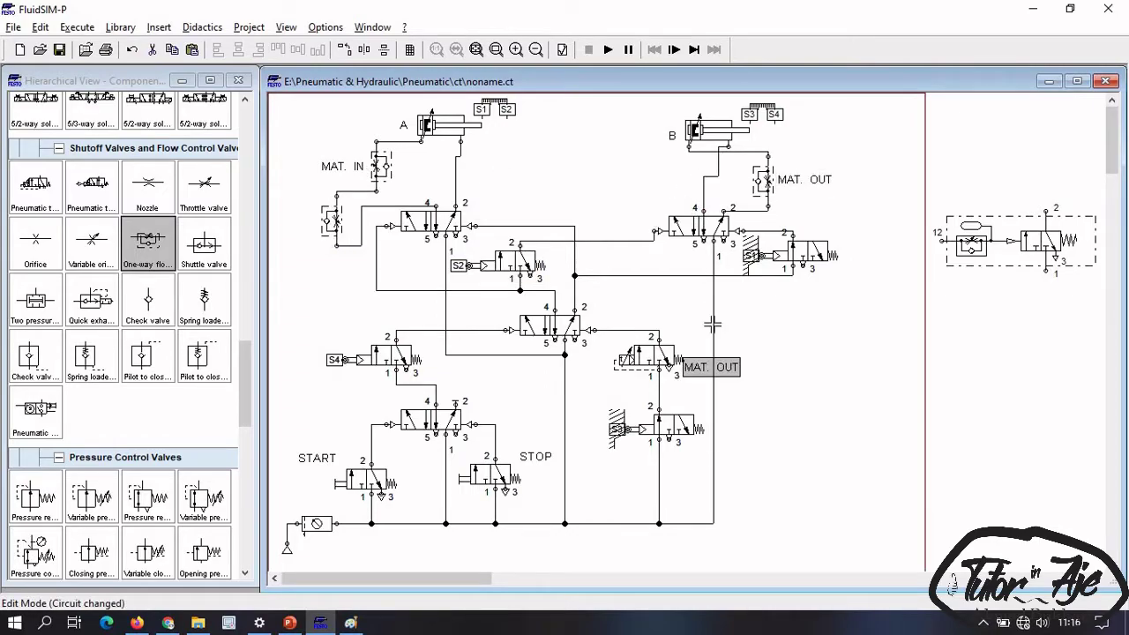
pyautogui.moveTo(697, 361); pyautogui.dragTo(280, 212)
pyautogui.click(340, 217)
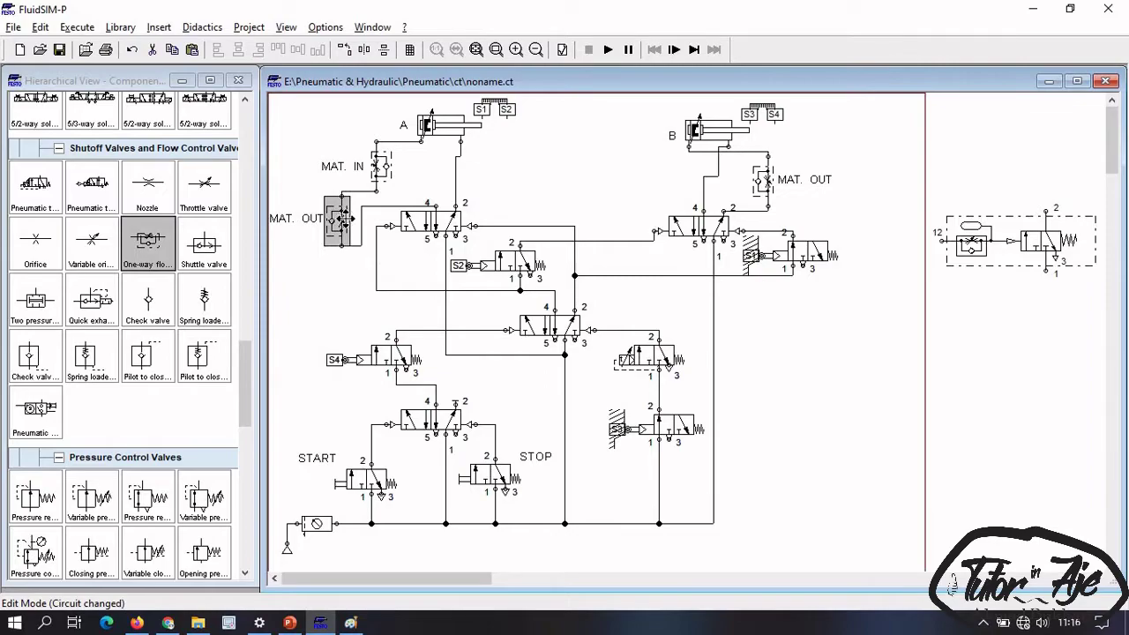
pyautogui.click(364, 226)
pyautogui.moveTo(316, 224); pyautogui.dragTo(320, 228)
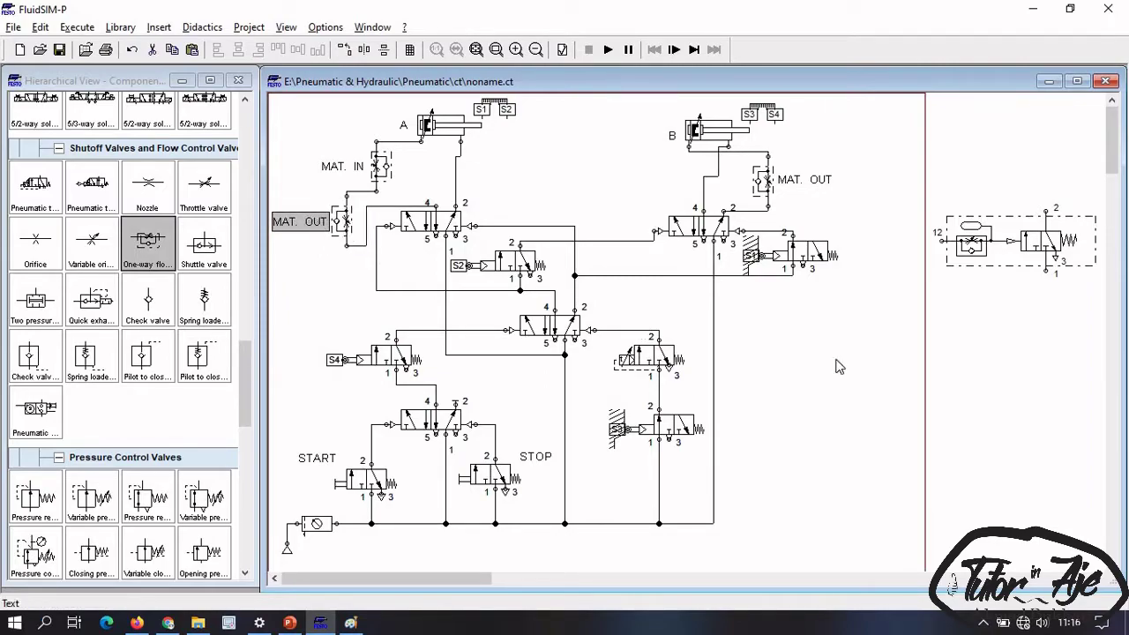
pyautogui.click(775, 360)
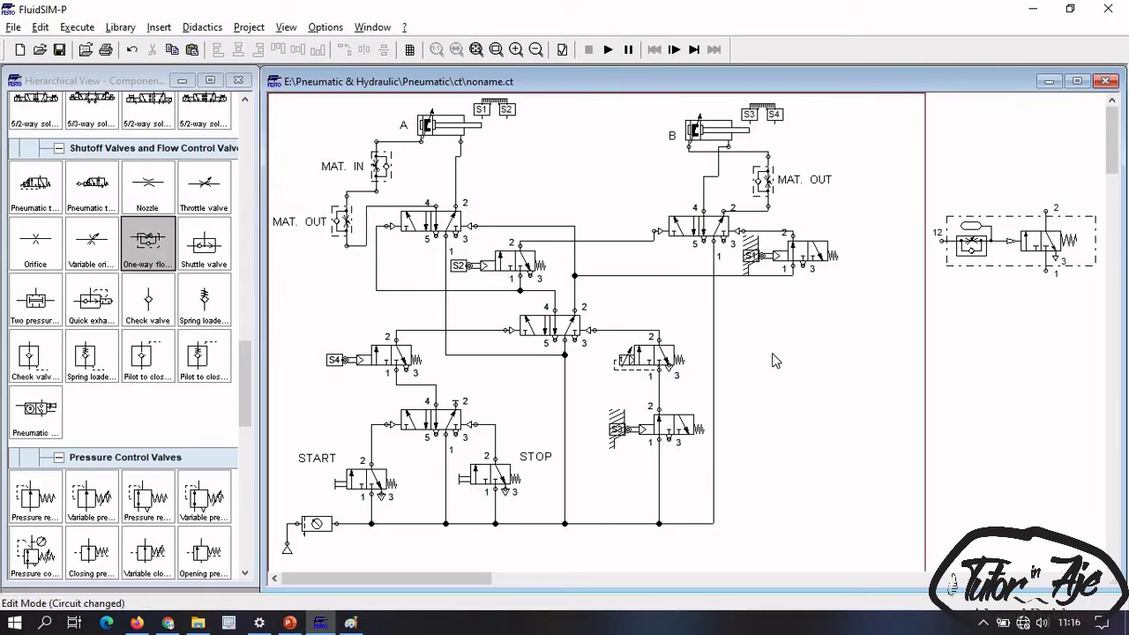
# Step: Start the simulation despite the warnings and actuate the START valve to test cylinder A with both flow control valves
pyautogui.click(609, 50)
pyautogui.click(500, 338)
pyautogui.click(500, 338)
pyautogui.click(516, 340)
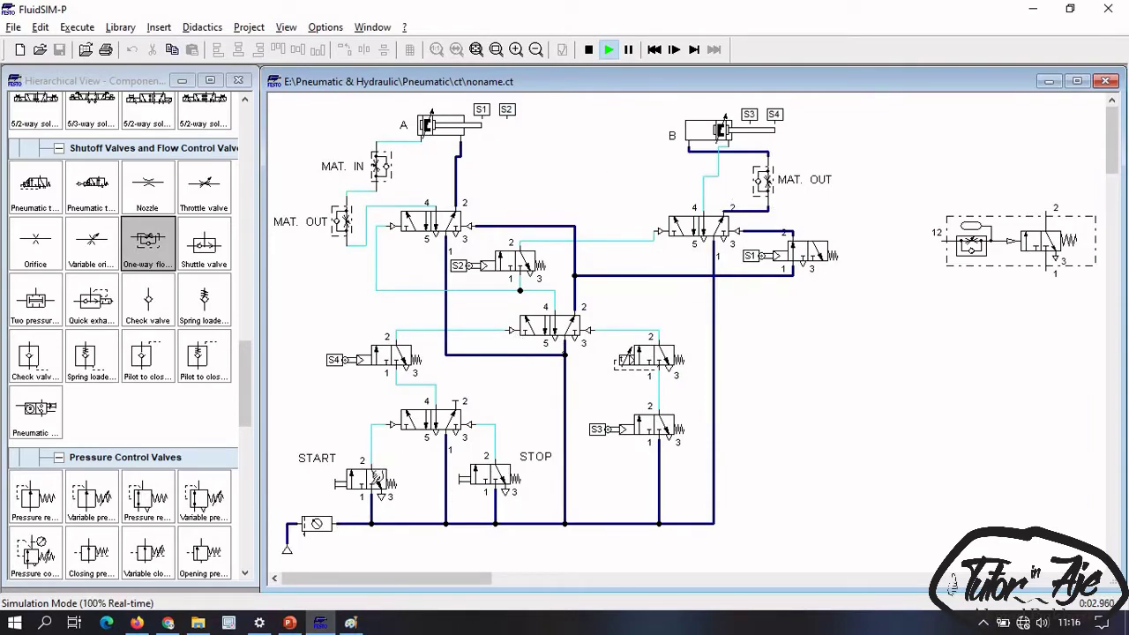
pyautogui.click(376, 481)
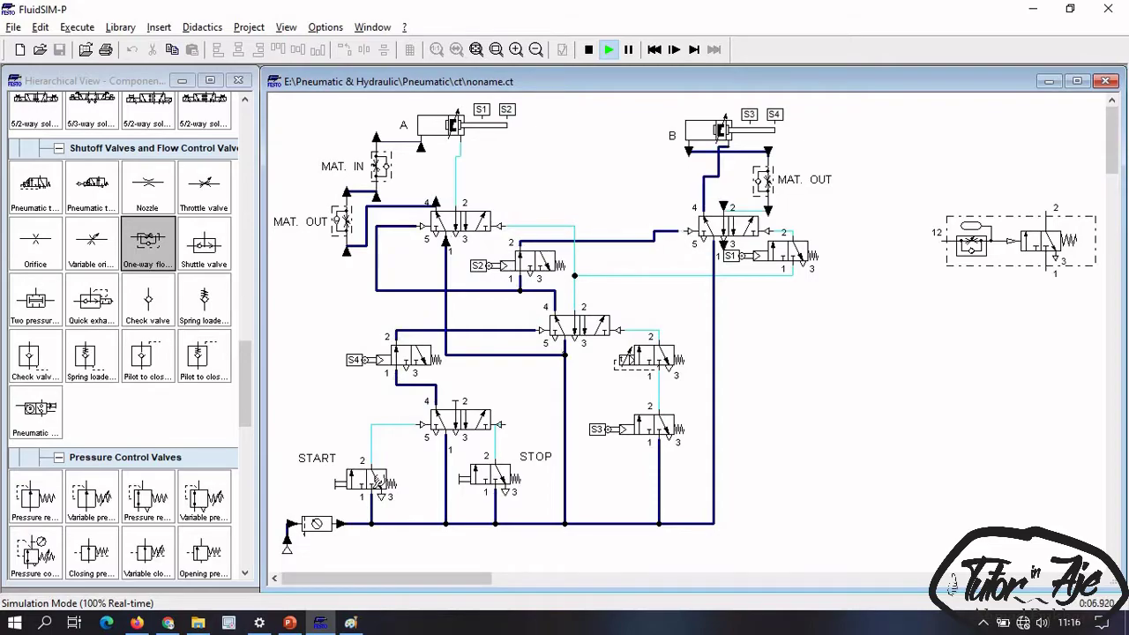
# Step: Set the opening level of cylinder B's "MAT. OUT" valve to 2.84 % and of cylinder A's to 2.96 % during the simulation
pyautogui.click(768, 188)
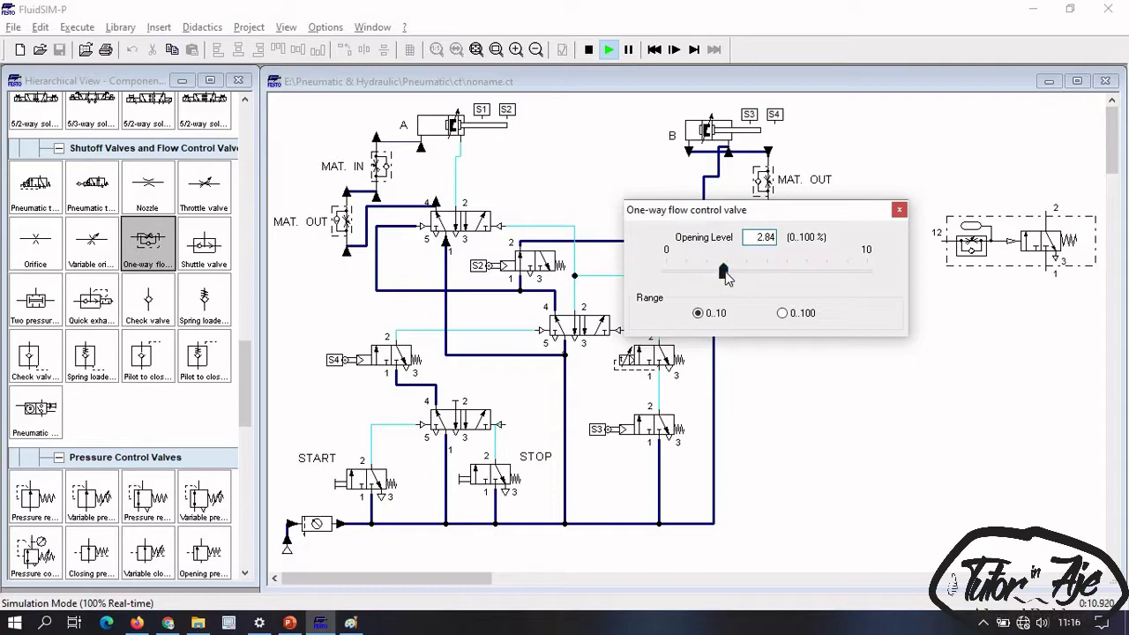
pyautogui.click(802, 391)
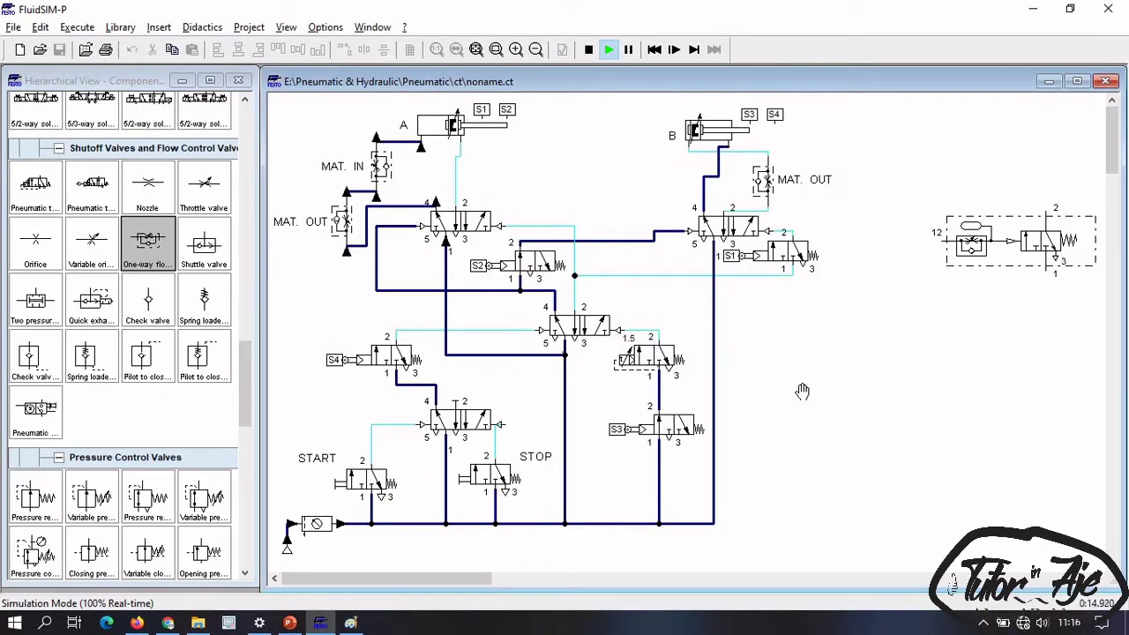
pyautogui.click(349, 228)
pyautogui.moveTo(290, 313); pyautogui.dragTo(295, 314)
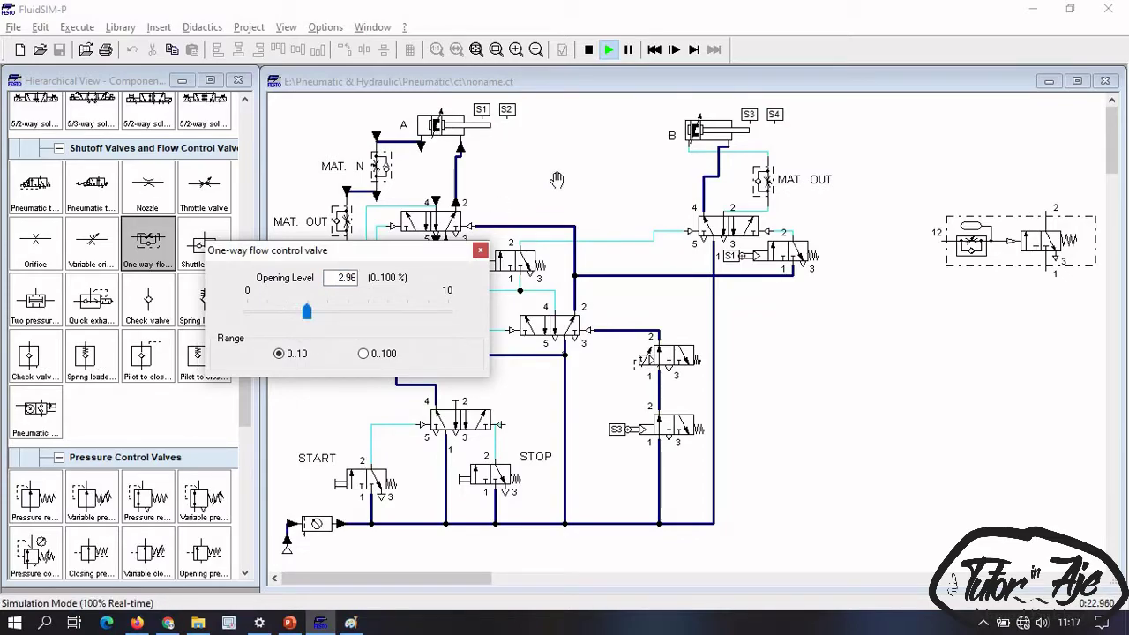
pyautogui.click(556, 182)
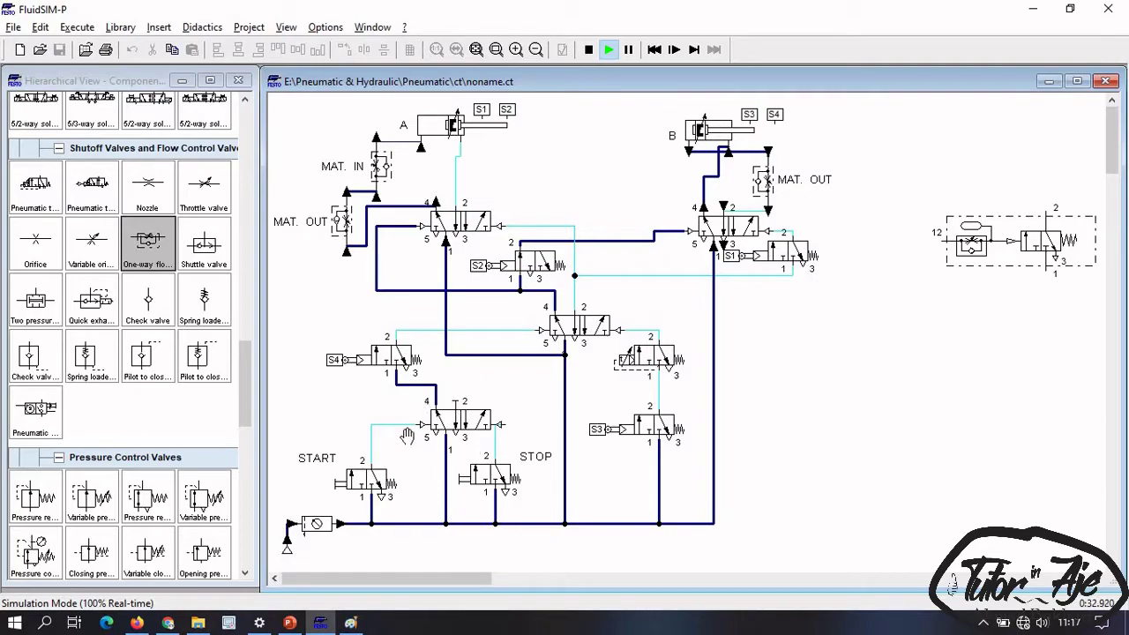
# Step: Actuate the STOP valve to halt the cycle and end the simulation
pyautogui.click(499, 470)
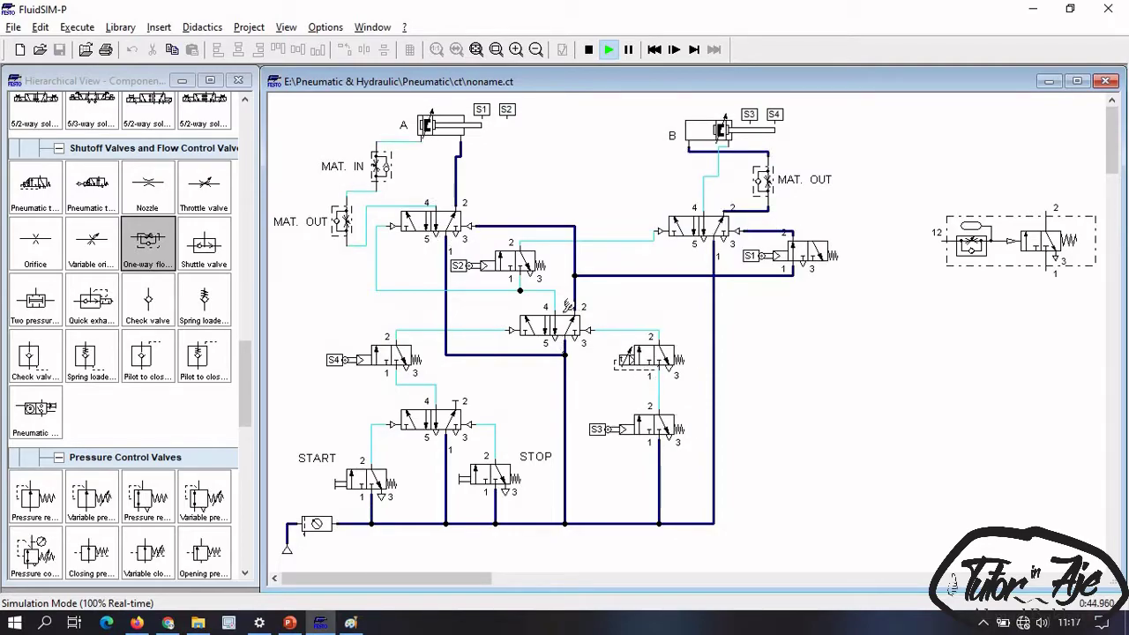
pyautogui.click(588, 49)
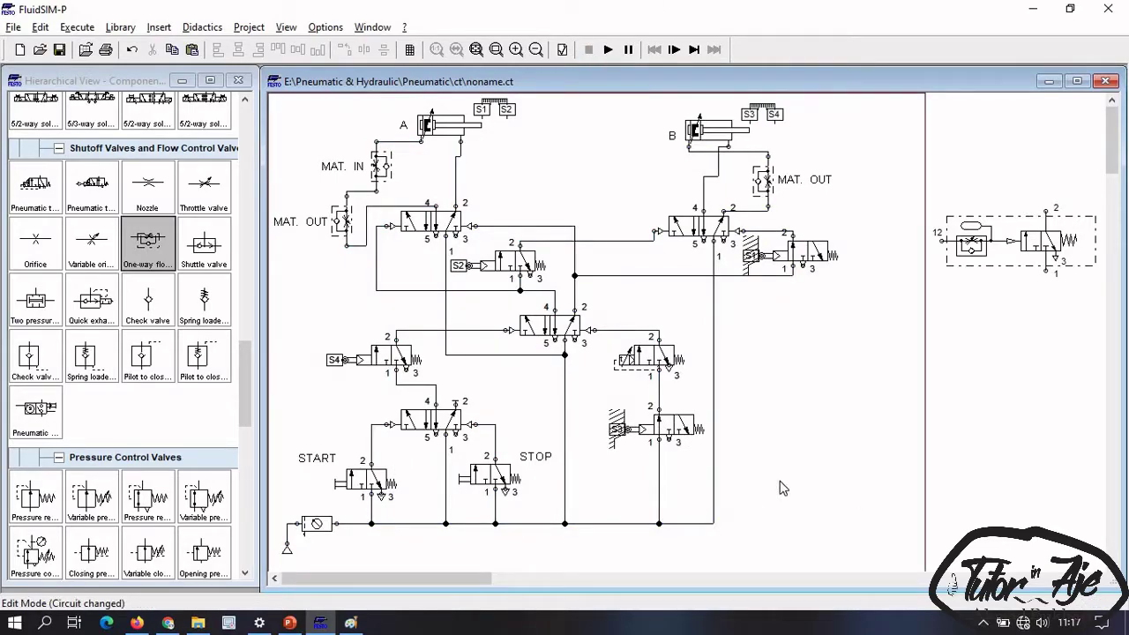
pyautogui.moveTo(275, 501); pyautogui.dragTo(340, 580)
pyautogui.scroll(-5, 335, 471)
pyautogui.moveTo(316, 328); pyautogui.dragTo(307, 385)
pyautogui.click(585, 398)
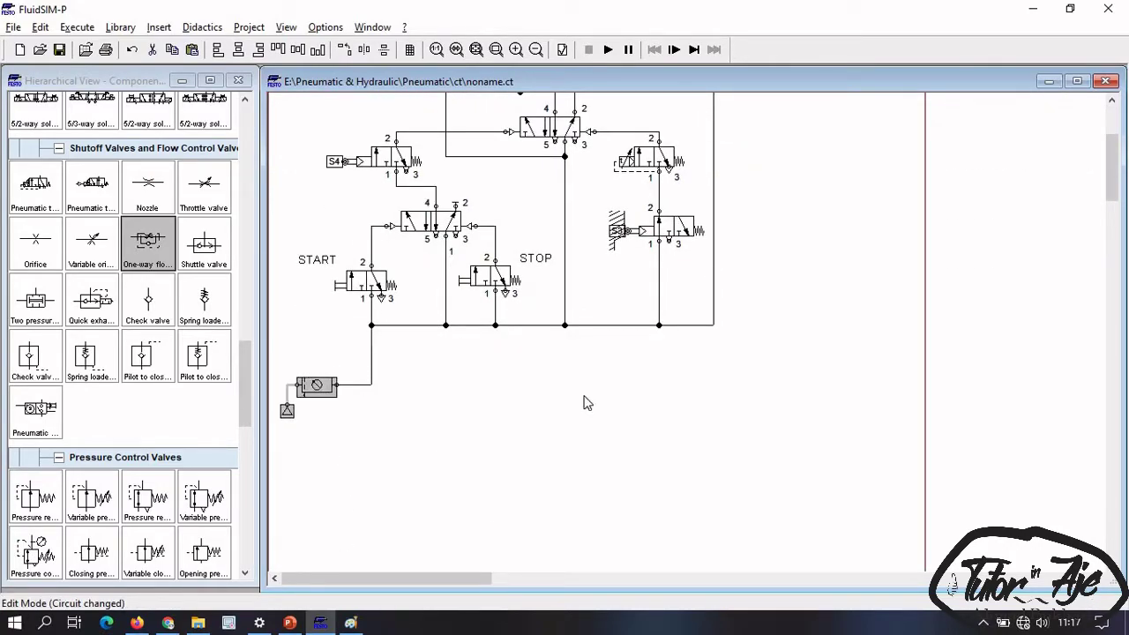
pyautogui.scroll(4, 583, 401)
pyautogui.moveTo(321, 536); pyautogui.dragTo(319, 476)
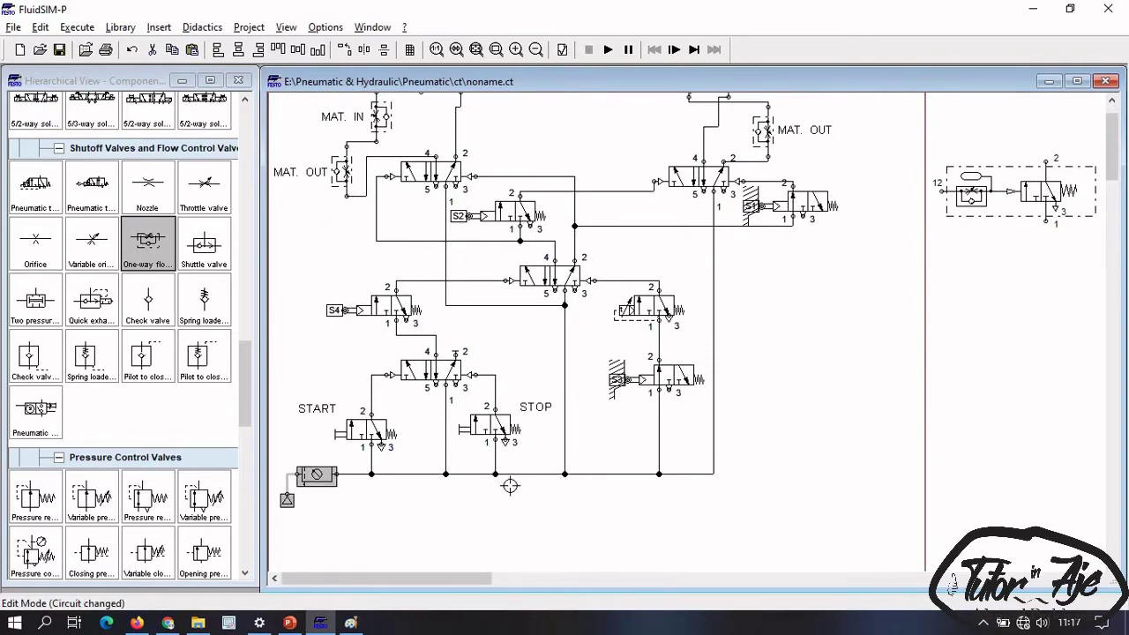
pyautogui.scroll(2, 510, 485)
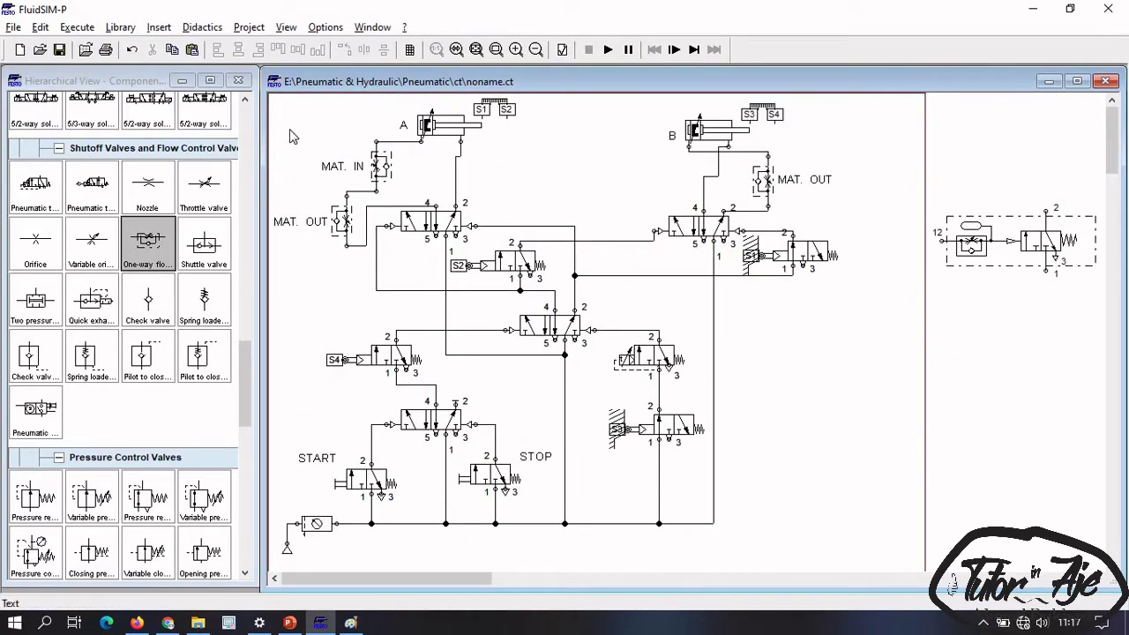
# Step: Shift the whole circuit to the right, leaving only the compressed air supply in its place
pyautogui.moveTo(275, 96); pyautogui.dragTo(857, 546)
pyautogui.press('Right')
pyautogui.press('Right')
pyautogui.press('Right')
pyautogui.press('Right')
pyautogui.press('Right')
pyautogui.press('Right')
pyautogui.press('Right')
pyautogui.press('Right')
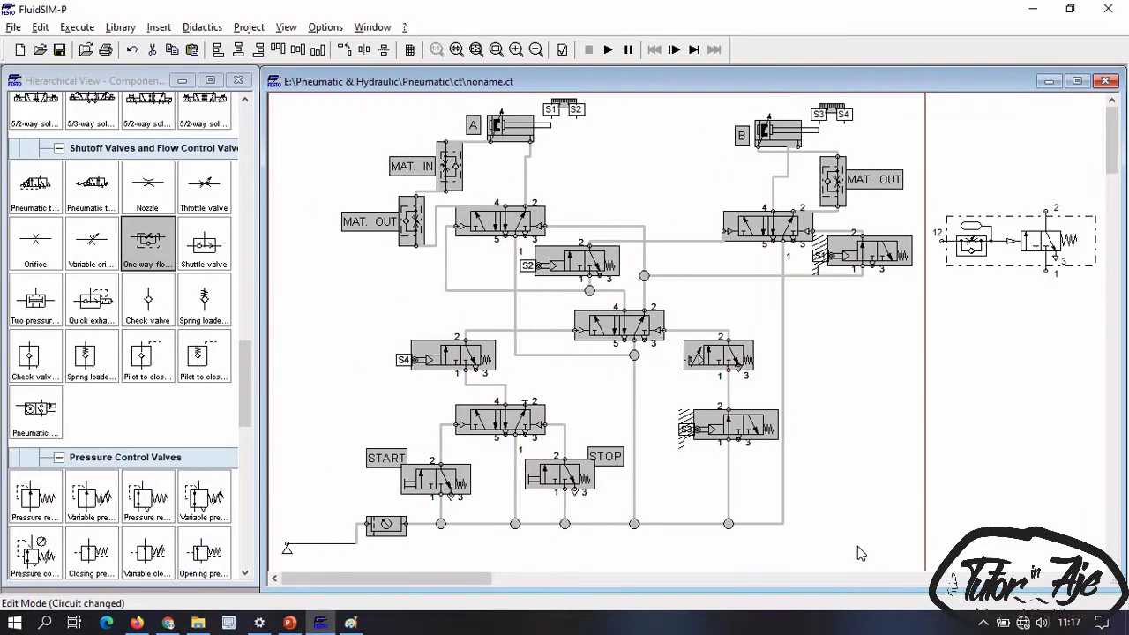
pyautogui.click(807, 539)
# Step: Return the service unit to the air supply, delete the line between them and reconnect the two directly
pyautogui.moveTo(386, 527); pyautogui.dragTo(322, 527)
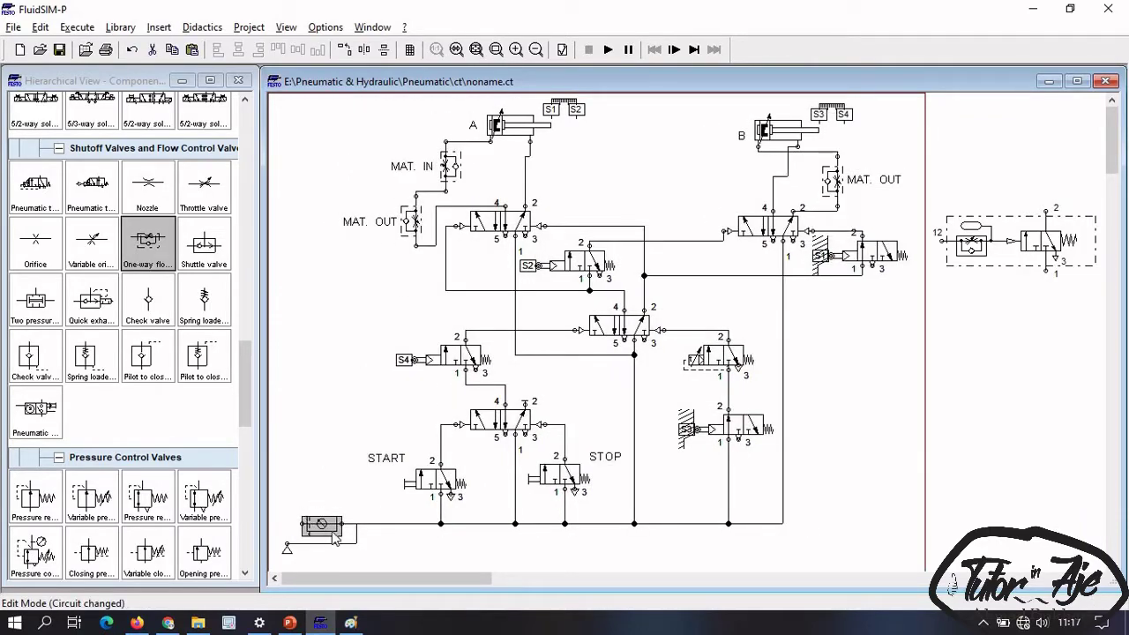
pyautogui.click(356, 532)
pyautogui.press('Delete')
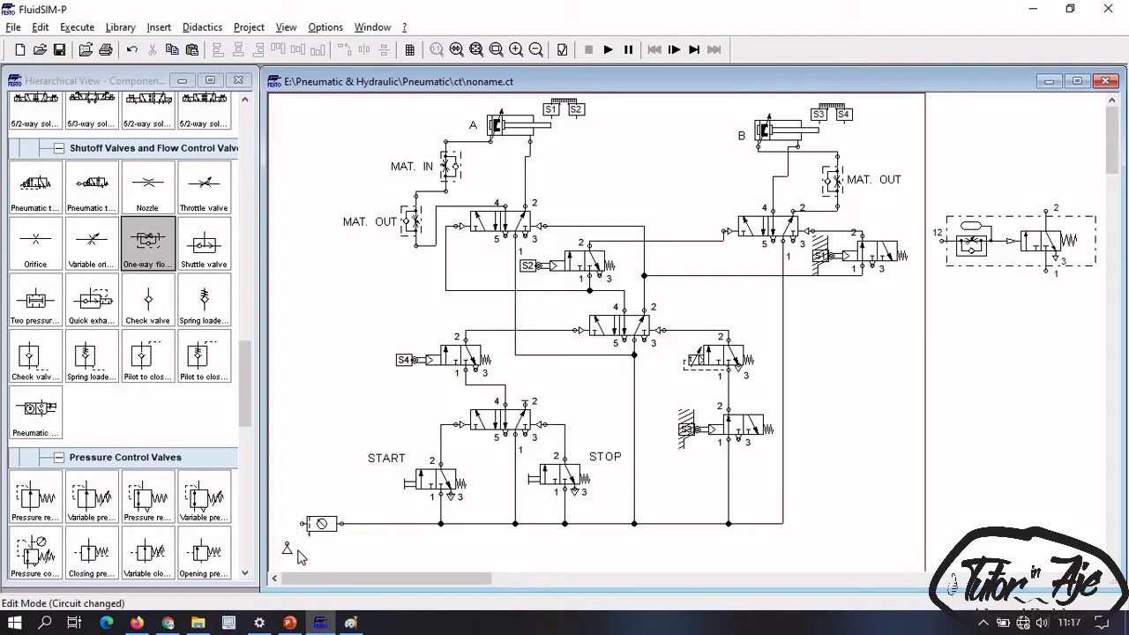
pyautogui.moveTo(286, 540); pyautogui.dragTo(303, 524)
# Step: Add a manually operated 3/2-way valve near the START valve and swap its two body positions to make it normally open
pyautogui.moveTo(248, 356); pyautogui.dragTo(234, 238)
pyautogui.moveTo(148, 304); pyautogui.dragTo(329, 473)
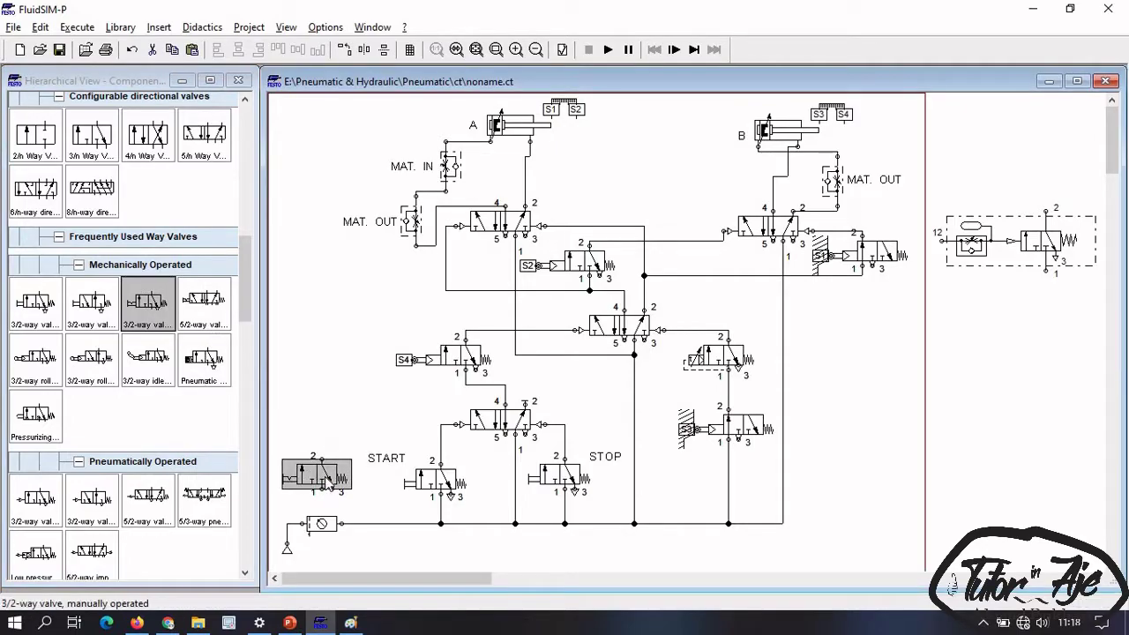
pyautogui.doubleClick(328, 475)
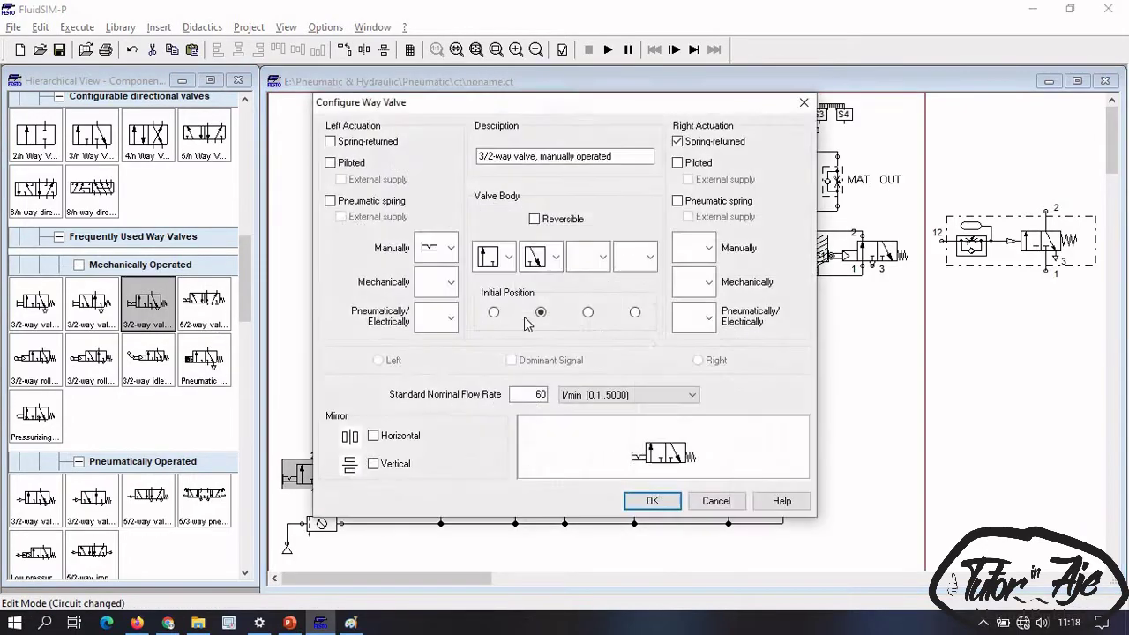
pyautogui.click(501, 258)
pyautogui.click(496, 340)
pyautogui.click(541, 260)
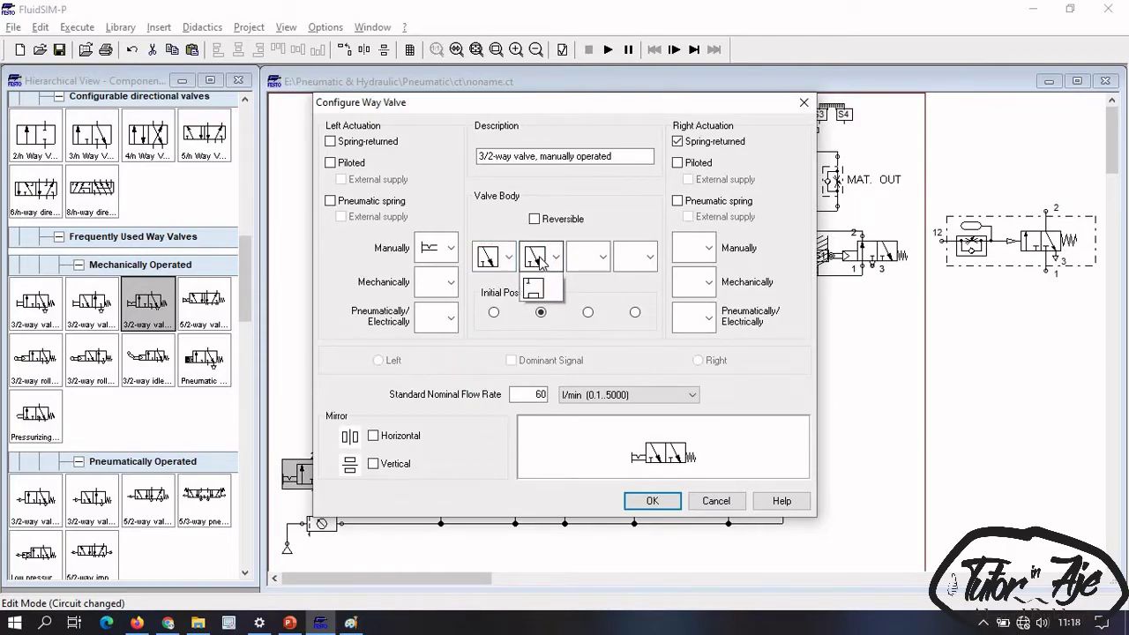
pyautogui.click(526, 342)
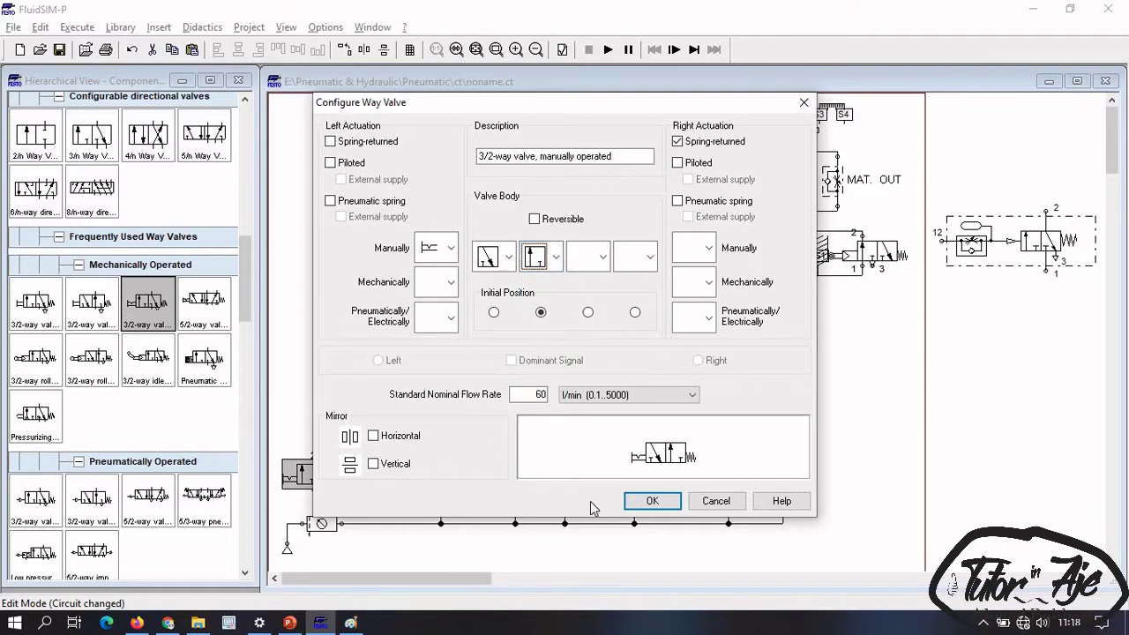
pyautogui.click(652, 500)
pyautogui.moveTo(338, 486); pyautogui.dragTo(362, 489)
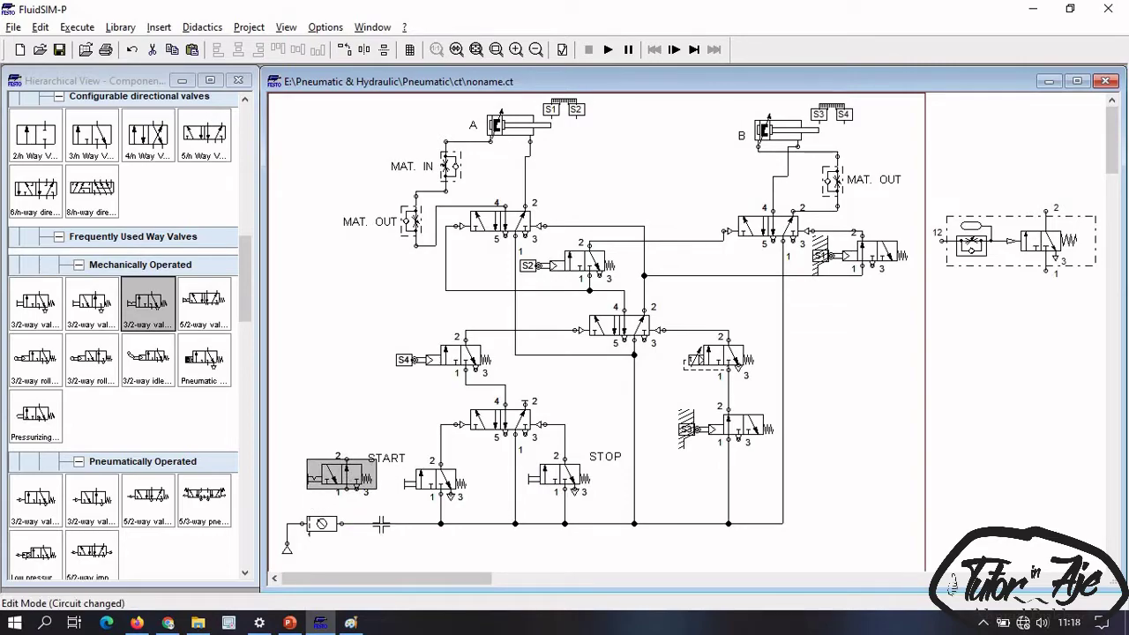
# Step: Replace the line after the service unit with the new 3/2-way valve, connecting port 1 to the service unit and port 2 to the main line
pyautogui.click(381, 525)
pyautogui.press('Delete')
pyautogui.moveTo(351, 481); pyautogui.dragTo(387, 529)
pyautogui.click(394, 533)
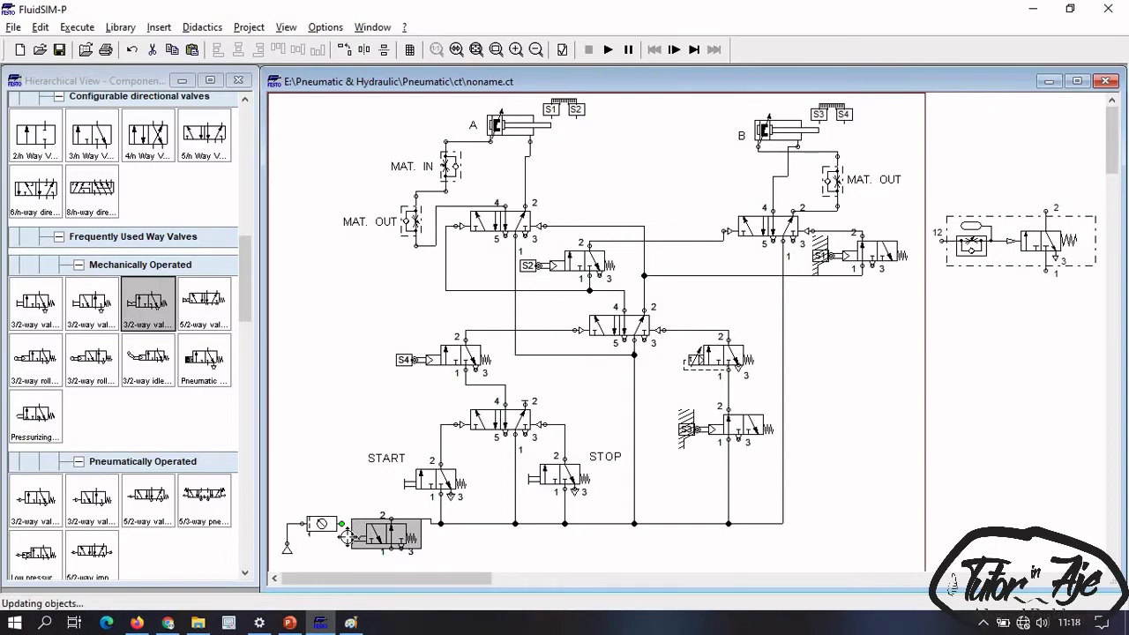
pyautogui.click(392, 535)
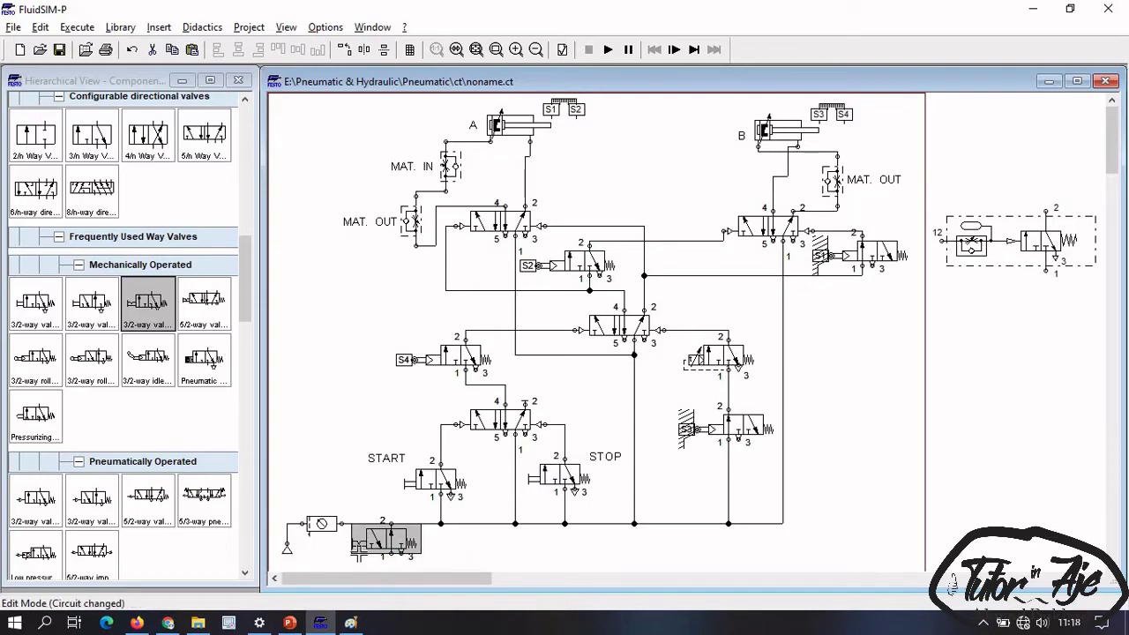
pyautogui.moveTo(356, 548); pyautogui.dragTo(361, 561)
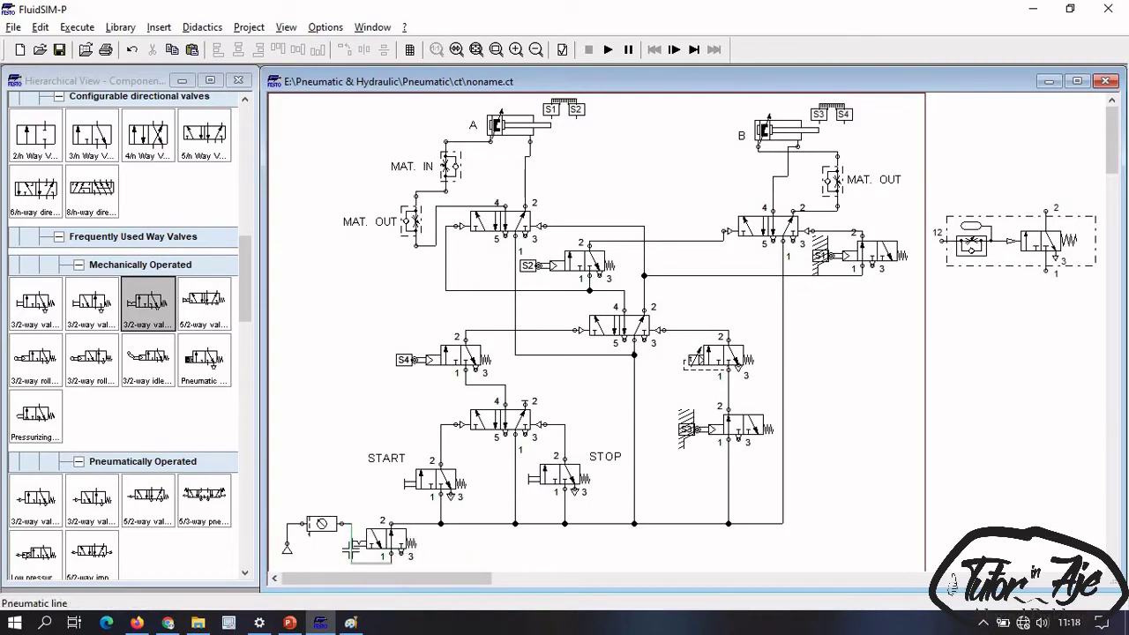
pyautogui.click(308, 524)
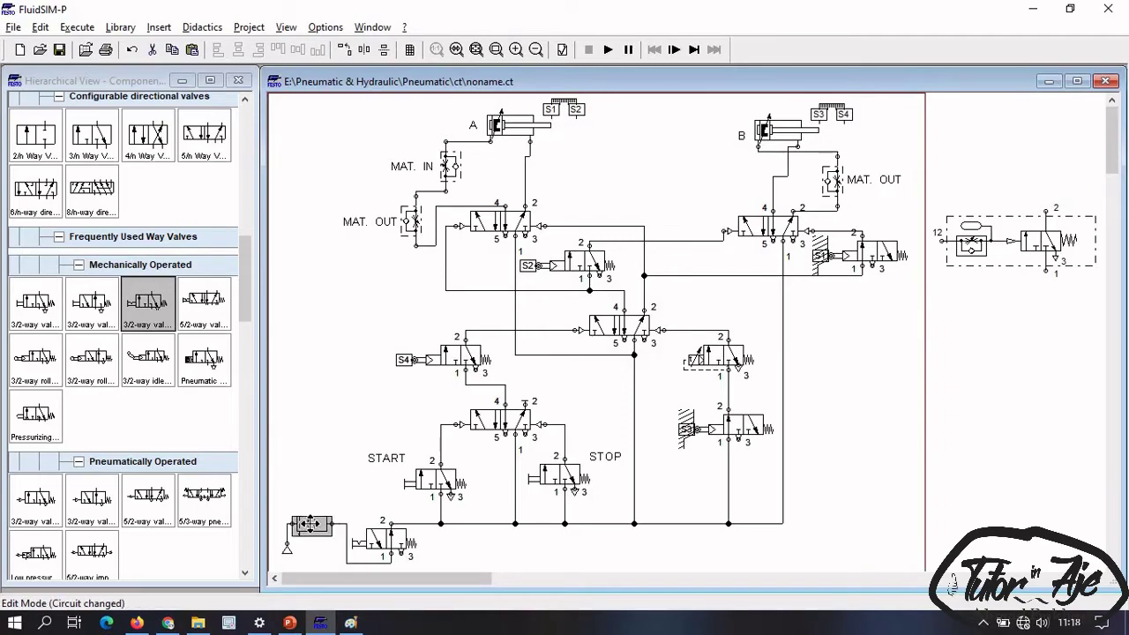
pyautogui.click(398, 547)
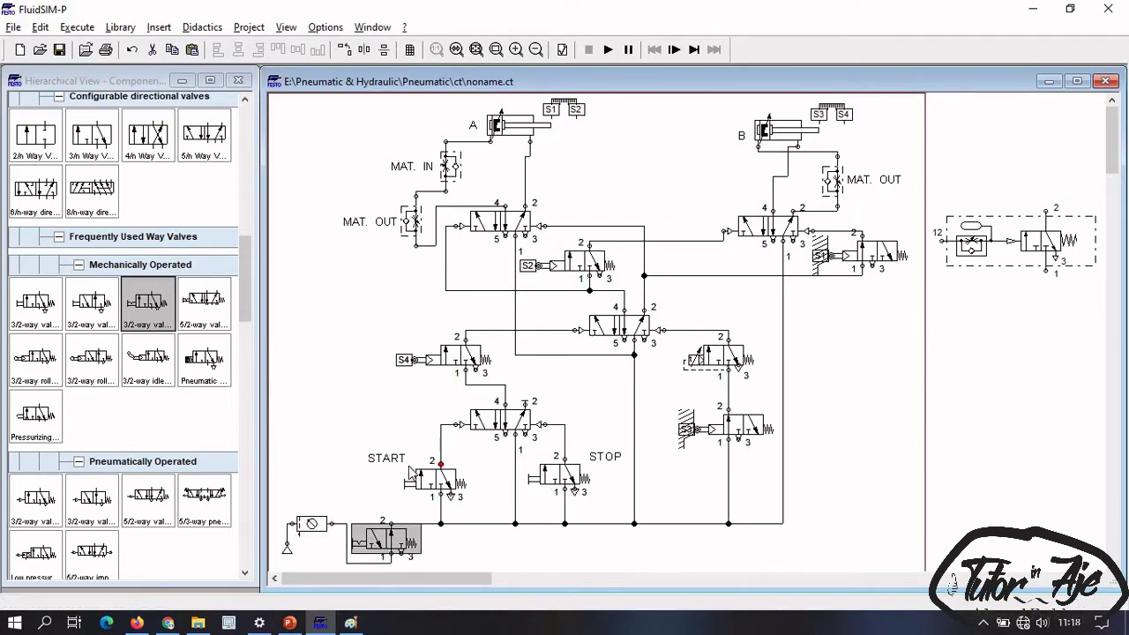
# Step: Copy the "START" label beside the new supply valve and change its text to "EMERGENCY"
pyautogui.click(395, 463)
pyautogui.hotkey('ctrl', 'v')
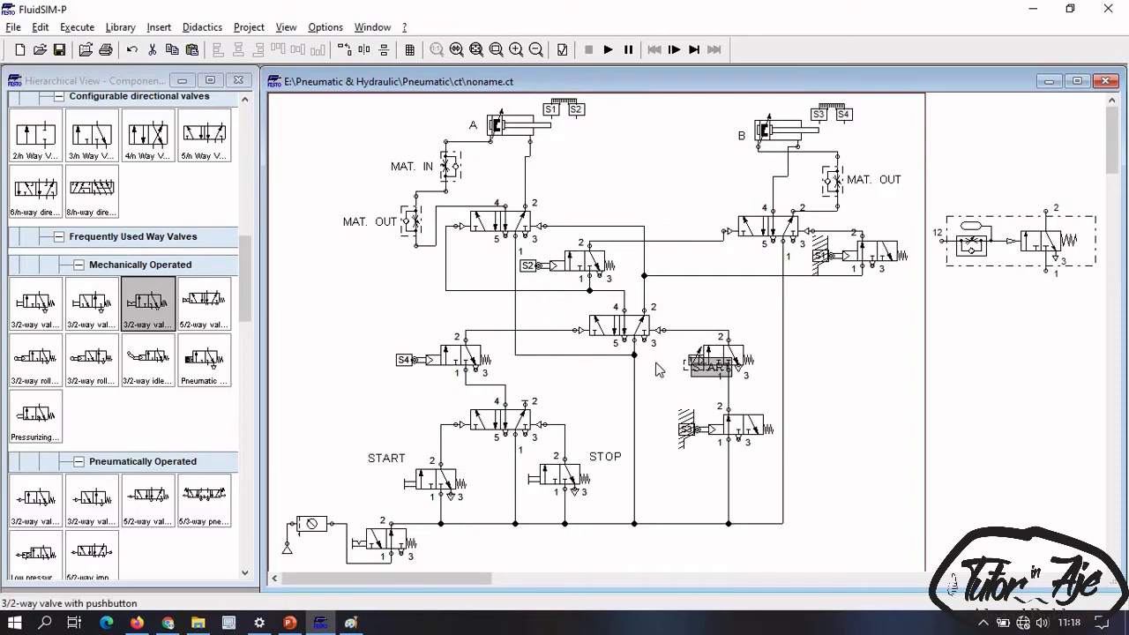
pyautogui.moveTo(709, 372); pyautogui.dragTo(448, 551)
pyautogui.doubleClick(448, 551)
pyautogui.write('e')
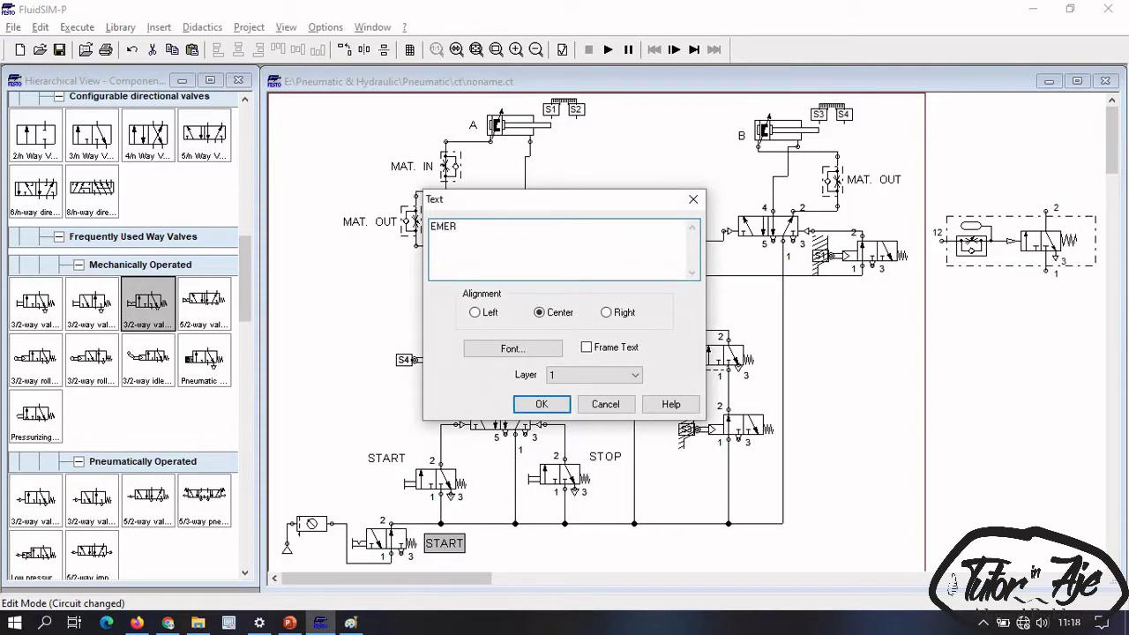
pyautogui.write('MERGENCY')
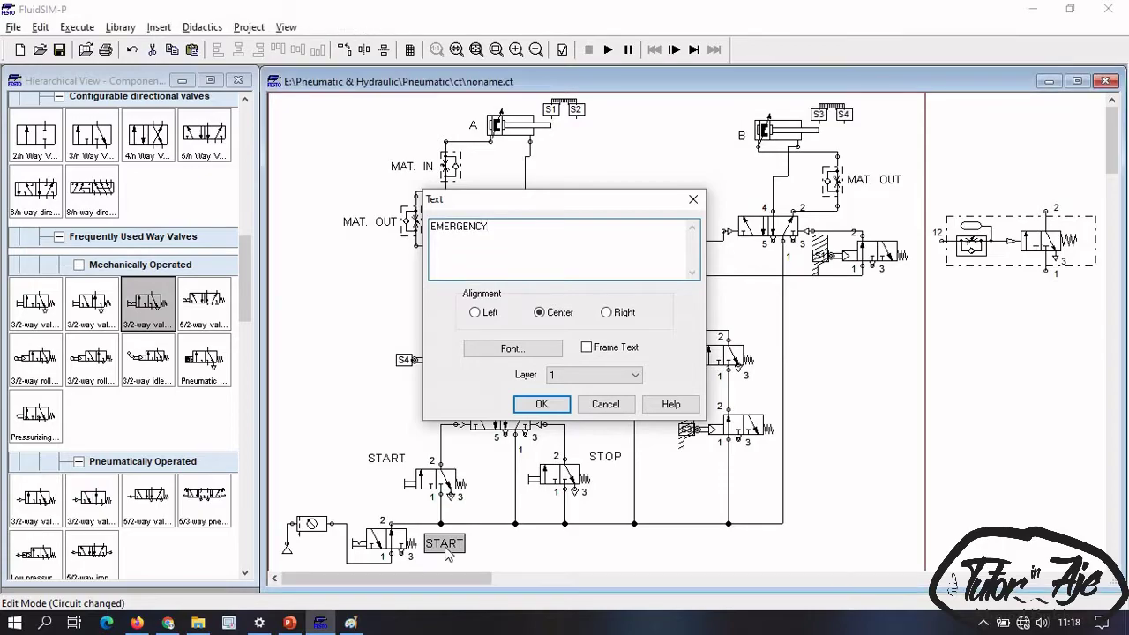
pyautogui.press('Return')
pyautogui.moveTo(456, 546)
pyautogui.mouseDown()
pyautogui.moveTo(481, 547)
pyautogui.moveTo(470, 547)
pyautogui.mouseUp()
pyautogui.click(544, 561)
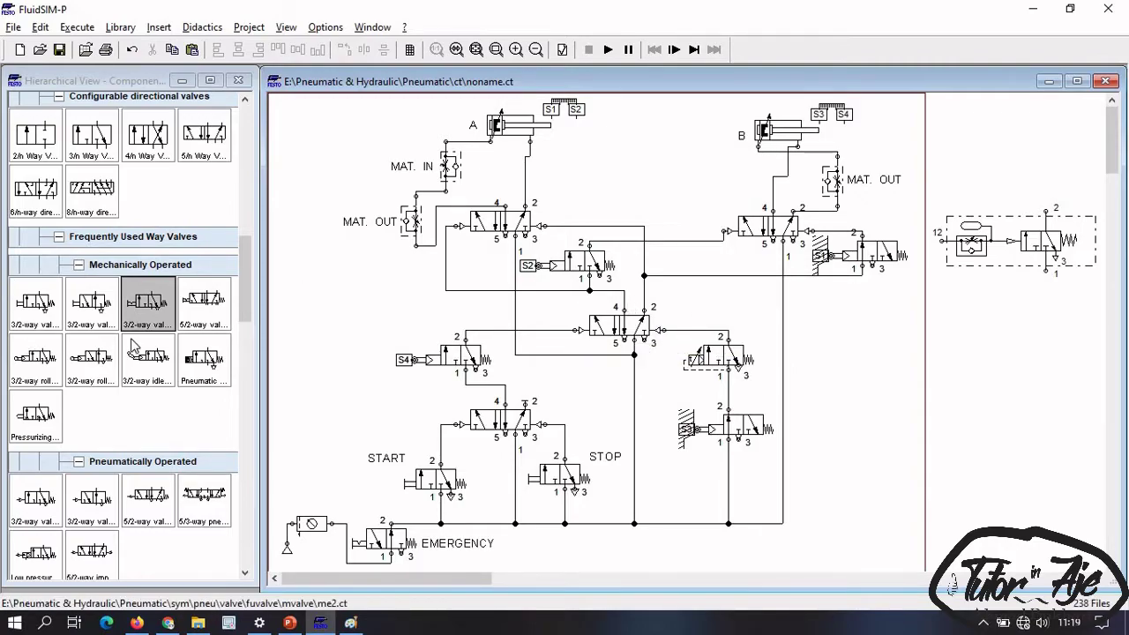
# Step: Add a pneumatically operated 5/3-way valve in the free space below the separate timer valve outside the circuit
pyautogui.moveTo(246, 291); pyautogui.dragTo(245, 331)
pyautogui.moveTo(209, 267); pyautogui.dragTo(1004, 362)
pyautogui.click(1052, 443)
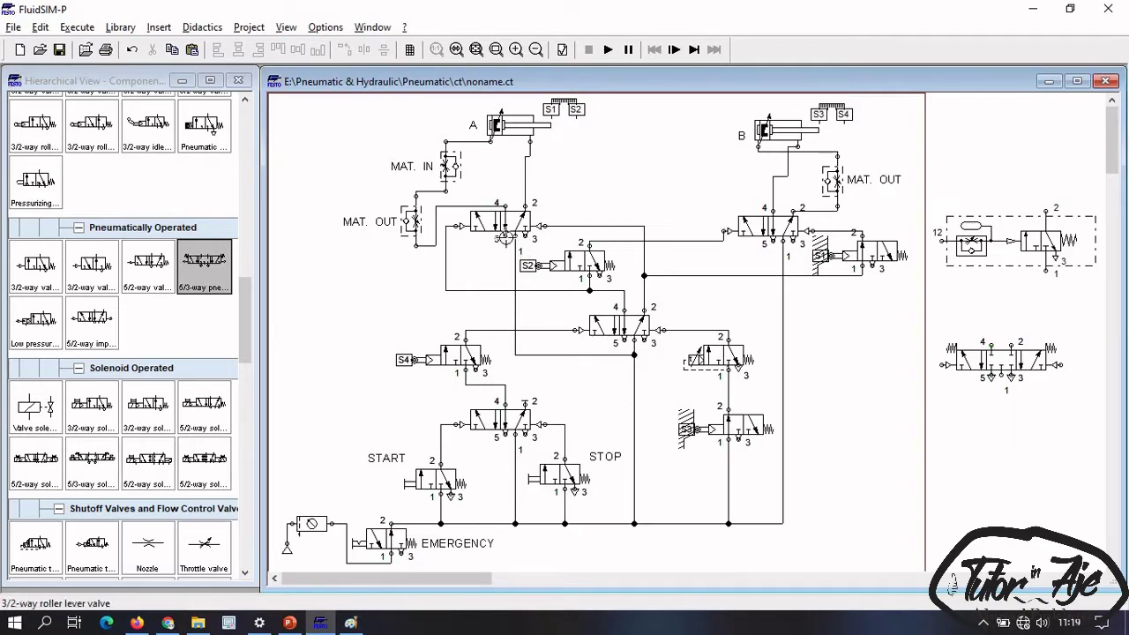
pyautogui.moveTo(1011, 363)
pyautogui.mouseDown()
pyautogui.moveTo(858, 362)
pyautogui.moveTo(729, 409)
pyautogui.moveTo(549, 400)
pyautogui.moveTo(895, 362)
pyautogui.moveTo(977, 466)
pyautogui.moveTo(911, 353)
pyautogui.moveTo(842, 339)
pyautogui.moveTo(1016, 367)
pyautogui.moveTo(1019, 382)
pyautogui.mouseUp()
pyautogui.click(522, 422)
pyautogui.click(883, 459)
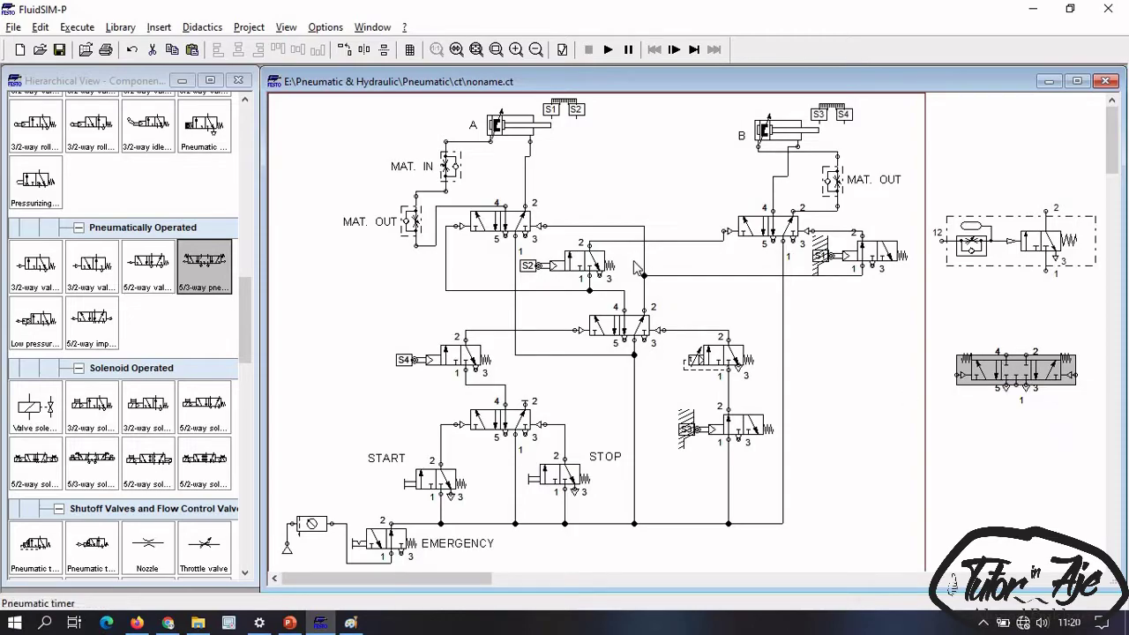
# Step: Start the simulation despite the warnings and actuate the START valve to run the cycle with the EMERGENCY valve installed
pyautogui.click(609, 49)
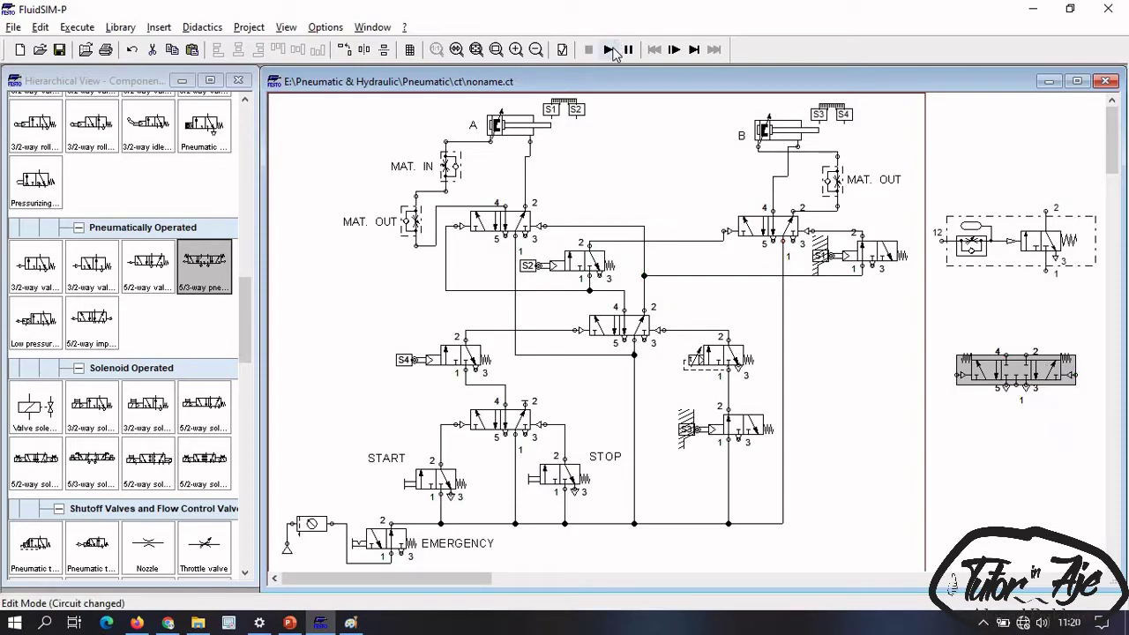
pyautogui.click(507, 344)
pyautogui.click(507, 344)
pyautogui.click(519, 348)
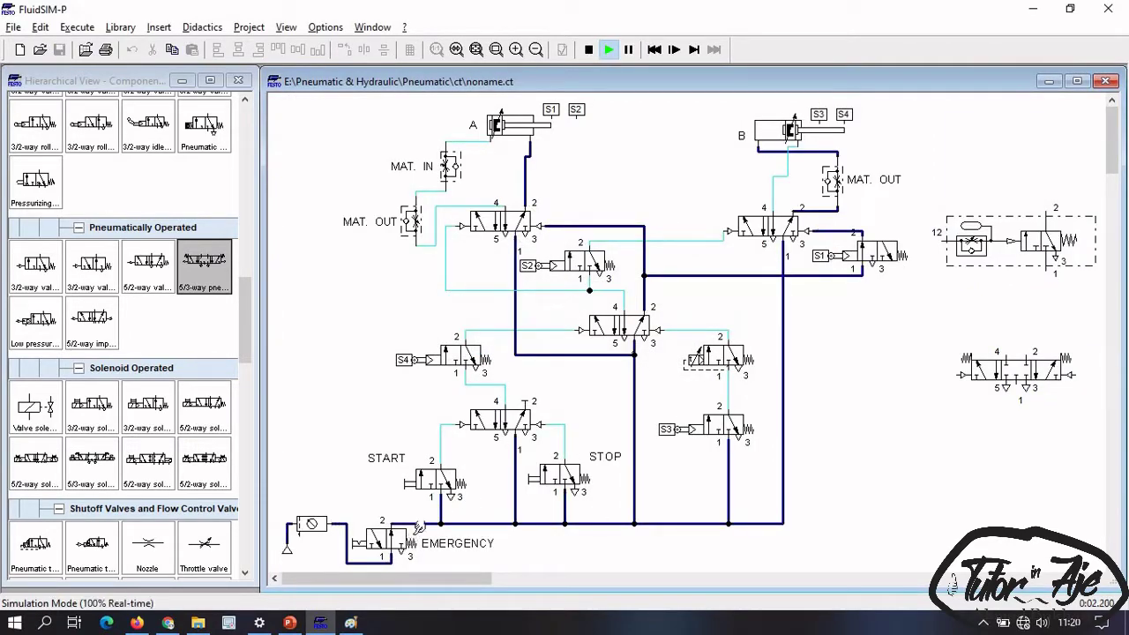
pyautogui.click(439, 479)
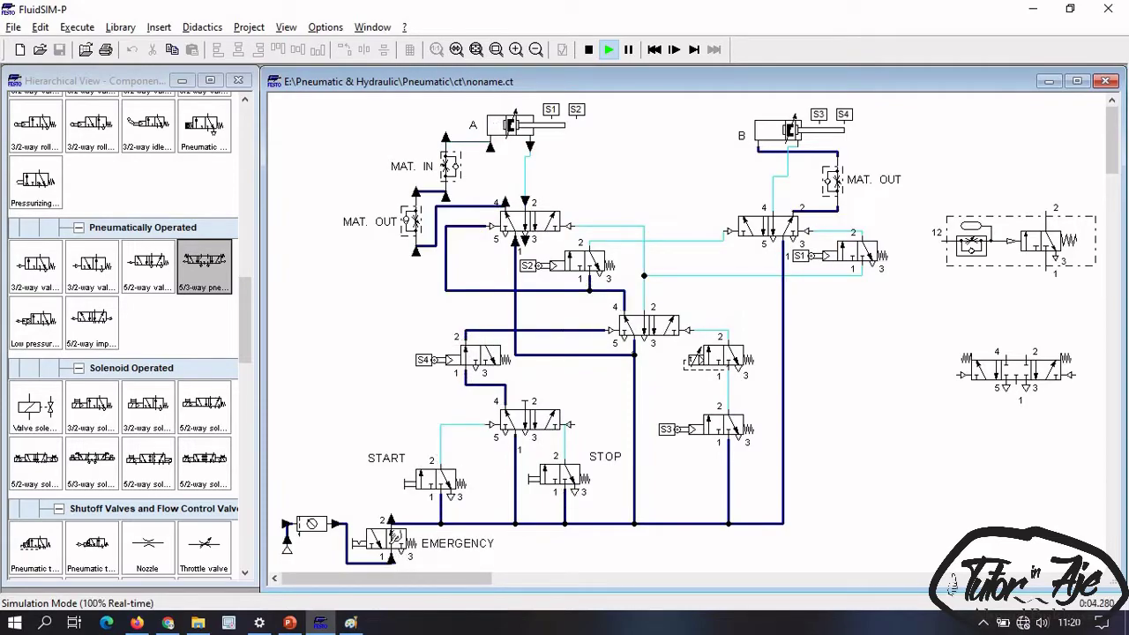
# Step: Switch the EMERGENCY valve to cut off the air, switch it back to resume the cycle, and stop the simulation
pyautogui.click(407, 528)
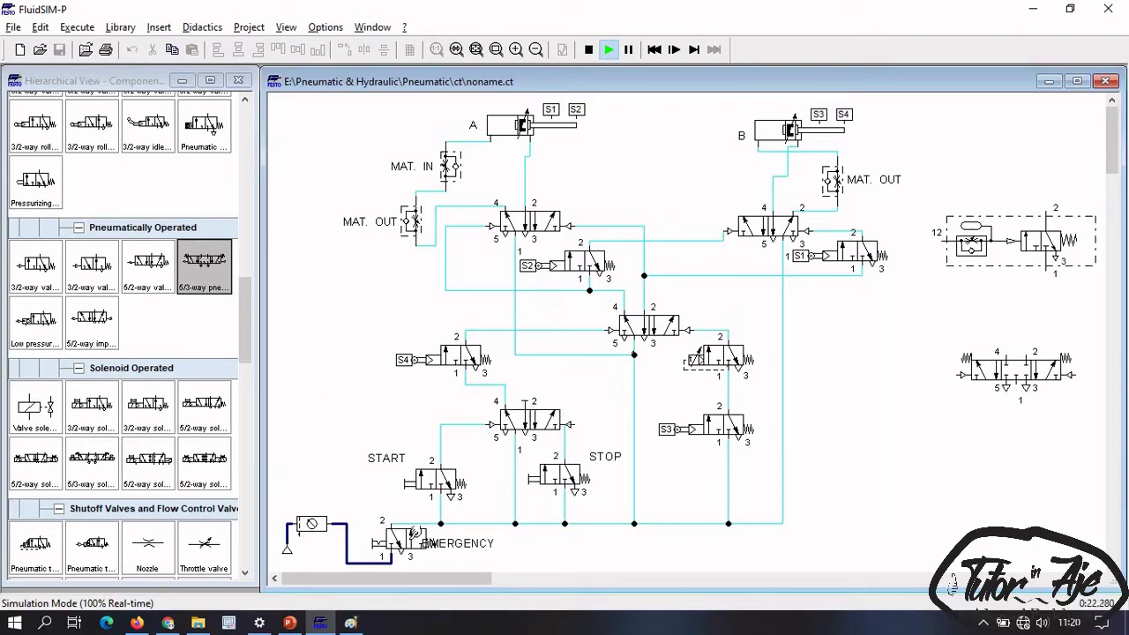
pyautogui.click(414, 534)
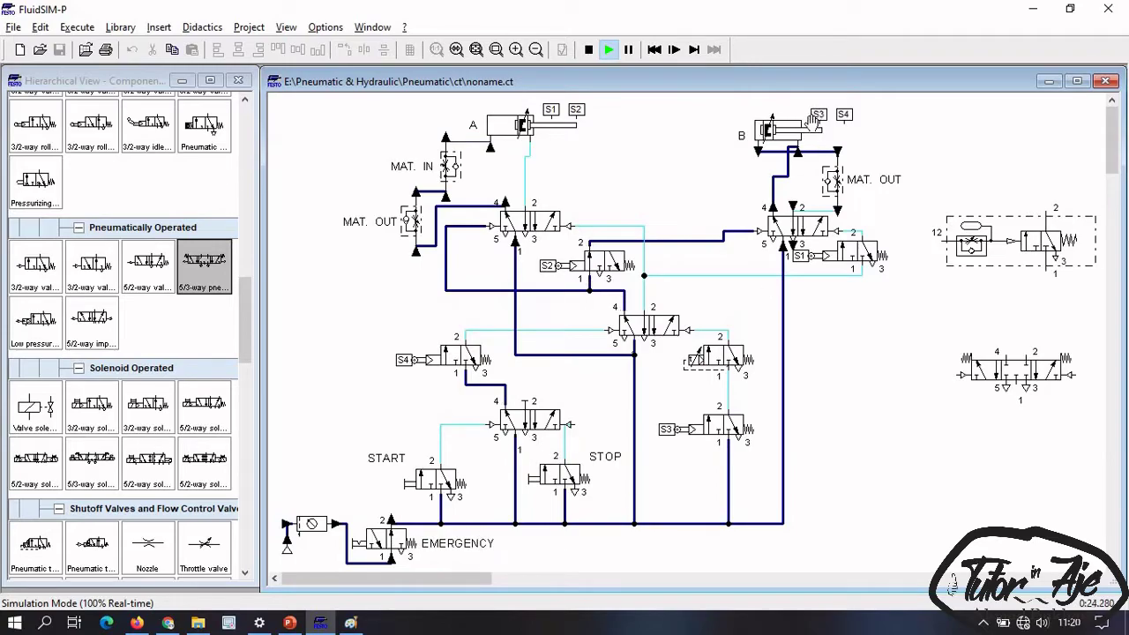
pyautogui.click(764, 423)
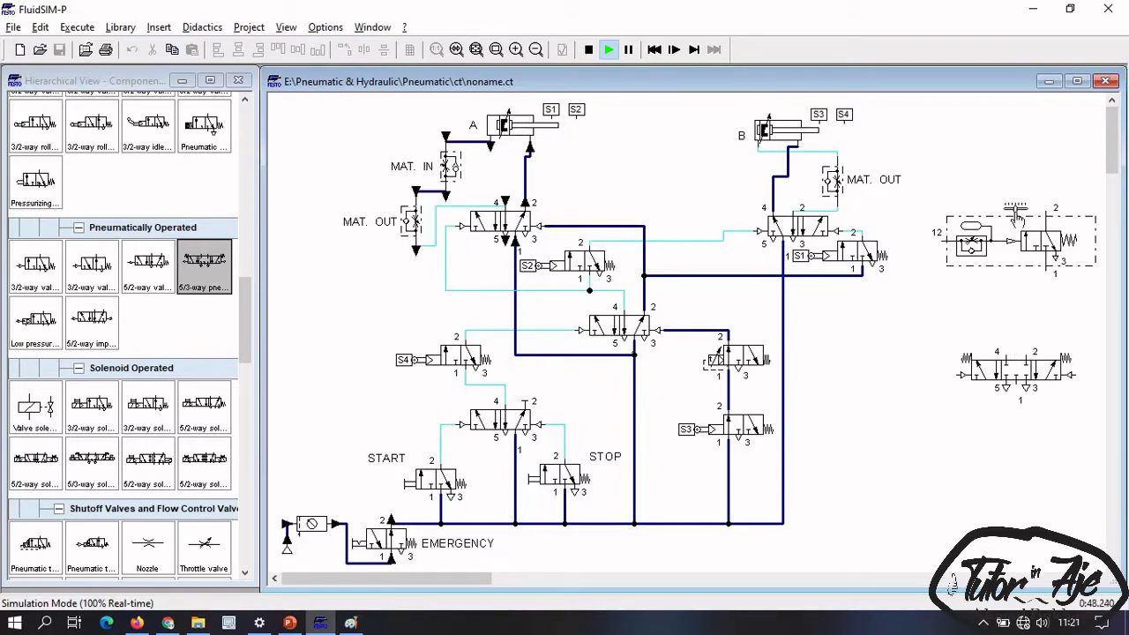
pyautogui.click(588, 49)
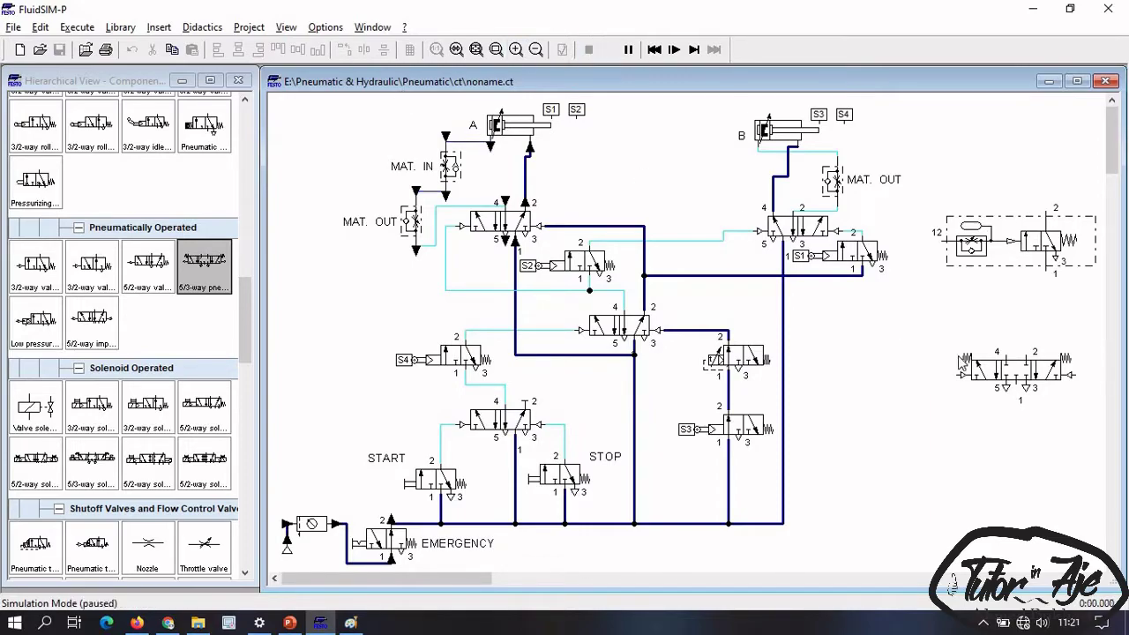
# Step: Delete the unused 5/3-way valve and place the time delay valve beside the S3 roller lever valve
pyautogui.moveTo(1003, 263); pyautogui.dragTo(933, 340)
pyautogui.click(977, 380)
pyautogui.press('Delete')
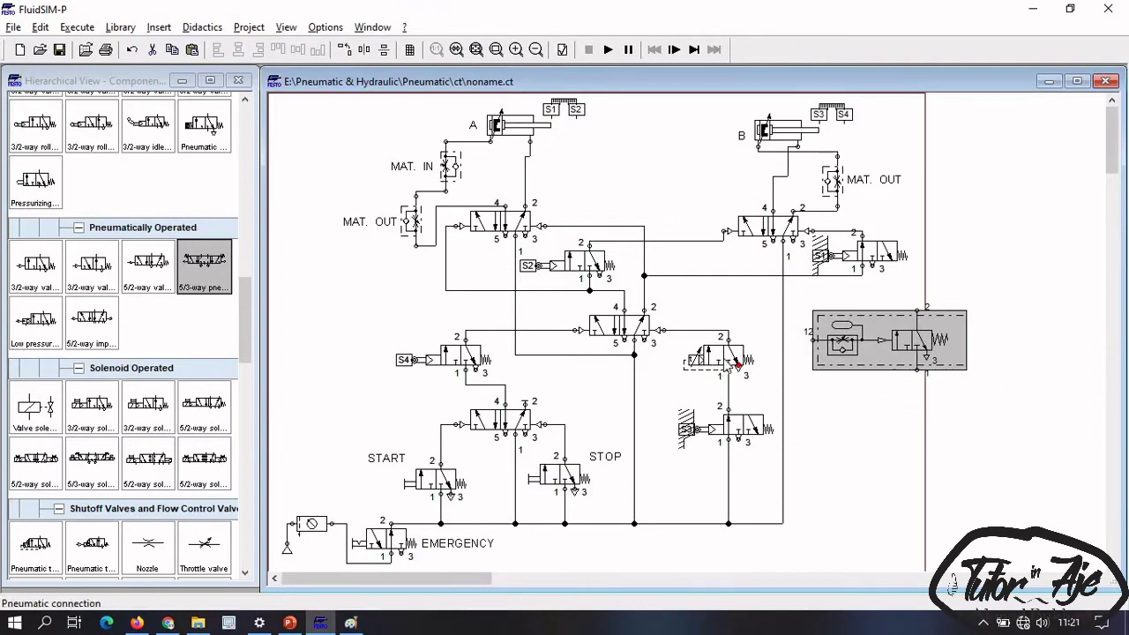
pyautogui.click(725, 362)
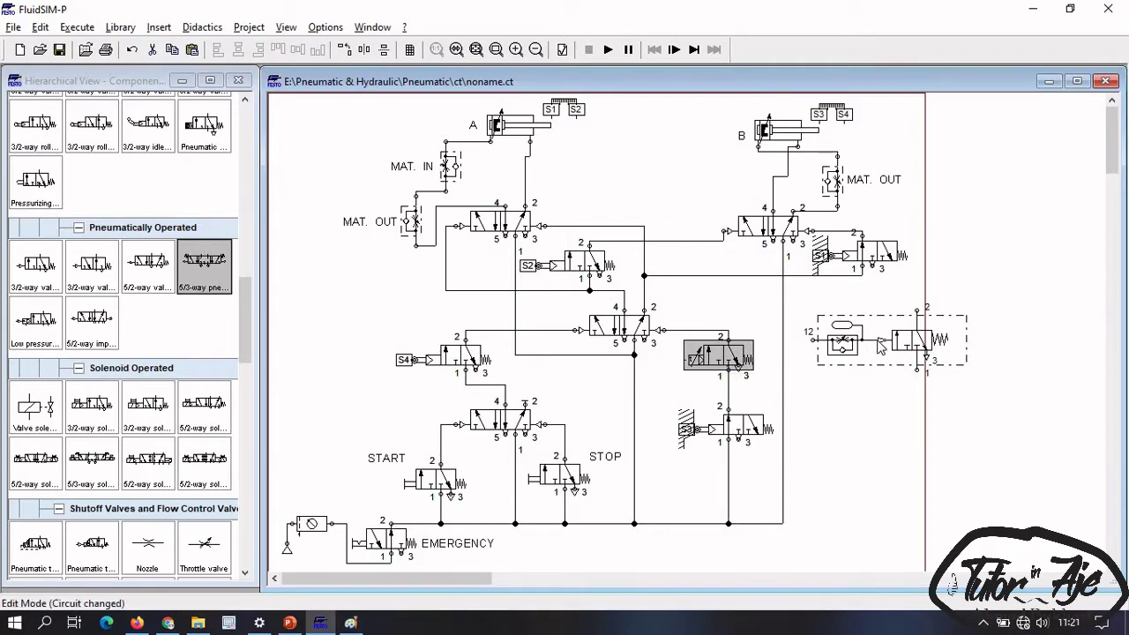
pyautogui.moveTo(871, 355)
pyautogui.click(780, 390)
pyautogui.moveTo(889, 352); pyautogui.dragTo(870, 402)
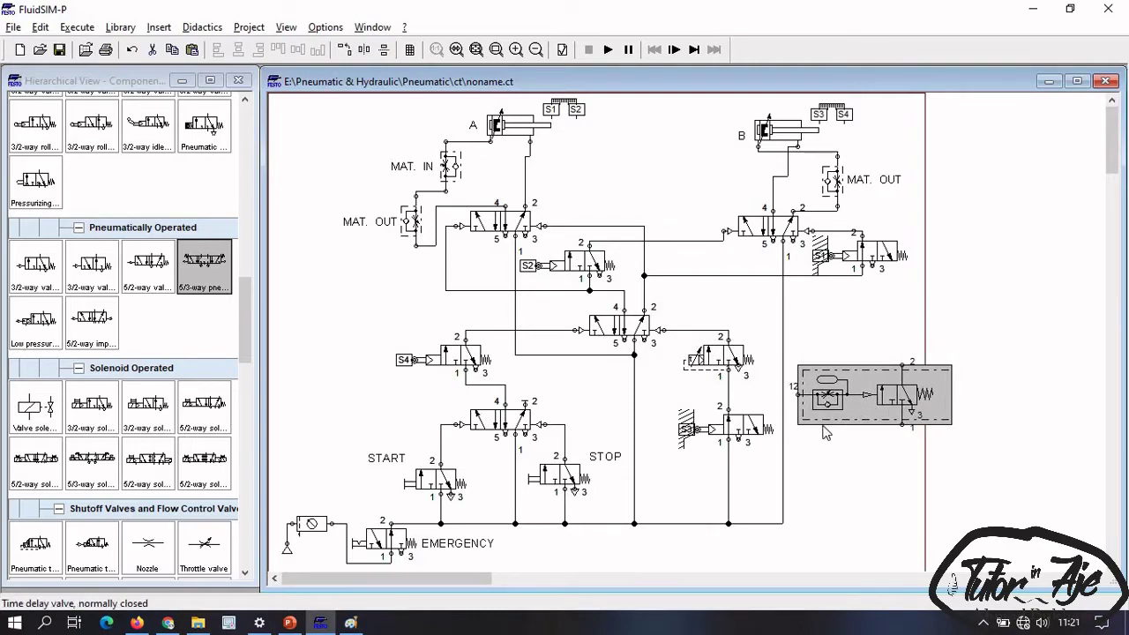
pyautogui.click(882, 505)
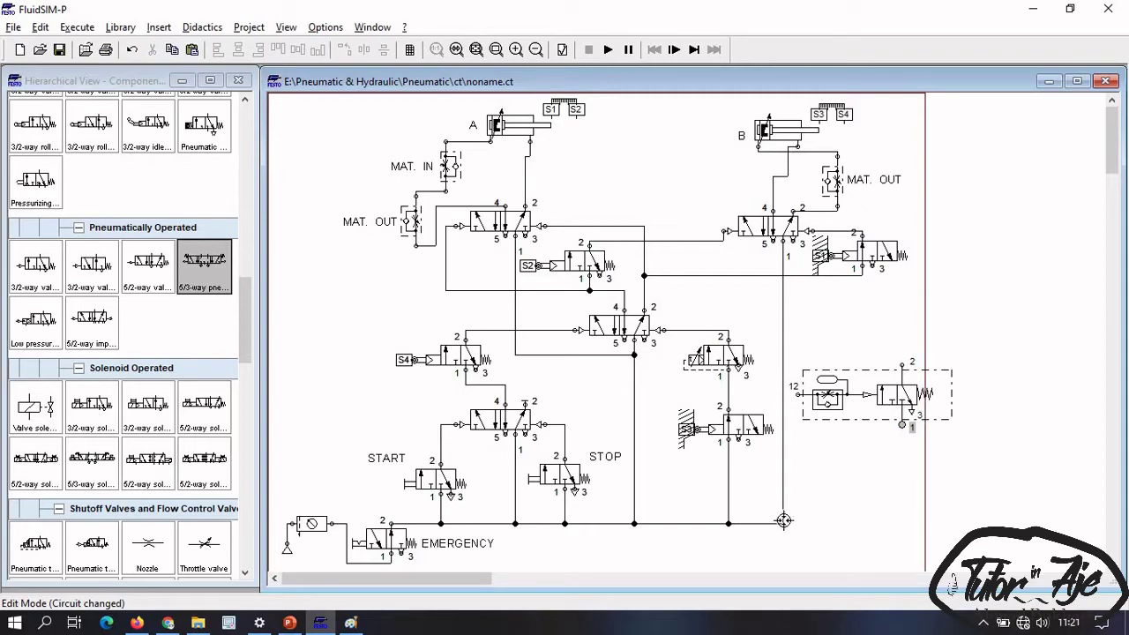
# Step: Connect the time delay valve's port 1 to the supply line, port 12 to S3's output line, and port 2 to the timer's output line
pyautogui.moveTo(783, 520); pyautogui.dragTo(901, 425)
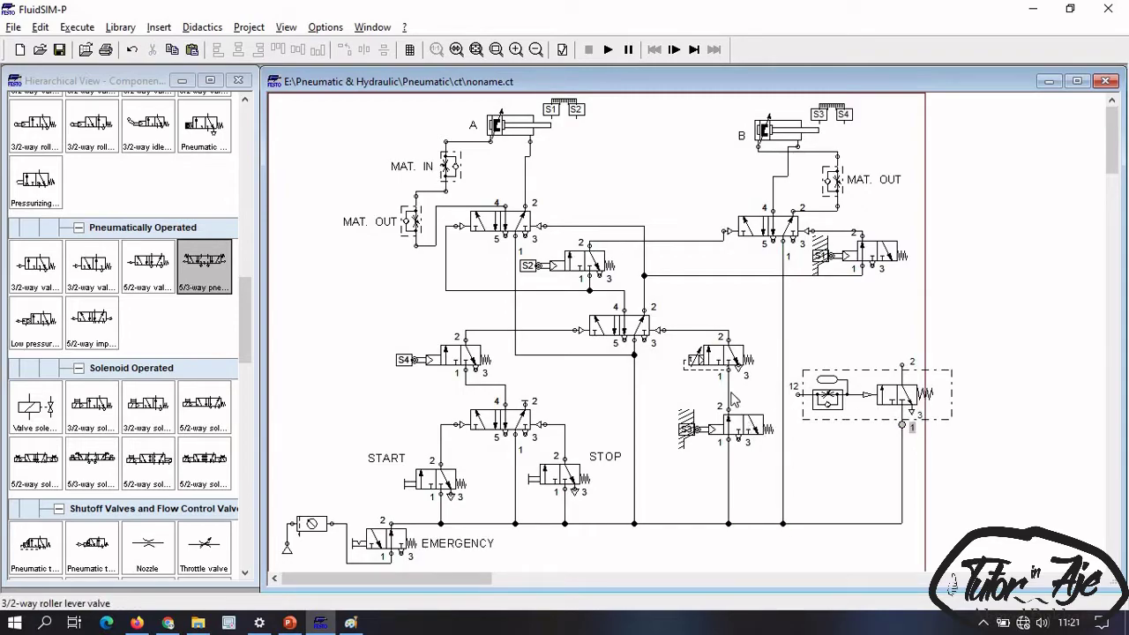
pyautogui.moveTo(798, 395); pyautogui.dragTo(728, 394)
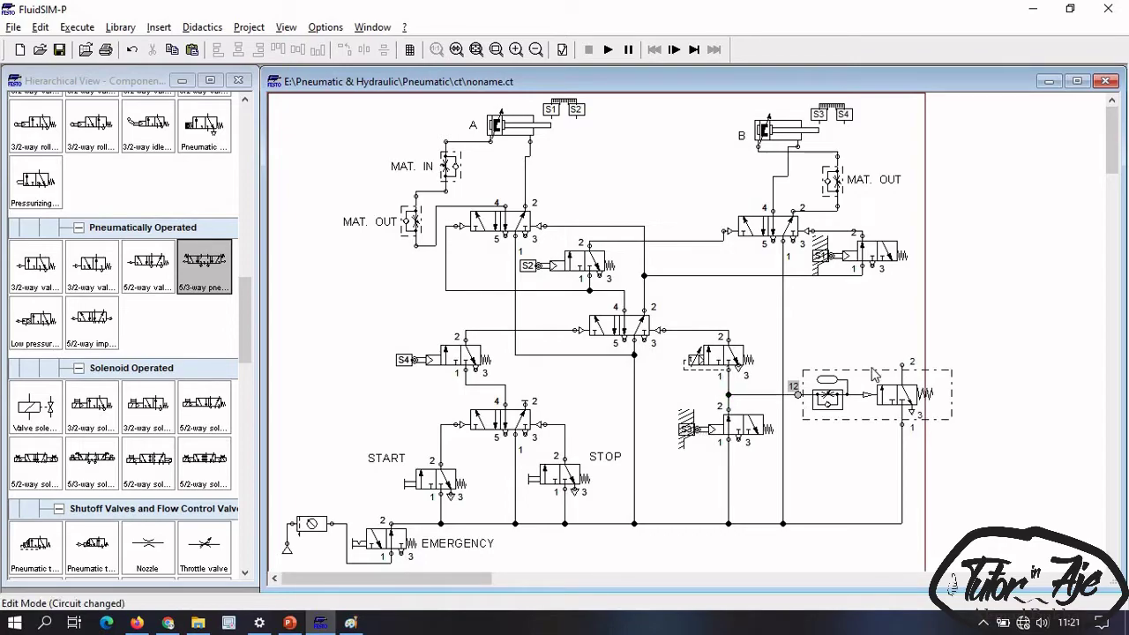
pyautogui.moveTo(903, 364); pyautogui.dragTo(729, 332)
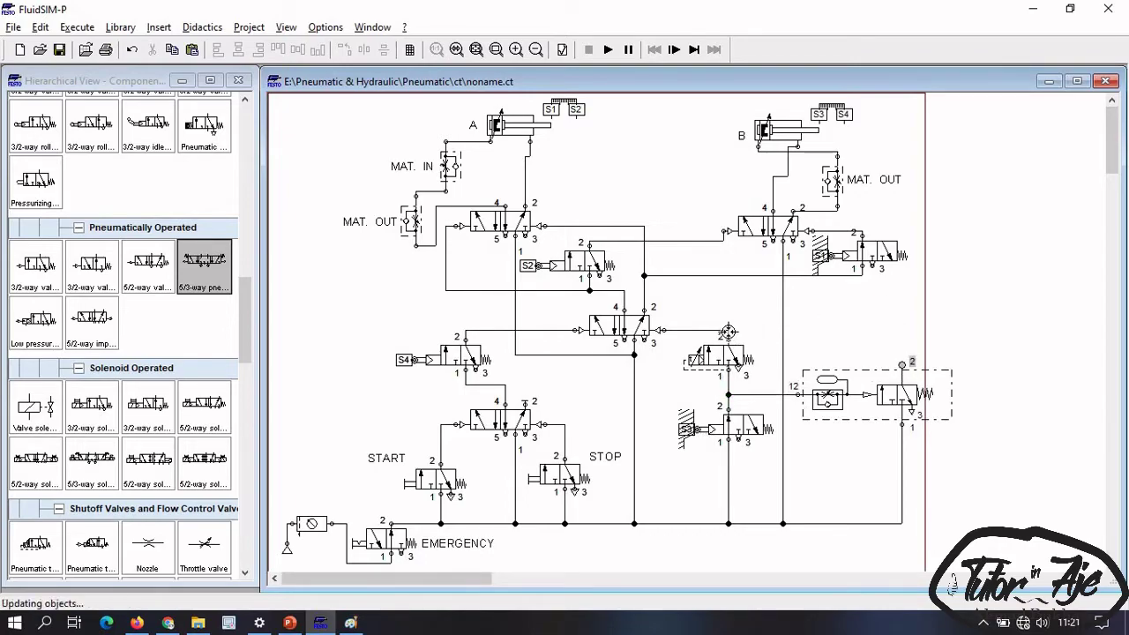
# Step: Move the existing timer outside the circuit and connect the time delay valve's output line directly to the middle 5/2-way valve's pilot port
pyautogui.click(722, 363)
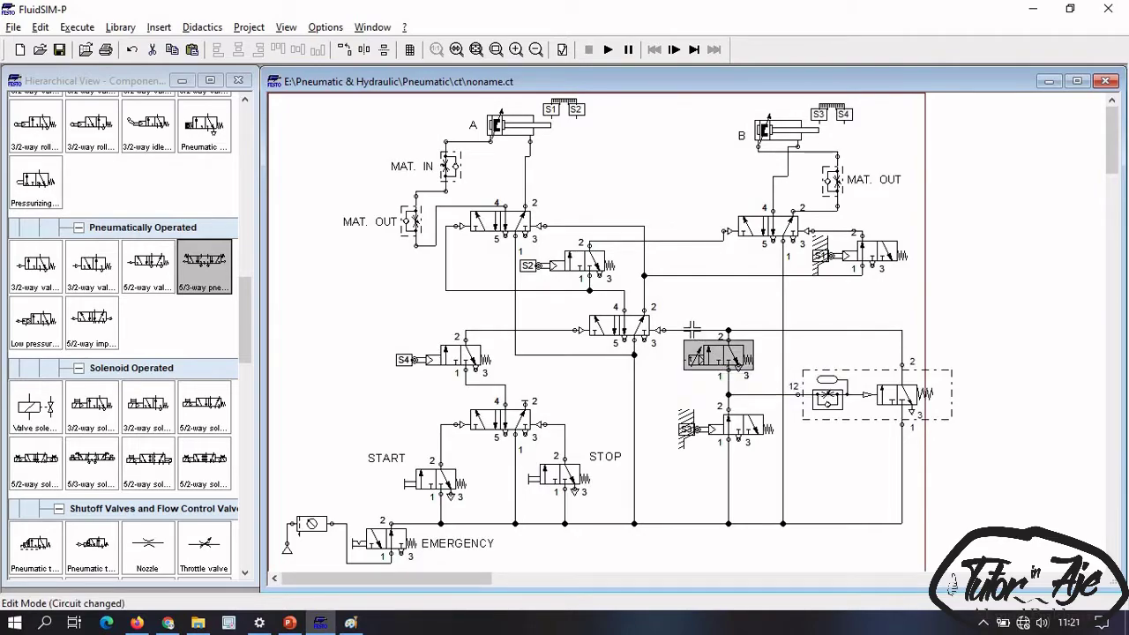
pyautogui.click(693, 340)
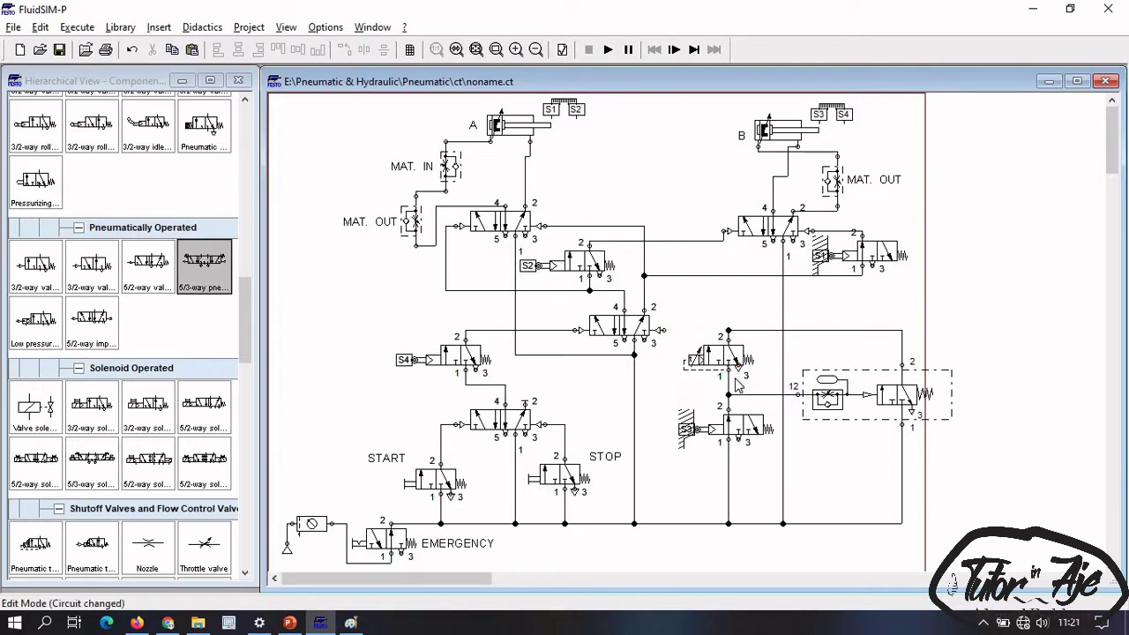
pyautogui.moveTo(735, 355); pyautogui.dragTo(1025, 245)
pyautogui.click(730, 341)
pyautogui.moveTo(728, 331); pyautogui.dragTo(665, 330)
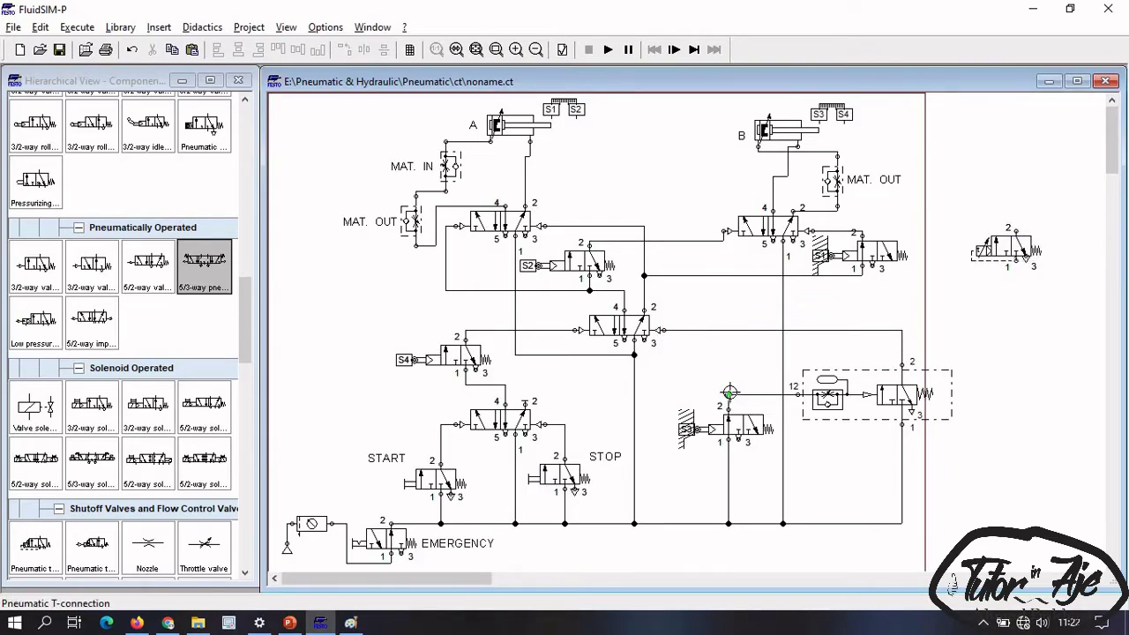
# Step: Move the time delay valve slightly higher and reroute the line from S3 to its port 12
pyautogui.moveTo(840, 397); pyautogui.dragTo(860, 377)
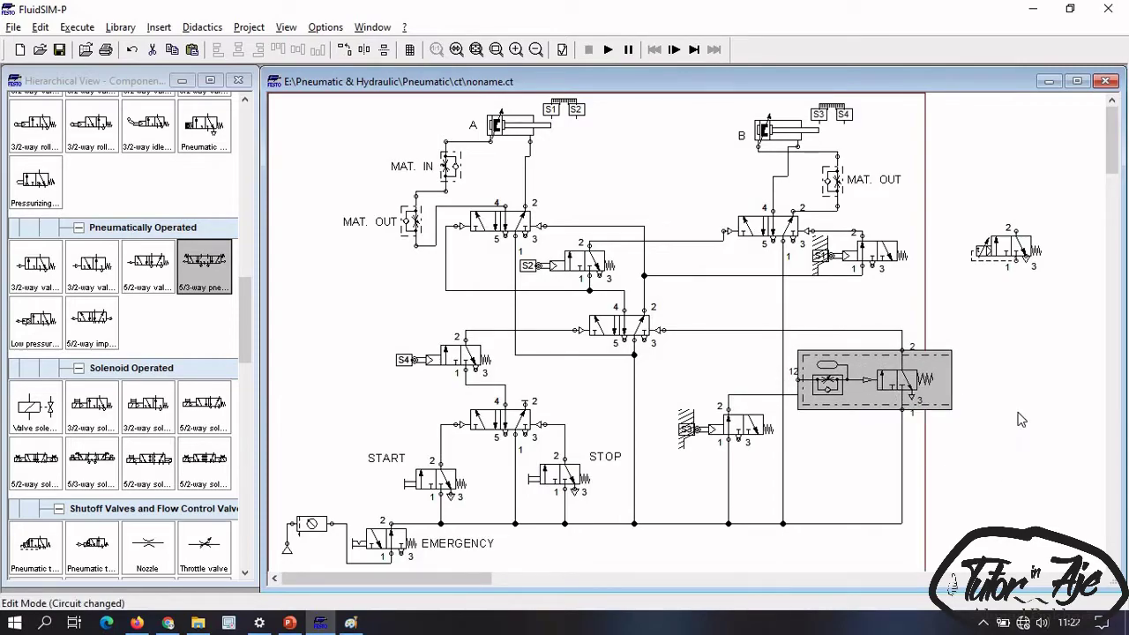
pyautogui.click(764, 364)
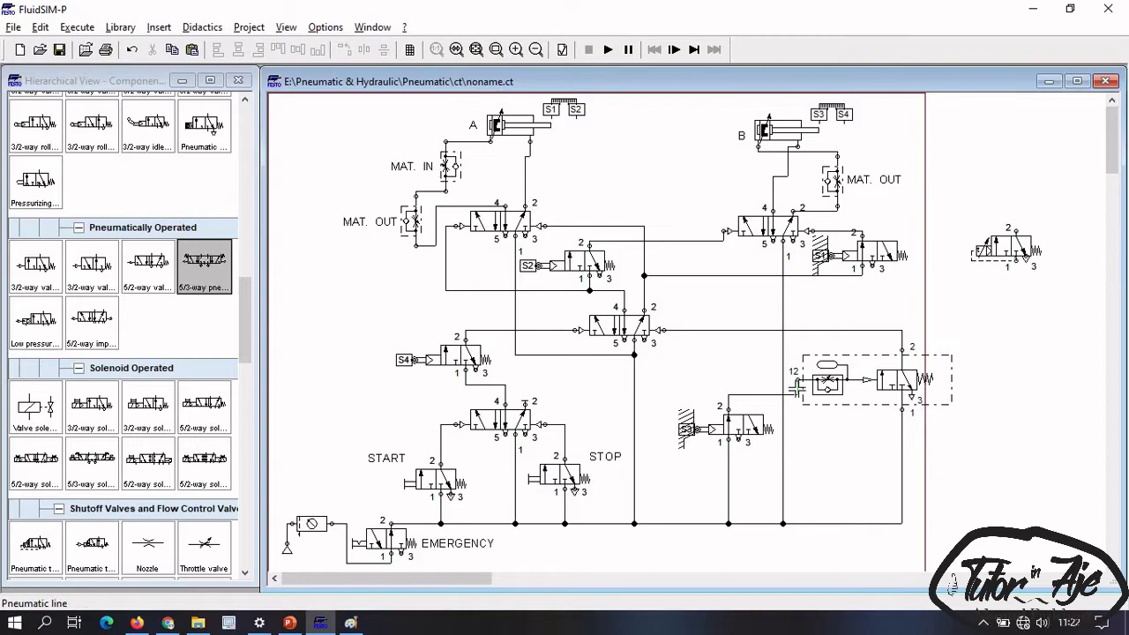
pyautogui.click(834, 365)
pyautogui.moveTo(833, 365); pyautogui.dragTo(834, 355)
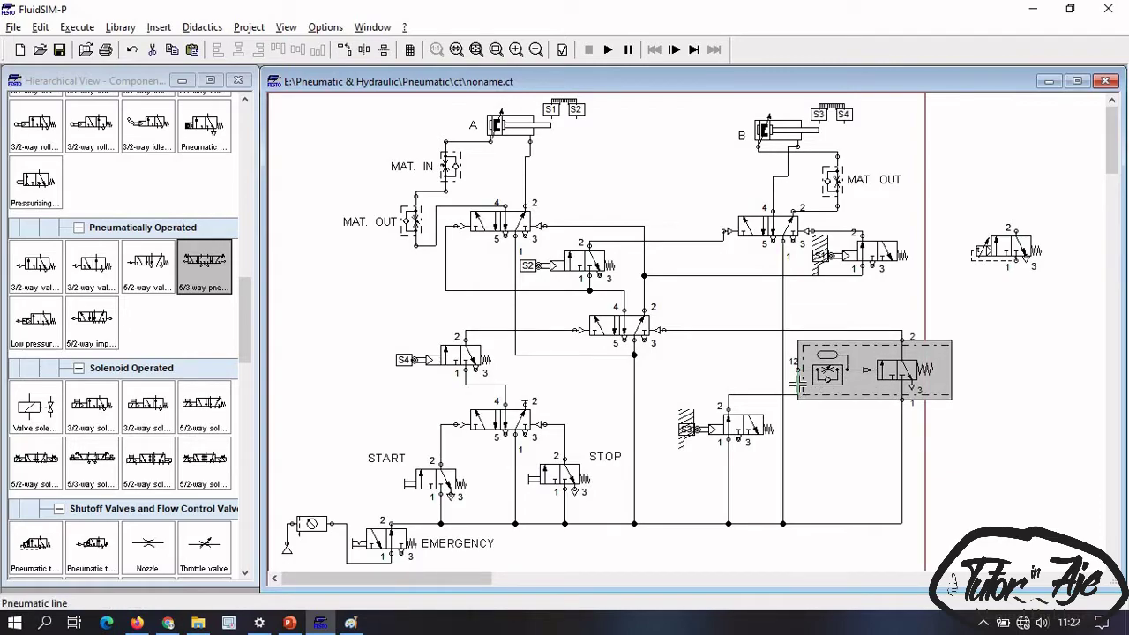
pyautogui.click(797, 383)
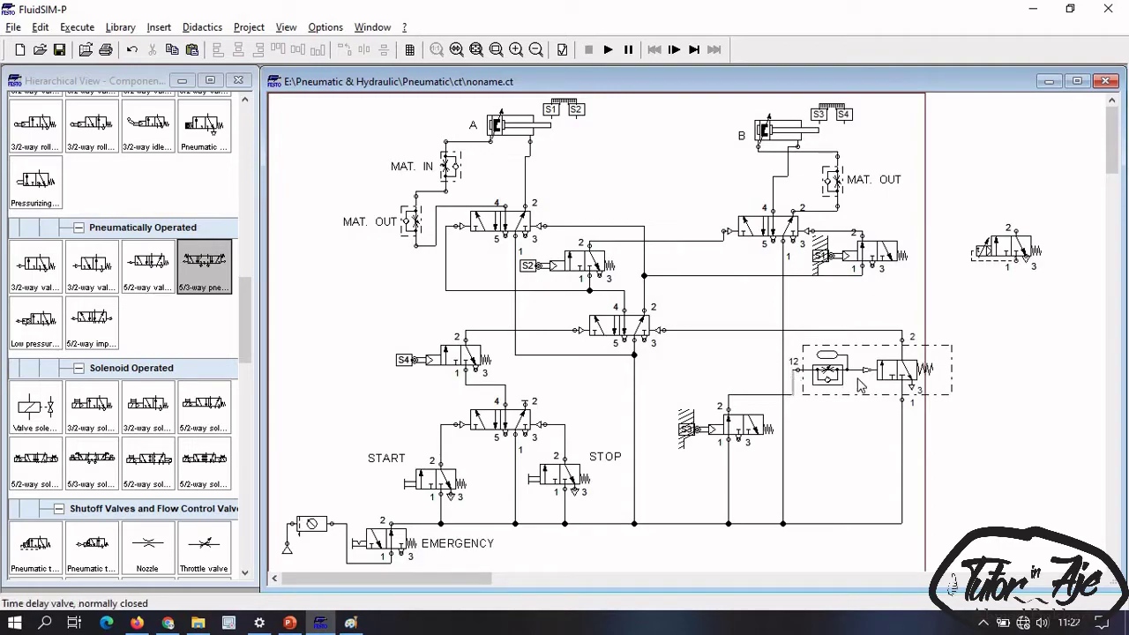
pyautogui.moveTo(898, 386)
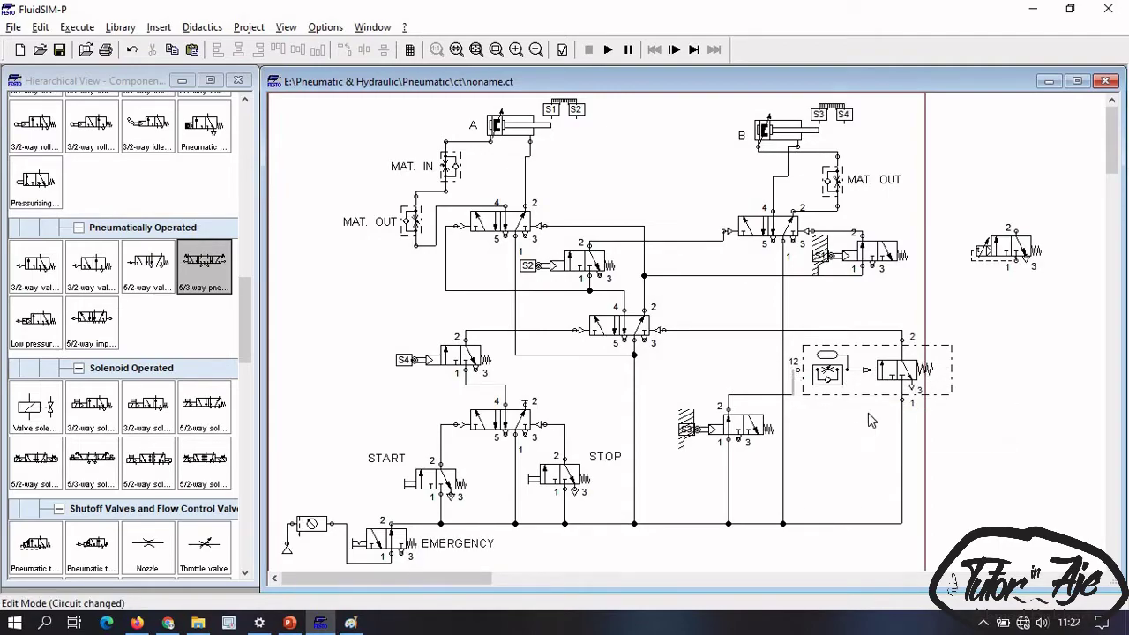
pyautogui.moveTo(832, 364)
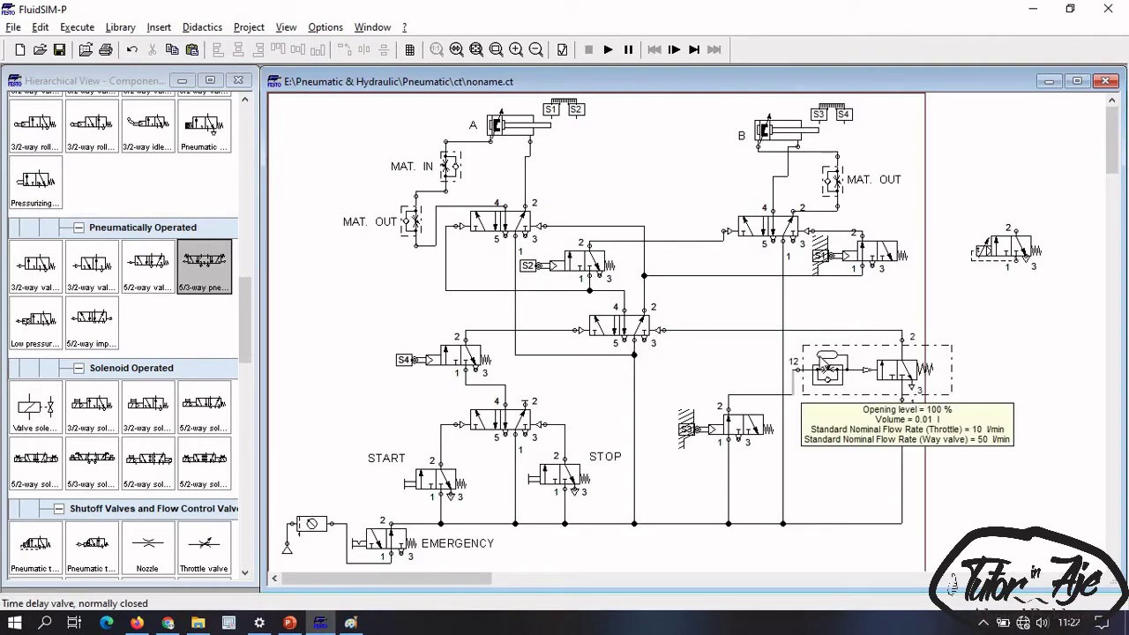
pyautogui.doubleClick(854, 371)
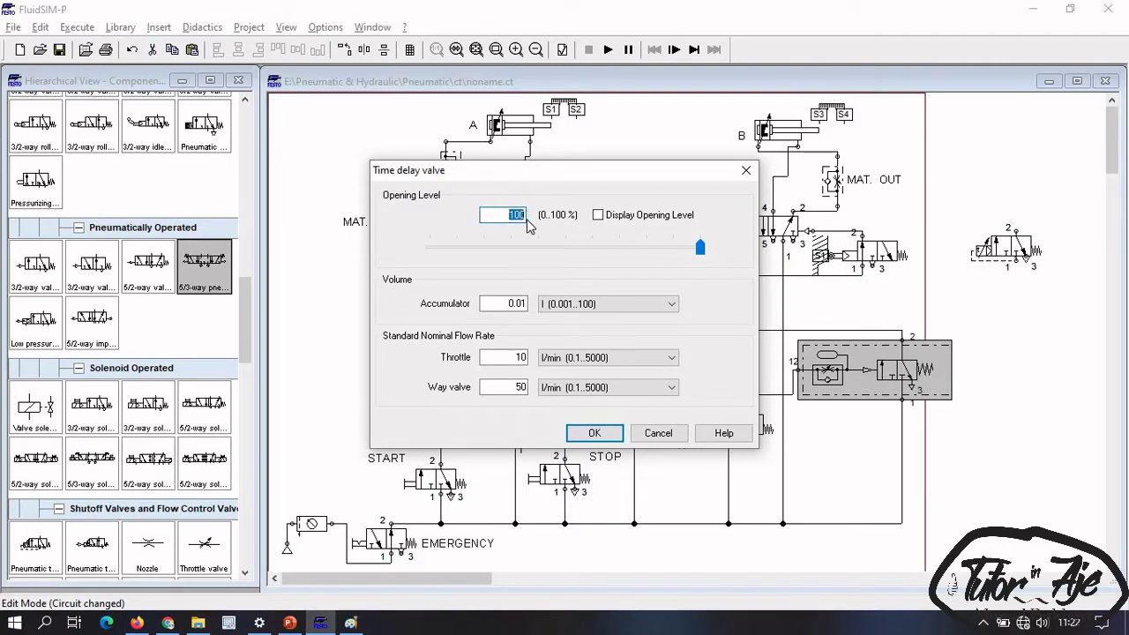
pyautogui.click(833, 369)
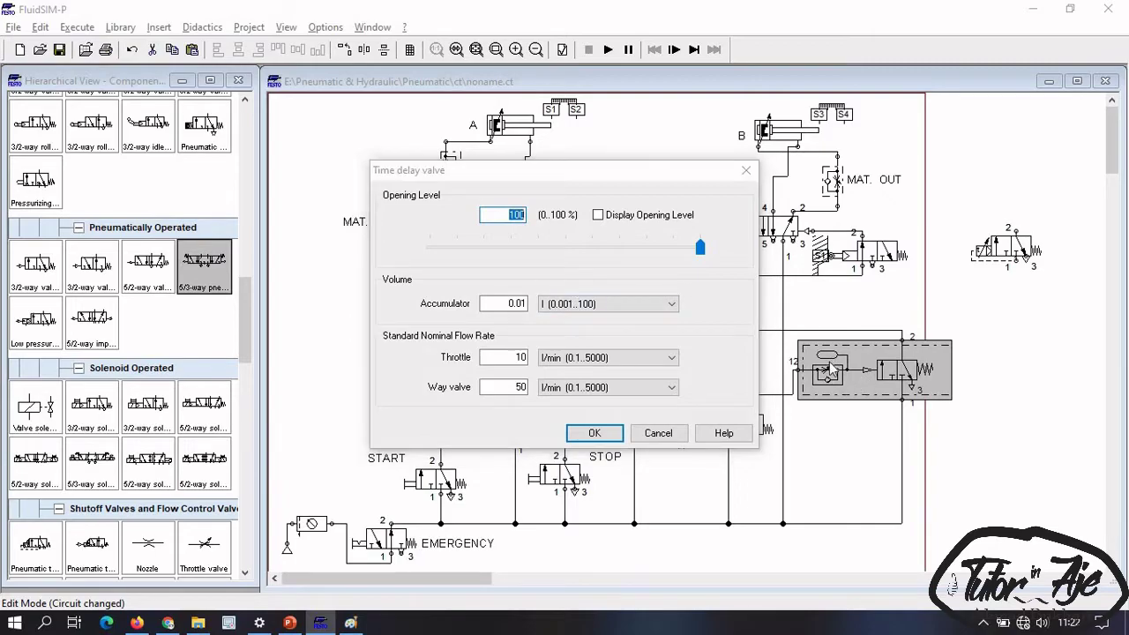
pyautogui.click(667, 438)
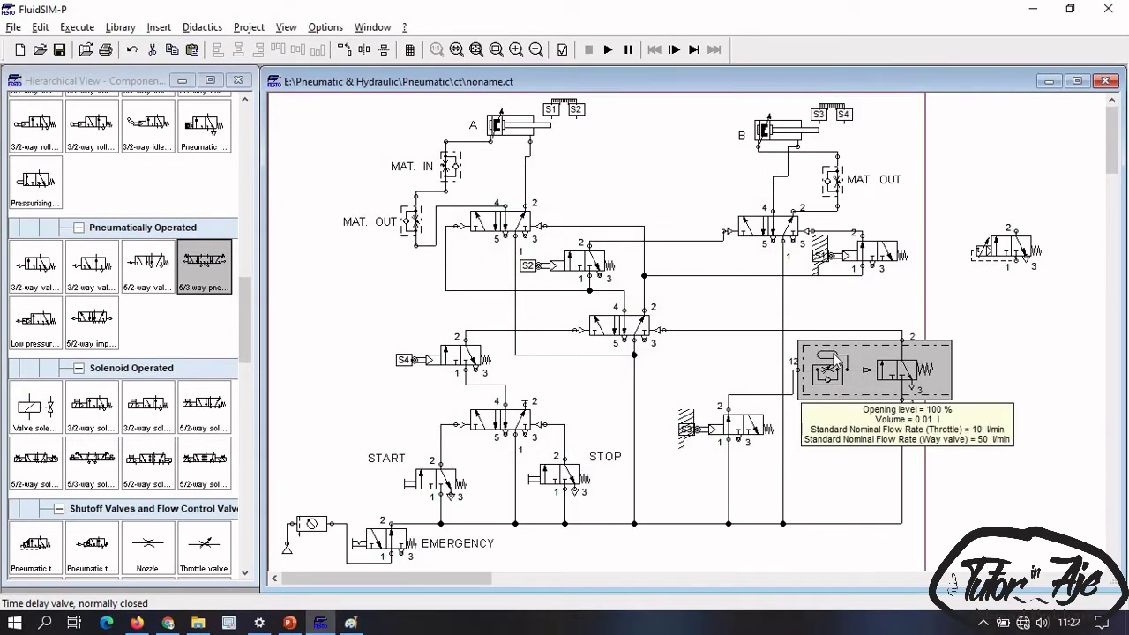
# Step: Set the time delay valve's opening level to 30 % and check its other settings
pyautogui.doubleClick(836, 374)
pyautogui.write('30')
pyautogui.press('Return')
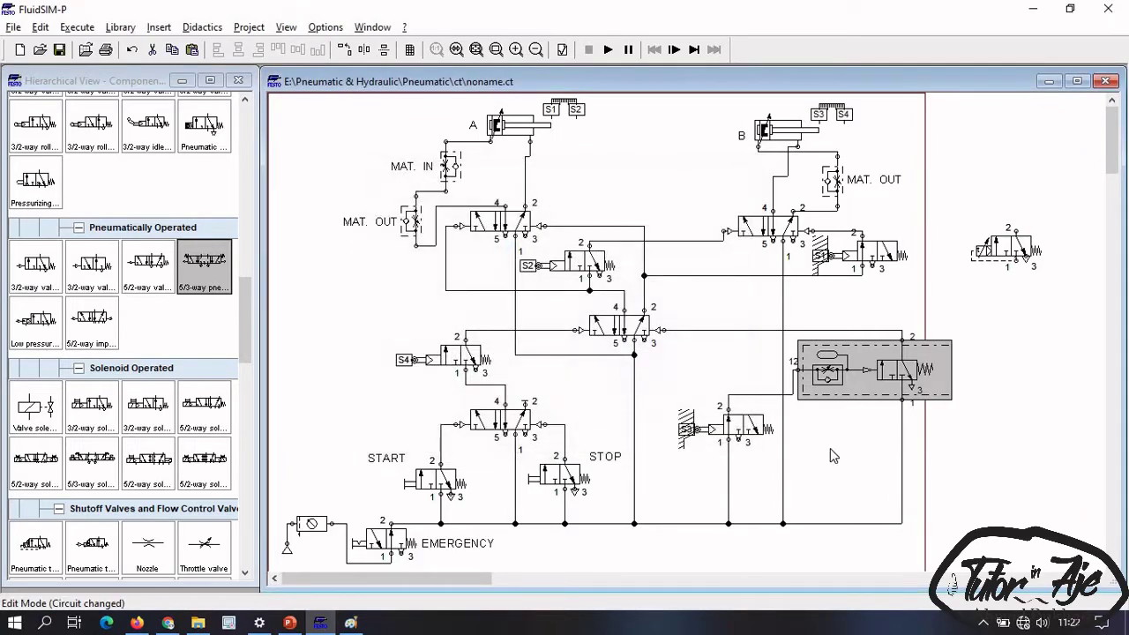
pyautogui.moveTo(831, 360)
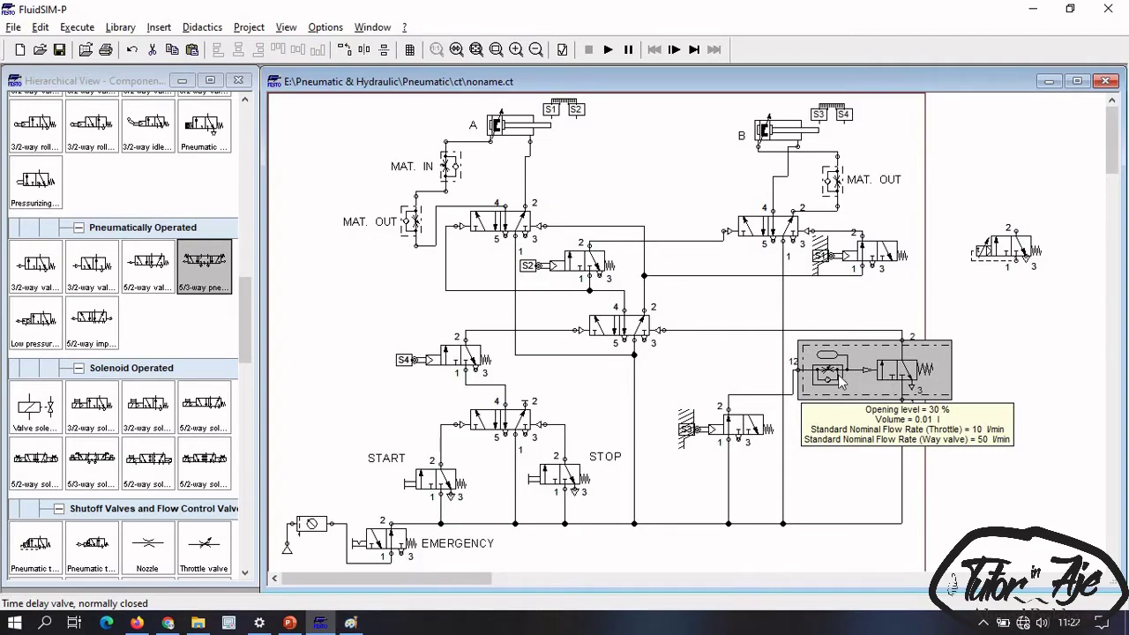
pyautogui.doubleClick(838, 379)
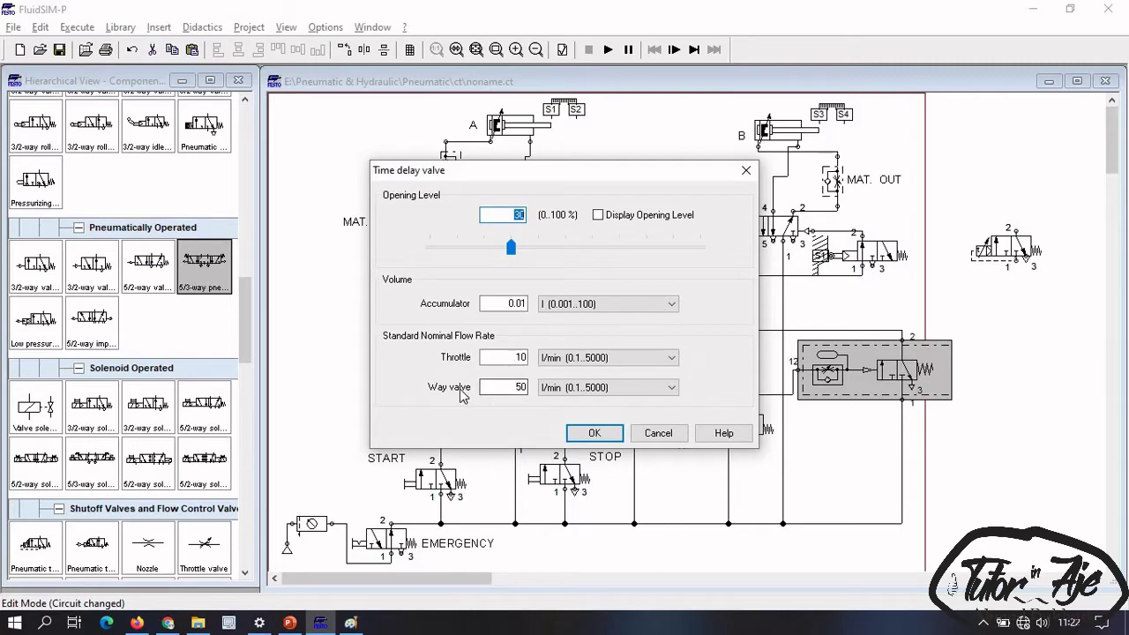
pyautogui.click(592, 433)
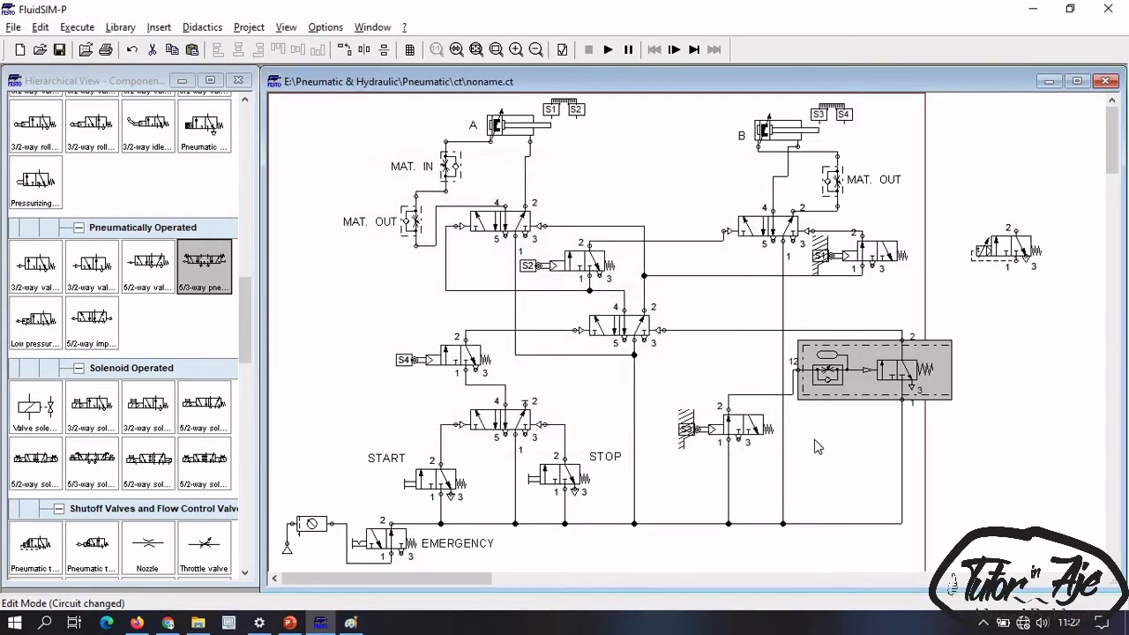
# Step: Start the simulation despite the warnings and actuate the START valve to test the cycle with the time delay valve
pyautogui.click(608, 49)
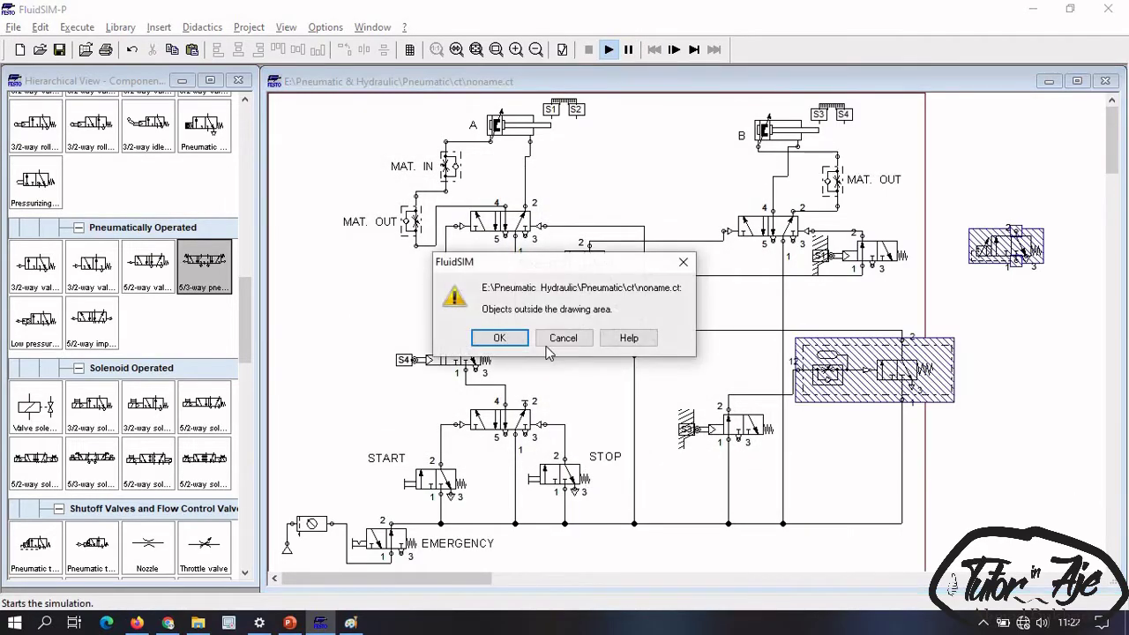
pyautogui.click(509, 340)
pyautogui.click(500, 338)
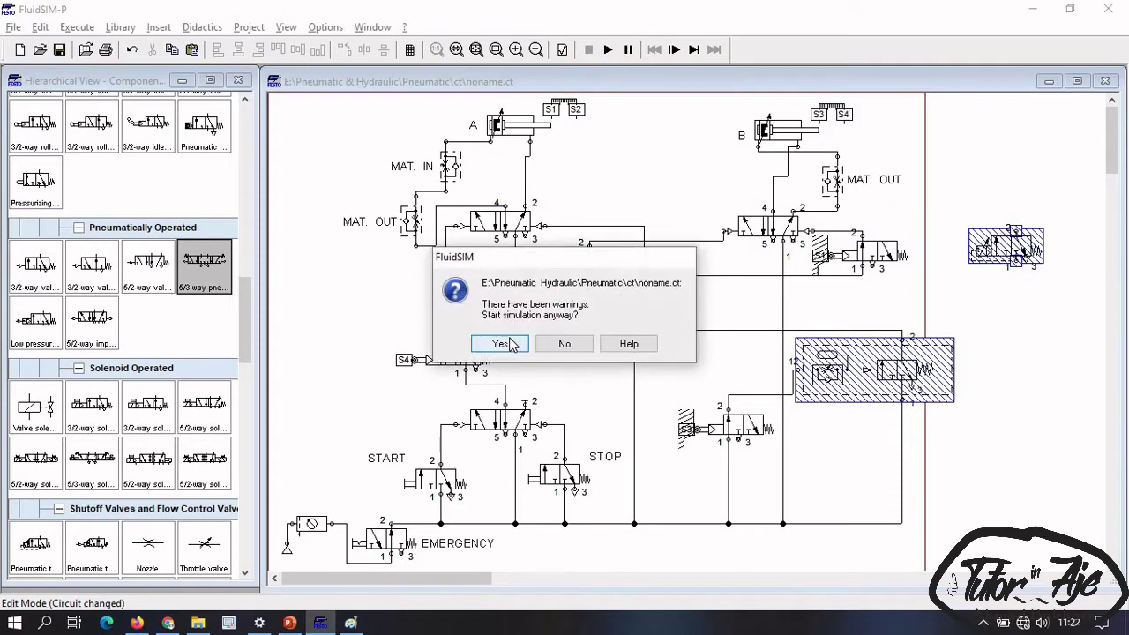
pyautogui.click(501, 340)
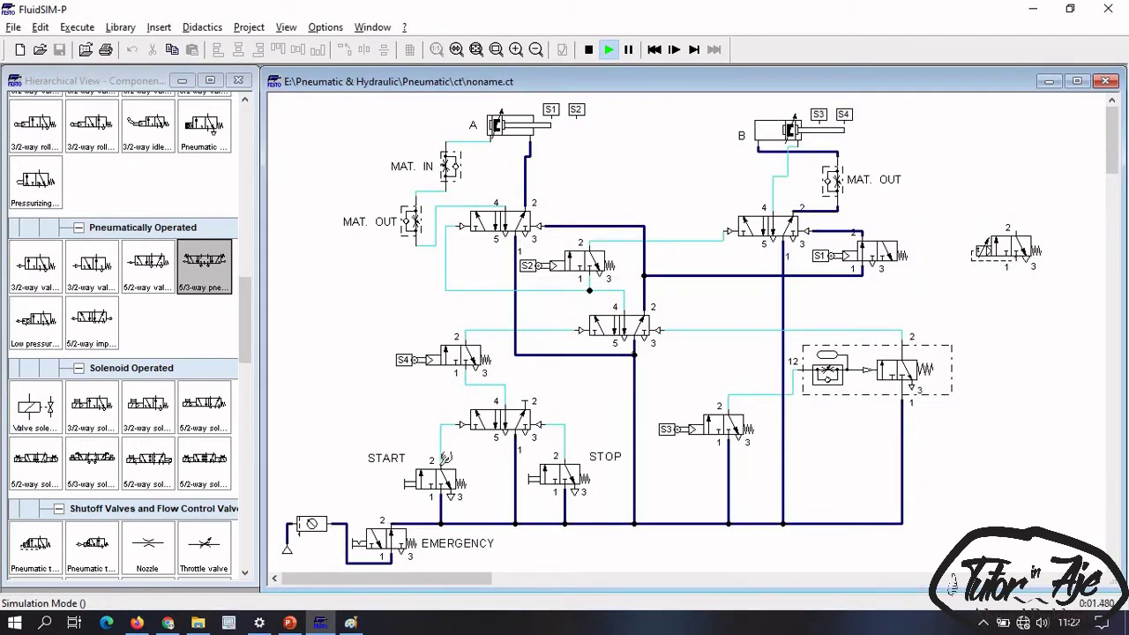
pyautogui.click(446, 476)
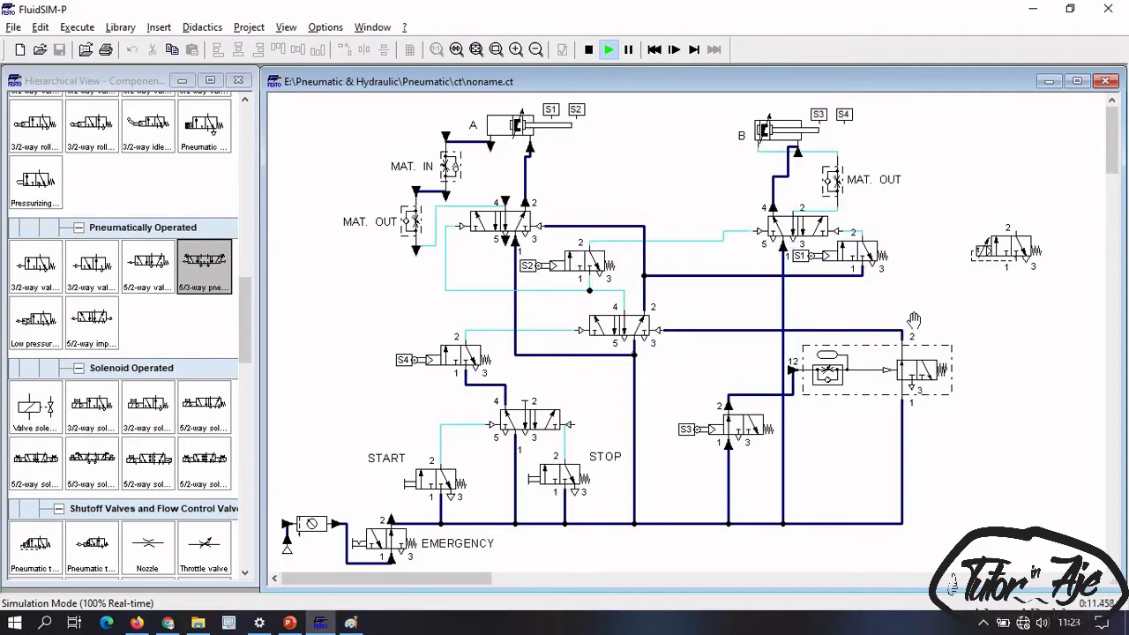
# Step: Reduce the time delay valve's opening level to 6.2 % while the simulation is running
pyautogui.doubleClick(833, 360)
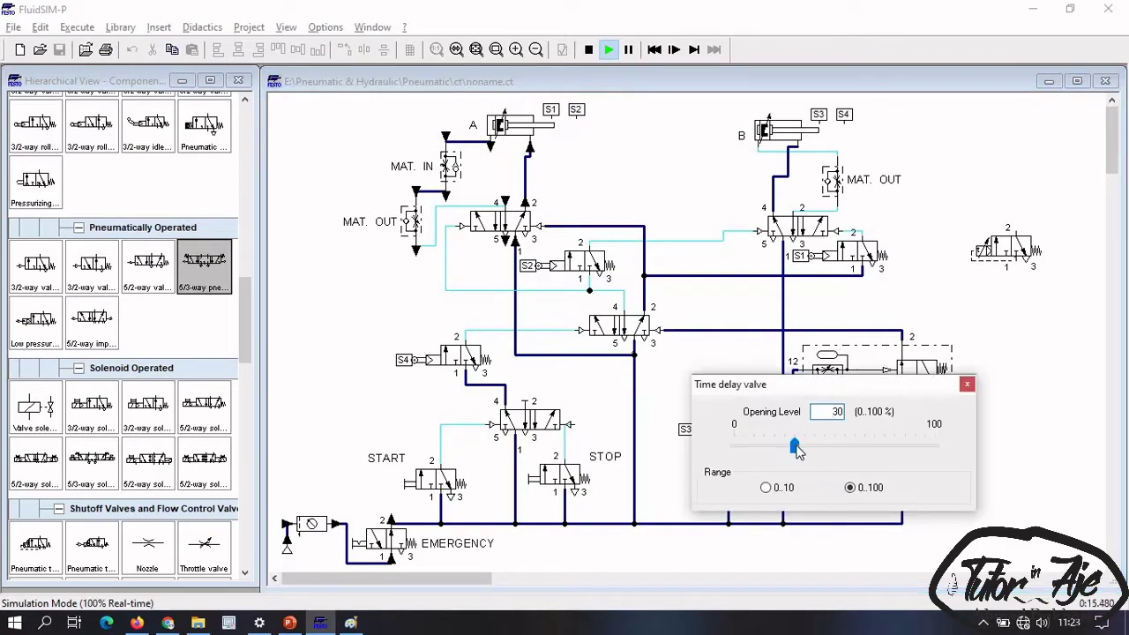
pyautogui.moveTo(788, 451); pyautogui.dragTo(747, 448)
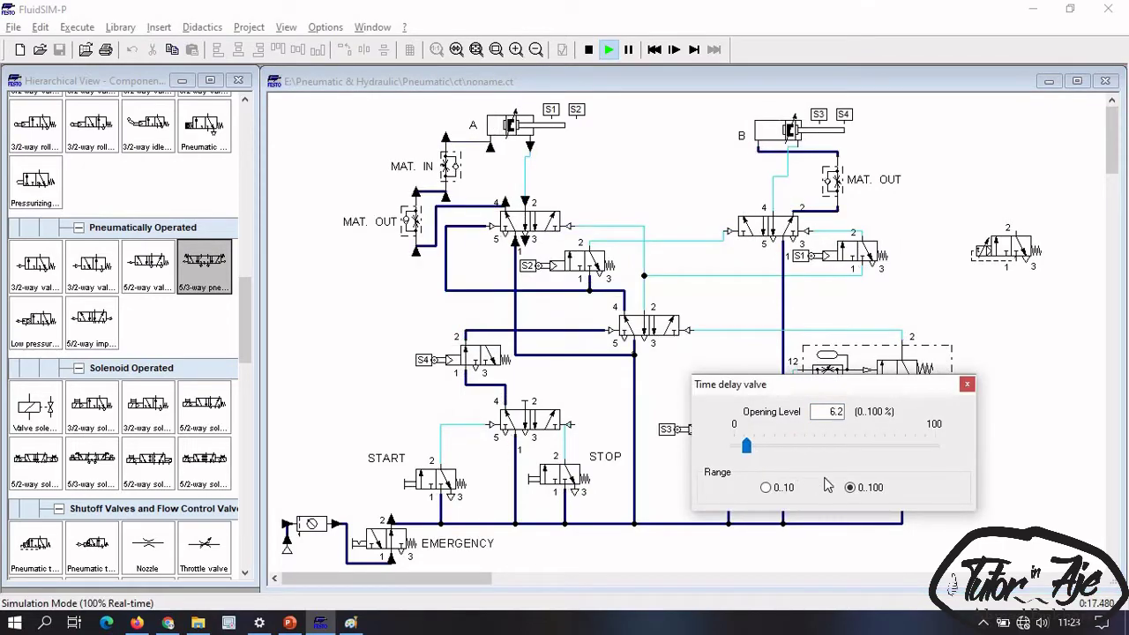
pyautogui.click(1023, 414)
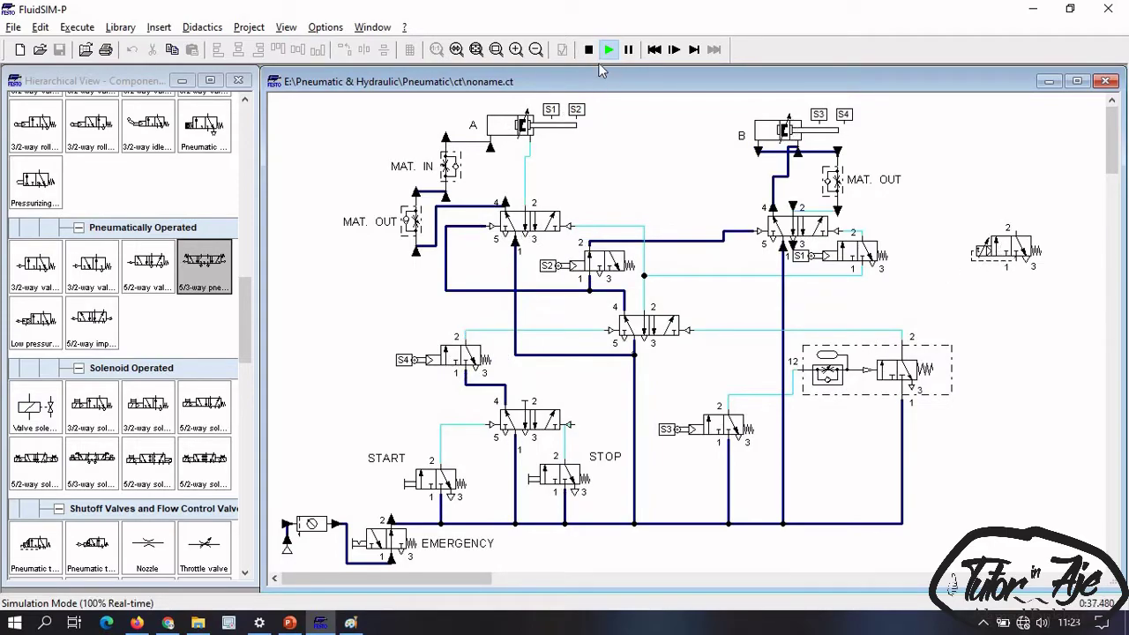
# Step: Stop the simulation and replace the time delay valve with the original timer, reconnected between S3 and the middle 5/2-way valve's pilot port
pyautogui.press('F5')
pyautogui.click(1006, 251)
pyautogui.moveTo(1006, 252); pyautogui.dragTo(719, 360)
pyautogui.click(879, 370)
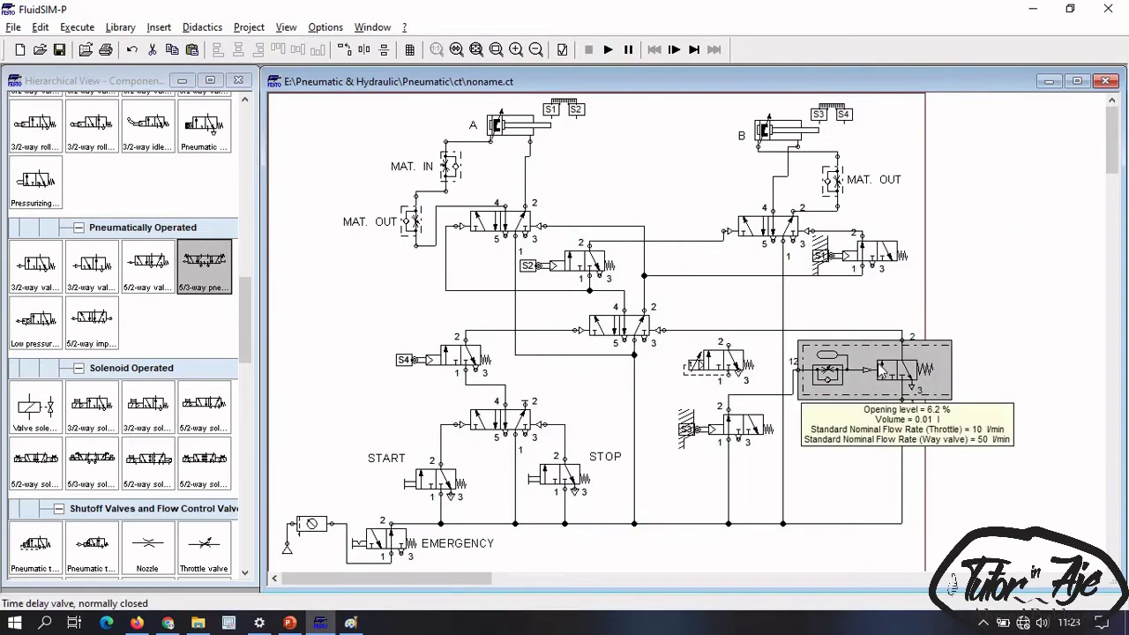
pyautogui.press('Delete')
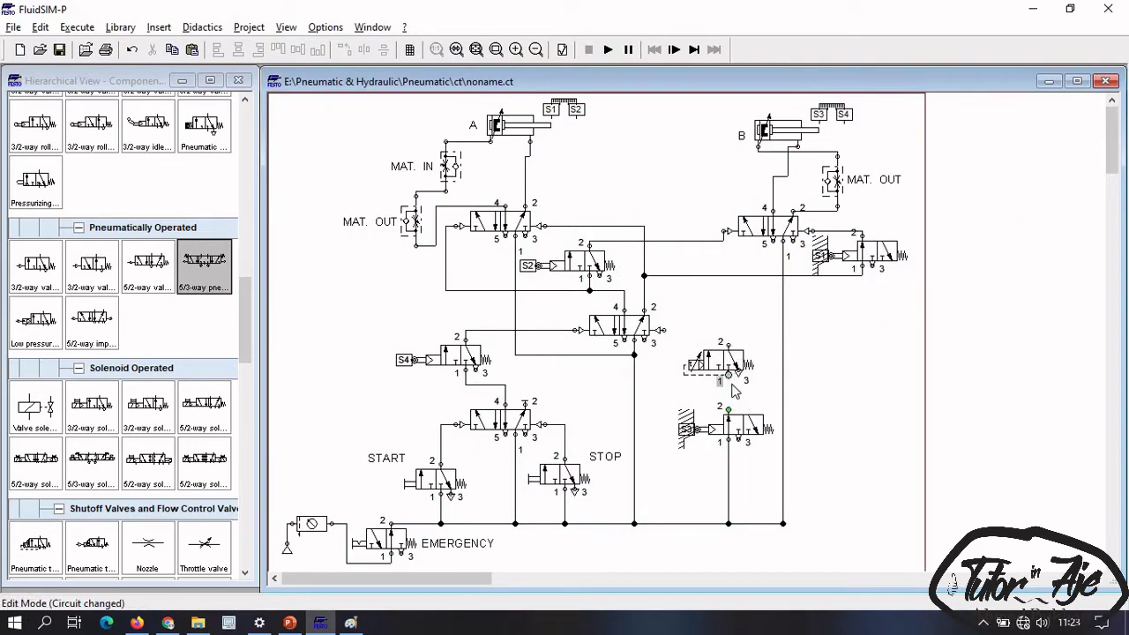
pyautogui.click(783, 371)
pyautogui.click(810, 365)
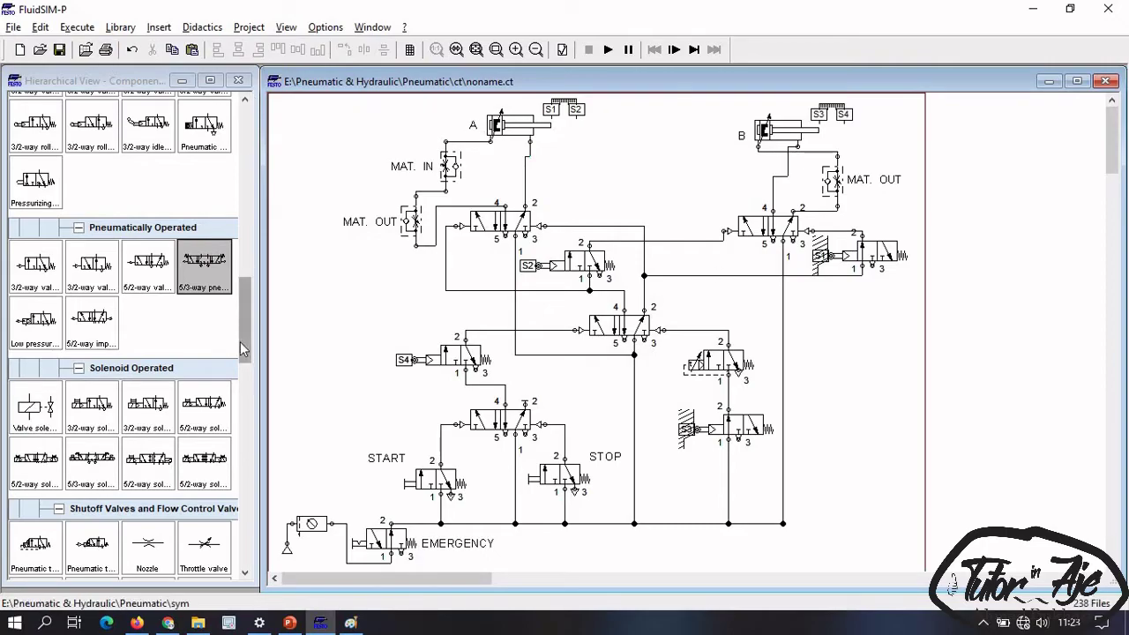
# Step: Place the pneumatic timer with external pilot port 10 beside the existing timer for comparison and delete it again
pyautogui.scroll(-3, 237, 357)
pyautogui.moveTo(92, 388); pyautogui.dragTo(869, 423)
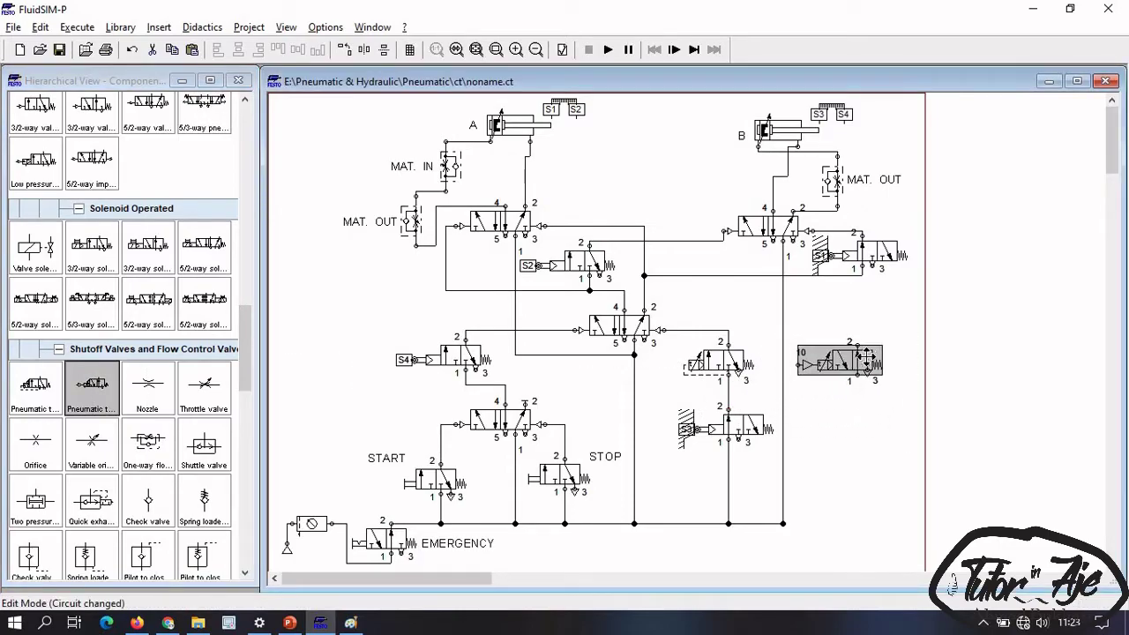
pyautogui.click(872, 426)
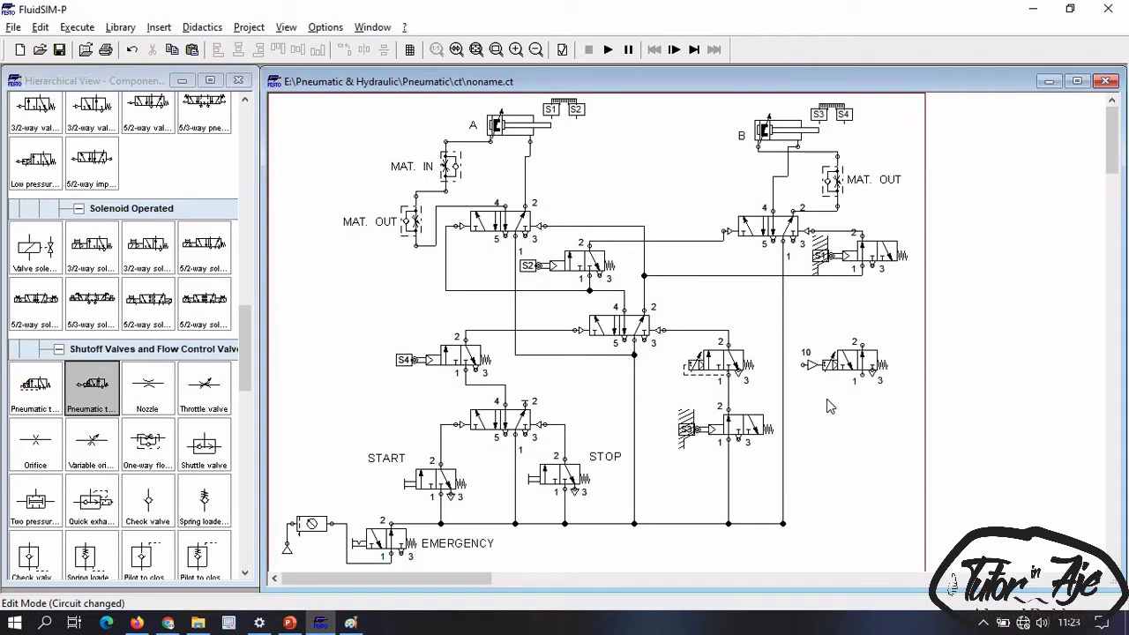
pyautogui.moveTo(818, 379)
pyautogui.moveTo(790, 316); pyautogui.dragTo(925, 474)
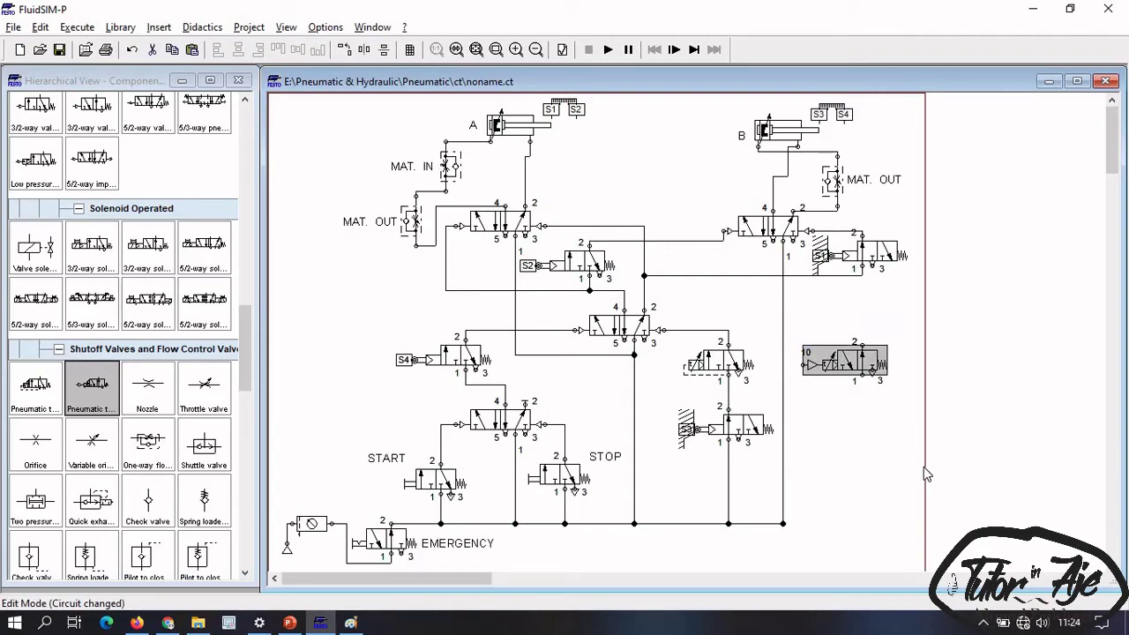
pyautogui.press('Delete')
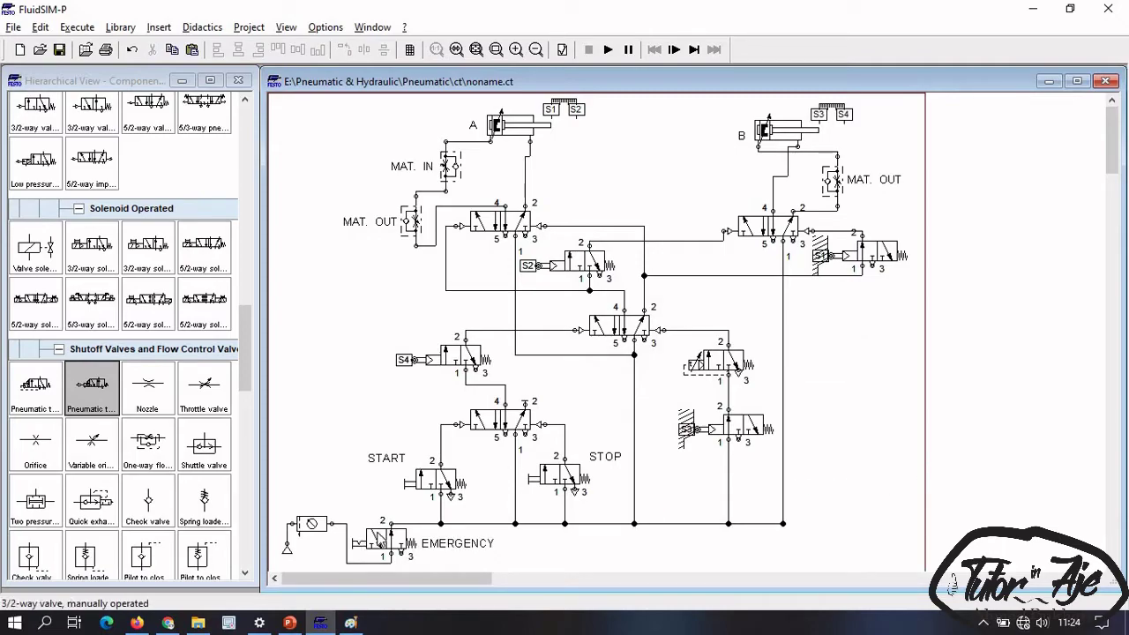
# Step: Delete the EMERGENCY valve and its "EMERGENCY" label from the air supply
pyautogui.click(381, 540)
pyautogui.press('Delete')
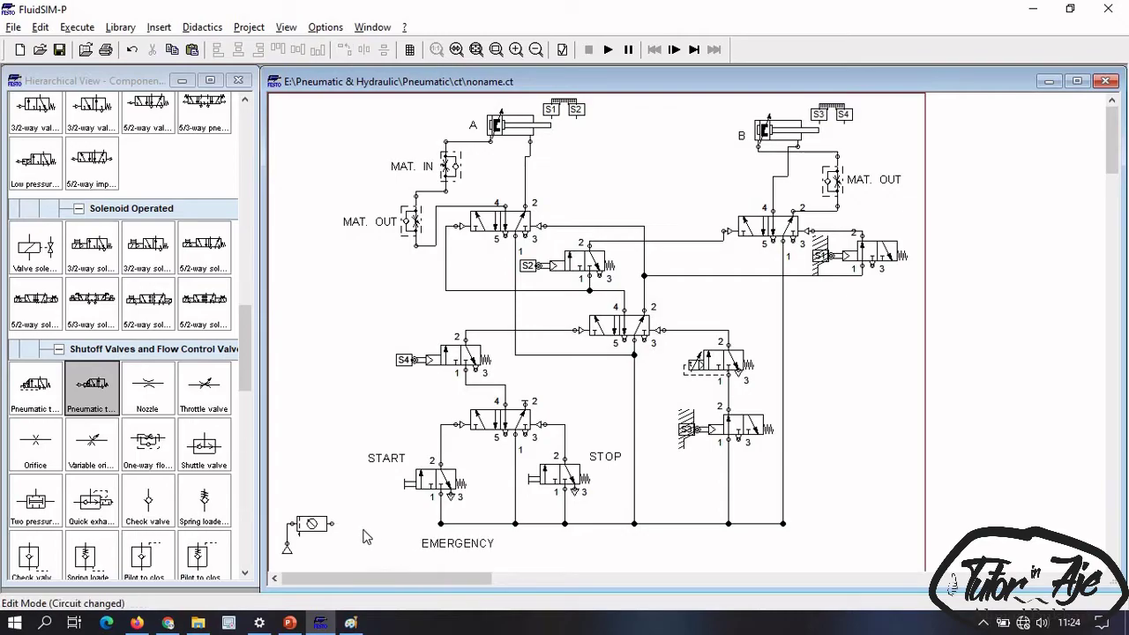
pyautogui.click(452, 544)
pyautogui.press('Delete')
# Step: Connect the air service unit directly to the main supply line and move it with the compressed air source closer to the START valve
pyautogui.moveTo(332, 524); pyautogui.dragTo(442, 524)
pyautogui.moveTo(285, 489); pyautogui.dragTo(415, 528)
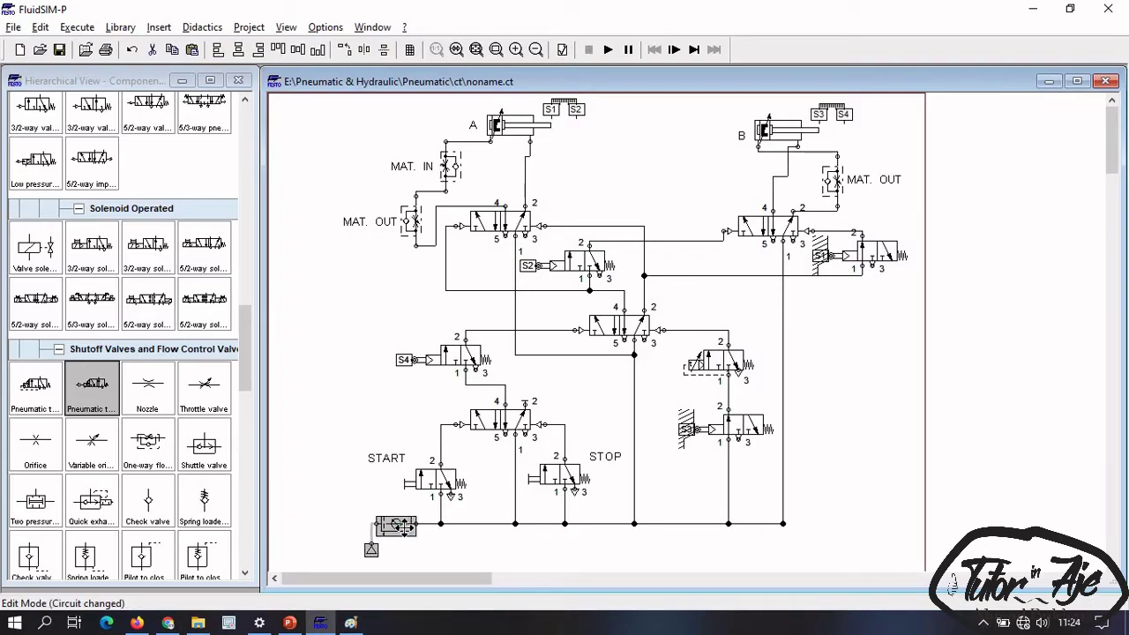
pyautogui.click(529, 558)
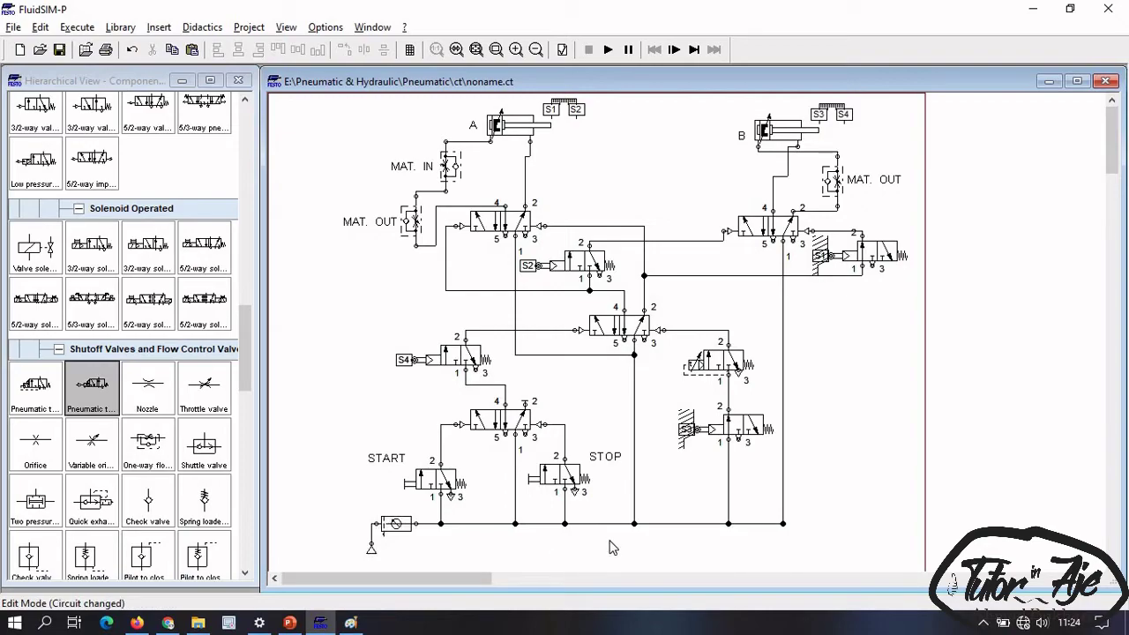